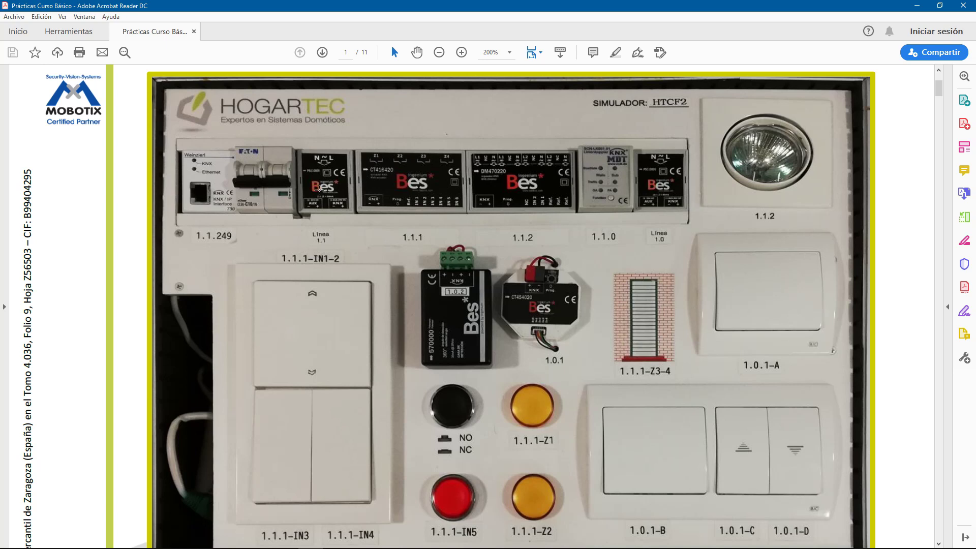
pyautogui.click(326, 186)
pyautogui.click(405, 192)
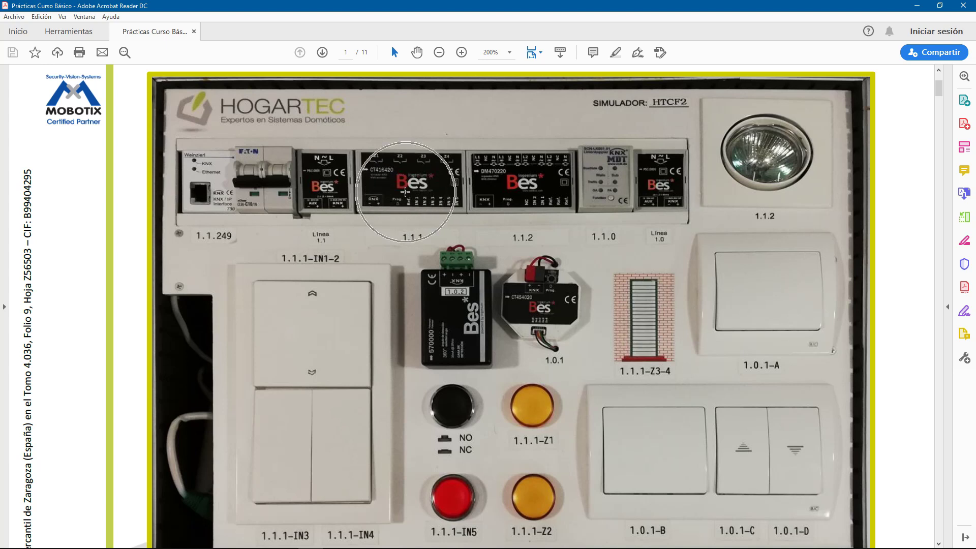
pyautogui.click(280, 475)
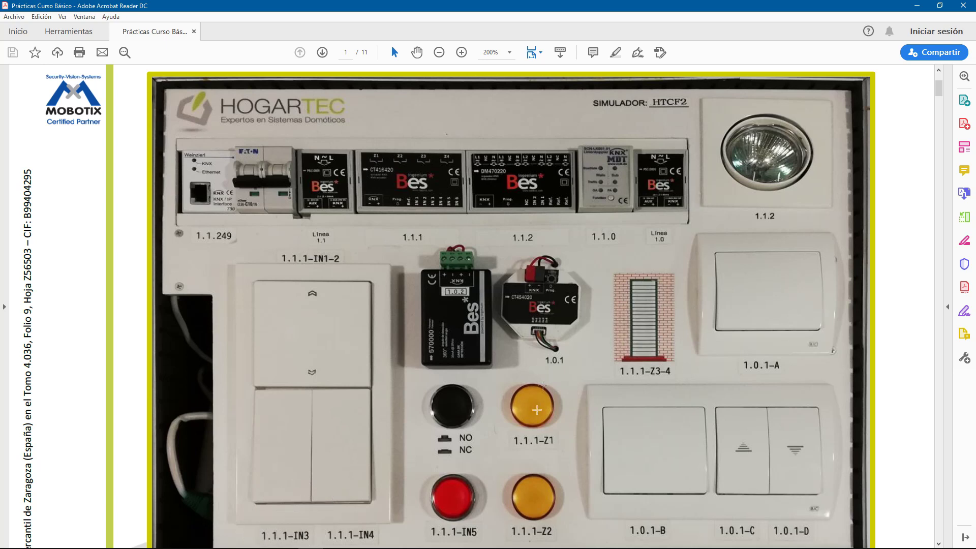
pyautogui.click(536, 410)
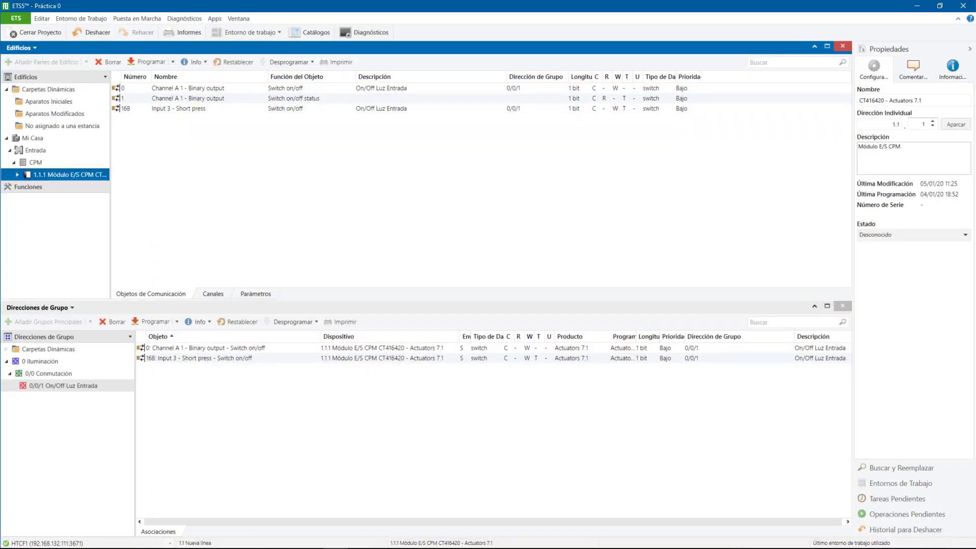
# - Open the bus connection interfaces in ETS5, view the configured HTCF1 interface, and test the KNX-USB Data Interface (Berker)
pyautogui.click(16, 18)
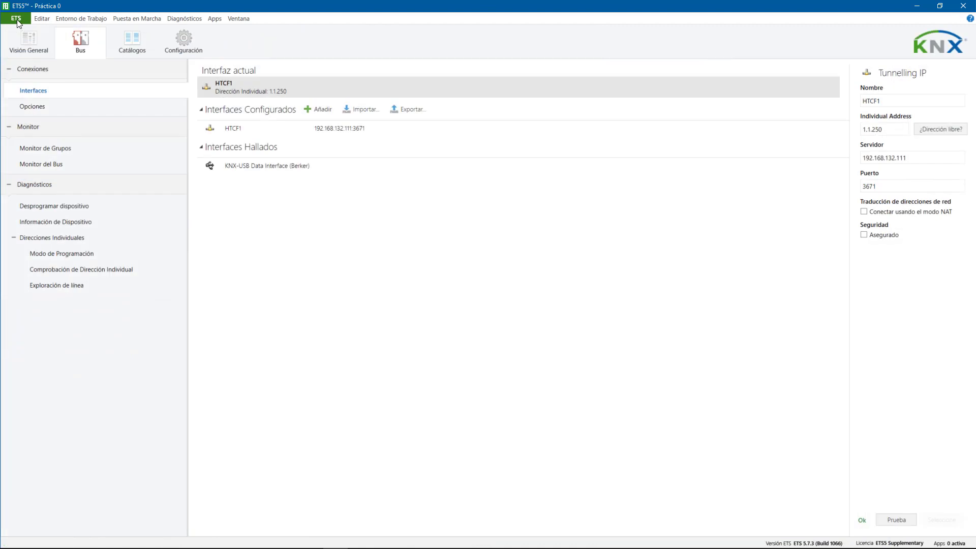
pyautogui.click(304, 127)
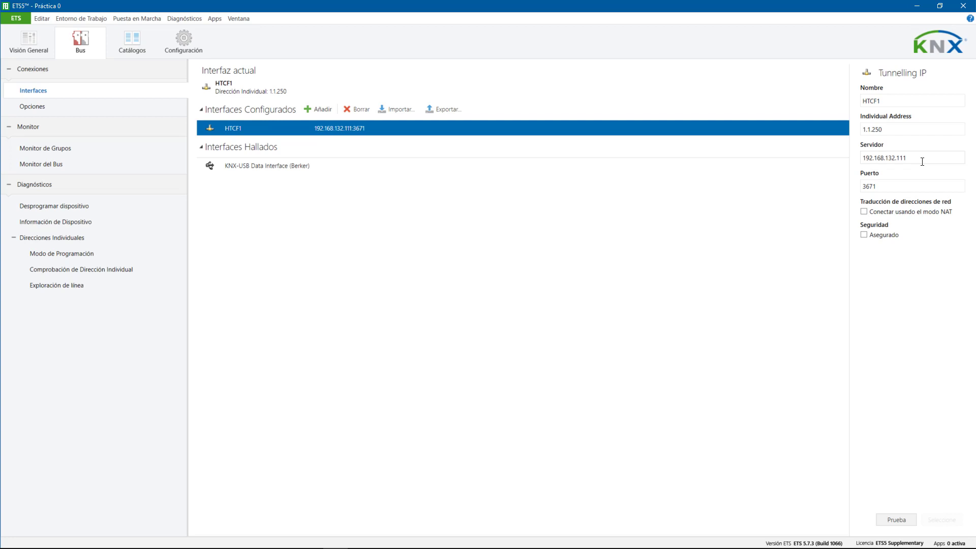
pyautogui.click(322, 167)
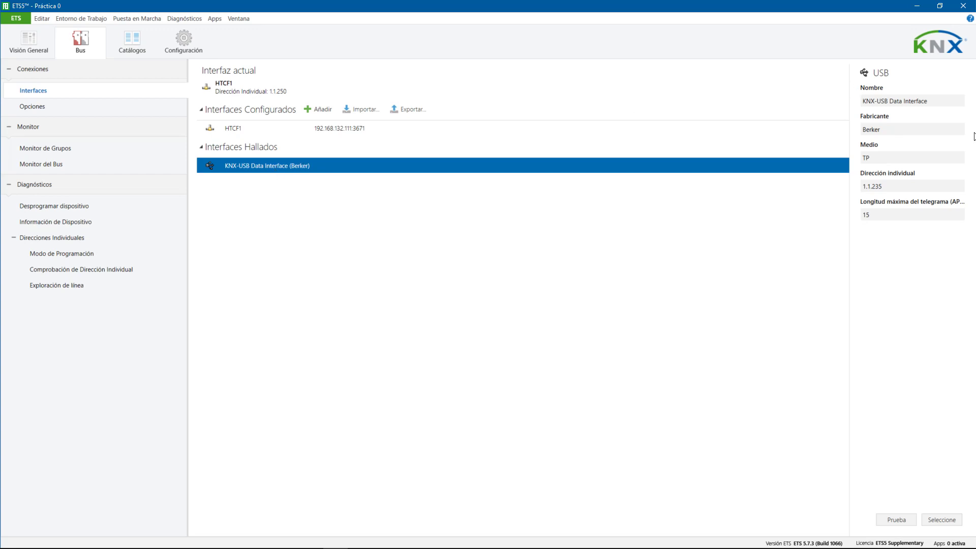
pyautogui.click(897, 520)
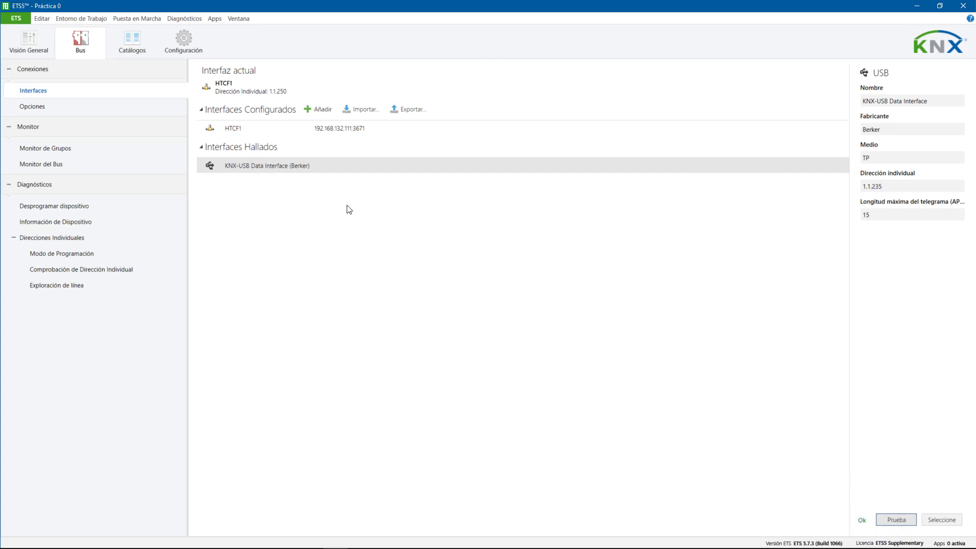
# - Test the connection of the current HTCF1 IP tunnelling interface
pyautogui.click(273, 93)
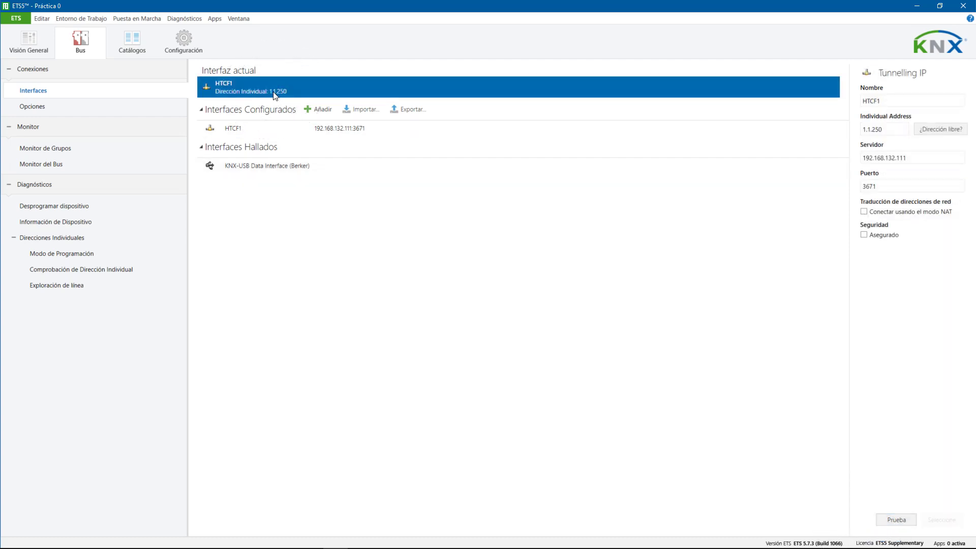
pyautogui.click(896, 520)
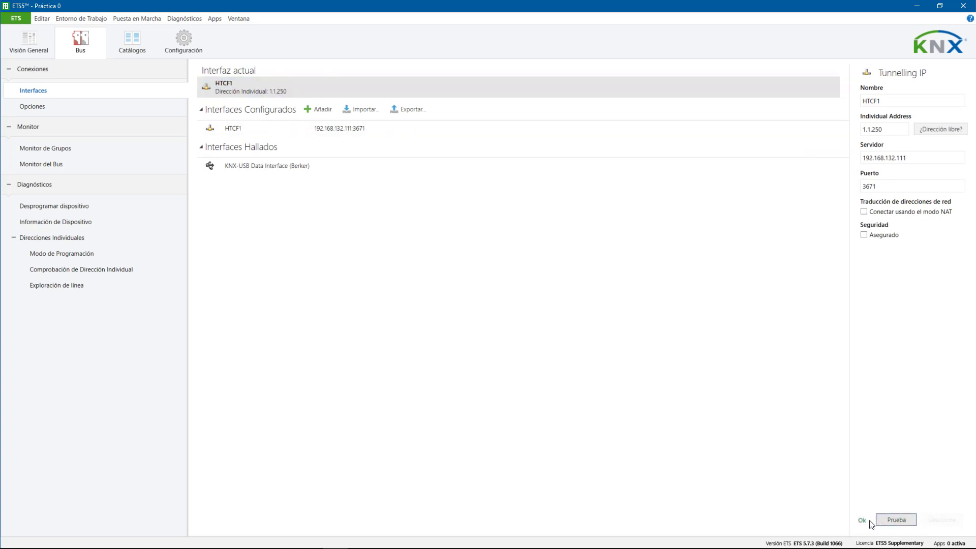
pyautogui.click(865, 520)
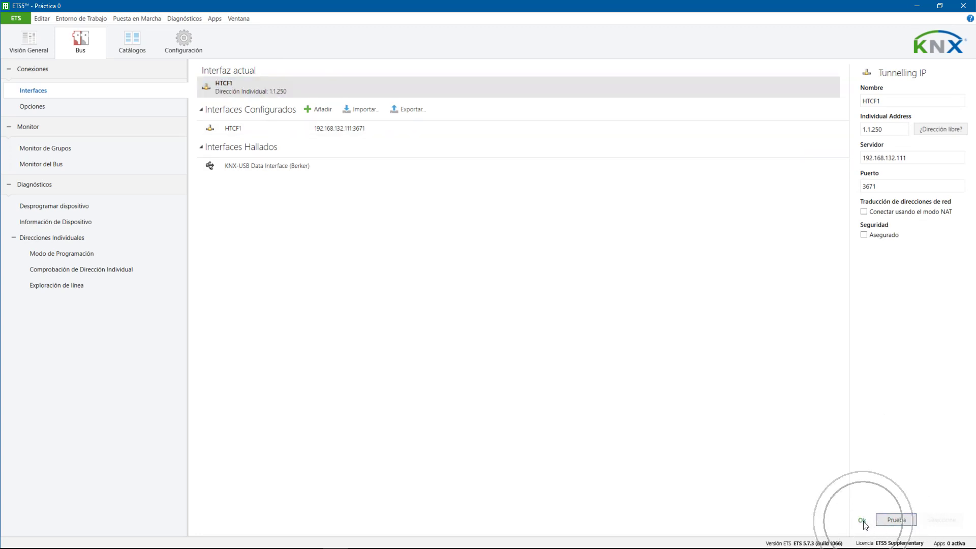
pyautogui.click(251, 83)
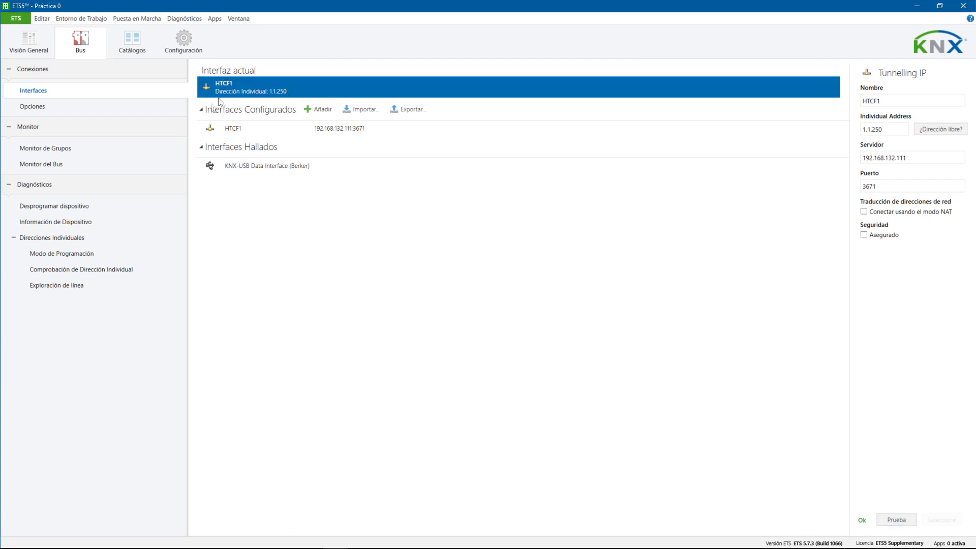
# - Return to the project and inspect the programming status flags of device 1.1.1 in the Aparatos Iniciales dynamic folder
pyautogui.click(17, 19)
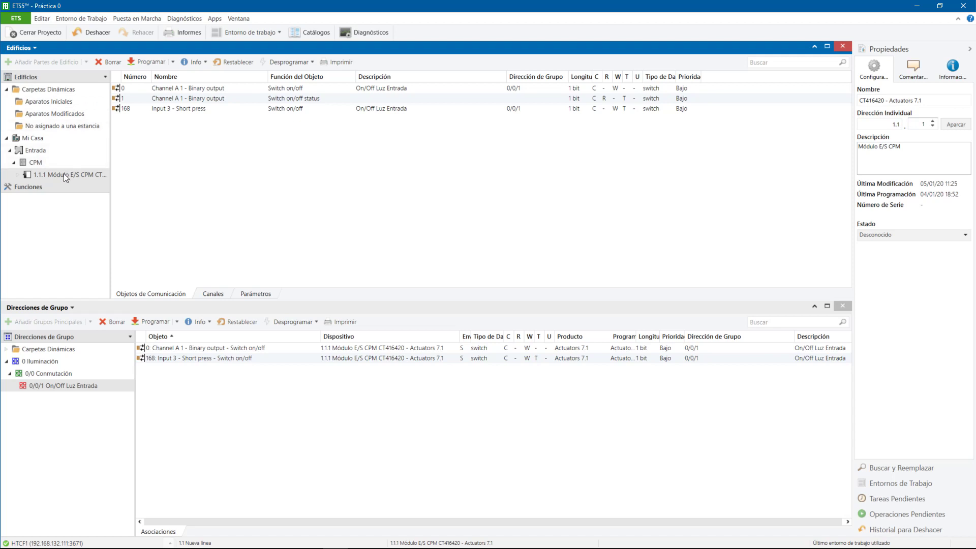
pyautogui.click(41, 91)
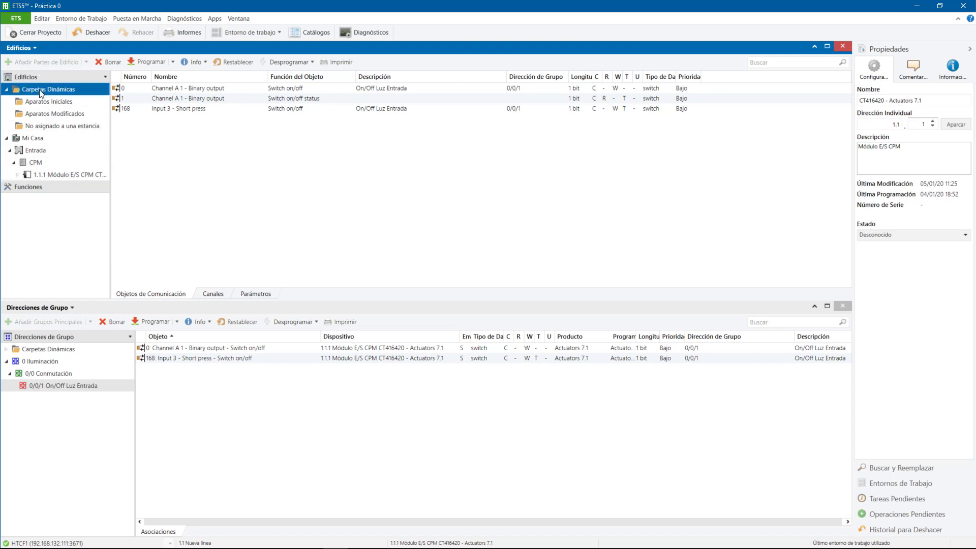
pyautogui.click(59, 103)
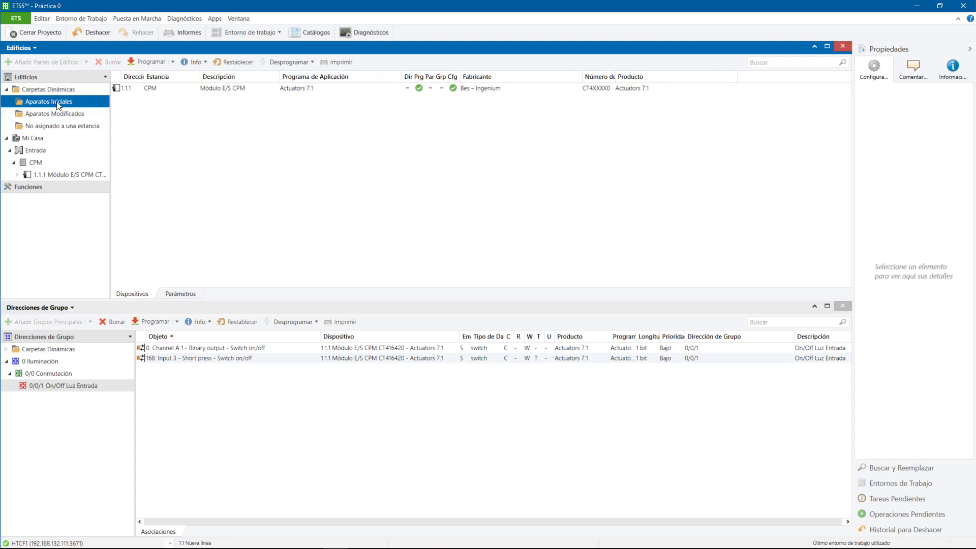
pyautogui.click(422, 91)
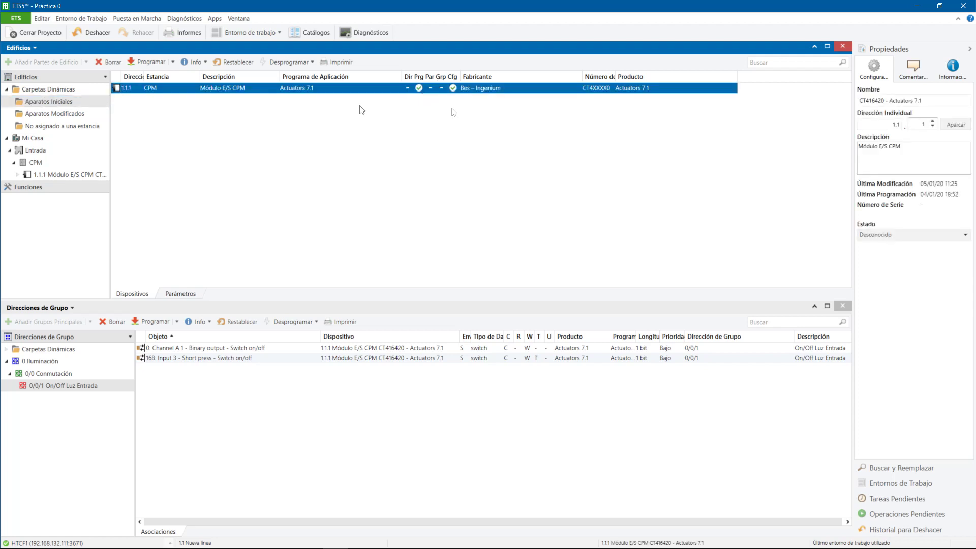
pyautogui.click(421, 89)
pyautogui.click(453, 88)
pyautogui.click(407, 90)
pyautogui.press('ctrl')
pyautogui.press('ctrl')
pyautogui.press('ctrl')
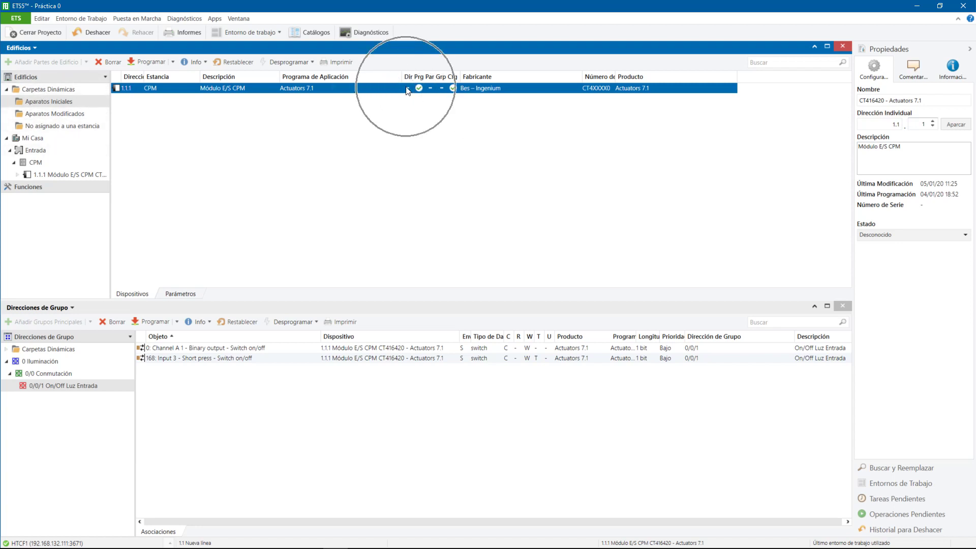
# - Check the Aparatos Modificados and No asignado a una estancia dynamic folders, ending at the Edificios root
pyautogui.click(77, 112)
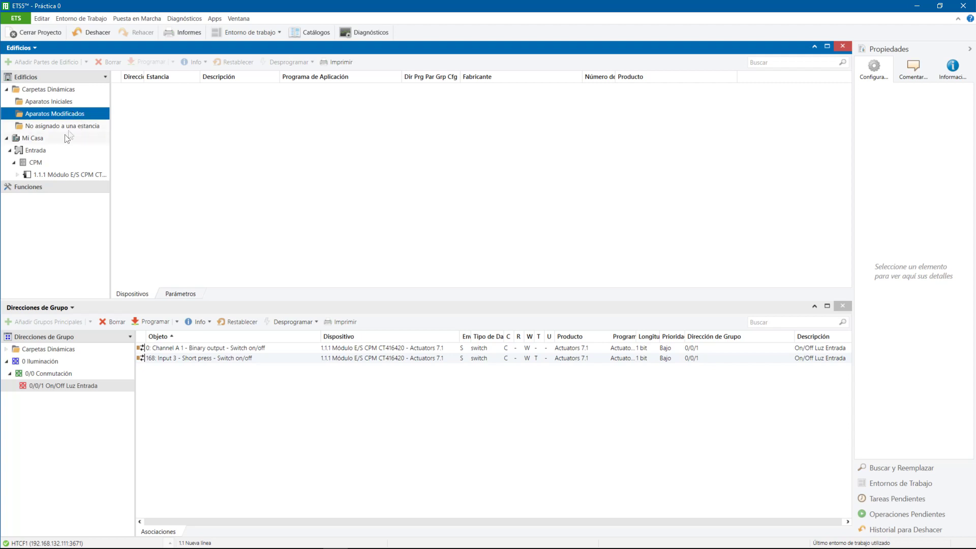
pyautogui.click(56, 126)
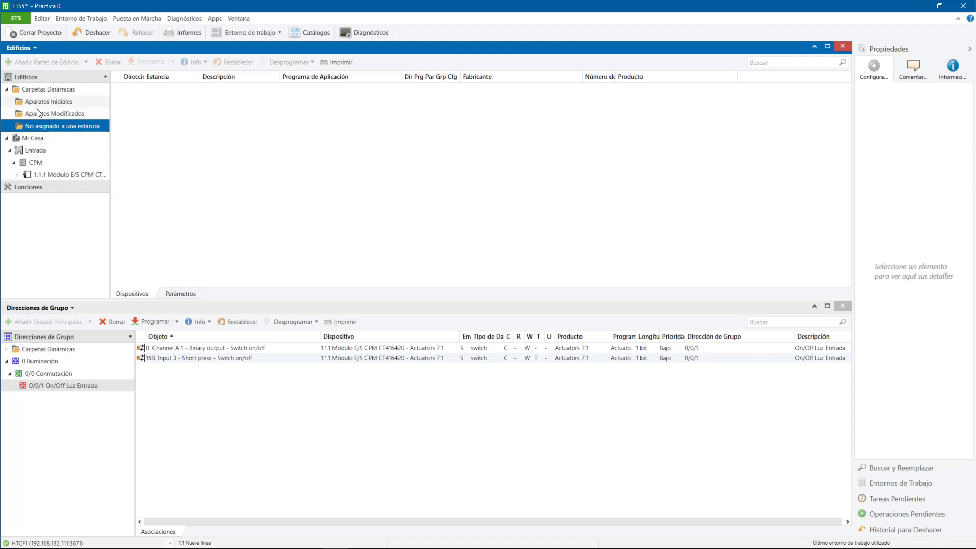
pyautogui.click(26, 78)
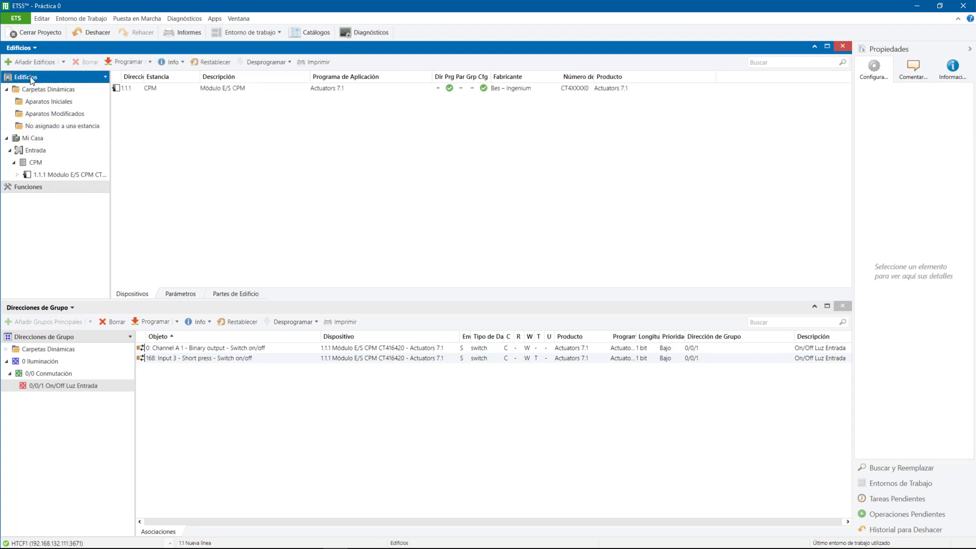
# - Switch the buildings view to Topología and look at the programming options for area 1 Nueva área
pyautogui.click(29, 50)
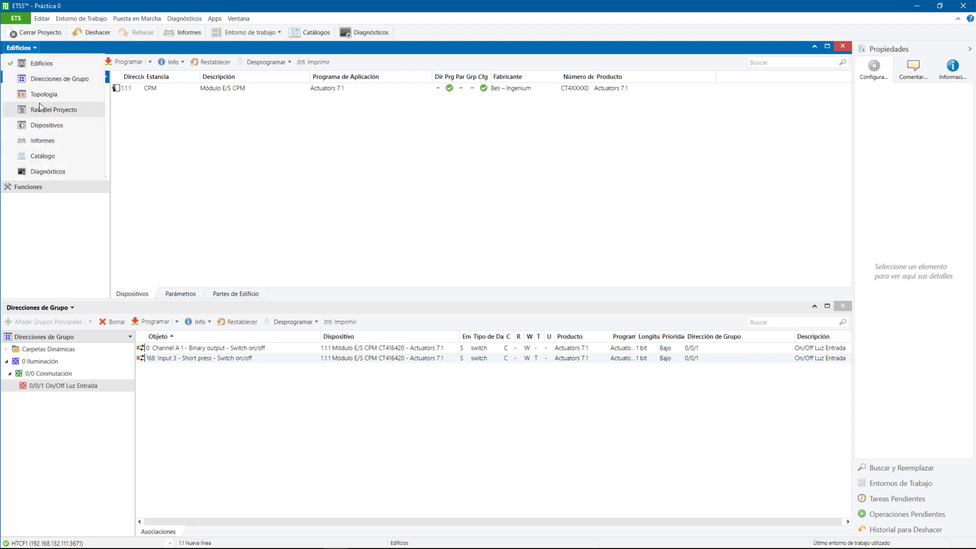
pyautogui.click(30, 91)
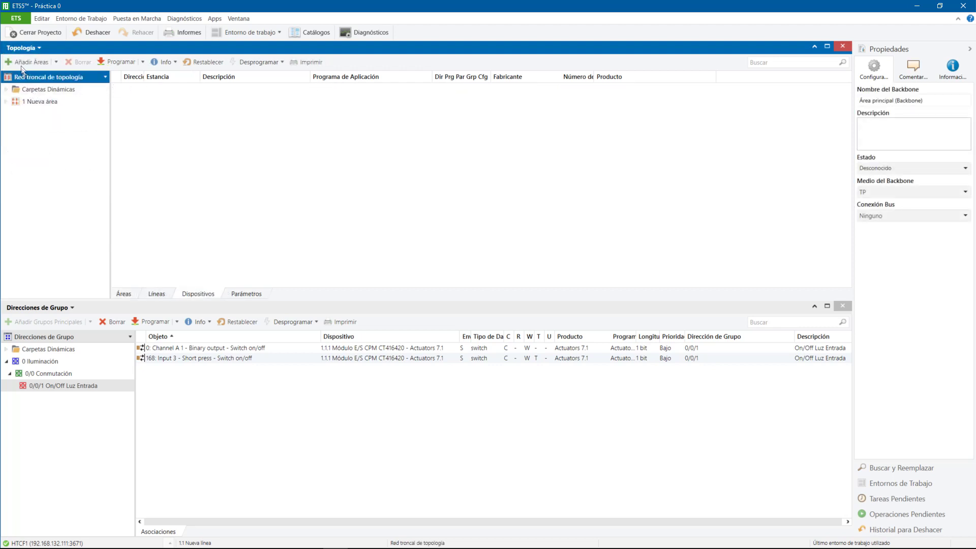
pyautogui.click(31, 101)
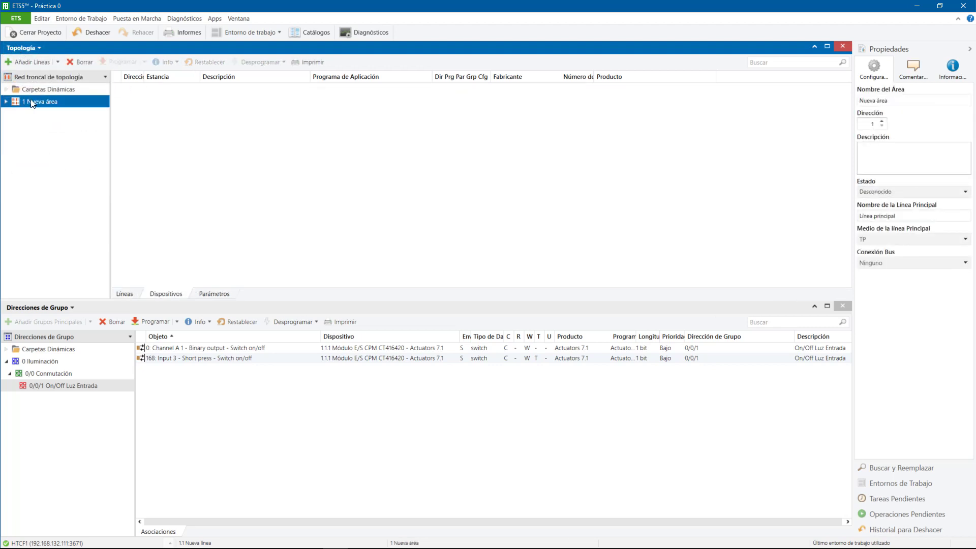
pyautogui.rightClick(32, 102)
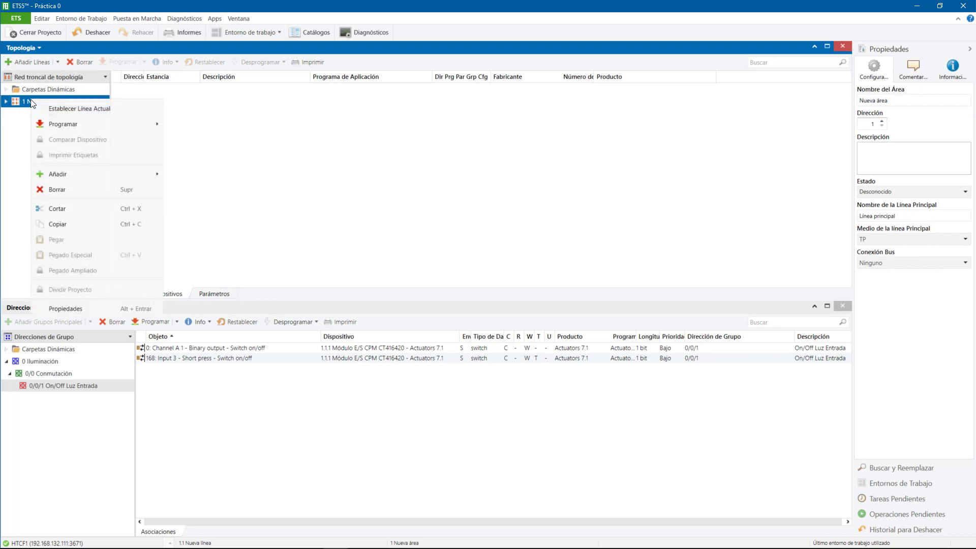
pyautogui.moveTo(64, 125)
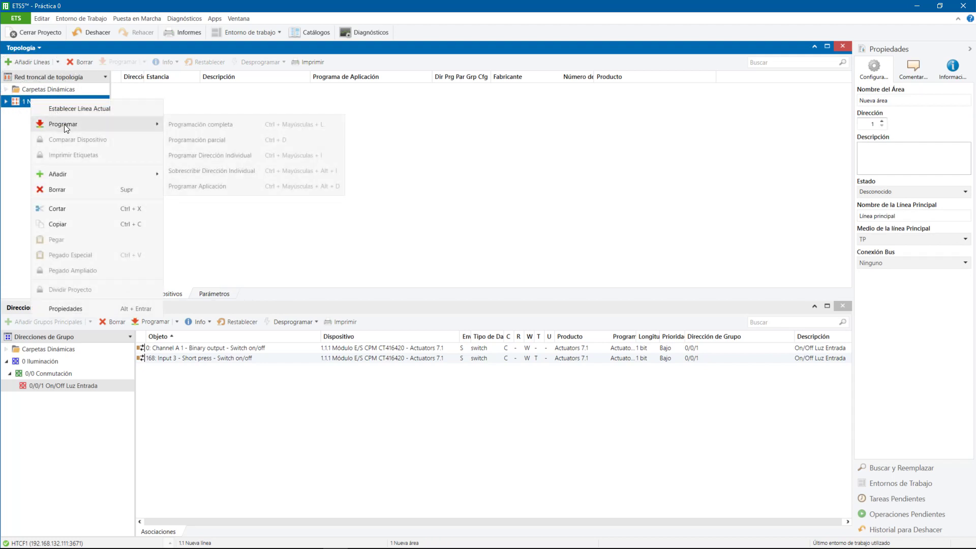
# - Expand area 1 Nueva área and look at the programming options for line 1.1 Nueva línea
pyautogui.click(6, 107)
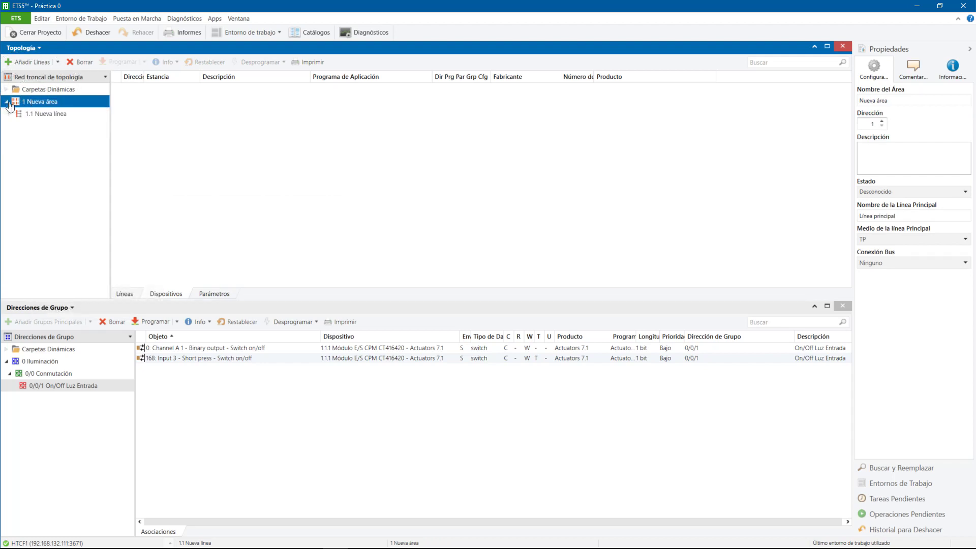
pyautogui.click(39, 114)
pyautogui.rightClick(39, 113)
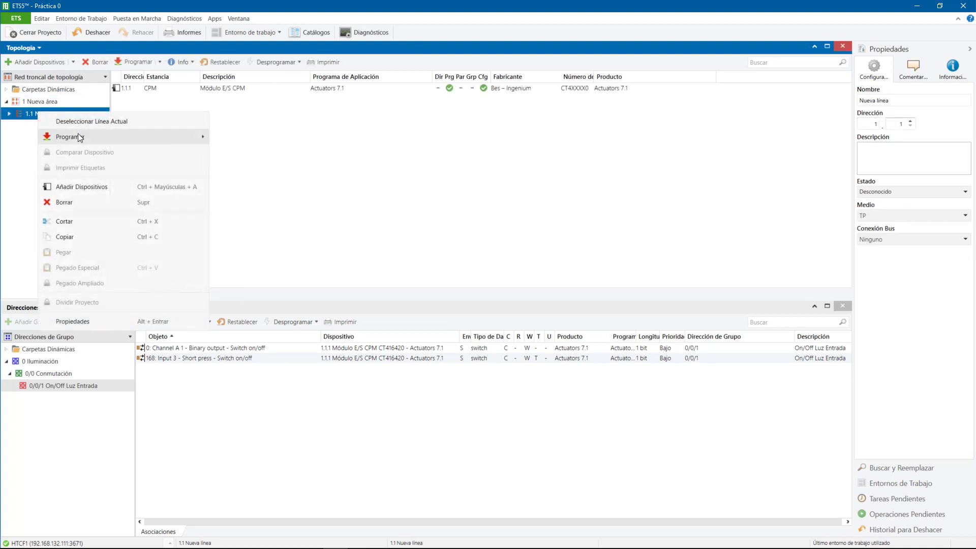
pyautogui.moveTo(78, 134)
pyautogui.click(23, 146)
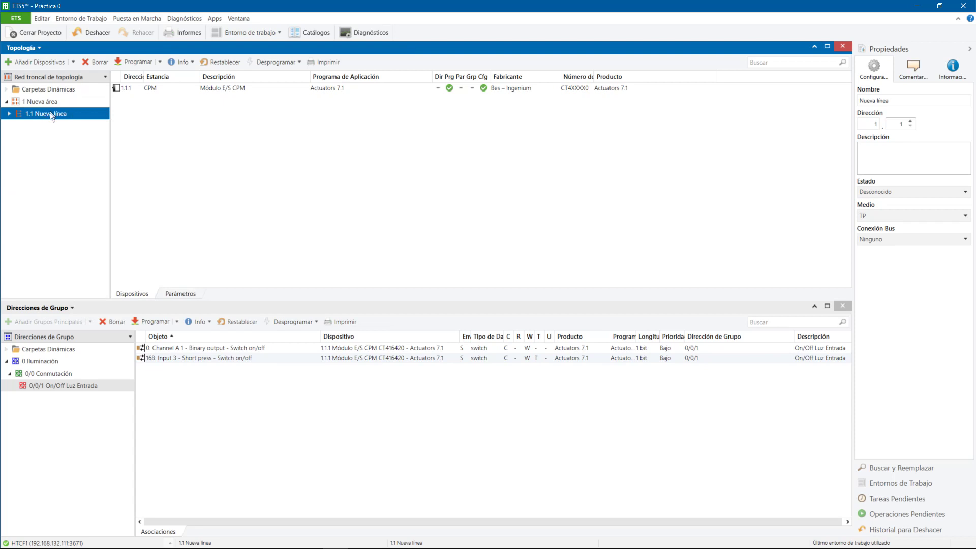
# - Switch the topology view to Dispositivos and examine the programming options for group address 0/0/1 On/Off Luz Entrada
pyautogui.click(34, 50)
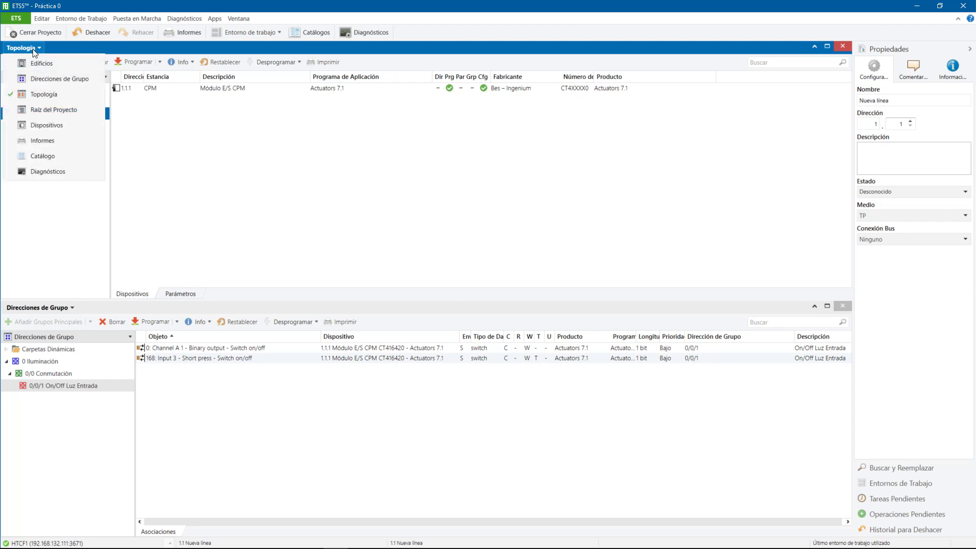
pyautogui.click(52, 124)
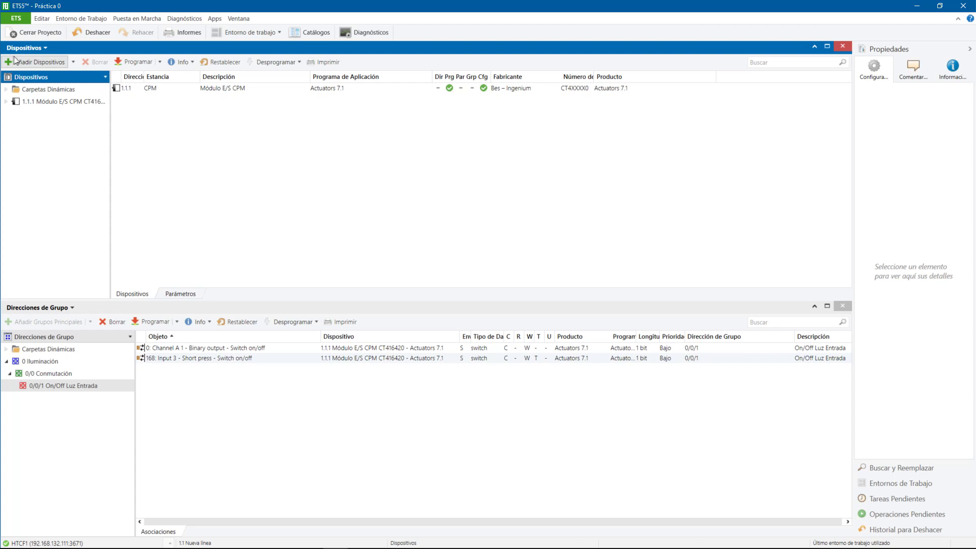
pyautogui.click(66, 387)
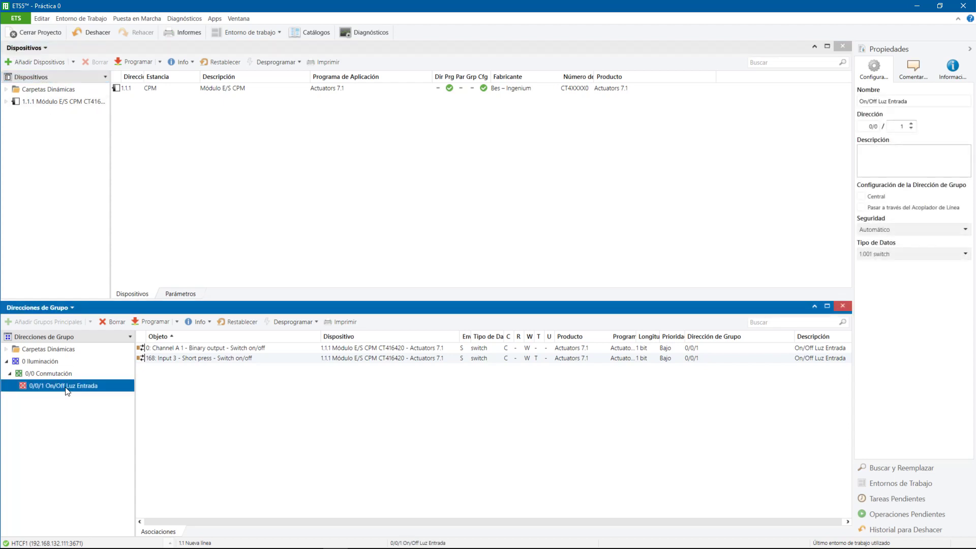
pyautogui.rightClick(66, 390)
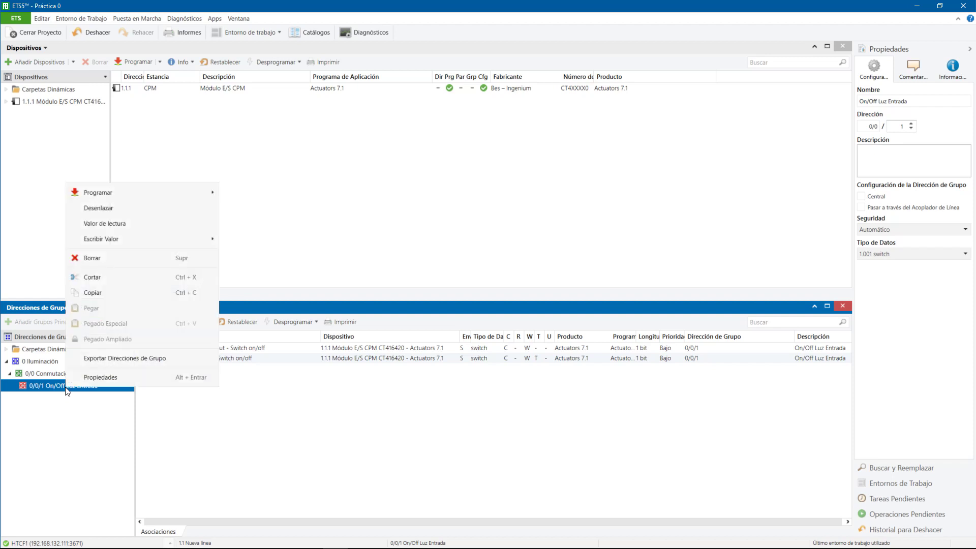
pyautogui.moveTo(102, 194)
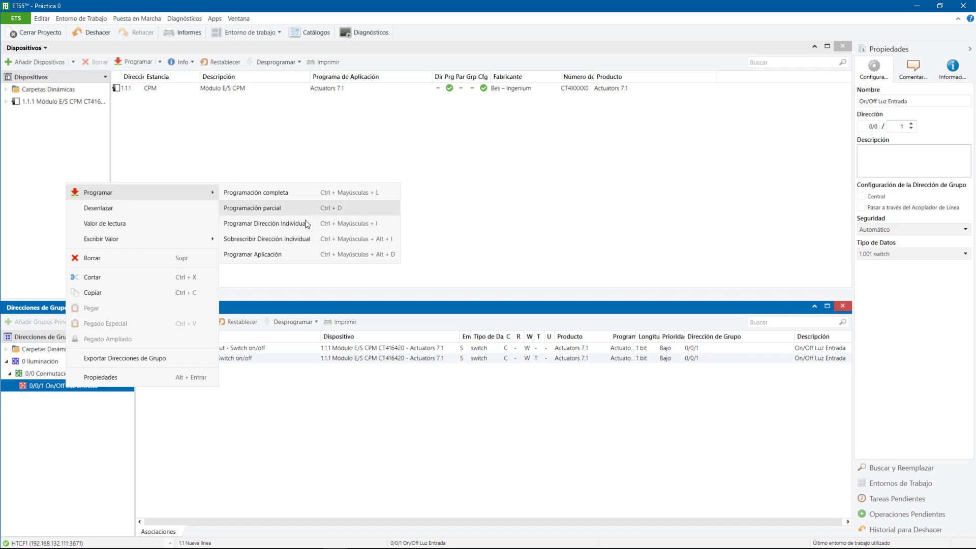
pyautogui.click(305, 428)
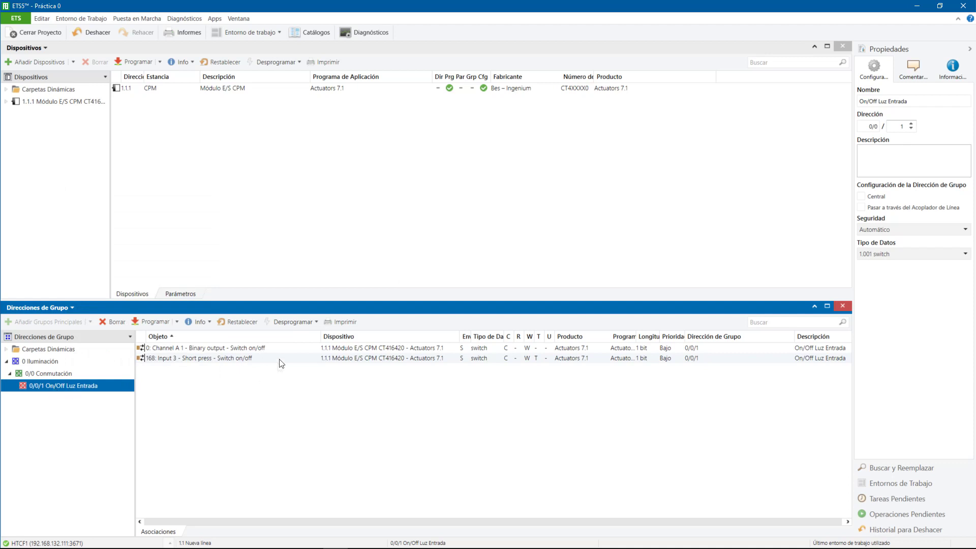
pyautogui.rightClick(47, 387)
pyautogui.moveTo(100, 200)
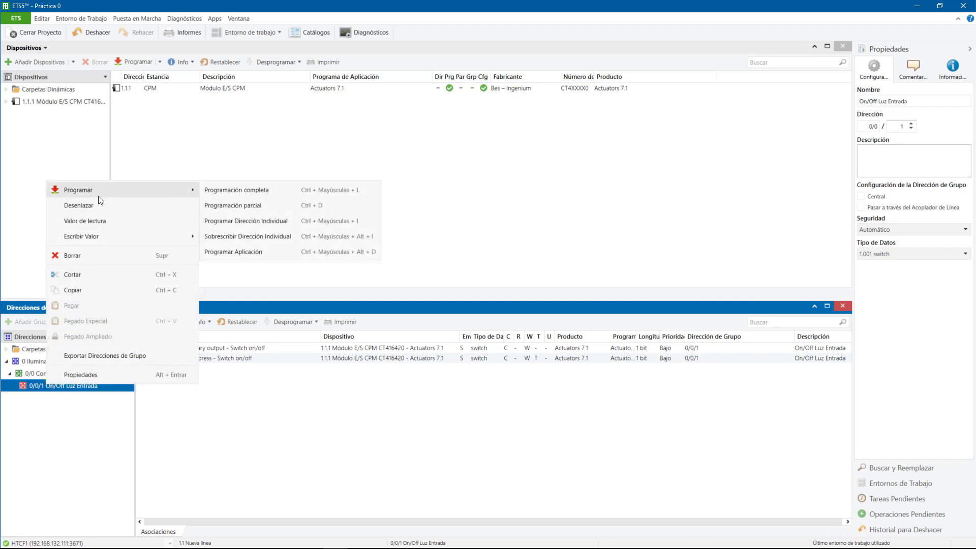
# - Switch the Dispositivos view to Edificios and expand Mi Casa, Entrada and CPM down to device 1.1.1 Módulo E/S CPM
pyautogui.click(20, 48)
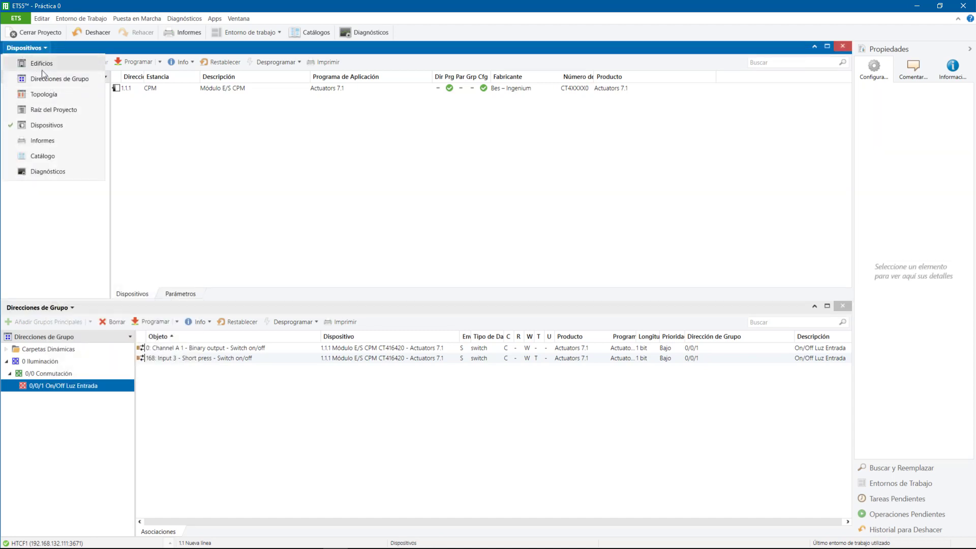
pyautogui.click(44, 66)
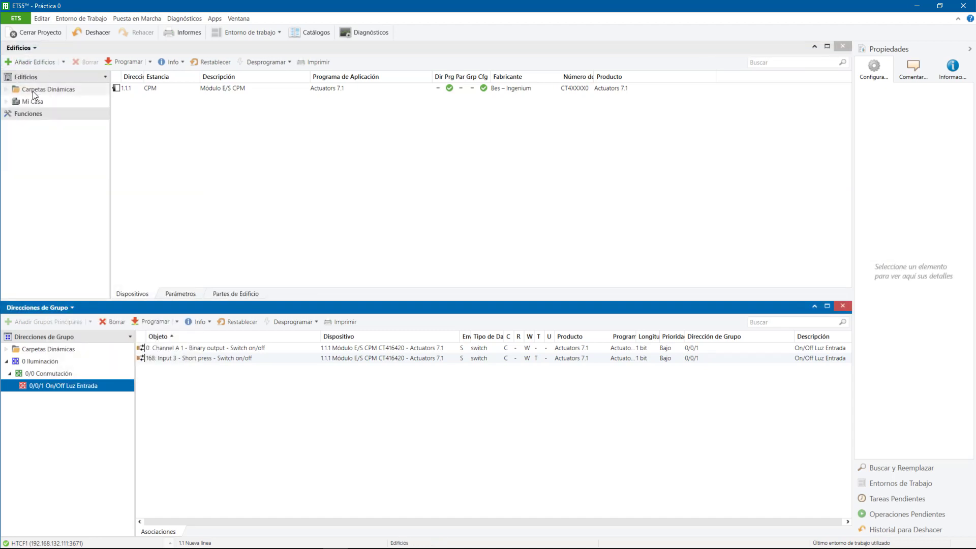
pyautogui.click(8, 101)
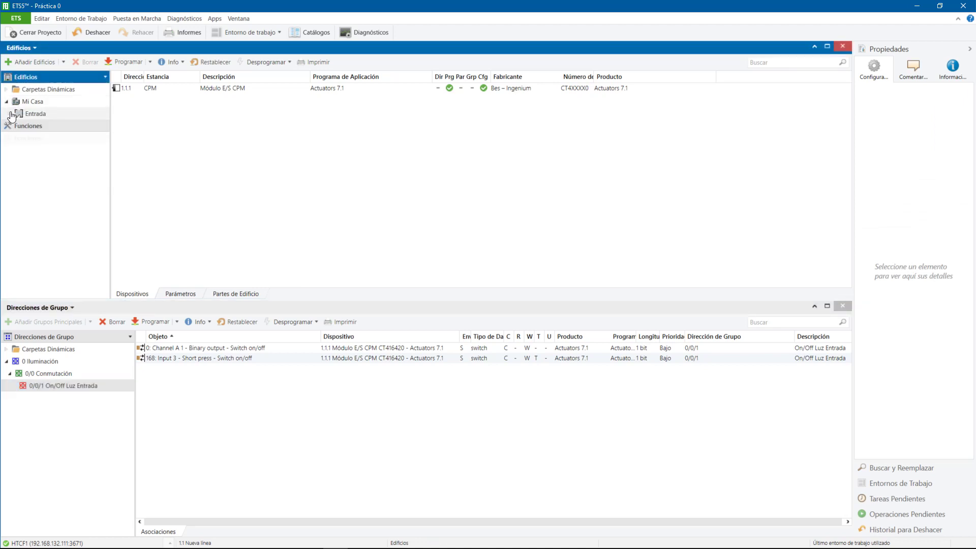
pyautogui.click(11, 114)
pyautogui.click(14, 126)
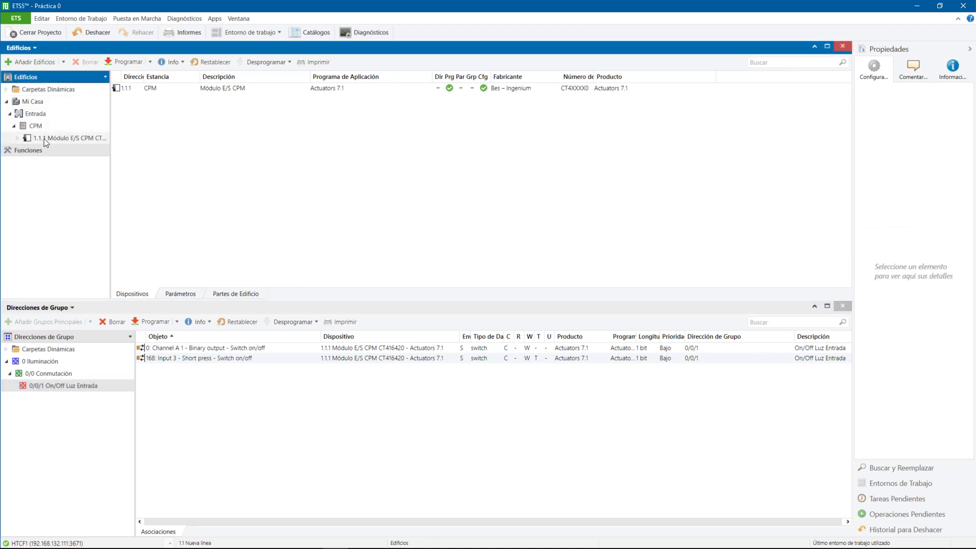
# - Look at the Mi Casa, CPM and Entrada levels, and review the programming options available for the Entrada room
pyautogui.click(32, 116)
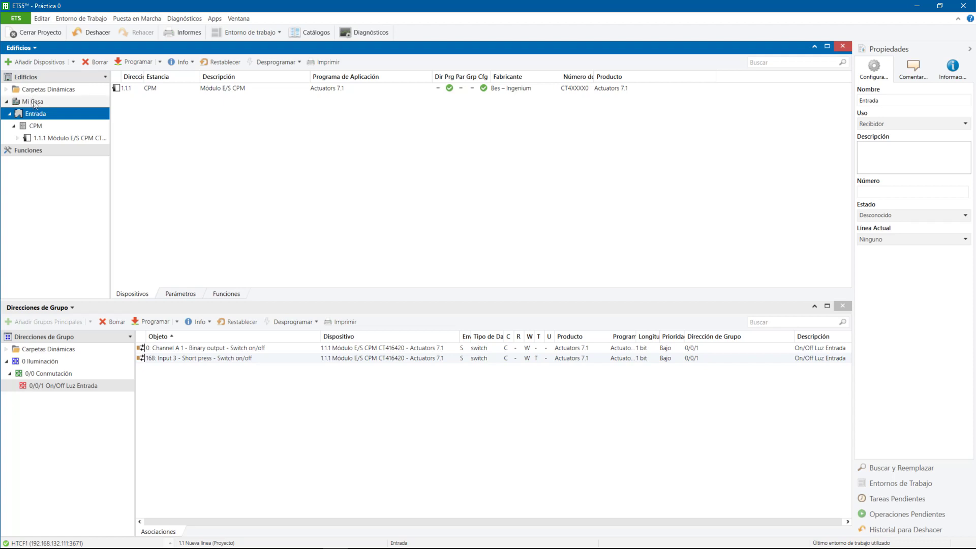
pyautogui.click(34, 102)
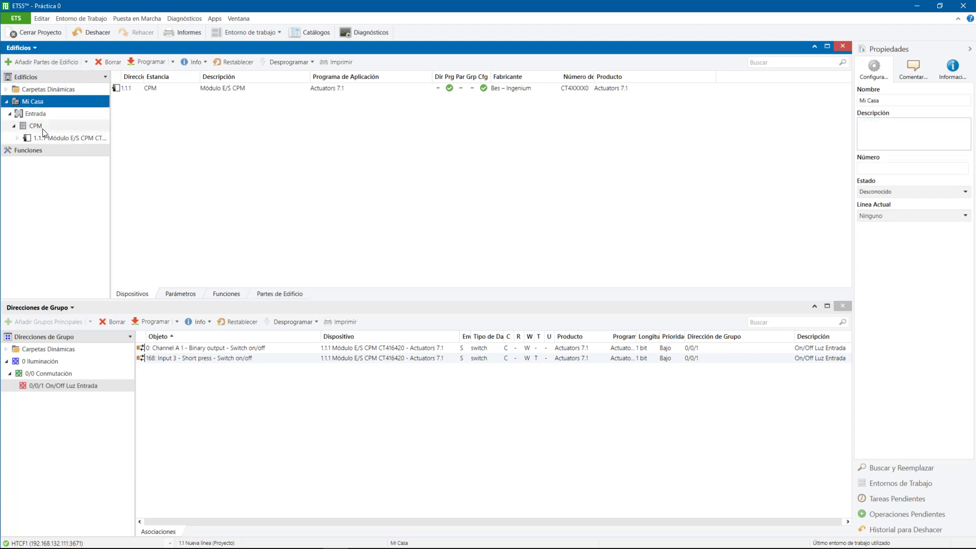
pyautogui.click(40, 125)
pyautogui.click(40, 115)
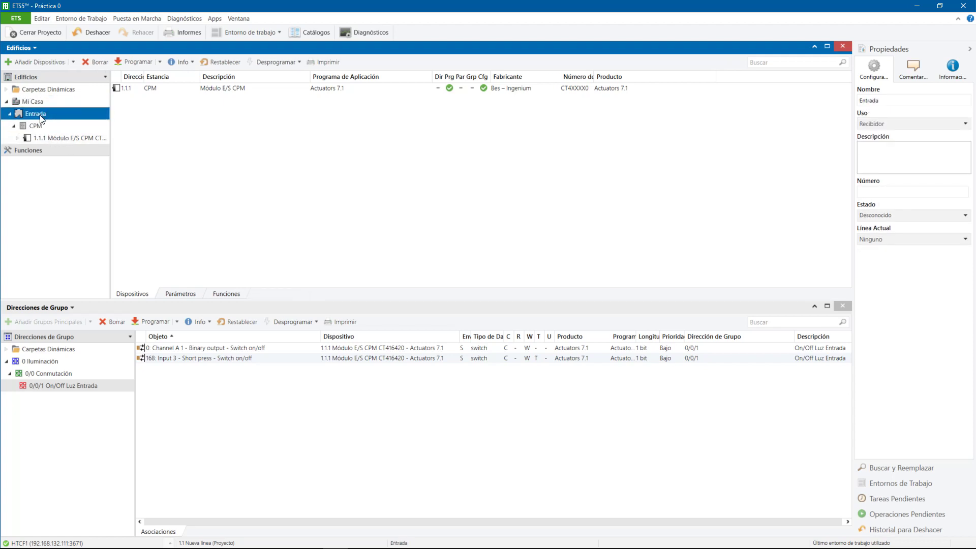
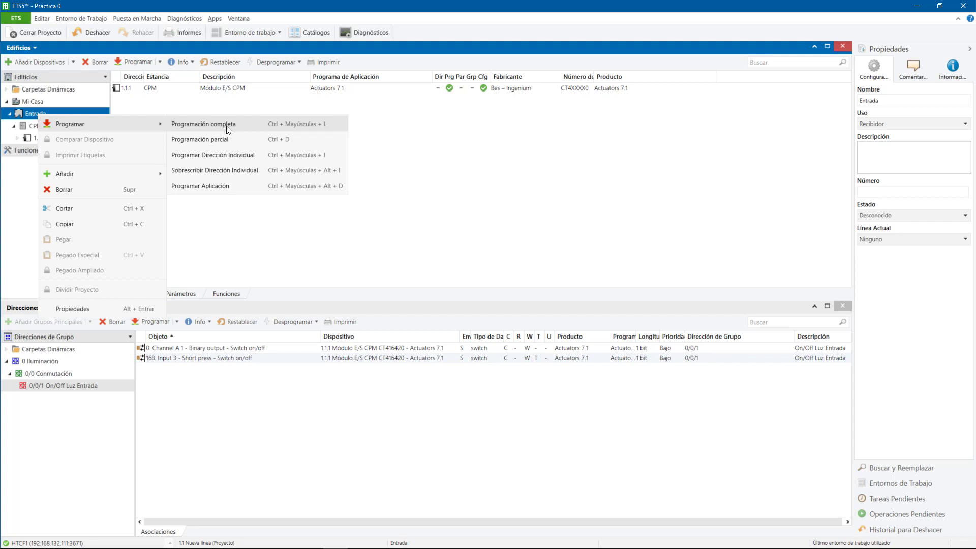
pyautogui.click(227, 126)
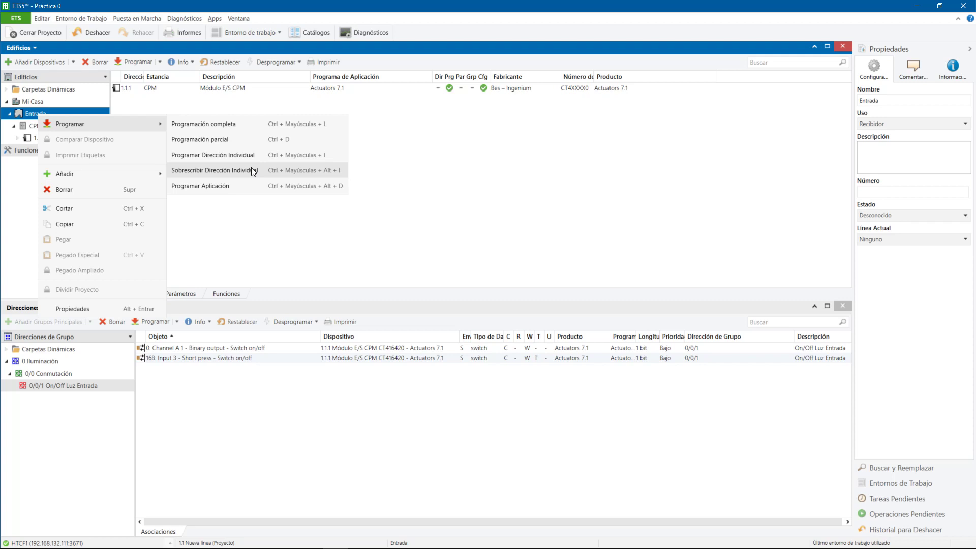
pyautogui.click(266, 214)
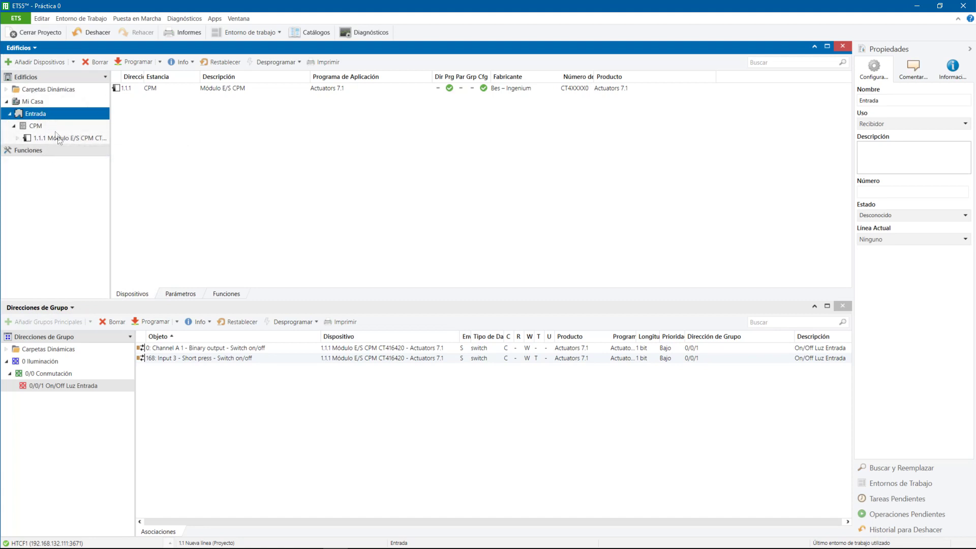
# - Look at the Sobrescribir Dirección Individual dialog for device 1.1.1 Módulo E/S CPM and leave it without overwriting an address
pyautogui.click(57, 136)
pyautogui.rightClick(57, 135)
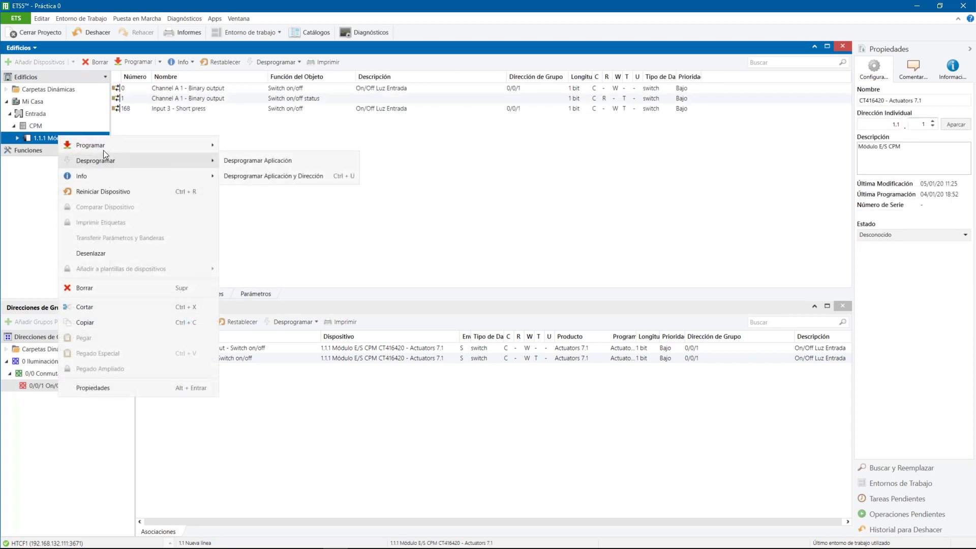
pyautogui.moveTo(105, 147)
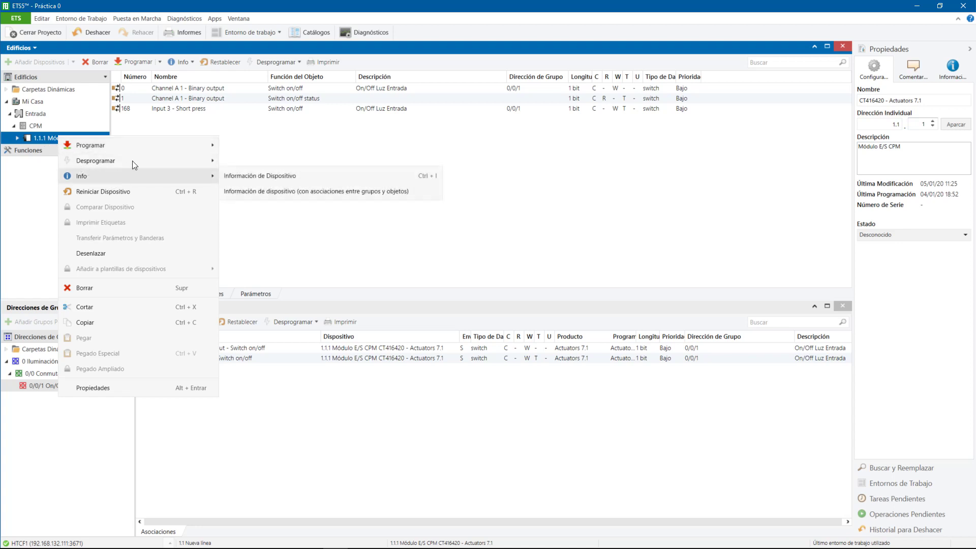
pyautogui.moveTo(153, 147)
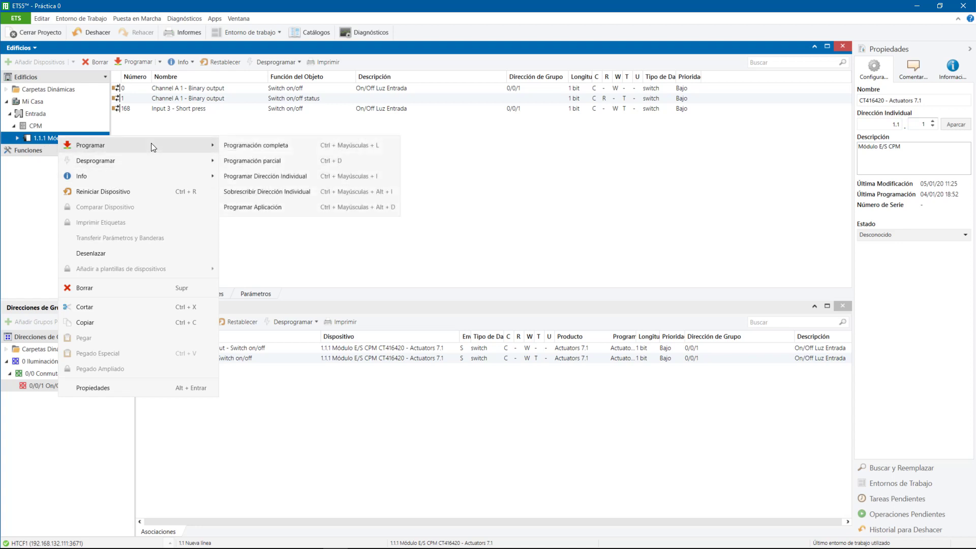
pyautogui.click(291, 192)
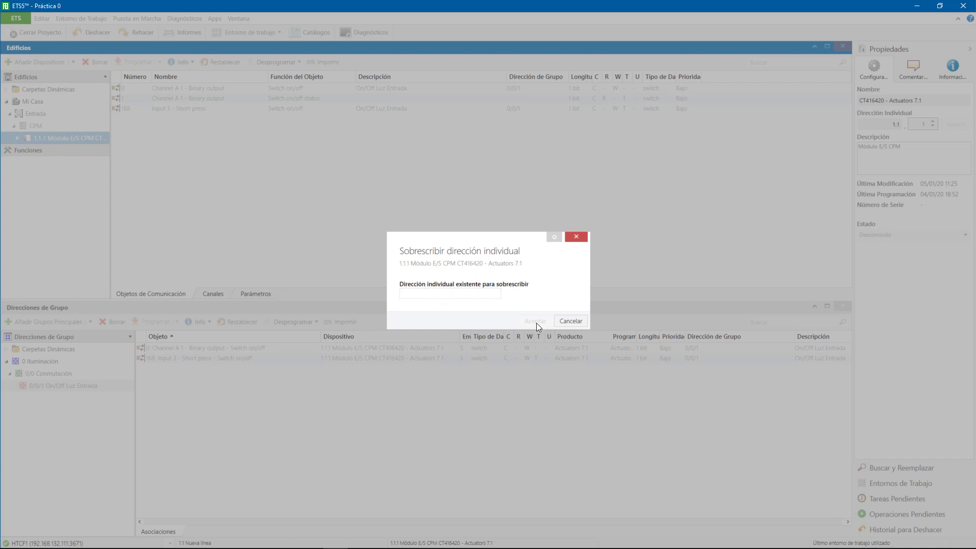
pyautogui.click(569, 321)
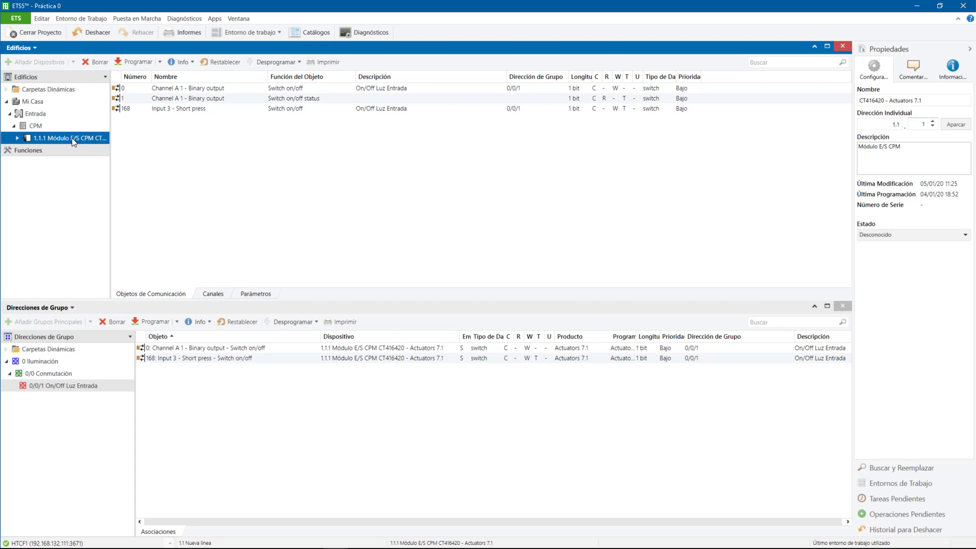
# - Start programming the individual address for the Entrada room's device and widen the pending operations sidebar
pyautogui.click(34, 115)
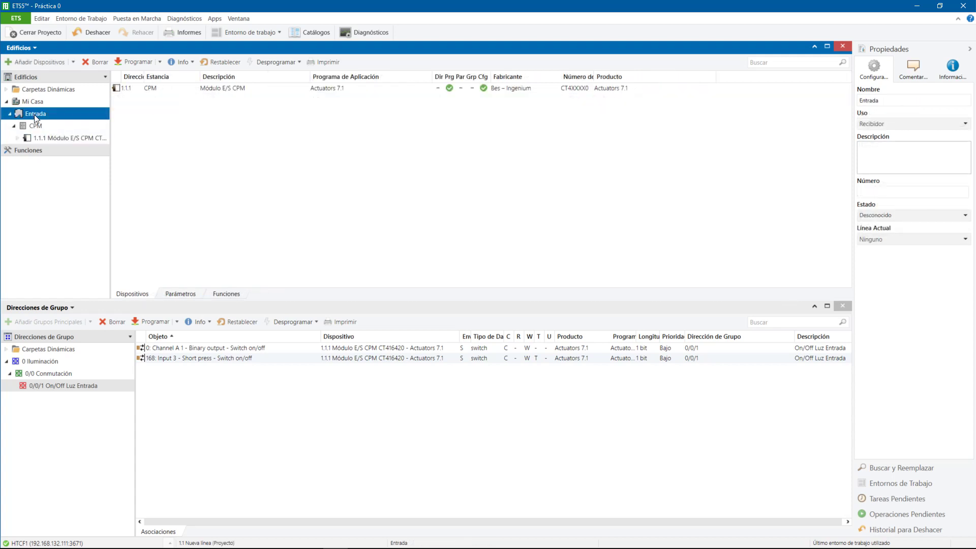
pyautogui.rightClick(35, 114)
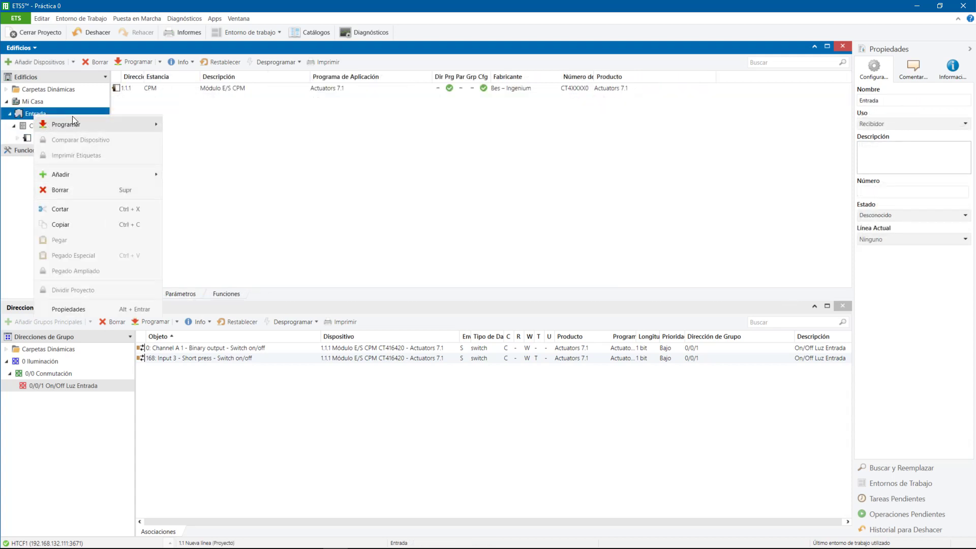
pyautogui.moveTo(75, 120)
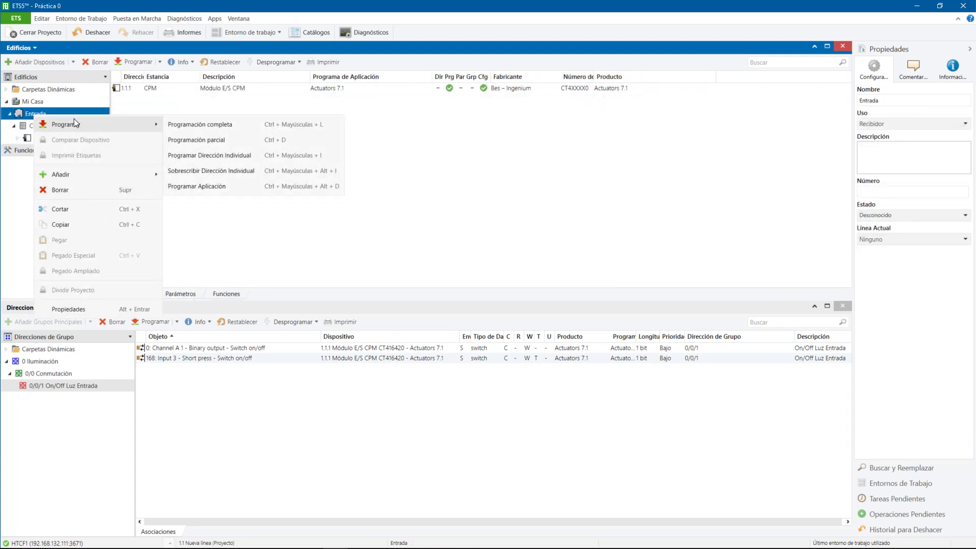
pyautogui.click(215, 156)
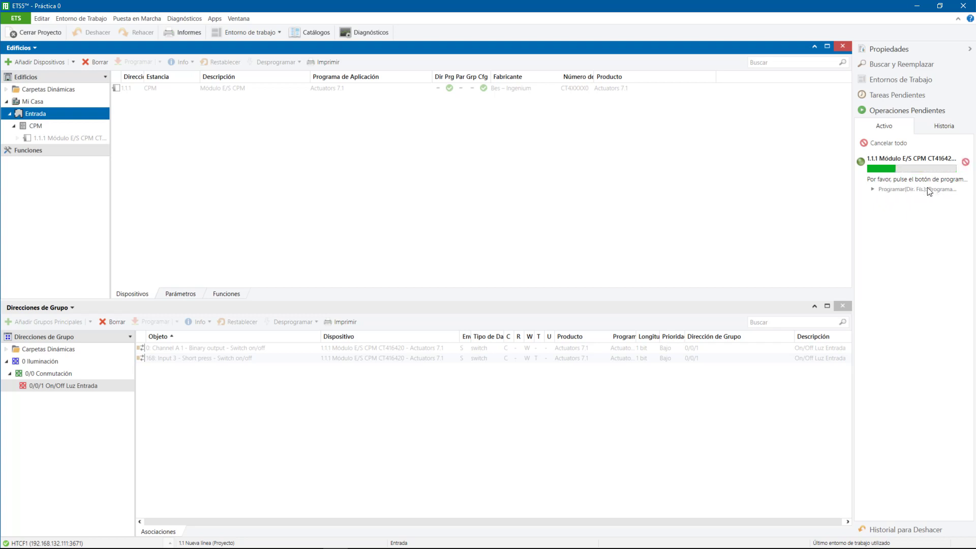
pyautogui.moveTo(853, 203); pyautogui.dragTo(819, 196)
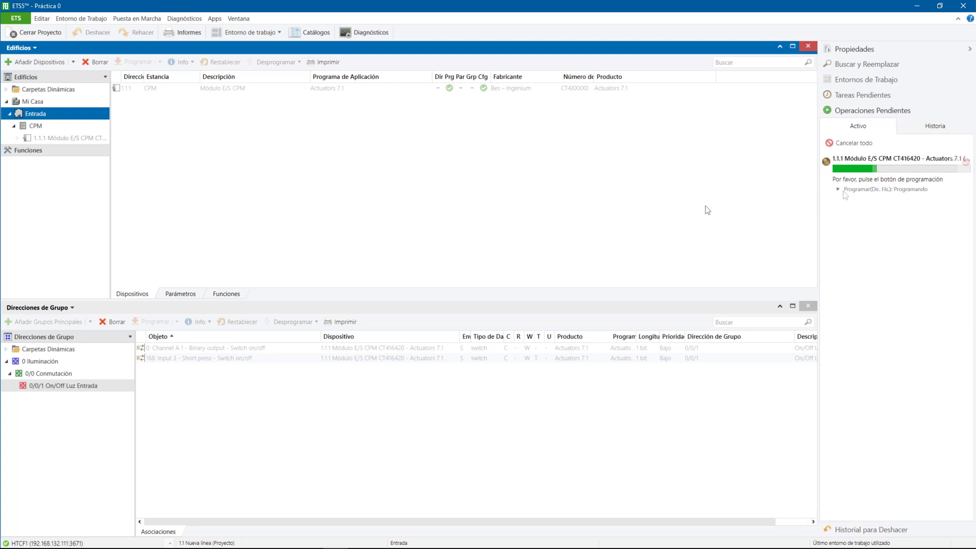
# - Switch the Direcciones de Grupo view to Diagnósticos and show the Monitor de Grupos
pyautogui.click(56, 309)
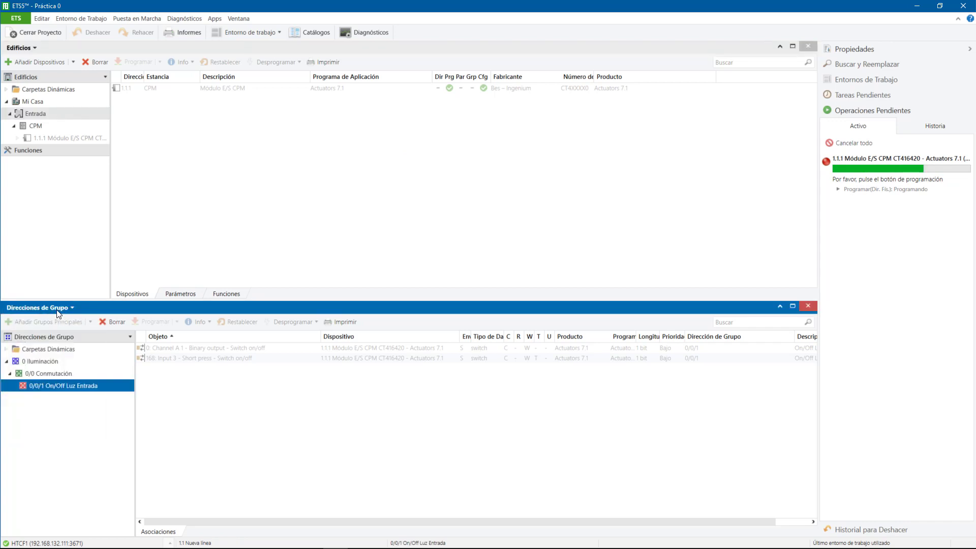
pyautogui.click(57, 309)
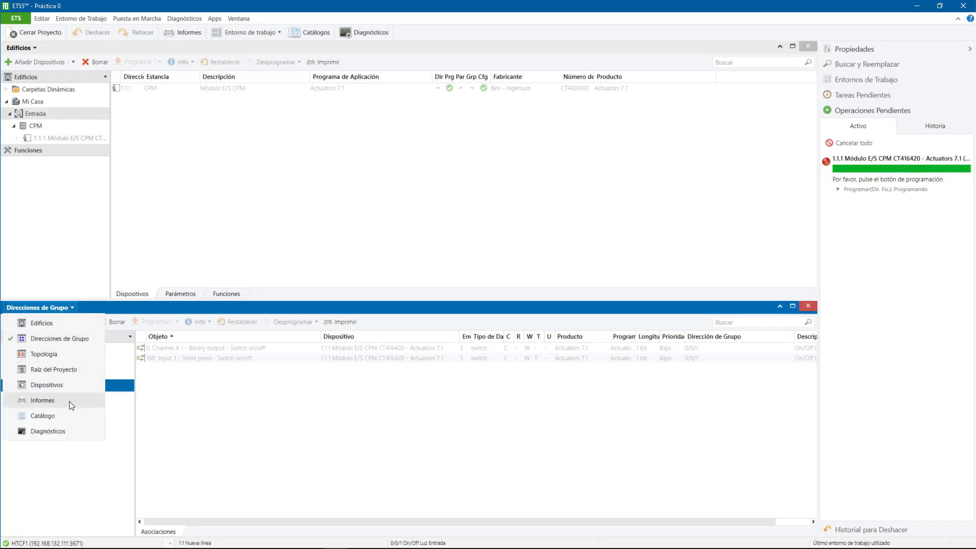
pyautogui.click(59, 431)
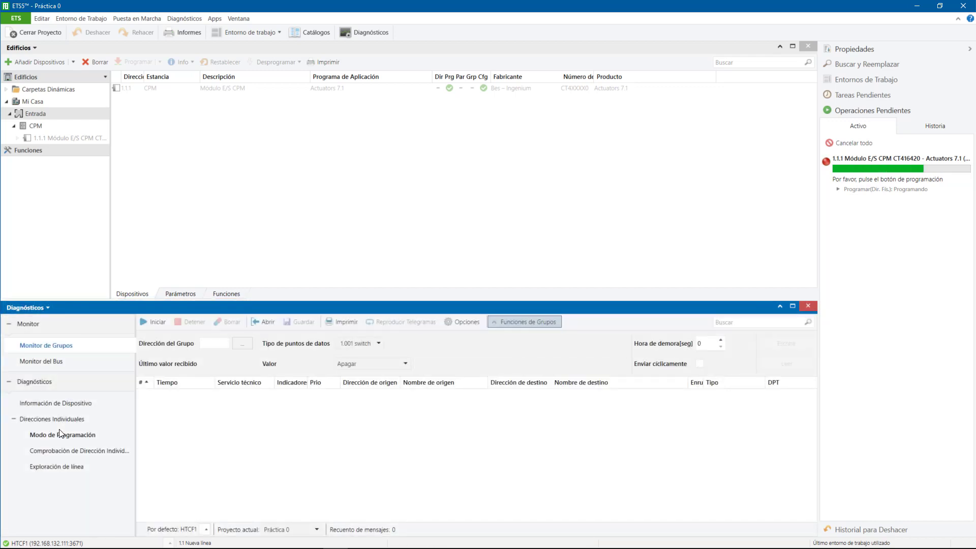
pyautogui.click(54, 349)
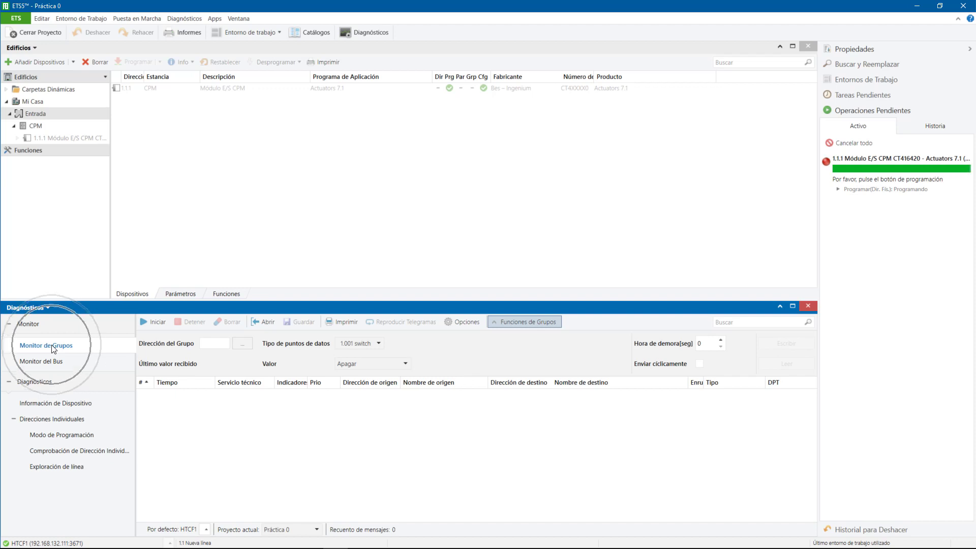
pyautogui.click(54, 349)
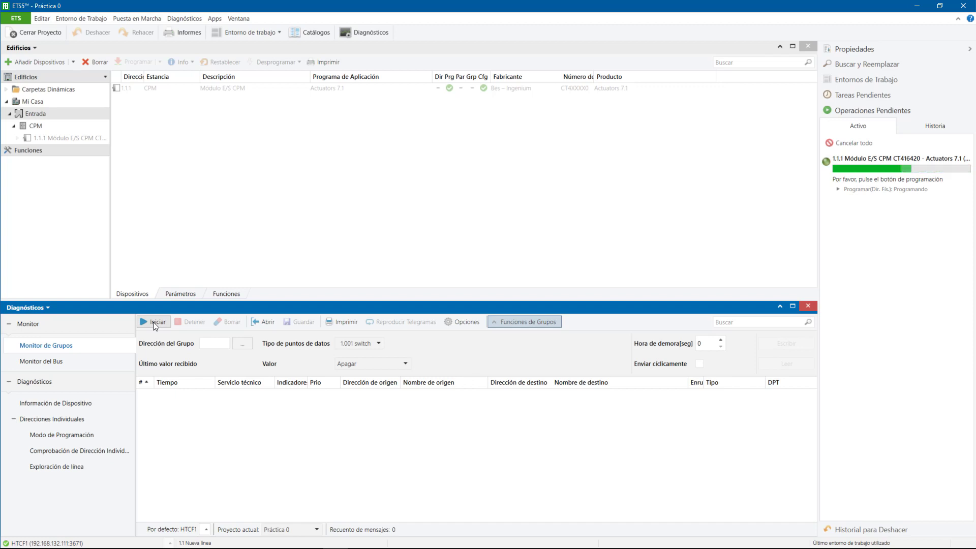
# - Start recording bus telegrams in the Monitor de Grupos while the address programming is pending
pyautogui.moveTo(877, 163)
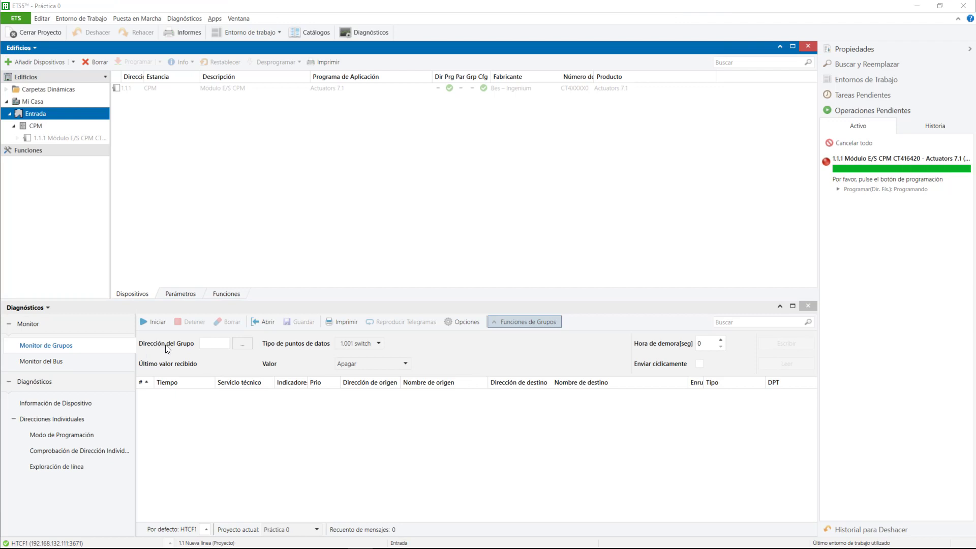
pyautogui.click(64, 347)
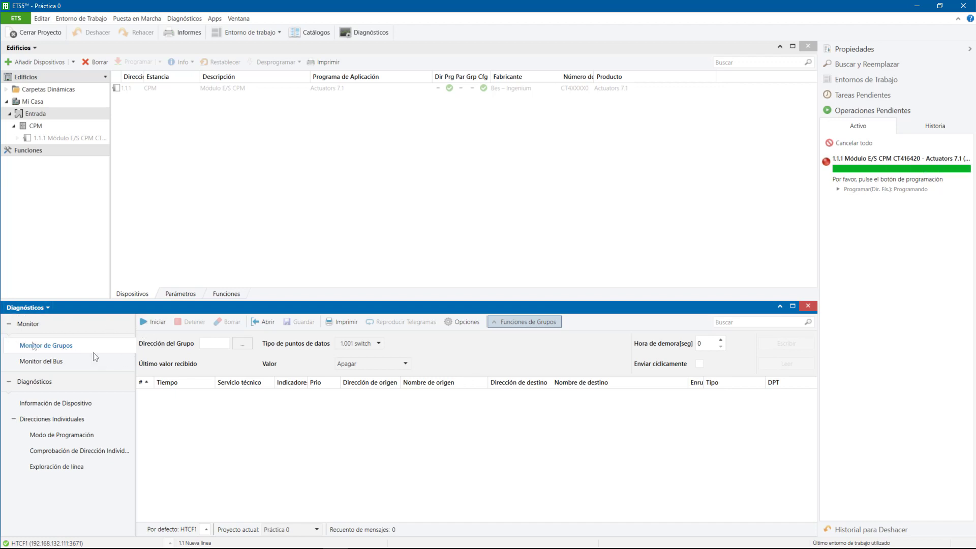
pyautogui.click(158, 323)
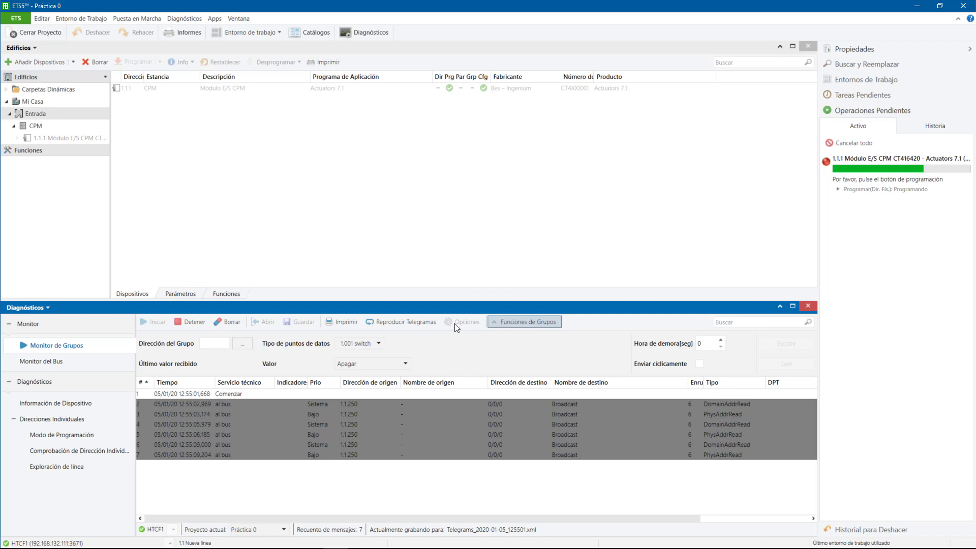
pyautogui.press('ctrl')
pyautogui.press('ctrl')
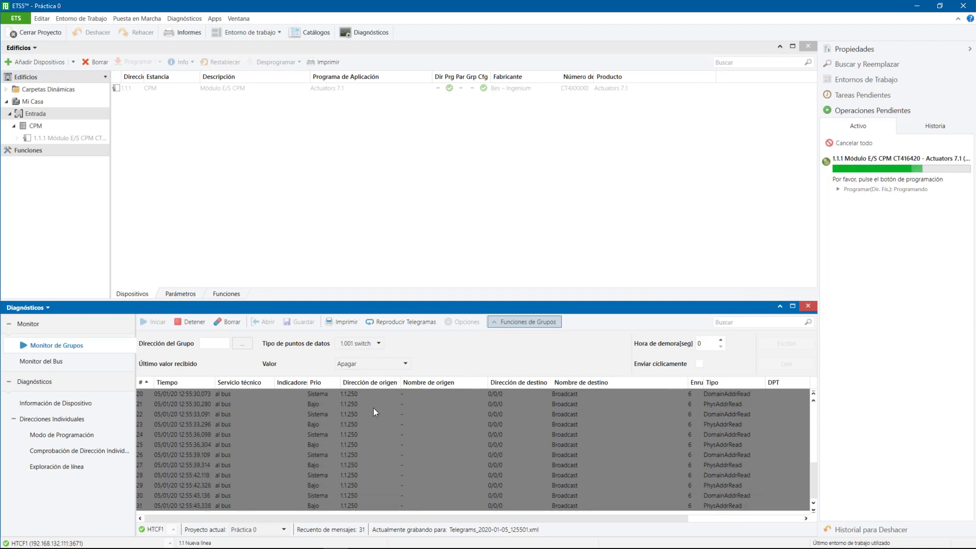
# - Compare the origin address of recorded telegram 26 with the HTCF1 interface's individual address in the bus settings, and return to the project
pyautogui.click(319, 412)
pyautogui.click(320, 413)
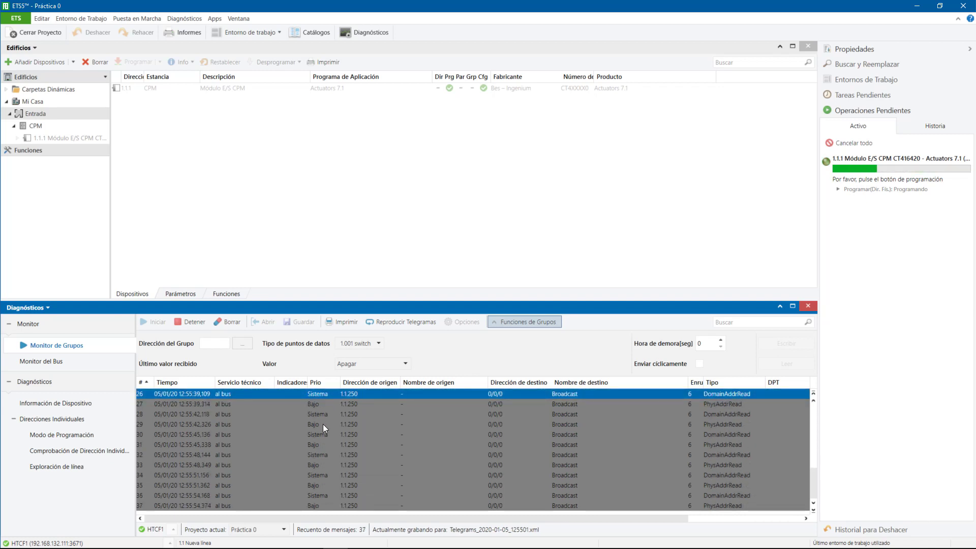
pyautogui.scroll(1, 325, 427)
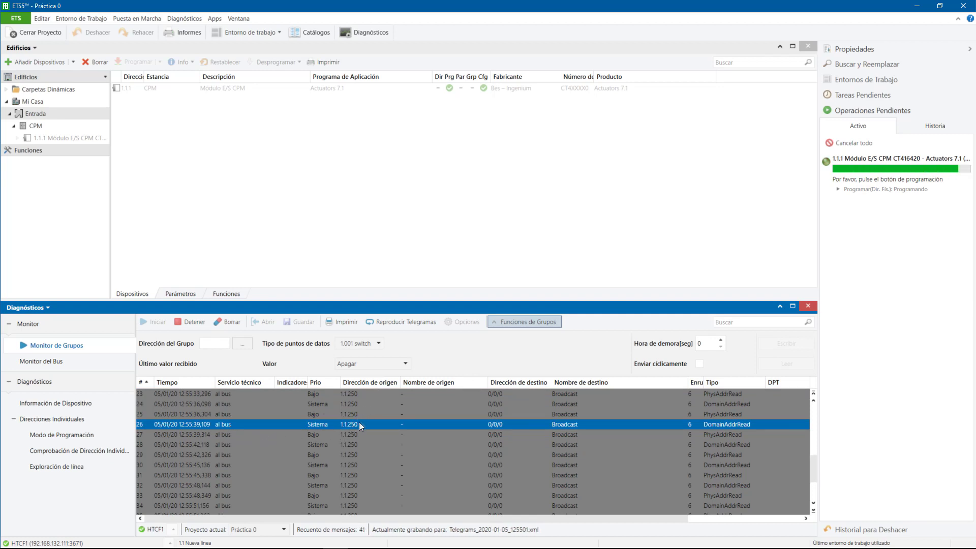
pyautogui.click(359, 382)
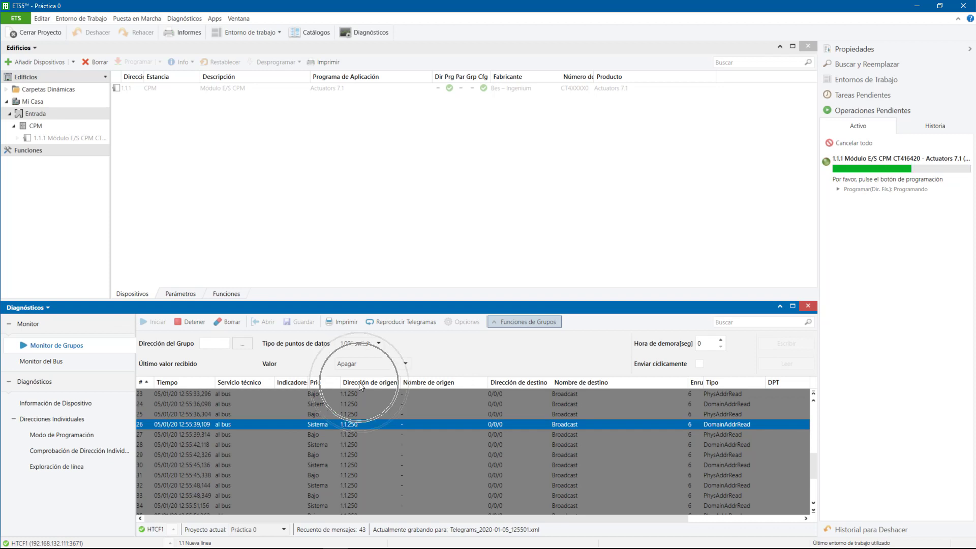
pyautogui.click(352, 424)
pyautogui.click(352, 424)
pyautogui.click(352, 423)
pyautogui.click(352, 424)
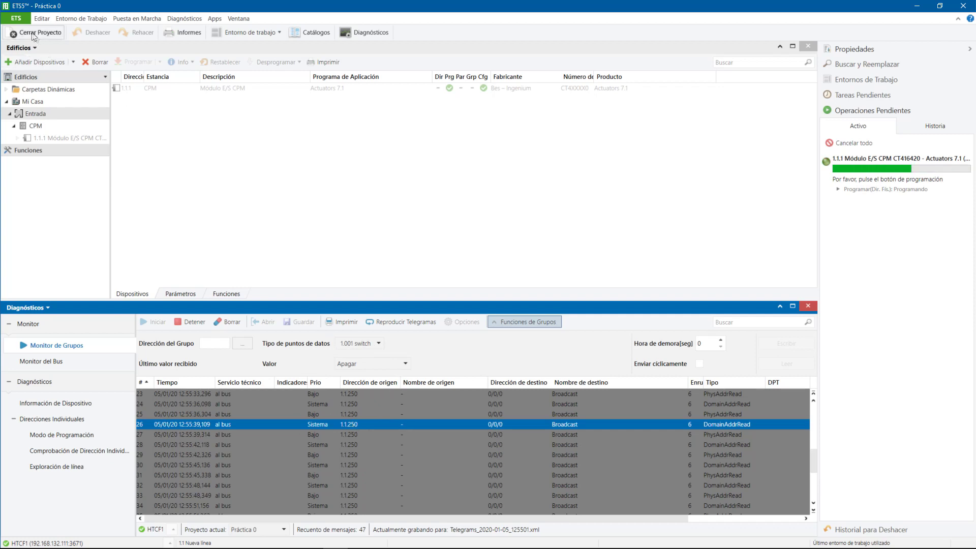
pyautogui.click(17, 19)
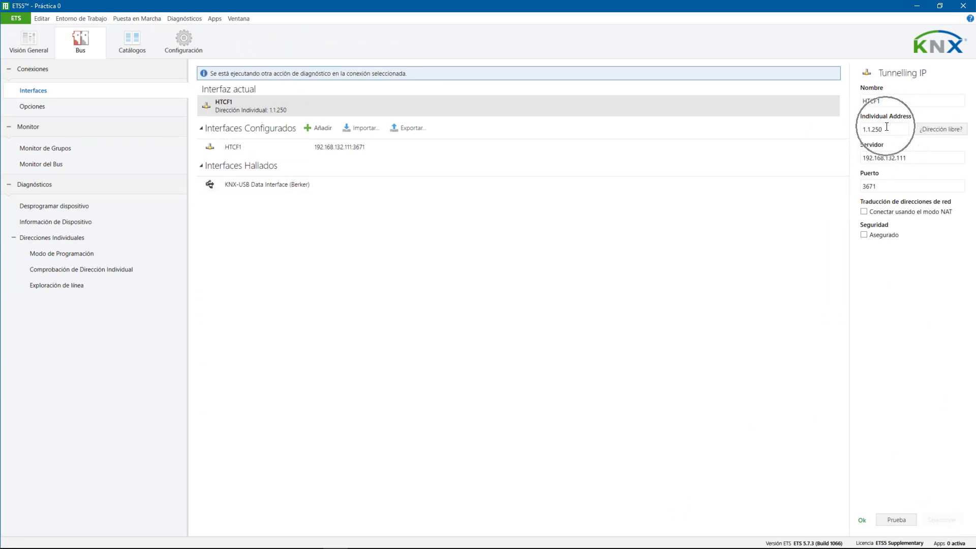
pyautogui.click(14, 20)
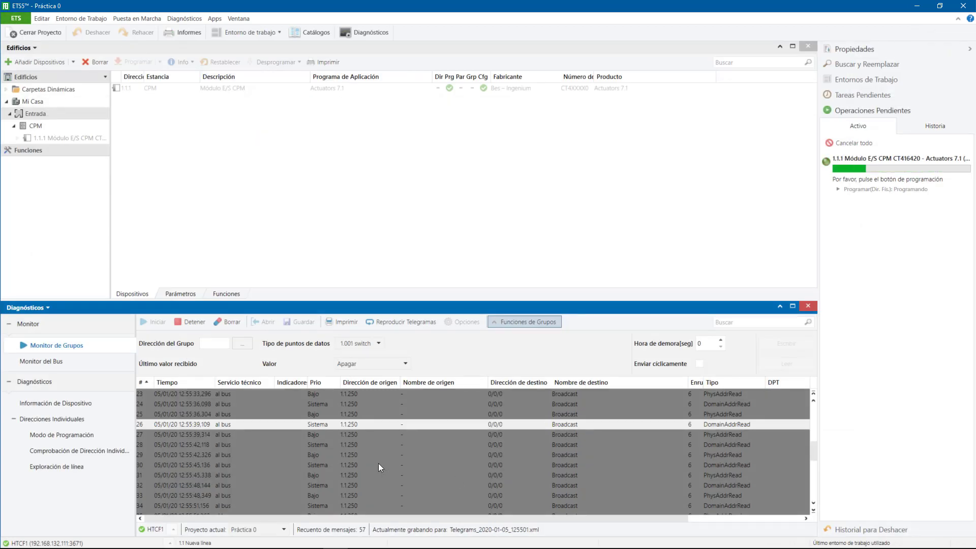
# - Review the origin, destination and priority of recorded telegrams 24 and 26 in the Monitor de Grupos
pyautogui.scroll(2, 365, 455)
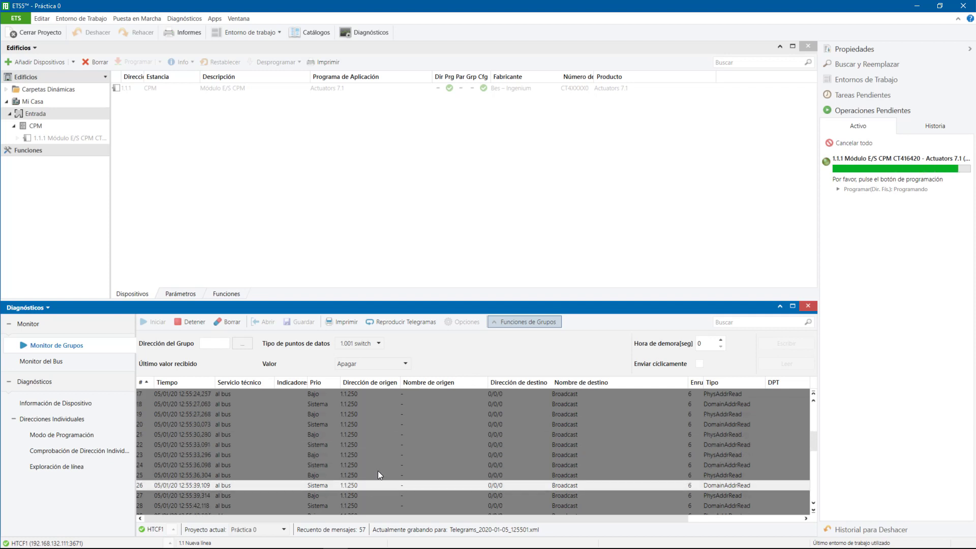
pyautogui.scroll(-1, 378, 473)
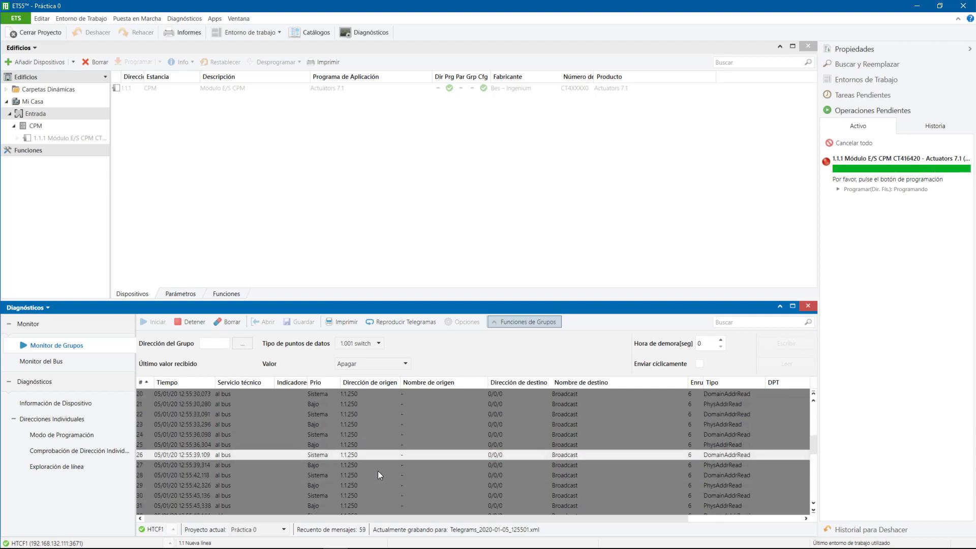
pyautogui.click(336, 454)
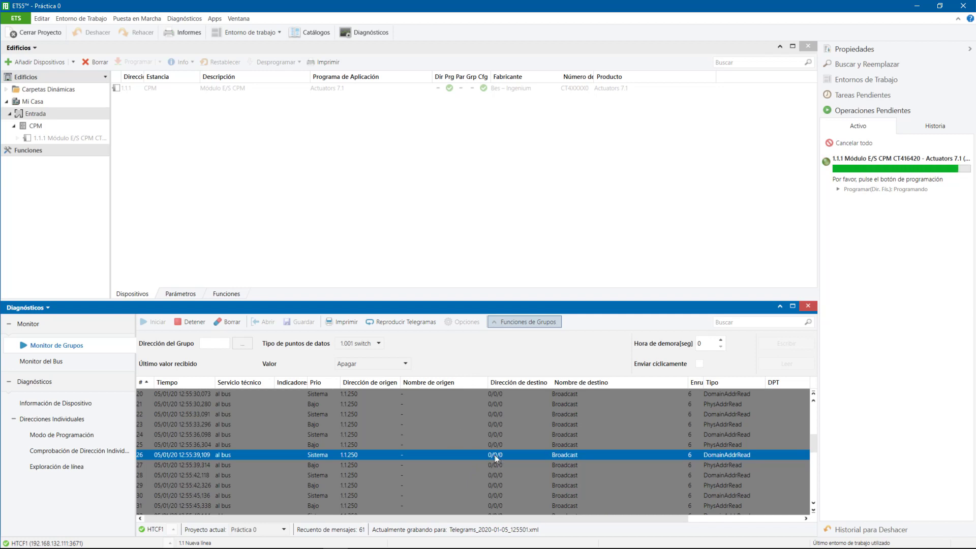
pyautogui.click(437, 434)
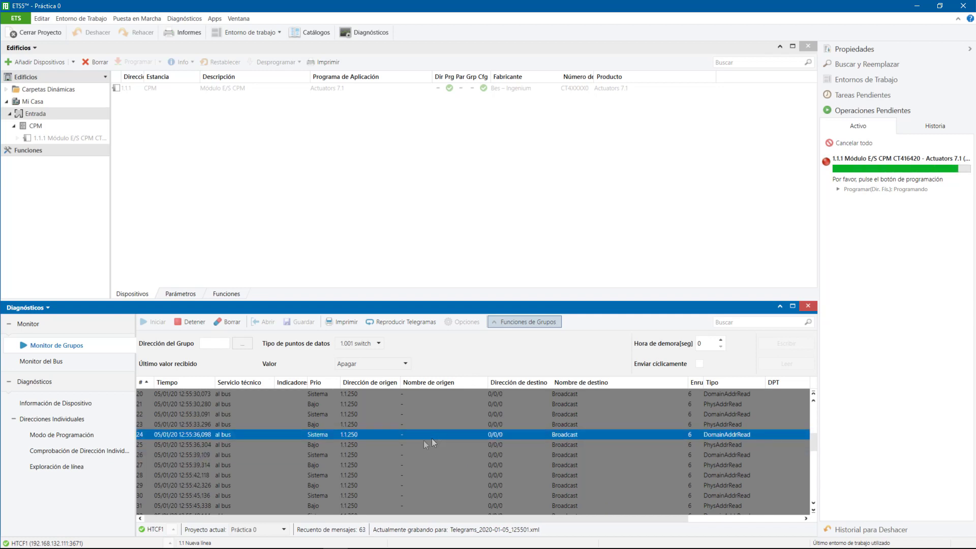
pyautogui.click(360, 455)
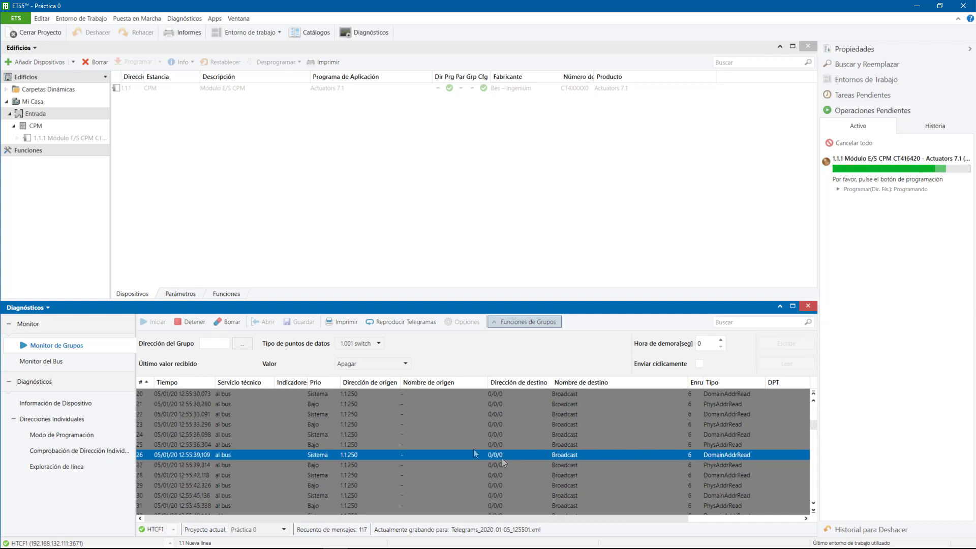
pyautogui.click(326, 454)
# - Read telegram 26 across its number, Tiempo, Servicio técnico, Indicadores, Dirección de origen, Nombre de origen and Dirección de destino columns
pyautogui.click(142, 455)
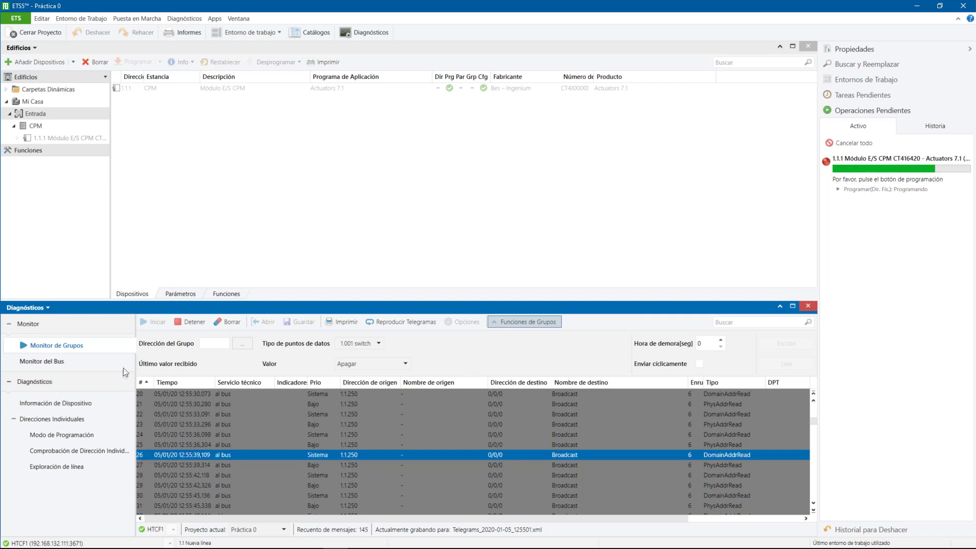
pyautogui.click(182, 384)
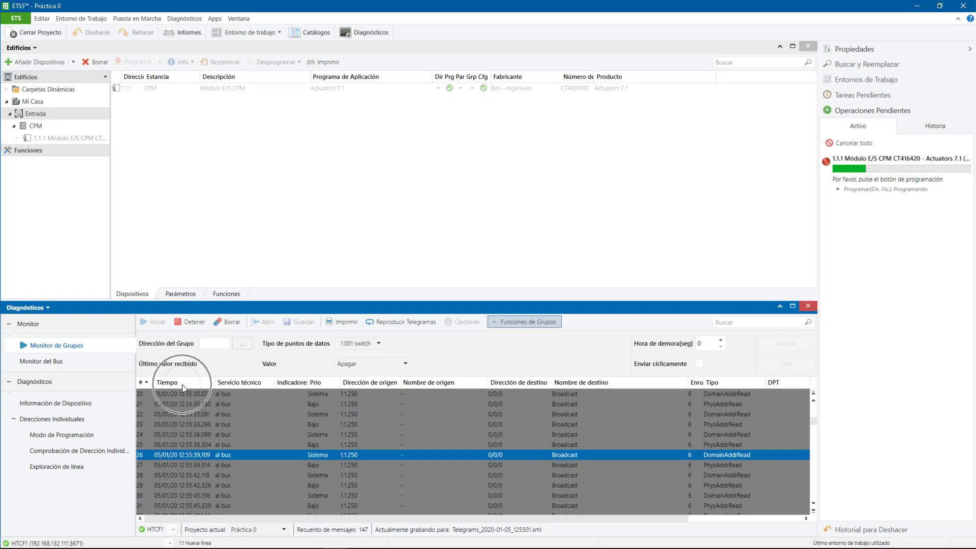
pyautogui.click(236, 383)
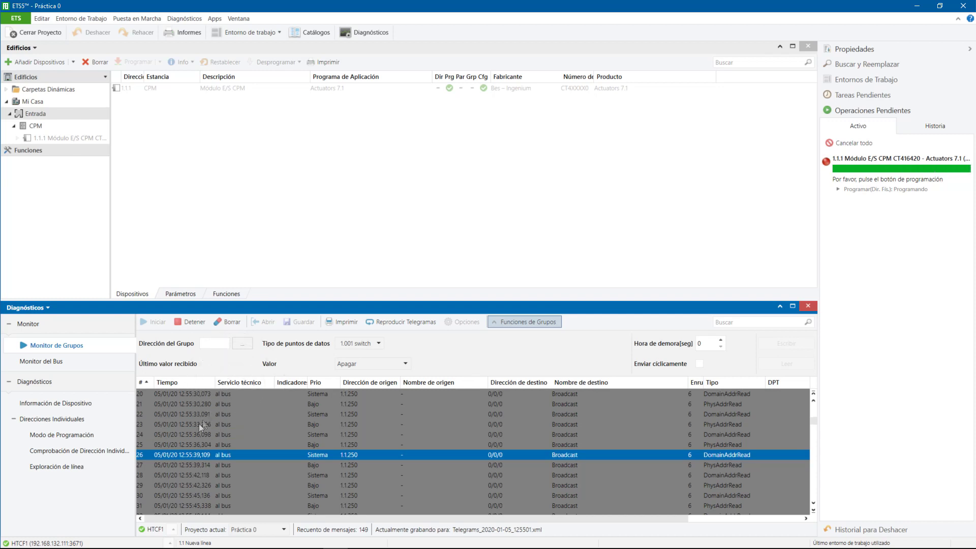
pyautogui.click(171, 456)
pyautogui.click(192, 453)
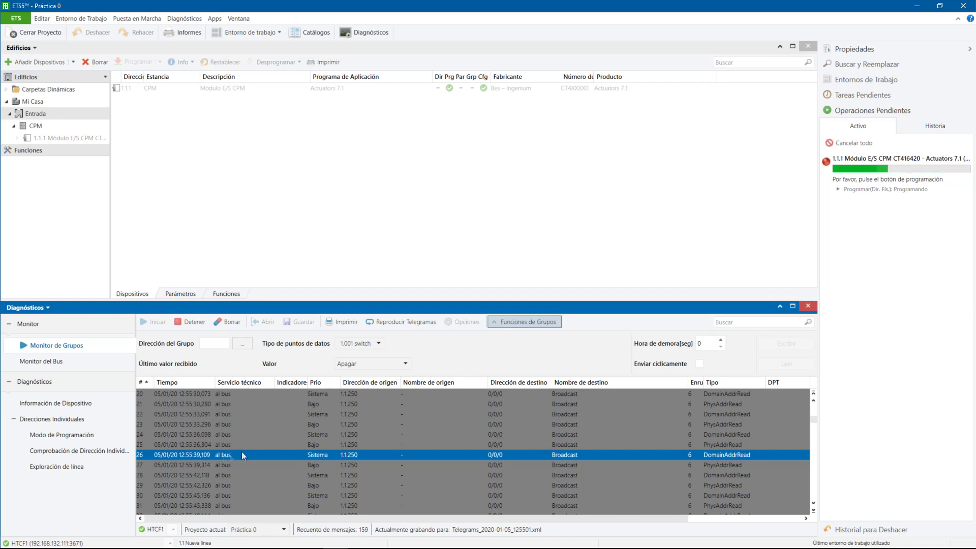
pyautogui.click(292, 453)
pyautogui.click(354, 455)
pyautogui.click(354, 455)
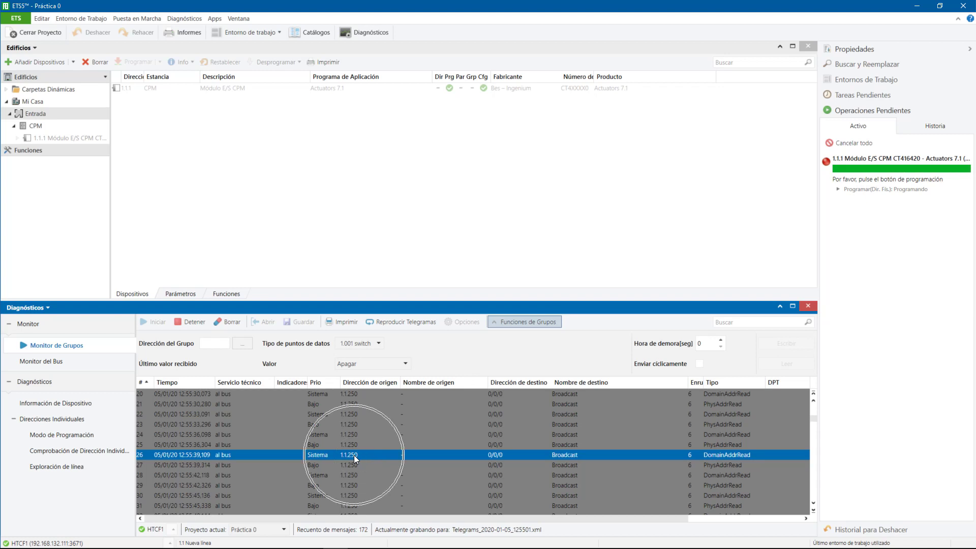
pyautogui.click(408, 453)
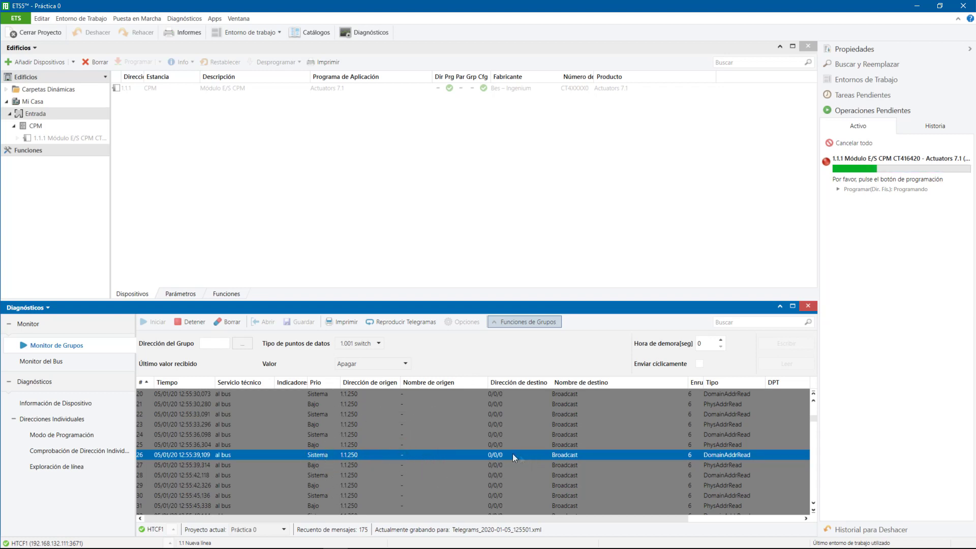
pyautogui.press('ctrl')
pyautogui.press('ctrl')
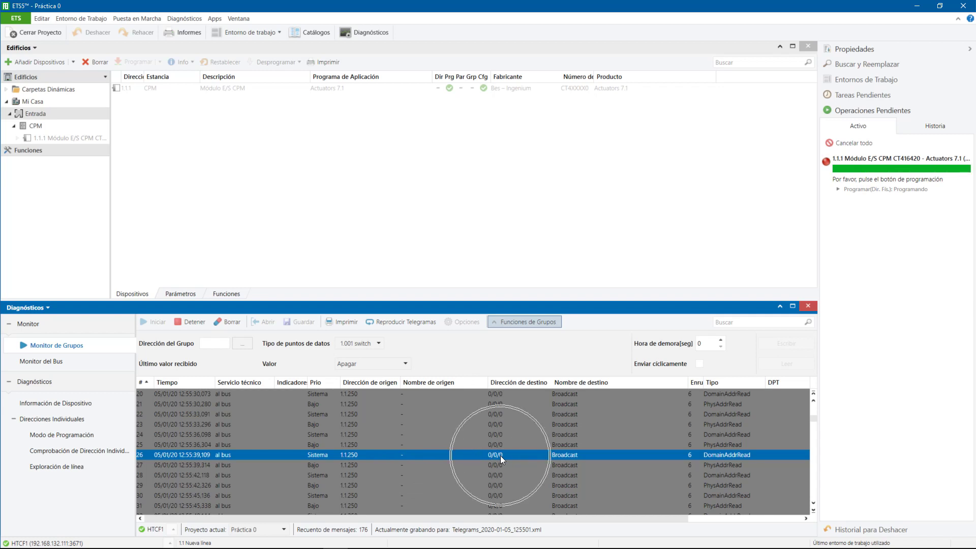
pyautogui.press('ctrl')
pyautogui.press('ctrl')
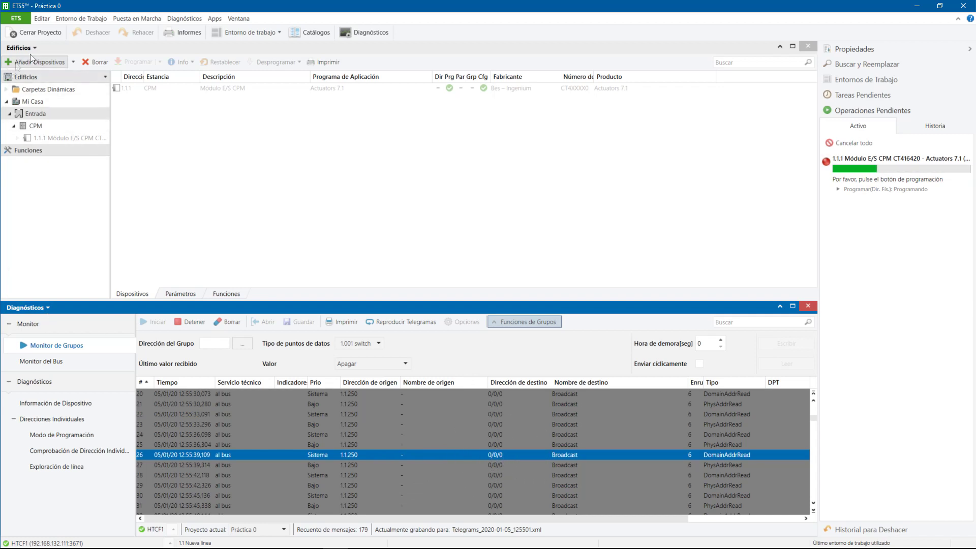
# - Switch the Edificios view to Direcciones de Grupo and expand 0 Iluminación and 0/0 Conmutación down to 0/0/1 On/Off Luz Entrada
pyautogui.press('ctrl')
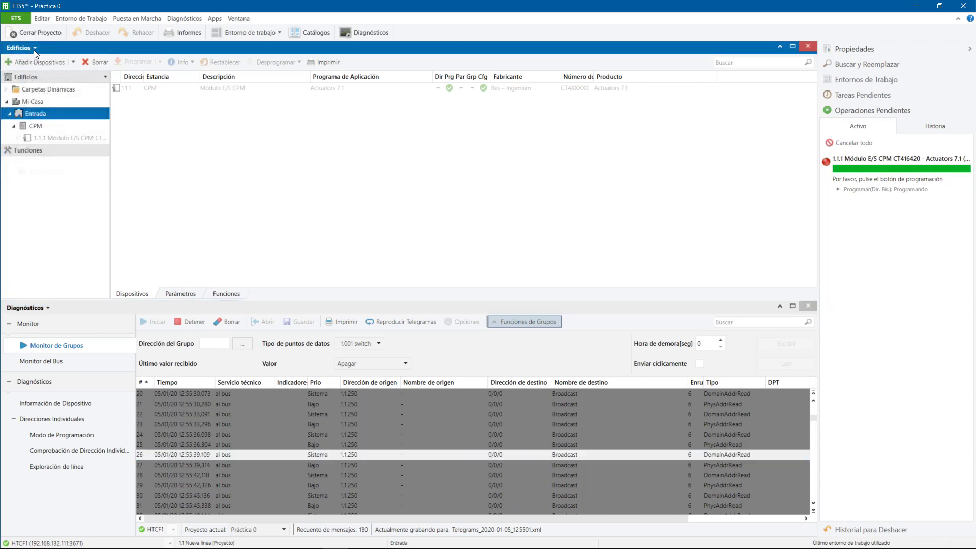
pyautogui.click(34, 50)
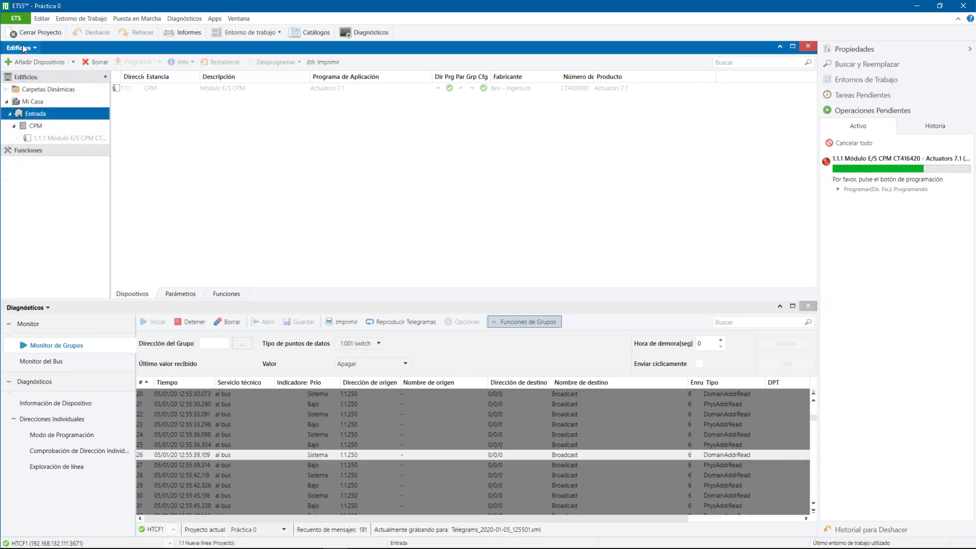
pyautogui.click(24, 48)
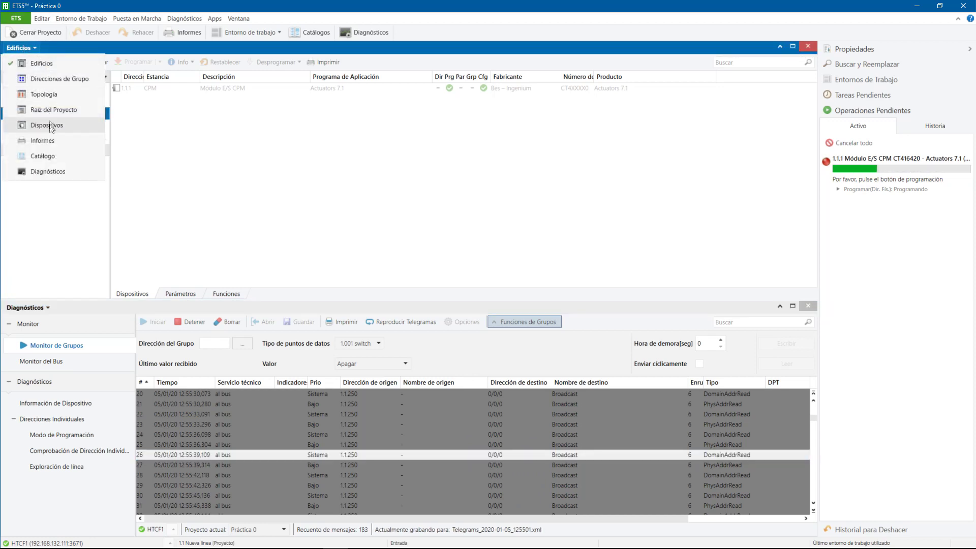
pyautogui.click(50, 78)
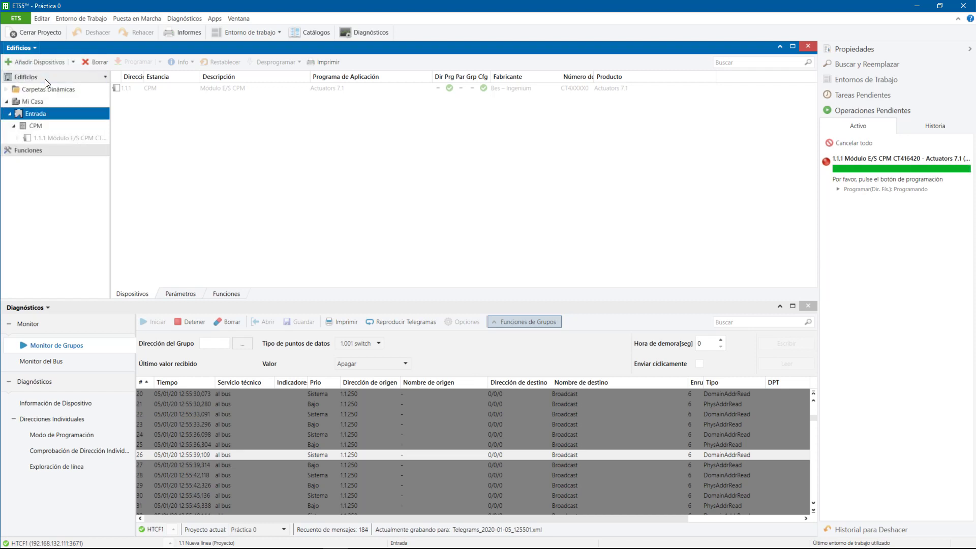
pyautogui.click(7, 101)
pyautogui.click(9, 114)
pyautogui.click(55, 131)
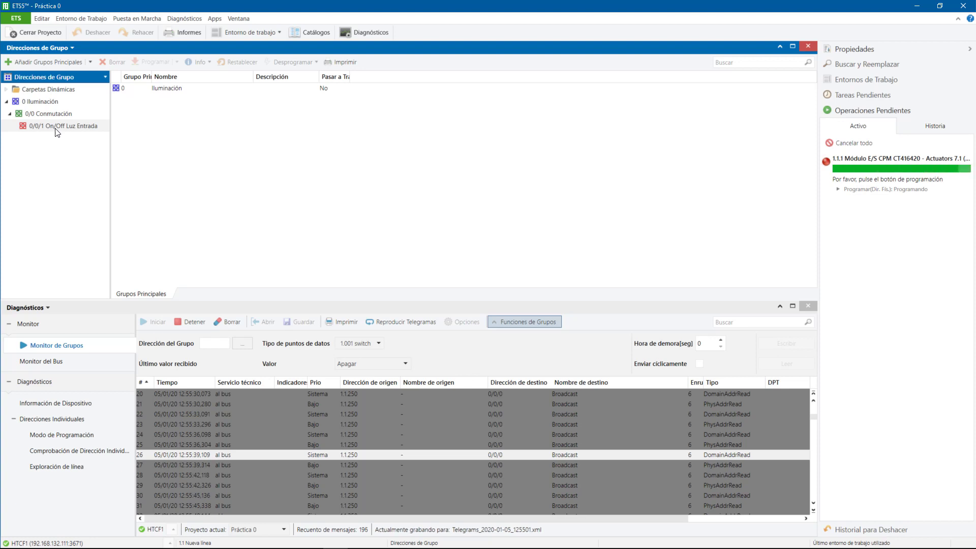
# - Narrow the Nombre de origen and Nombre de destino columns of the telegram list and widen Enrutamiento to show its full heading
pyautogui.click(502, 455)
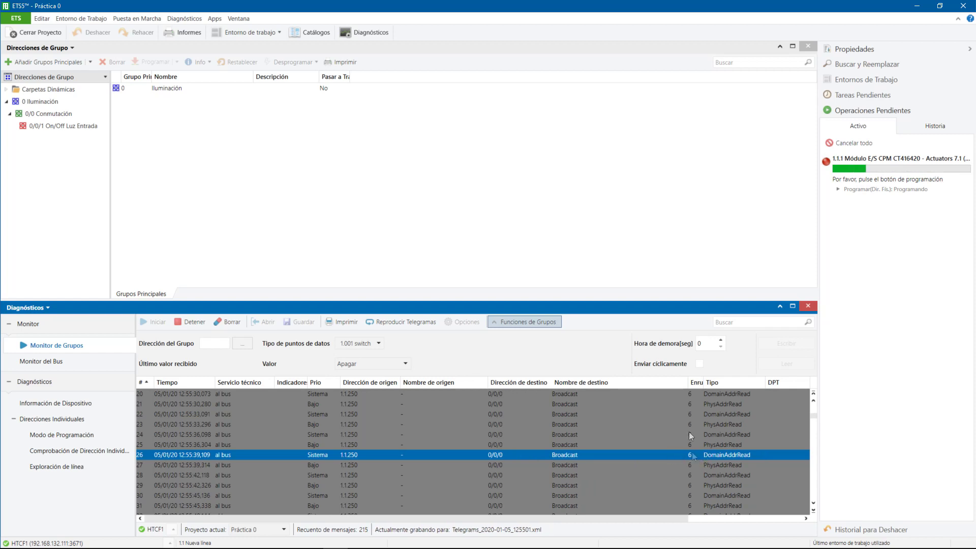
pyautogui.moveTo(681, 385); pyautogui.dragTo(627, 380)
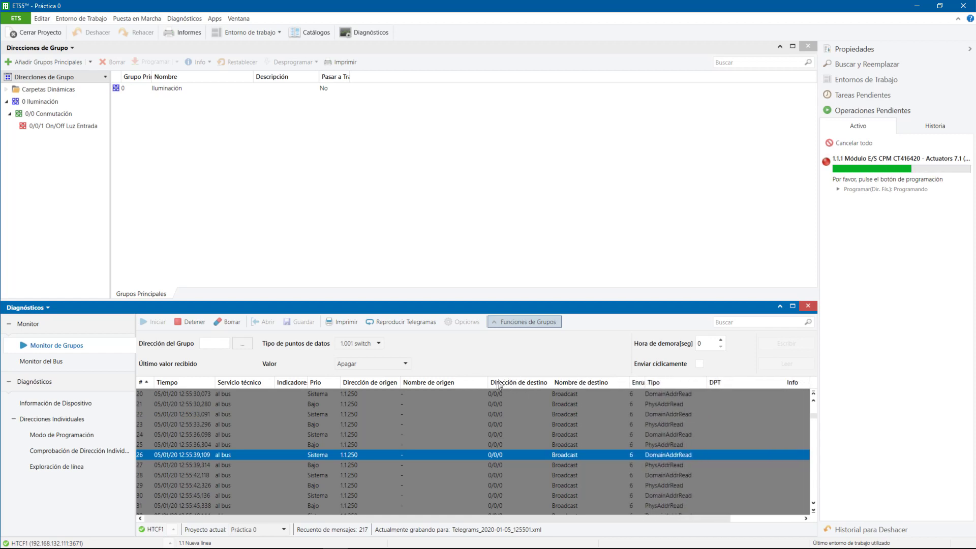
pyautogui.moveTo(489, 385); pyautogui.dragTo(475, 384)
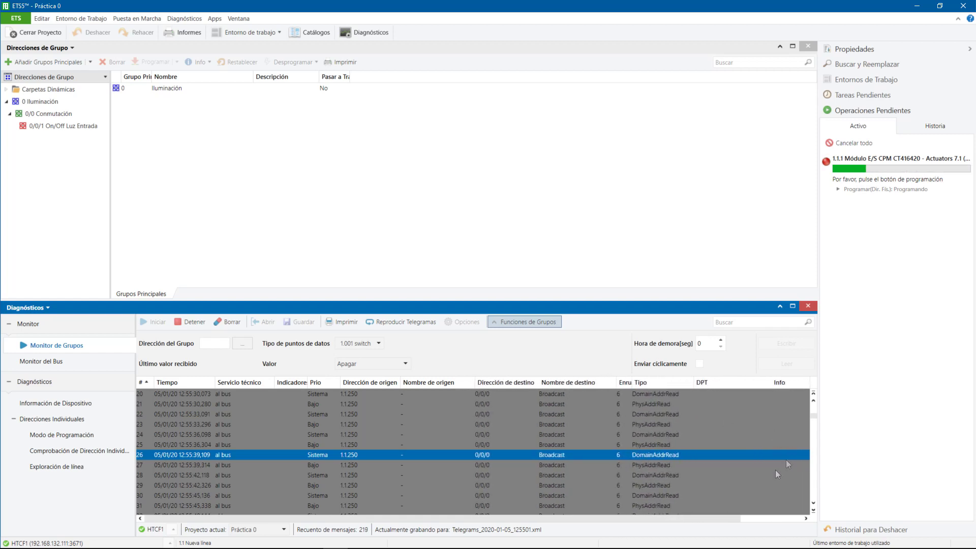
pyautogui.click(617, 452)
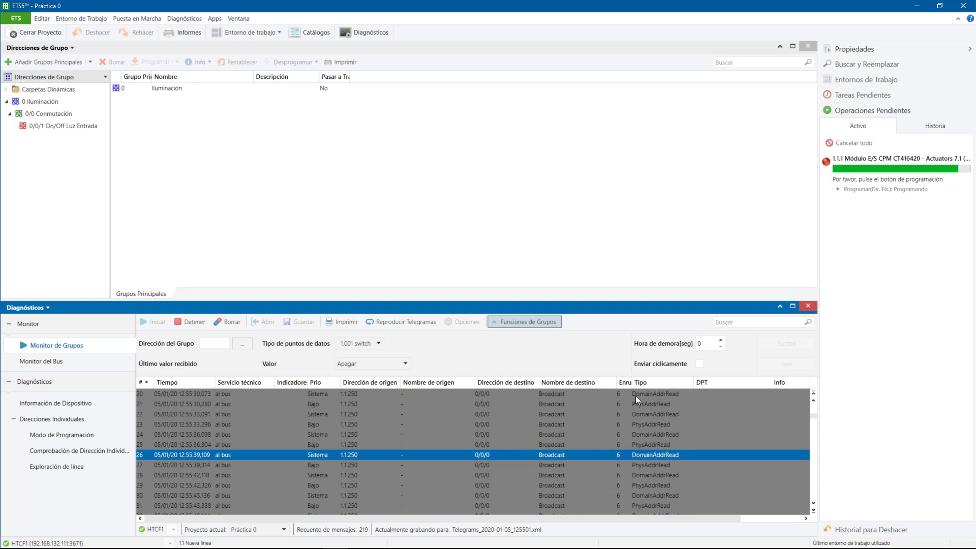
pyautogui.moveTo(633, 382); pyautogui.dragTo(659, 387)
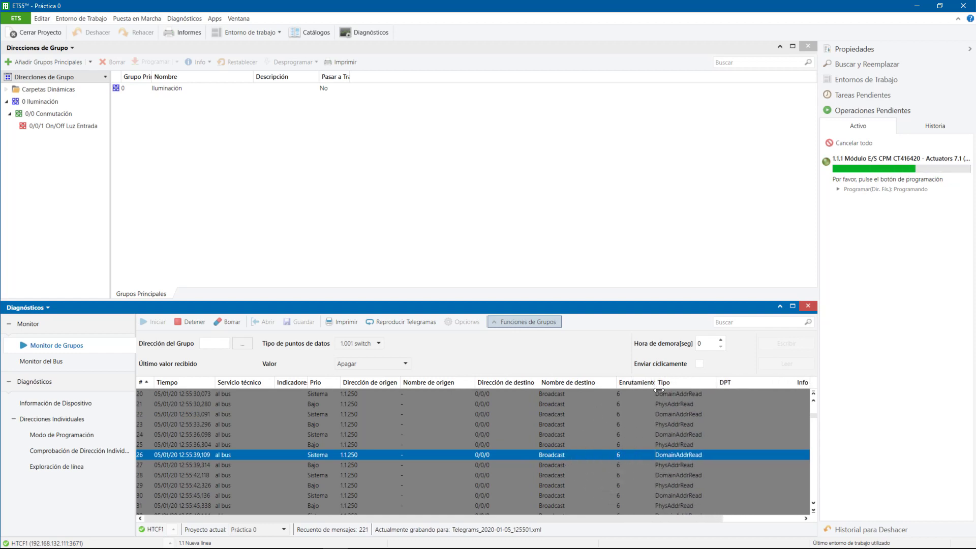
# - Examine the Enrutamiento and Tipo values of telegram 26
pyautogui.click(621, 456)
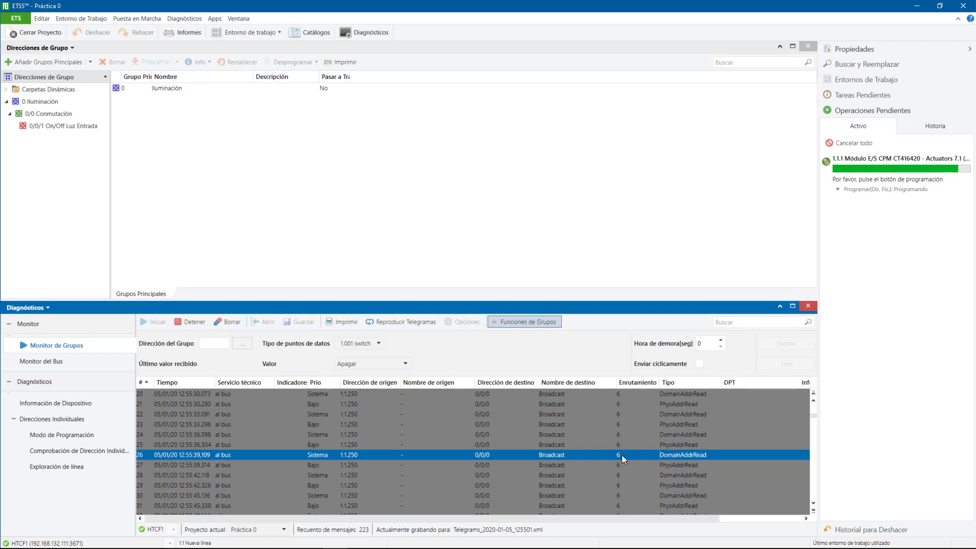
pyautogui.click(621, 456)
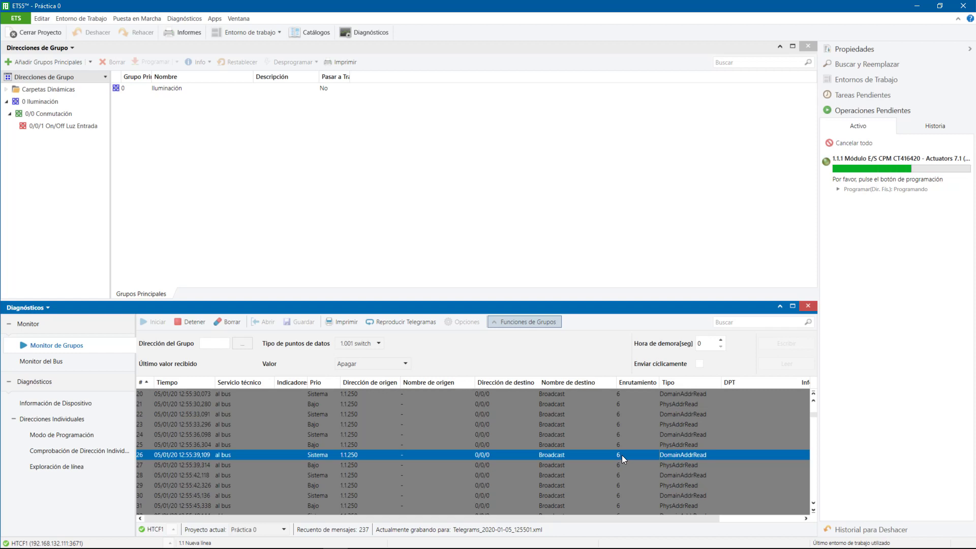
pyautogui.click(626, 457)
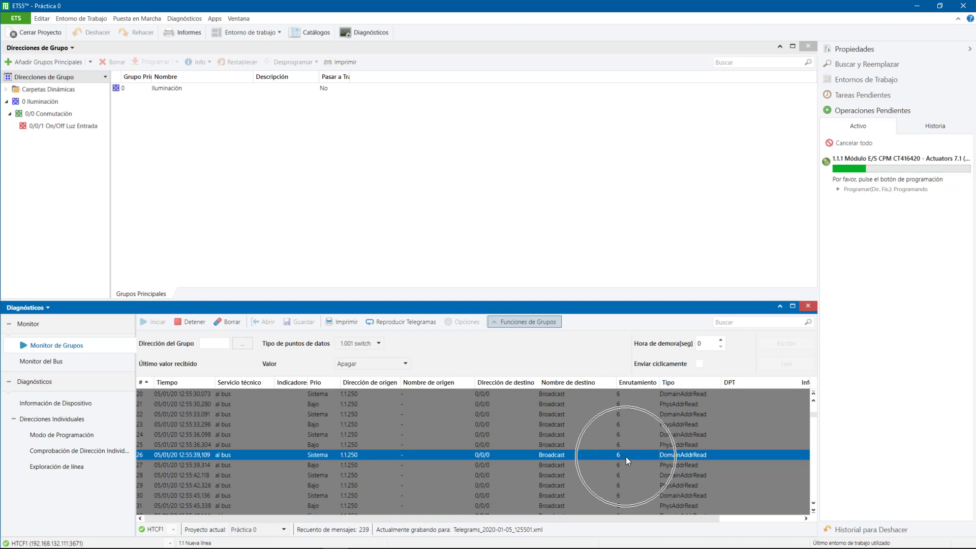
pyautogui.click(626, 456)
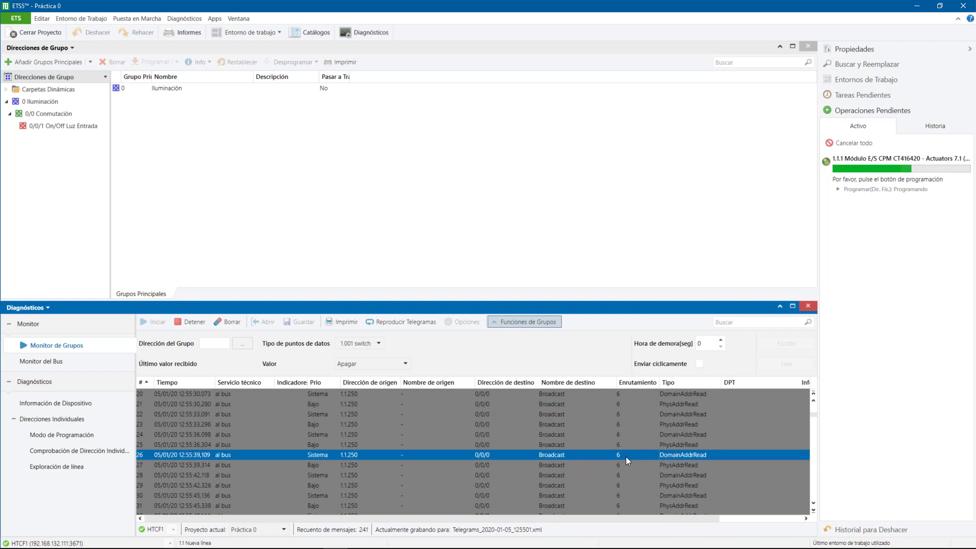
pyautogui.click(682, 455)
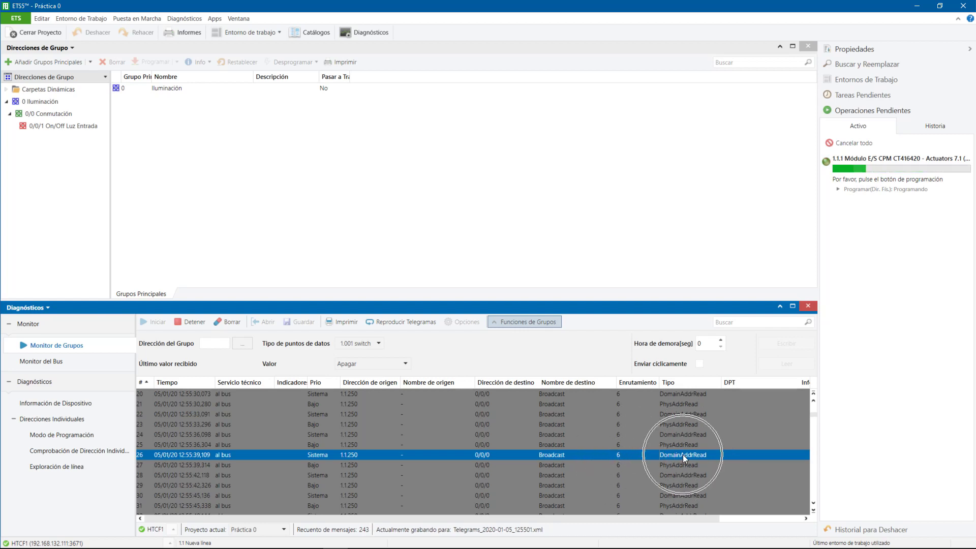
pyautogui.click(682, 455)
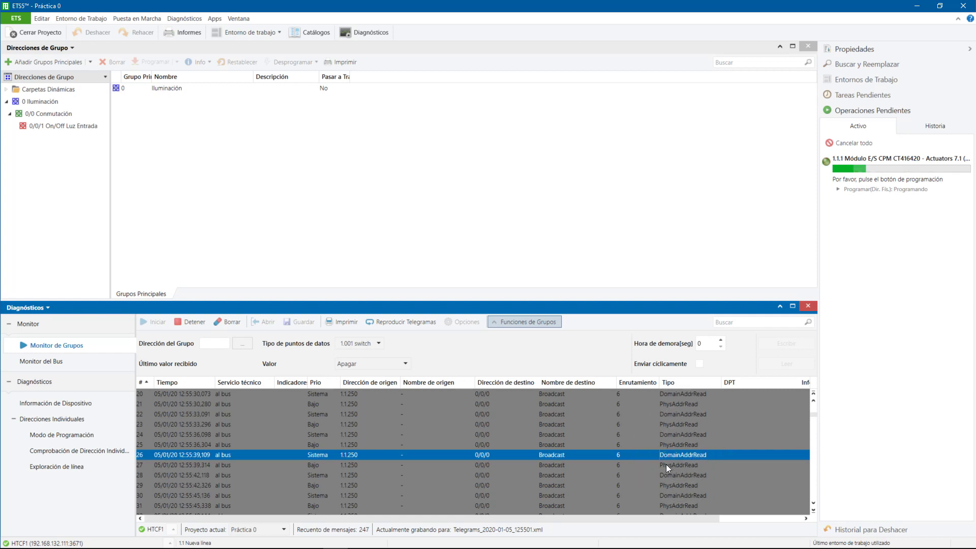
# - Go to the latest recorded telegrams and check the pending programming operation for device 1.1.1
pyautogui.scroll(-12, 603, 472)
pyautogui.scroll(-12, 603, 471)
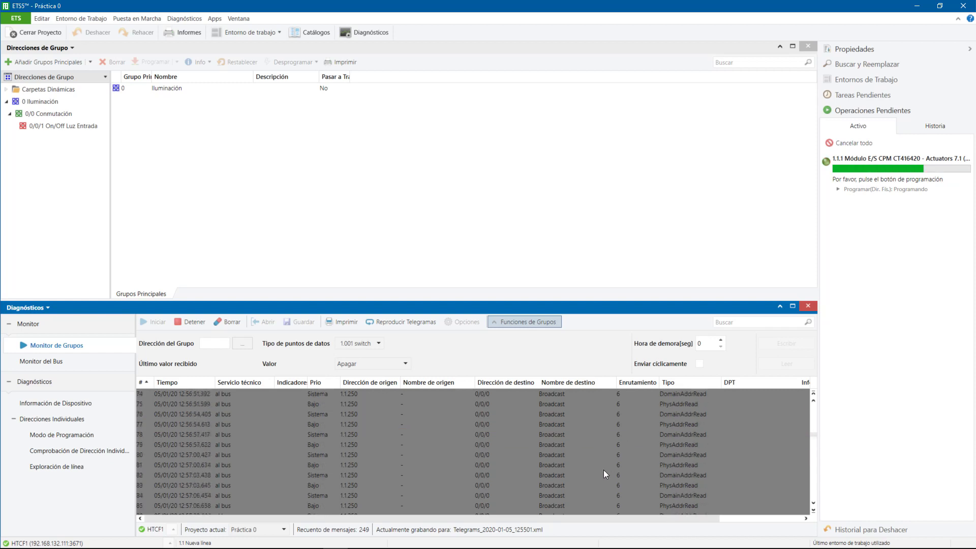
pyautogui.click(814, 510)
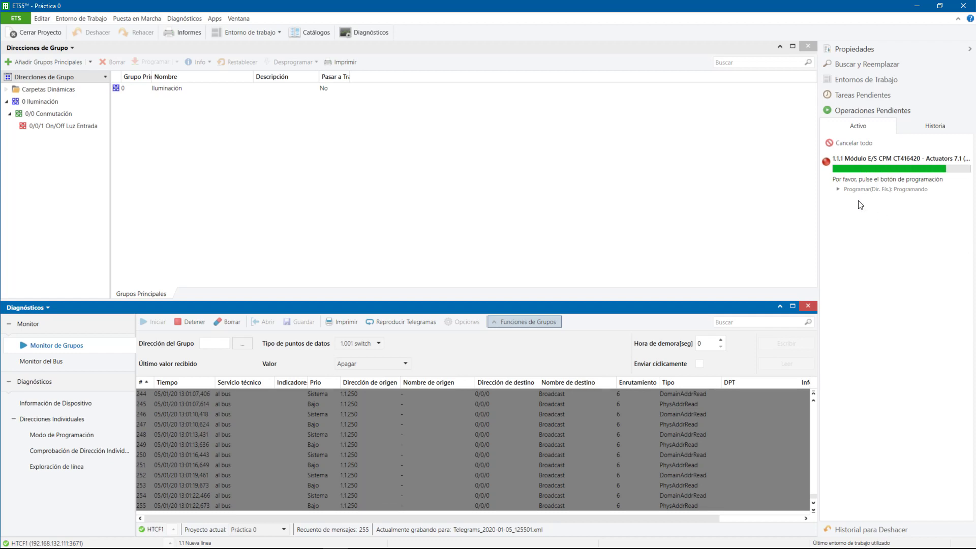
pyautogui.press('ctrl')
pyautogui.press('ctrl')
pyautogui.press('ctrl')
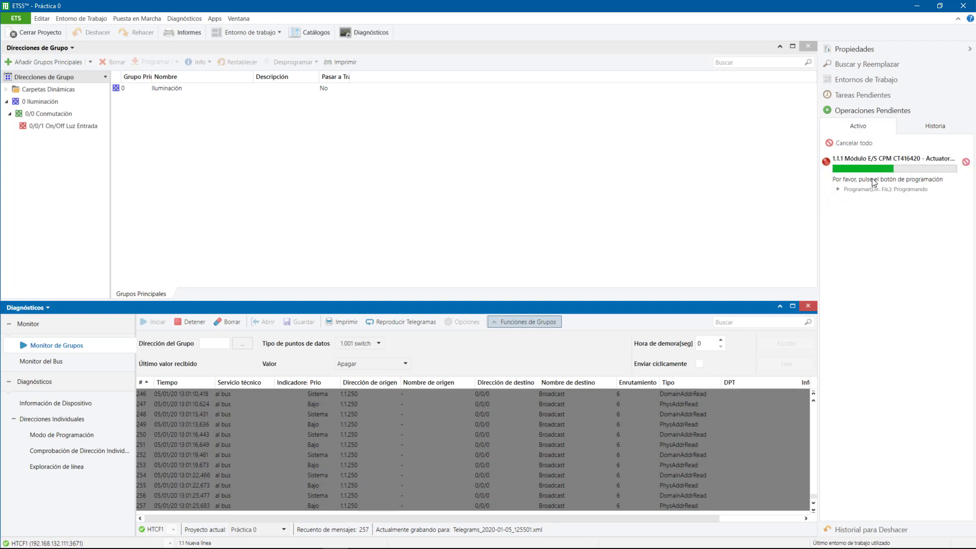
pyautogui.press('ctrl')
pyautogui.press('ctrl')
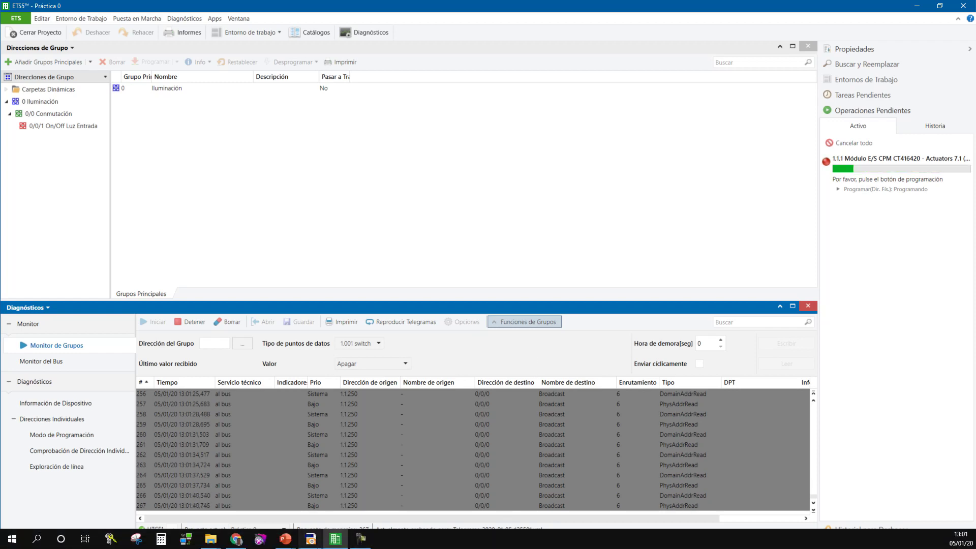
# - Switch to the PowerPoint slide show with the Práctica 0 slide of the CT416420 actuator
pyautogui.moveTo(285, 539)
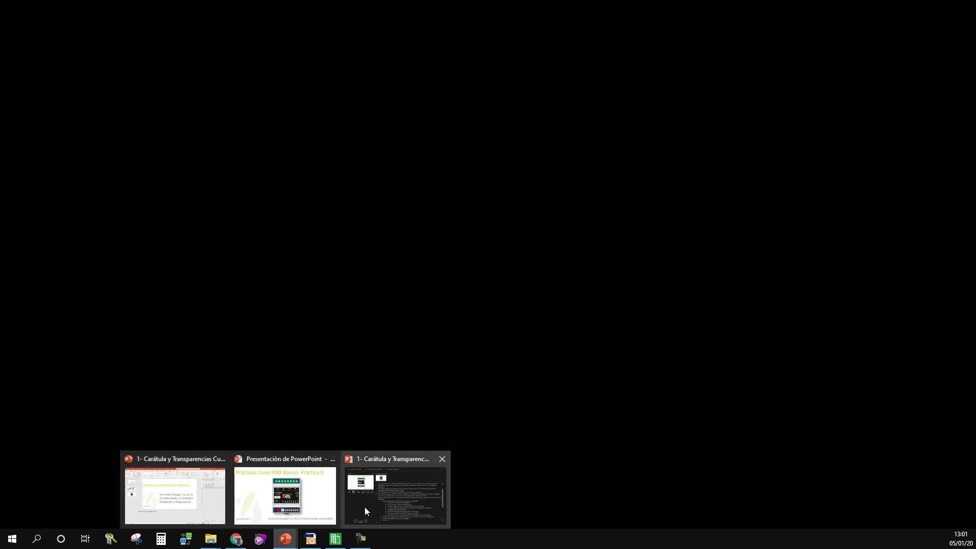
pyautogui.click(327, 514)
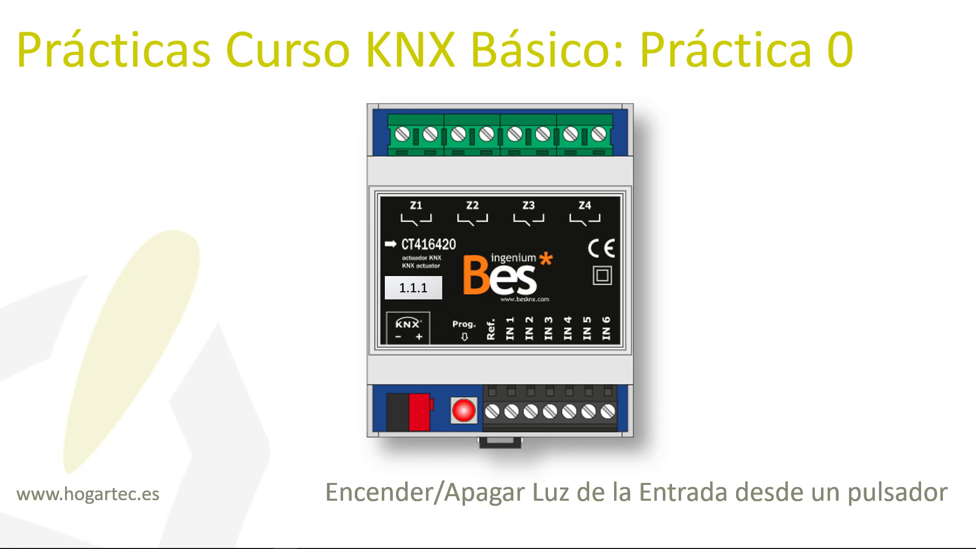
# - Advance the actuator slide, switch back to ETS5 and review the telegrams recorded before telegram 288 in the group monitor
pyautogui.press('Right')
pyautogui.hotkey('alt', 'Tab')
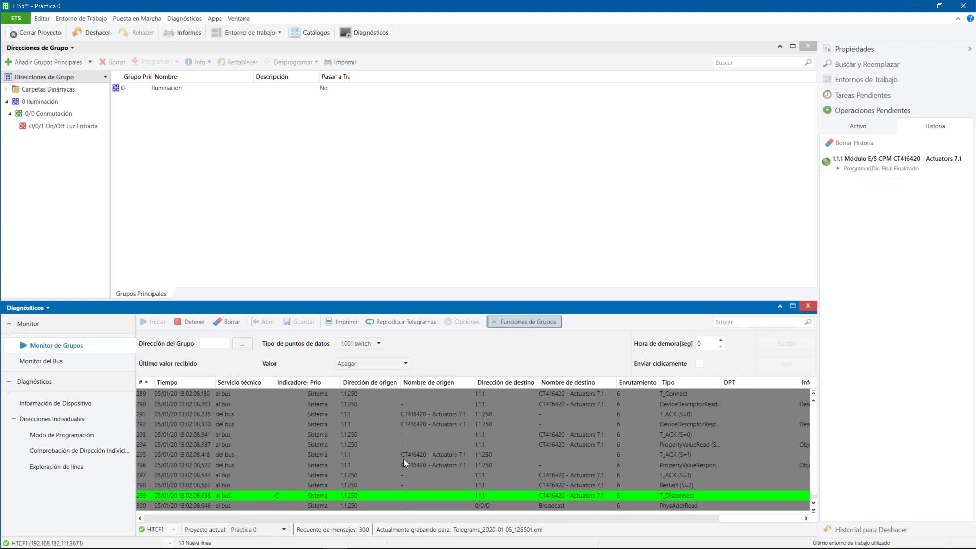
pyautogui.scroll(3, 395, 453)
pyautogui.scroll(-1, 382, 455)
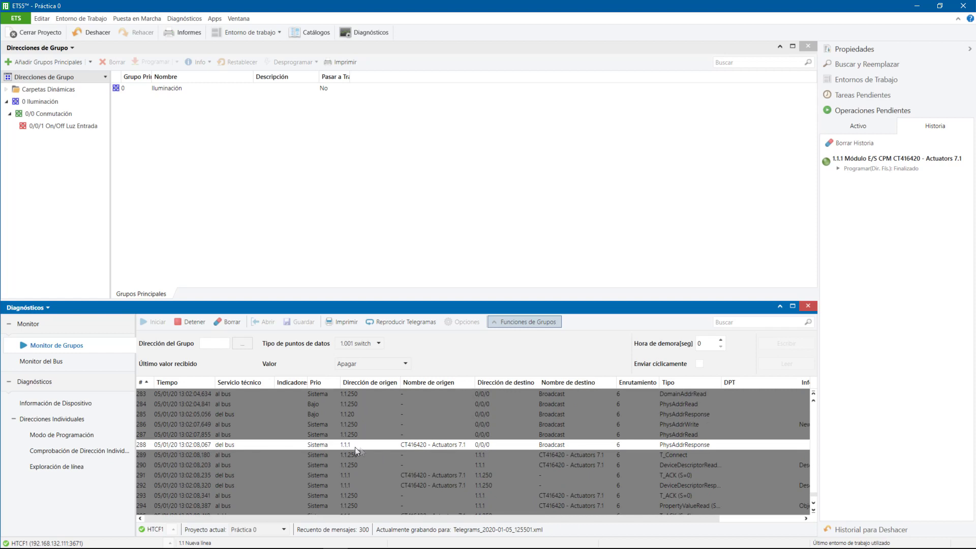
pyautogui.scroll(16, 351, 440)
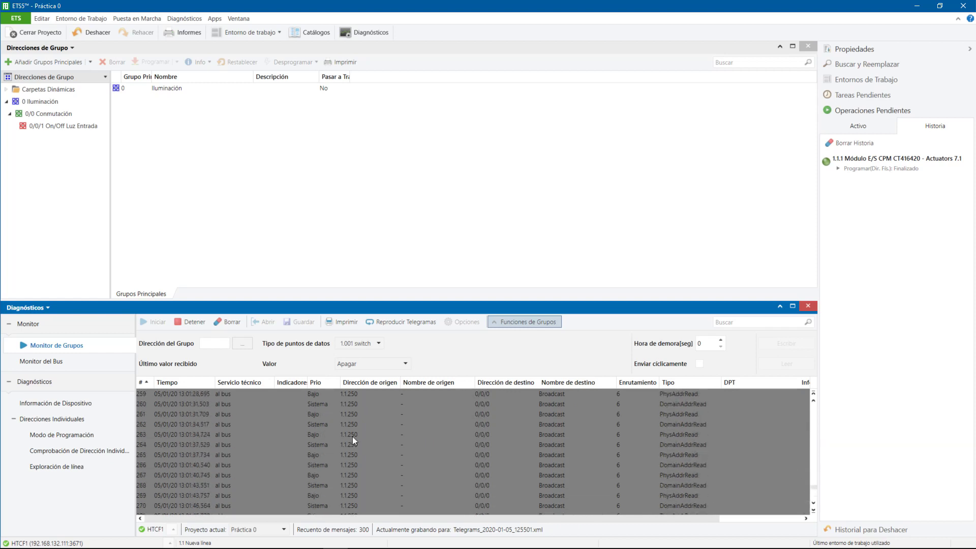
pyautogui.scroll(20, 352, 434)
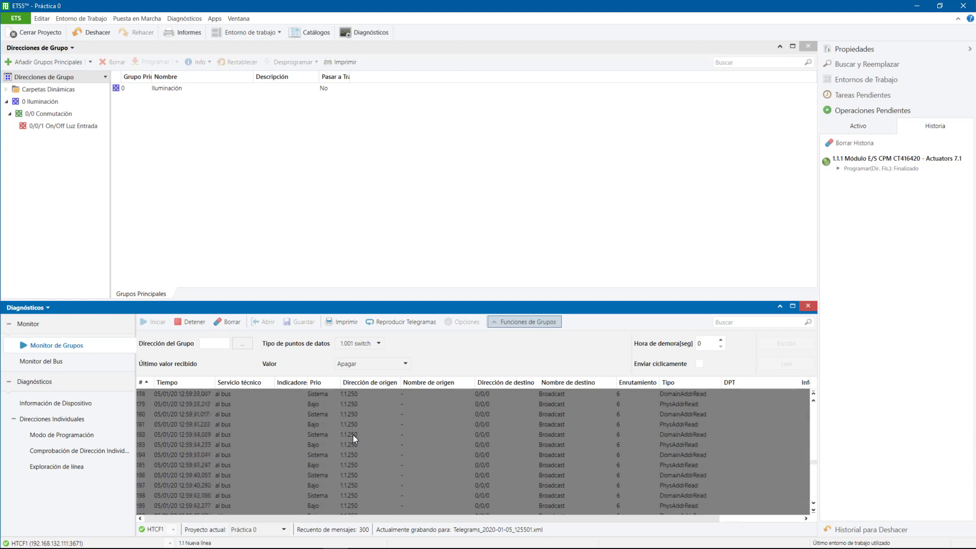
pyautogui.scroll(-9, 352, 435)
pyautogui.scroll(-15, 354, 435)
pyautogui.scroll(-16, 355, 435)
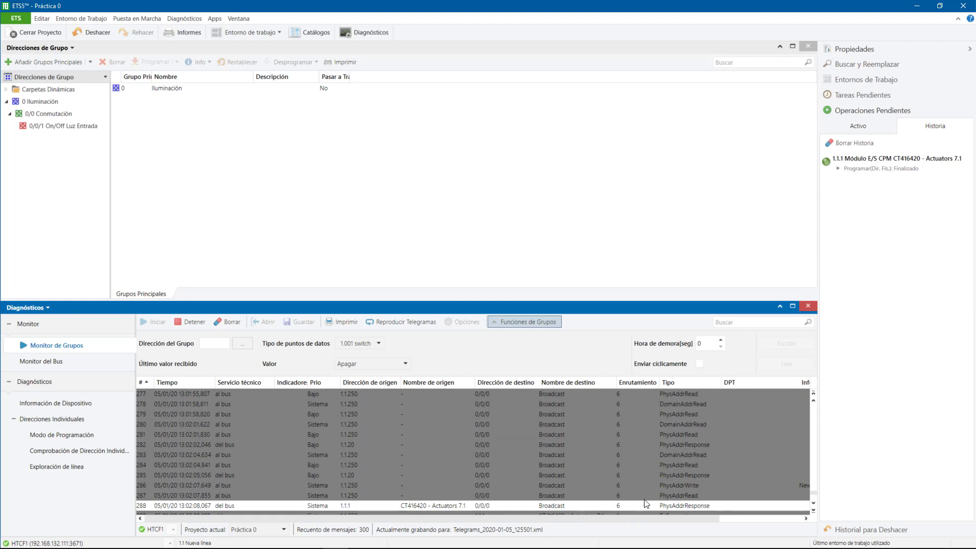
# - Select telegram 288 and examine the telegrams following it, through the T_Disconnect entry
pyautogui.click(451, 508)
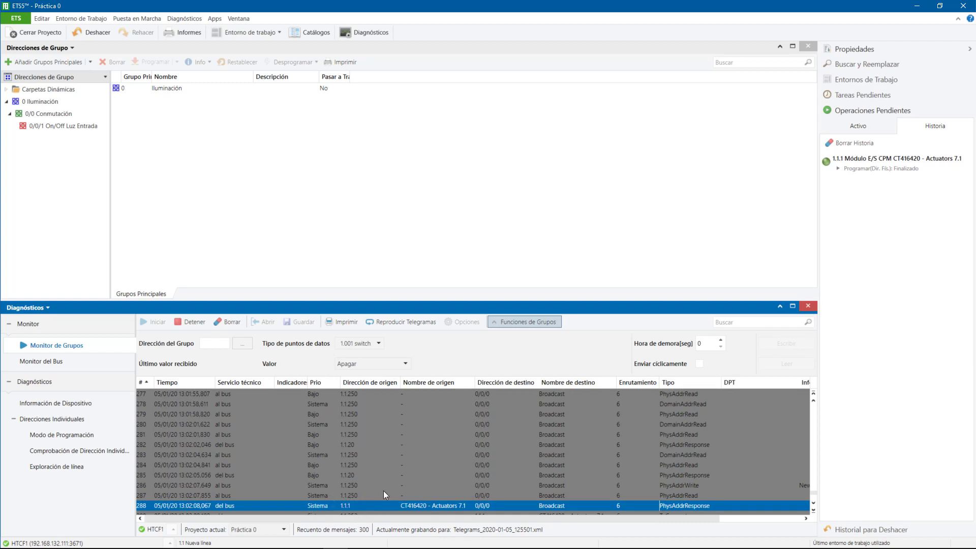
pyautogui.scroll(-2, 388, 489)
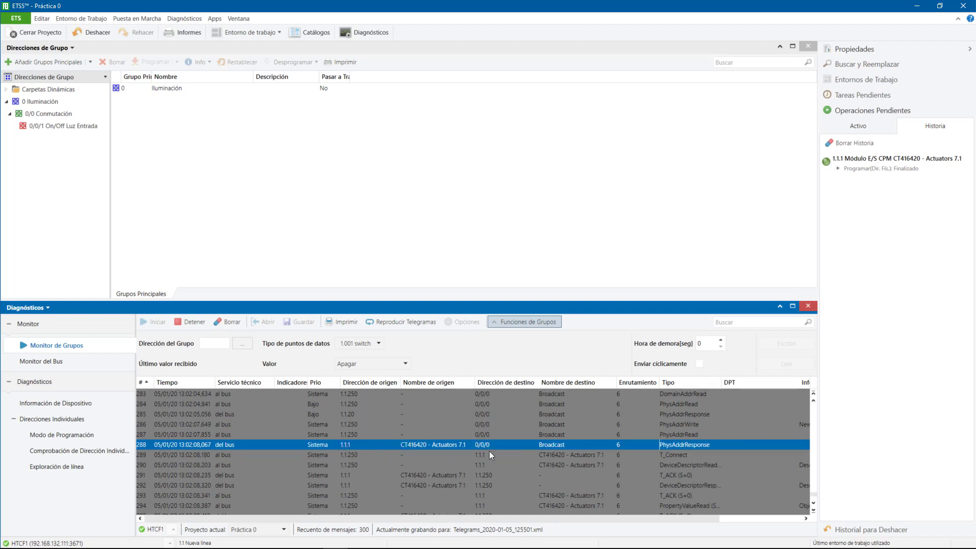
pyautogui.scroll(-2, 590, 463)
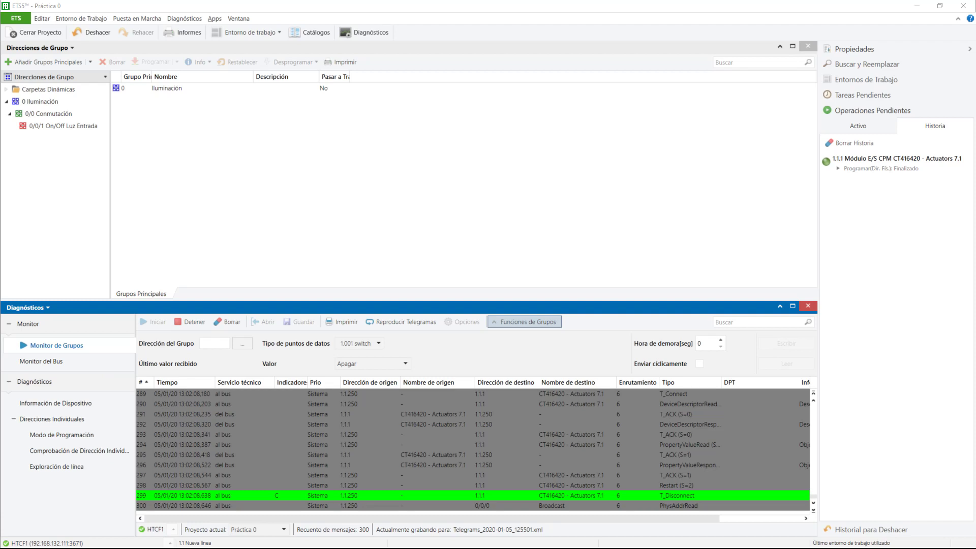
# - Minimize the file explorer window that is brought up and maximize the Diagnósticos panel
pyautogui.hotkey('alt', 'Tab')
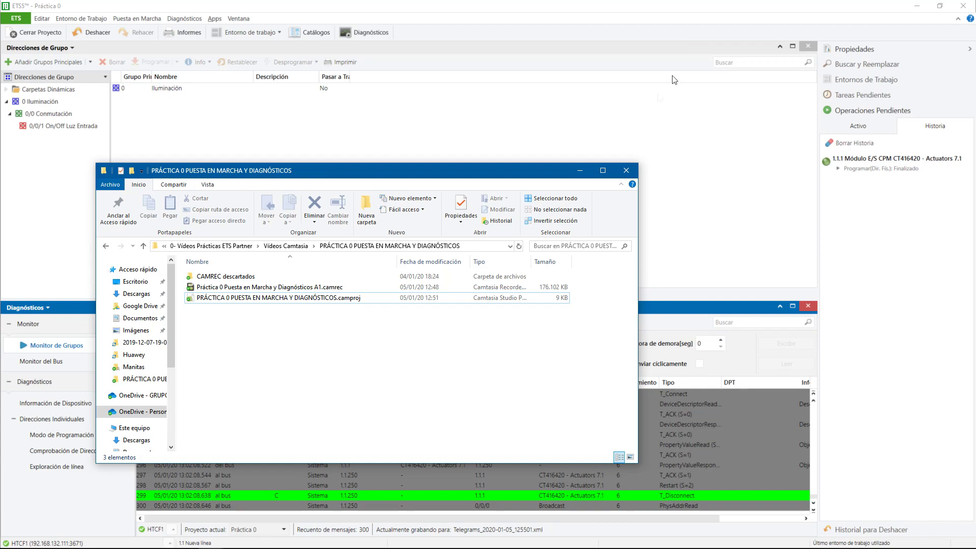
pyautogui.click(580, 170)
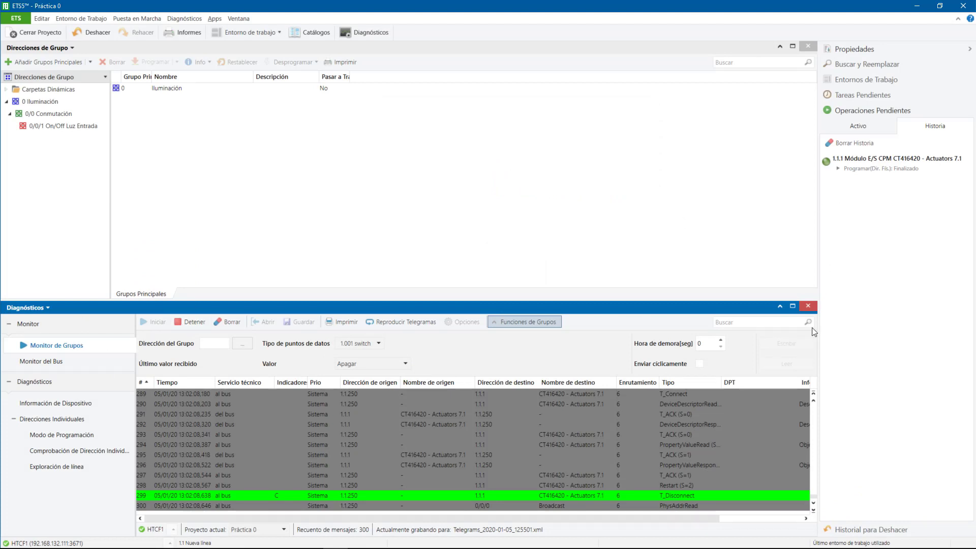
pyautogui.click(792, 306)
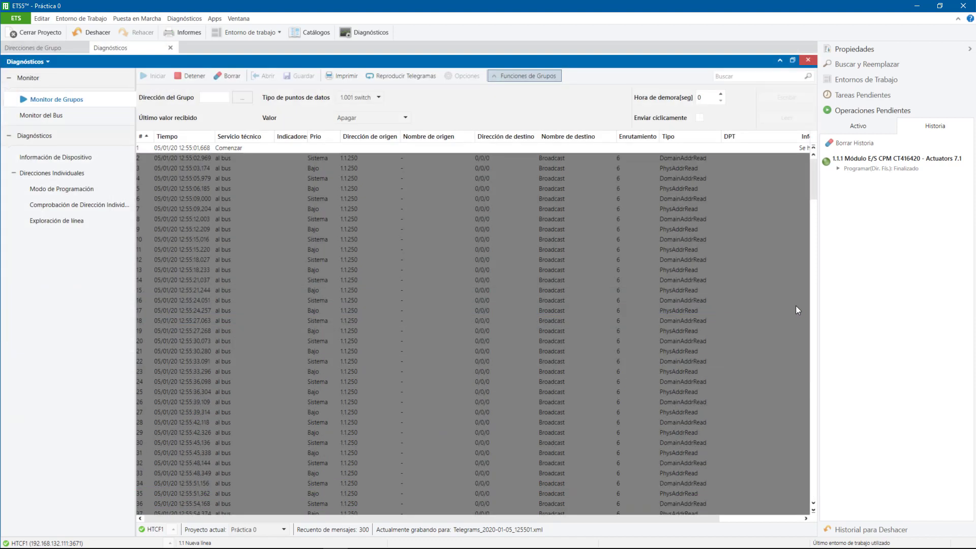
pyautogui.click(792, 60)
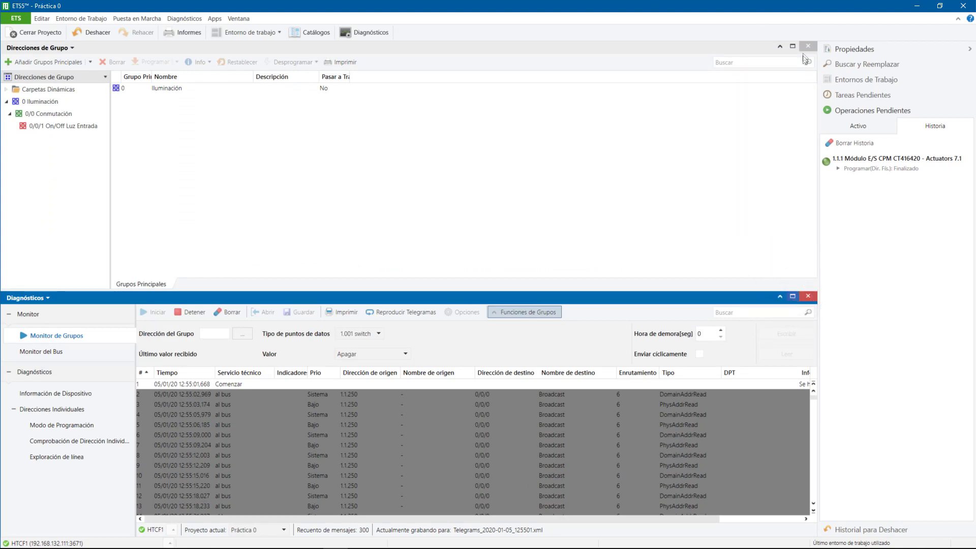
pyautogui.click(792, 297)
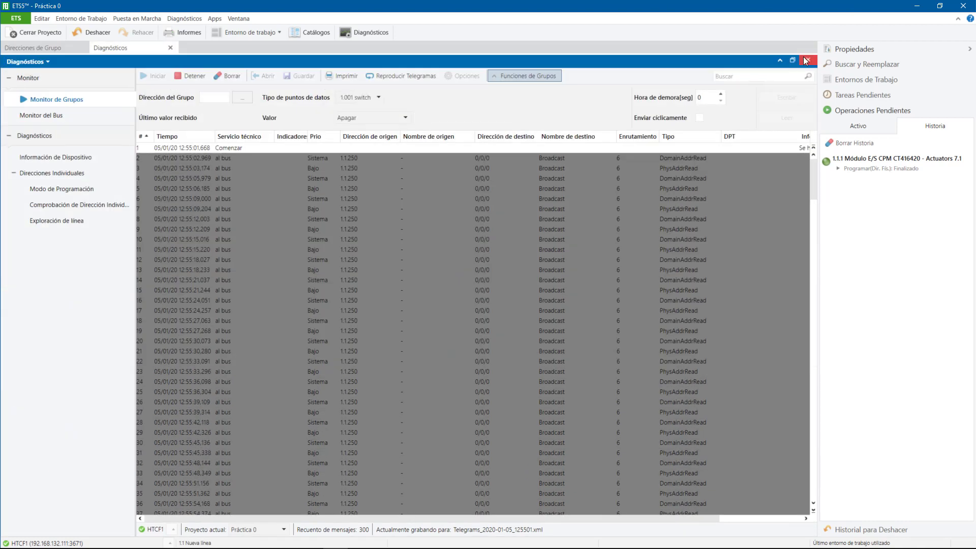
# - Open a second Direcciones de Grupo panel in the group addresses workspace
pyautogui.click(30, 47)
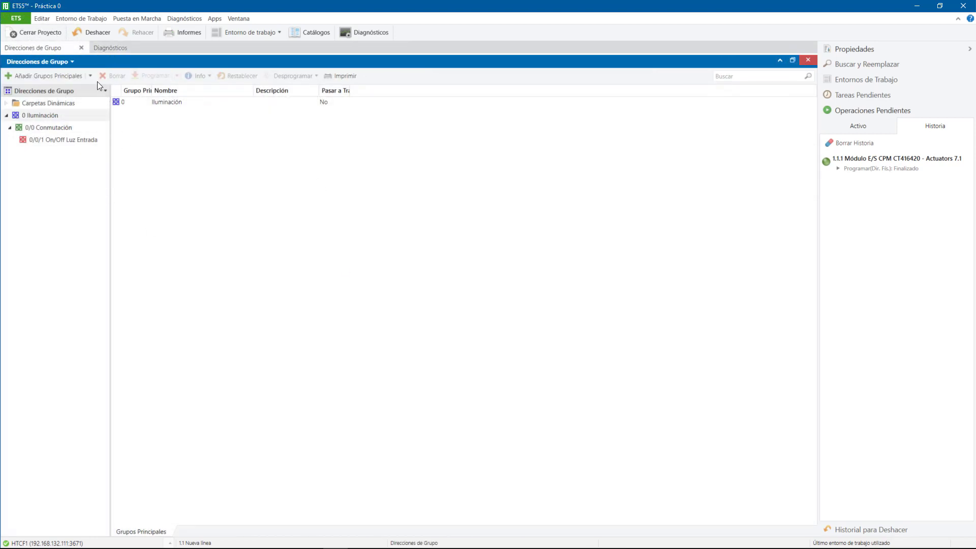
pyautogui.click(87, 20)
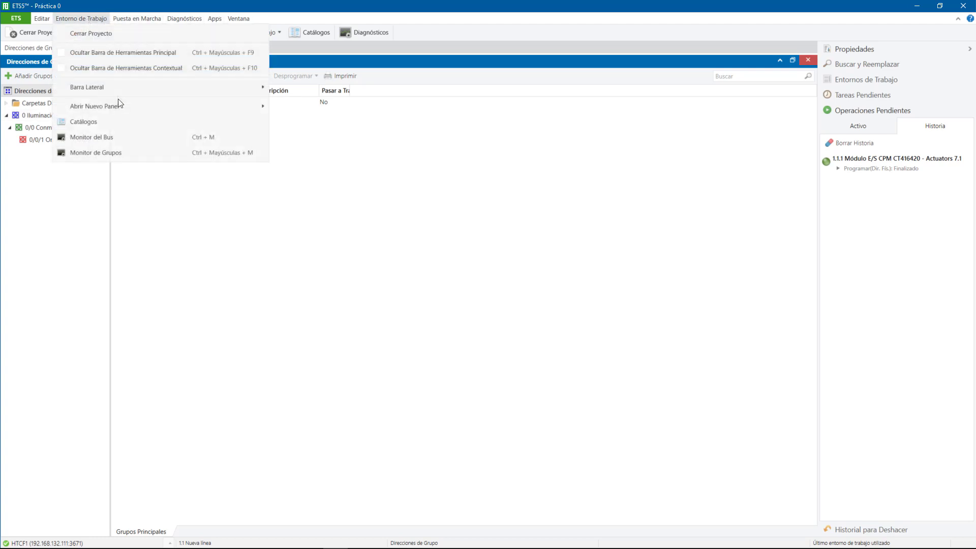
pyautogui.moveTo(118, 105)
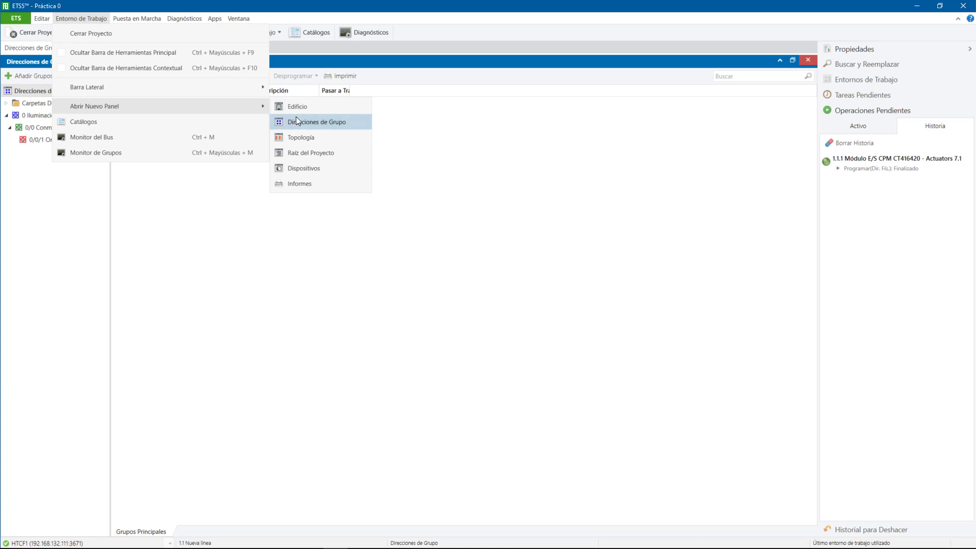
pyautogui.click(297, 122)
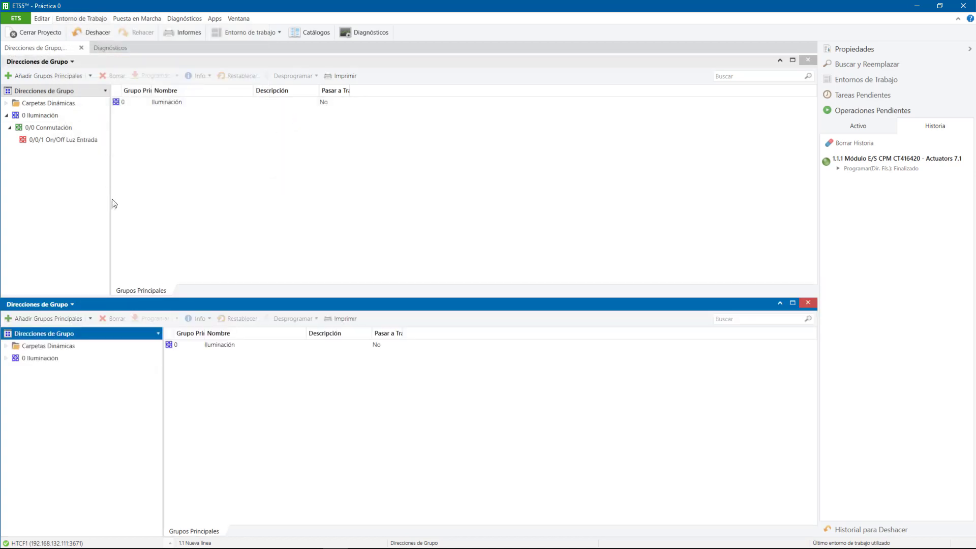
# - Clear the recorded telegrams from the group monitor and open a second Diagnósticos panel alongside it
pyautogui.click(118, 48)
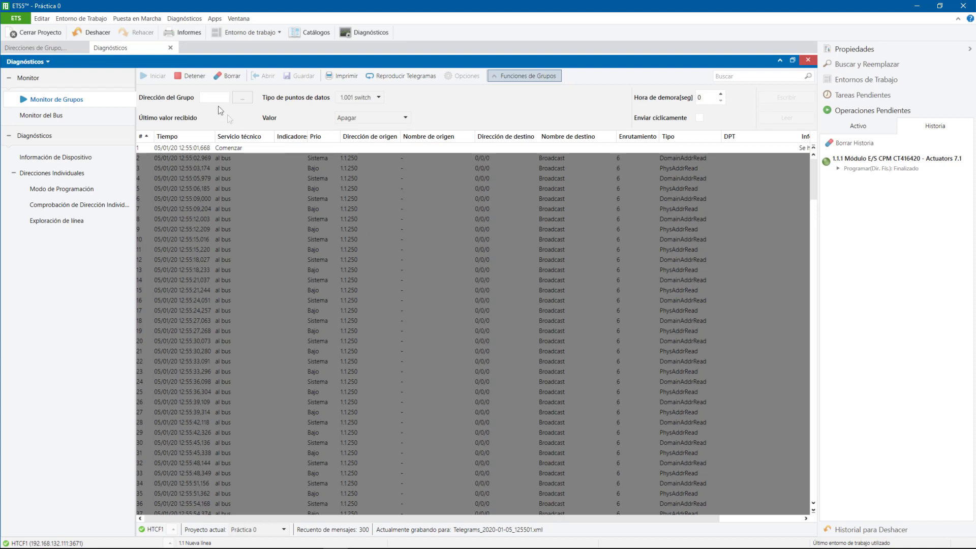
pyautogui.click(233, 77)
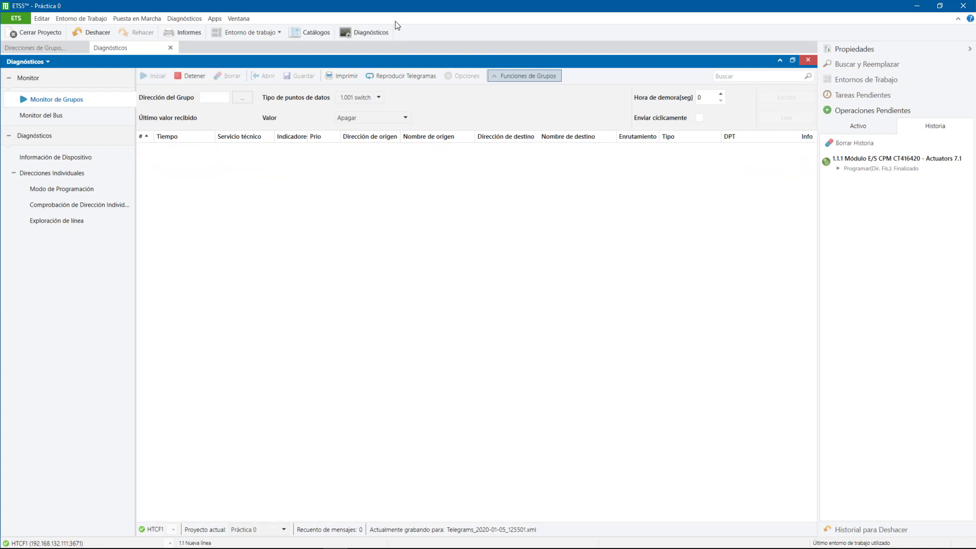
pyautogui.click(370, 34)
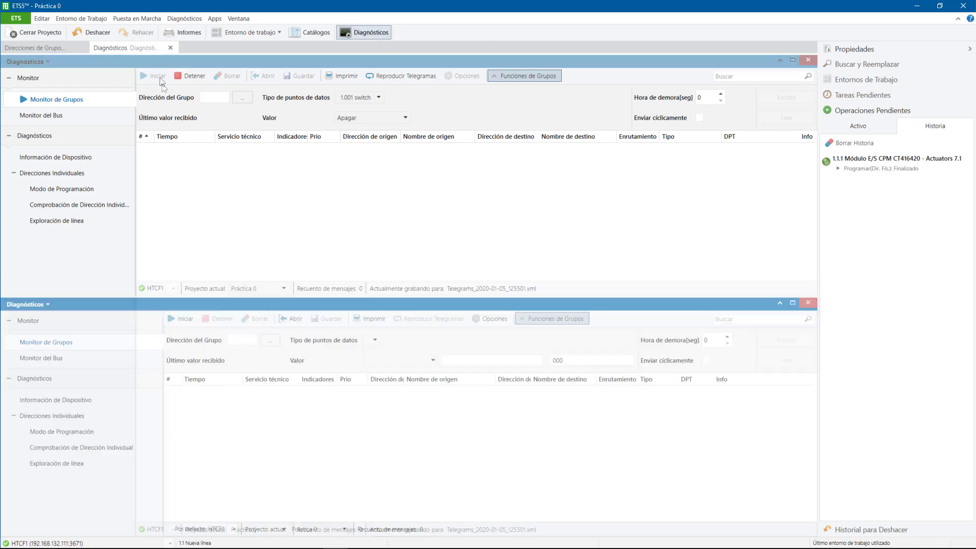
# - Change the first Direcciones de Grupo panel to the Edificios view and expand Mi Casa, Entrada and CPM to show device 1.1.1
pyautogui.click(47, 48)
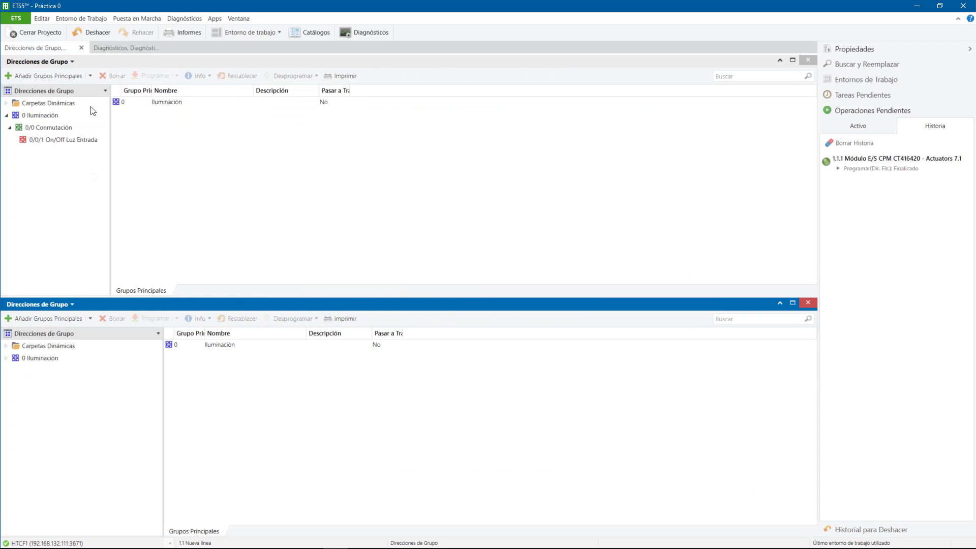
pyautogui.click(49, 62)
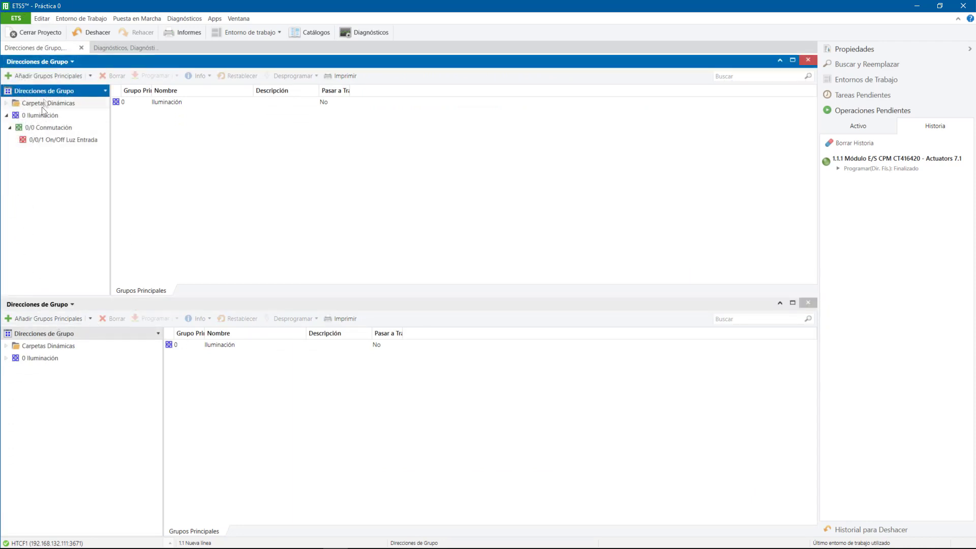
pyautogui.click(36, 62)
pyautogui.click(42, 77)
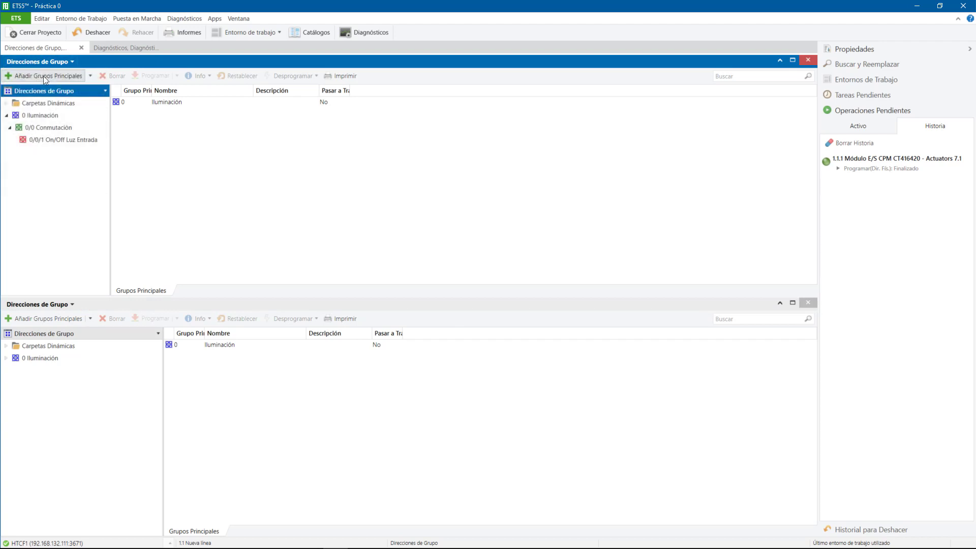
pyautogui.click(5, 115)
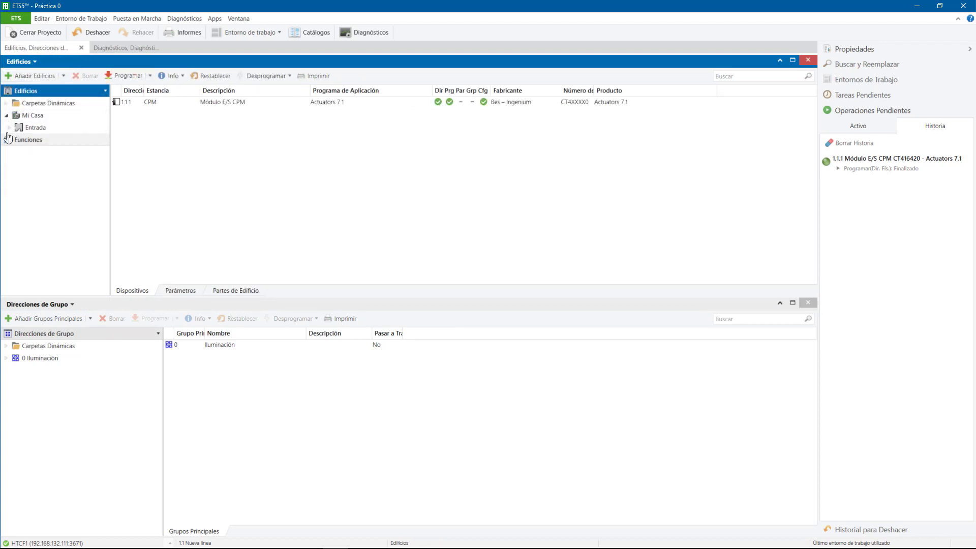
pyautogui.click(10, 127)
pyautogui.click(13, 139)
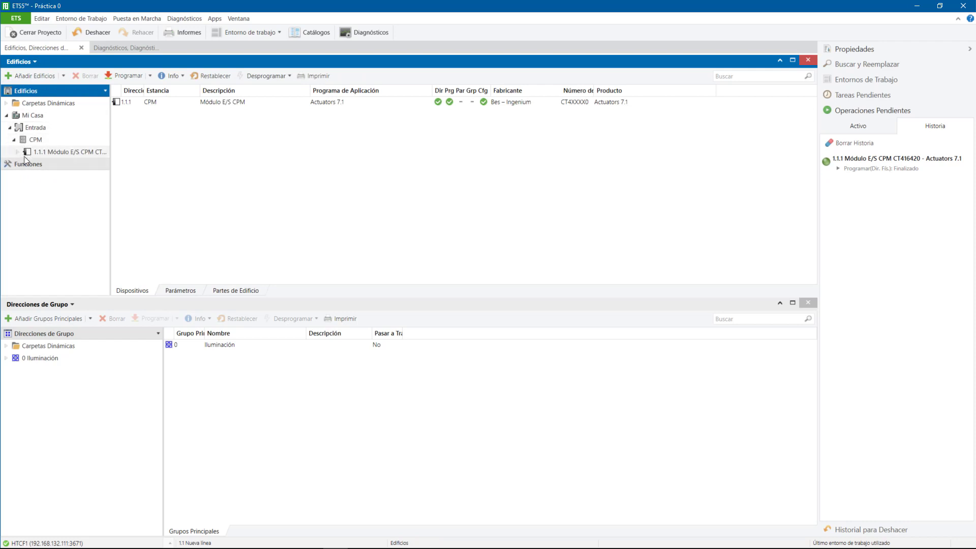
# - Return to the diagnostics workspace and open Modo de Programación under Direcciones Individuales in the second Diagnósticos panel
pyautogui.click(105, 46)
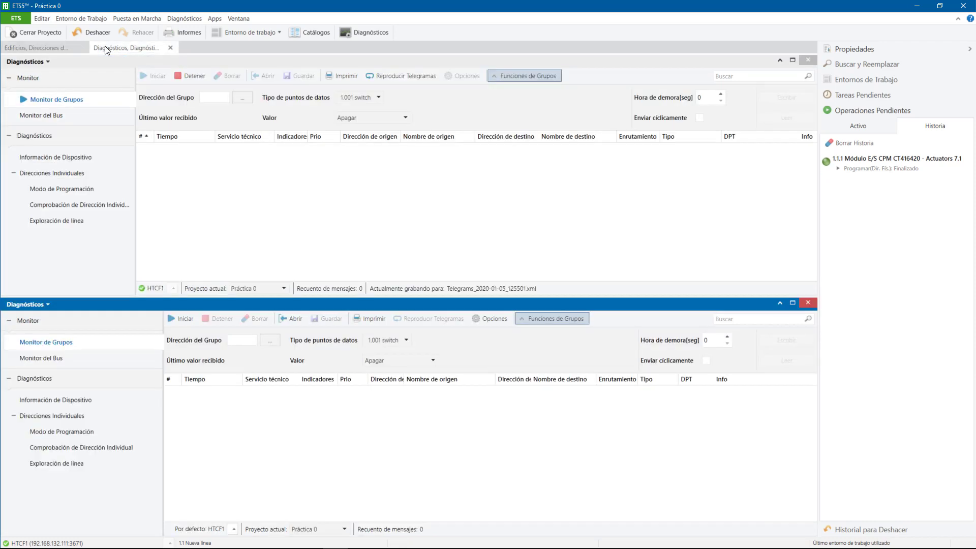
pyautogui.click(68, 99)
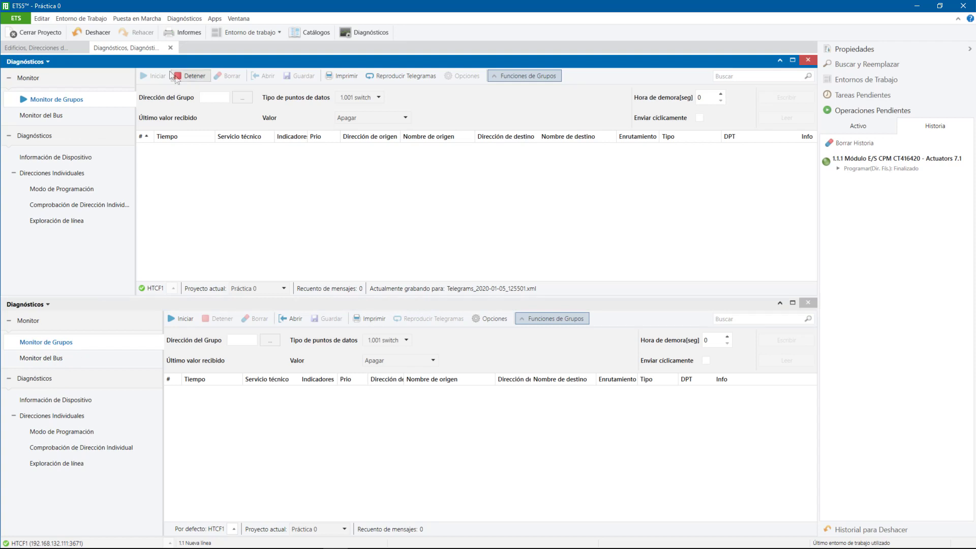
pyautogui.click(59, 431)
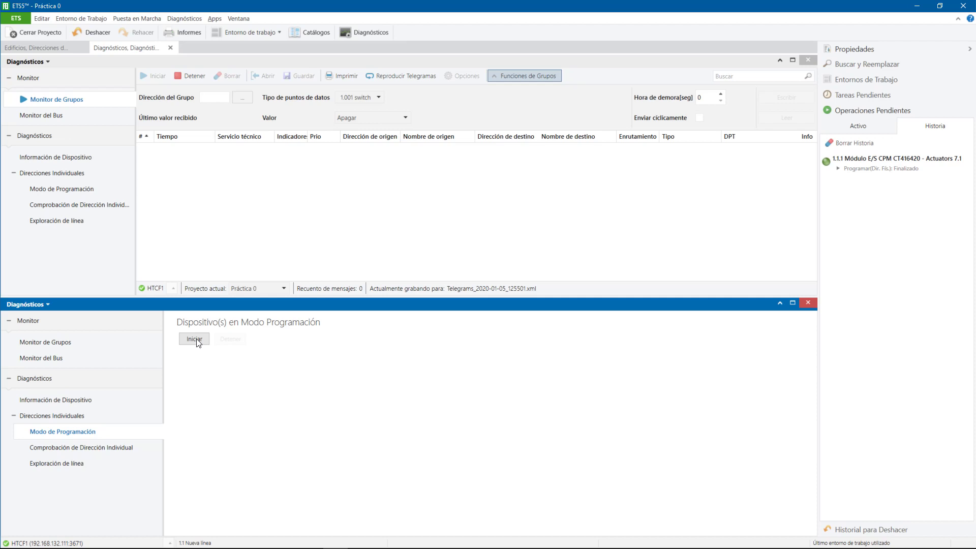
pyautogui.click(67, 417)
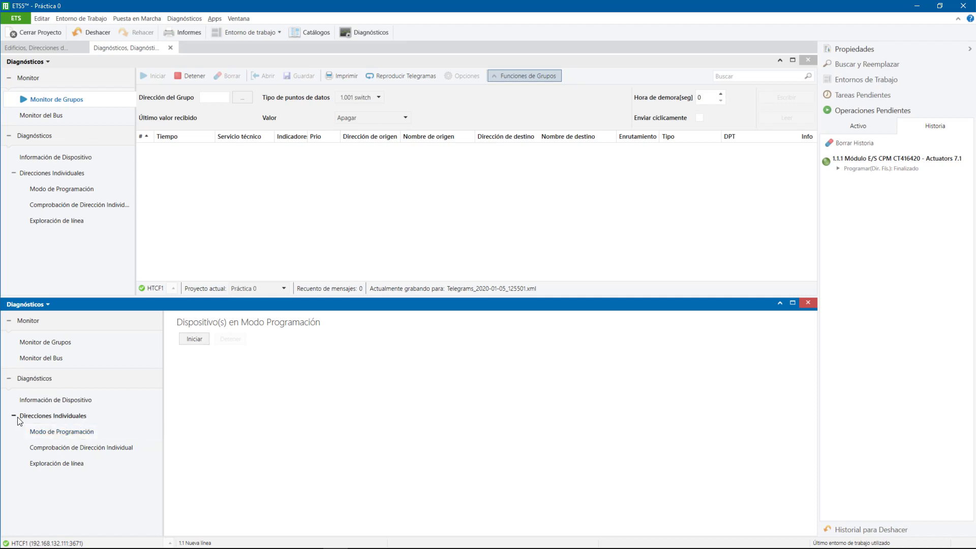
pyautogui.click(14, 416)
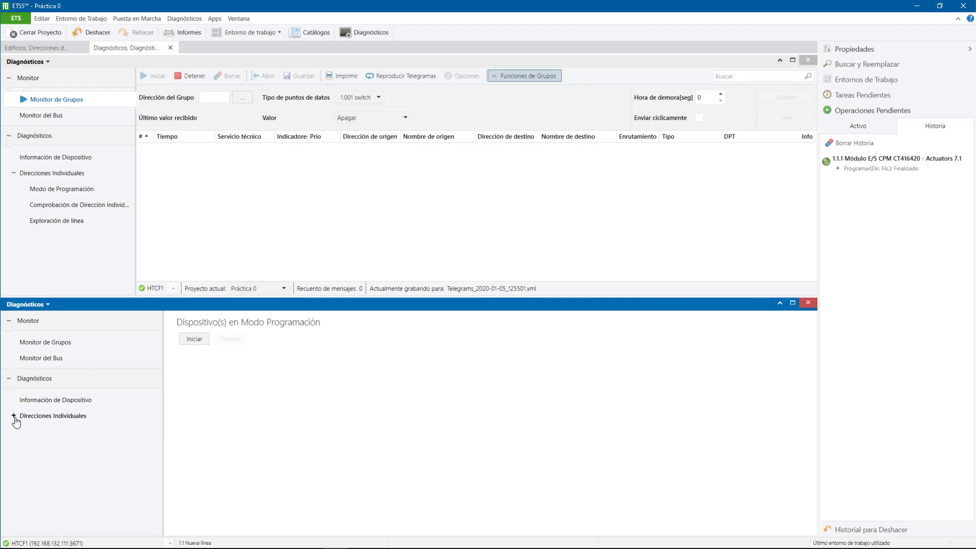
pyautogui.click(14, 416)
pyautogui.click(54, 431)
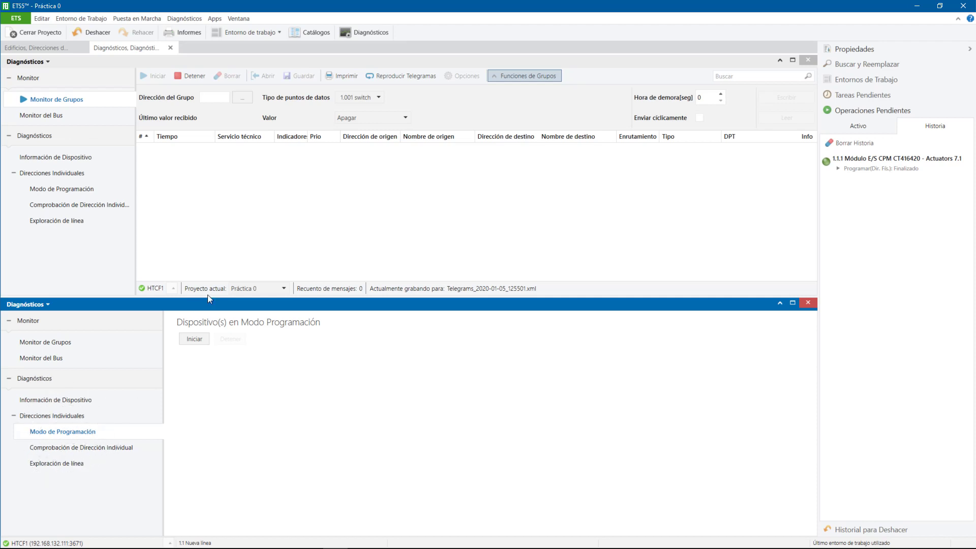
# - Start the search for devices in programming mode
pyautogui.click(223, 330)
pyautogui.click(284, 324)
pyautogui.click(195, 343)
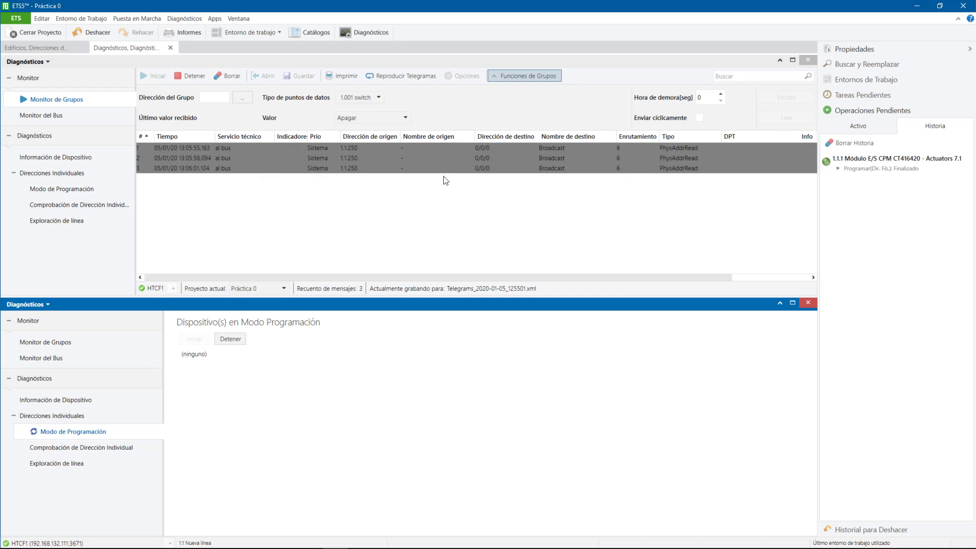
# - Examine the Tipo and Dirección de destino values of the newly recorded telegrams and switch to the PowerPoint slide of the CT416420 actuator
pyautogui.press('ctrl')
pyautogui.press('ctrl')
pyautogui.press('ctrl')
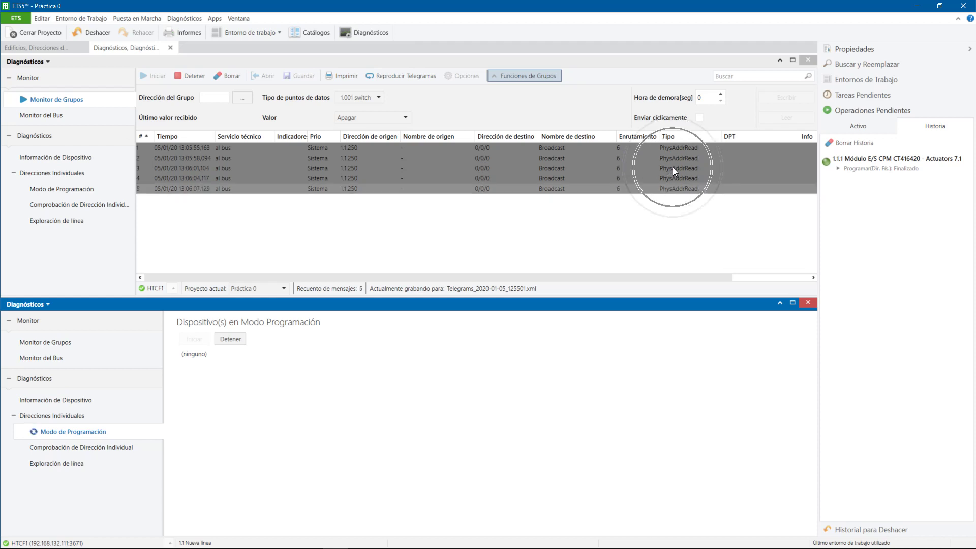
pyautogui.press('ctrl')
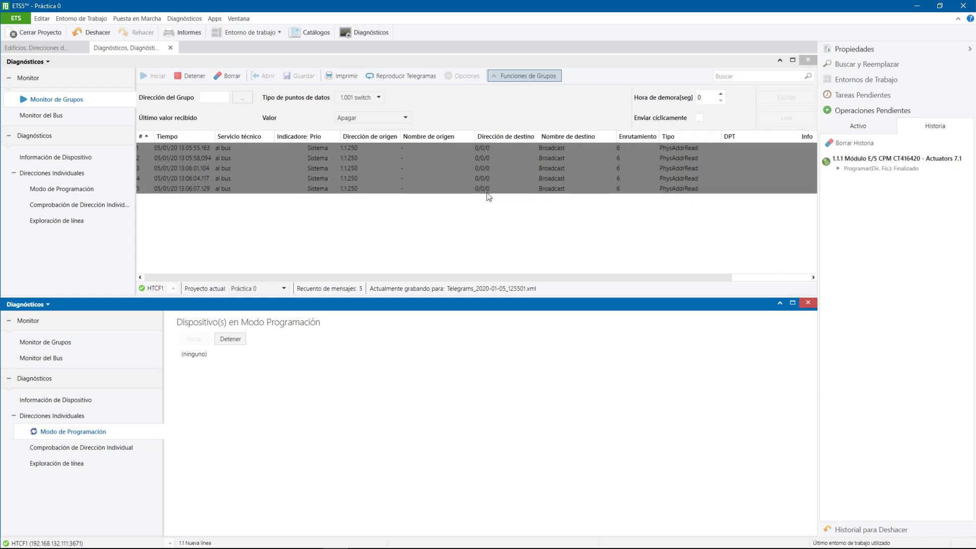
pyautogui.press('ctrl')
pyautogui.press('ctrl')
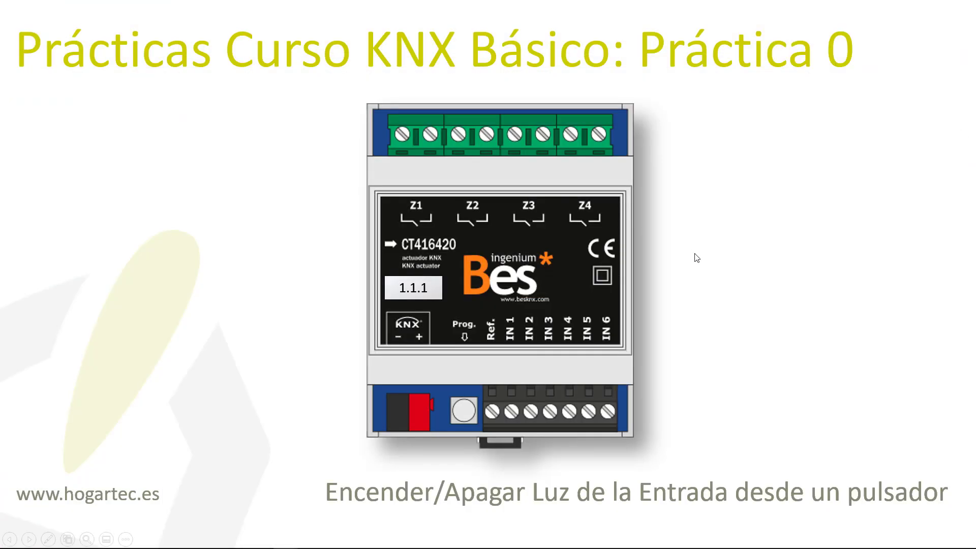
# - Switch back to ETS5 and examine the PhysAddrRead and PhysAddrResponse telegrams and the devices listed in programming mode
pyautogui.click(696, 258)
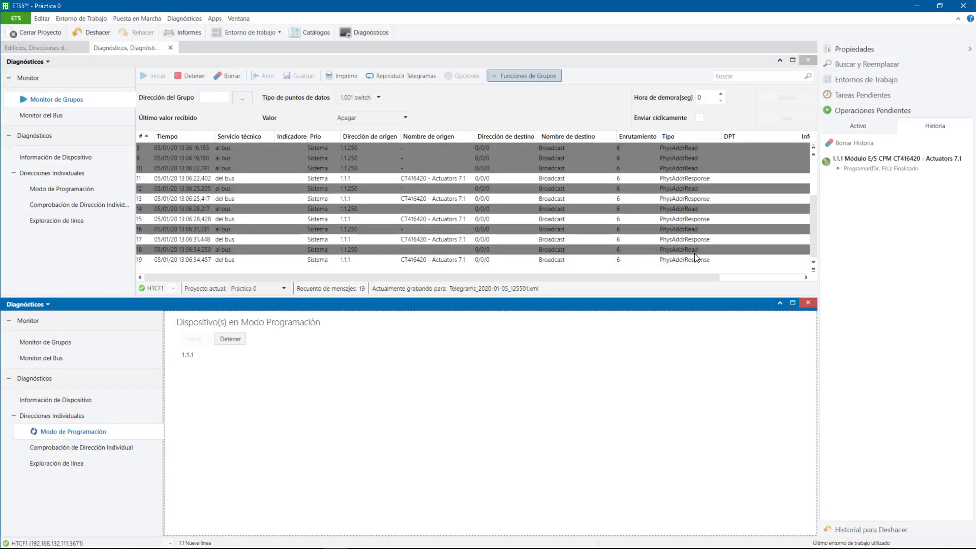
pyautogui.click(461, 188)
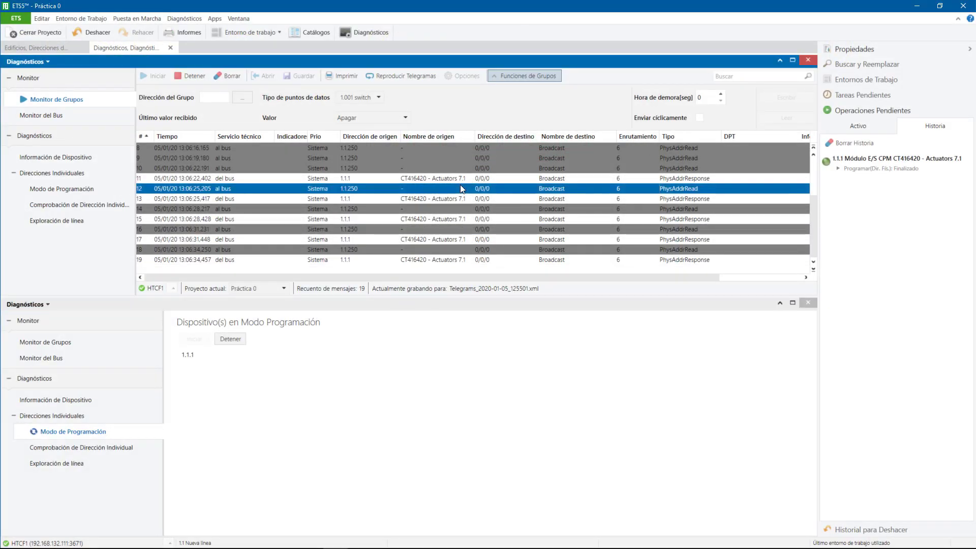
pyautogui.click(462, 176)
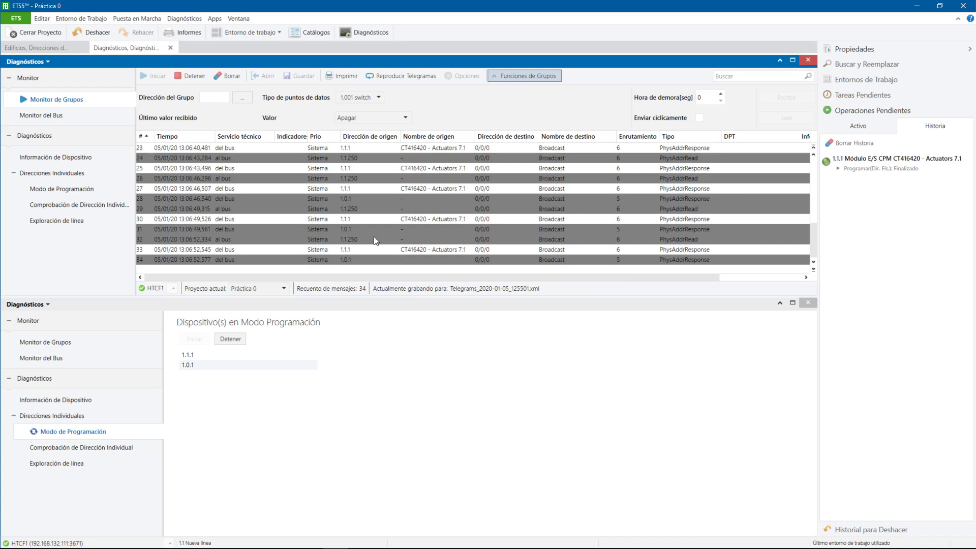
pyautogui.click(374, 216)
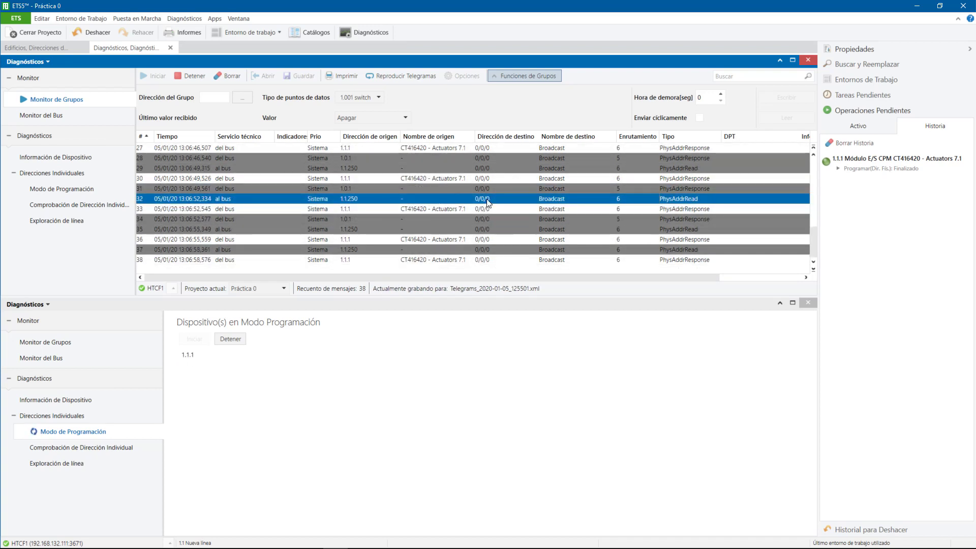
pyautogui.click(449, 207)
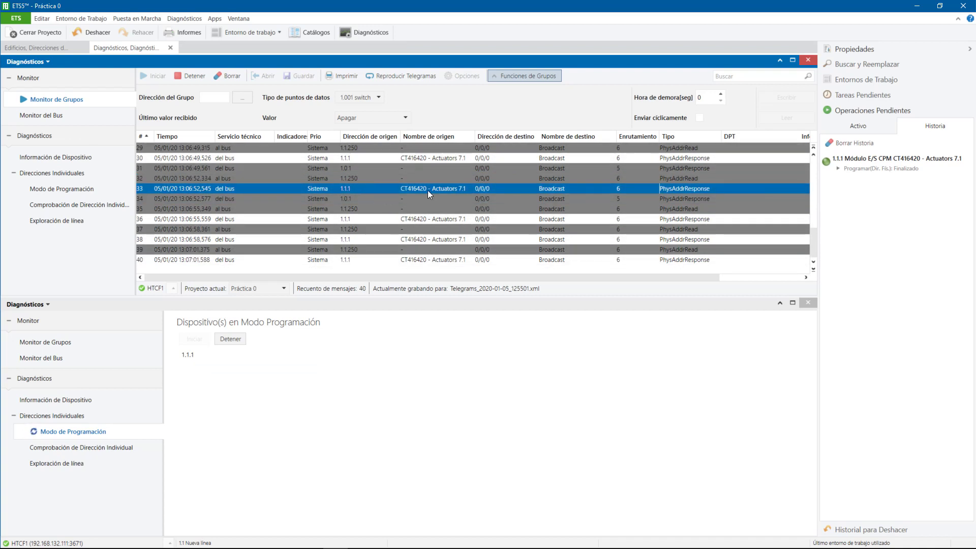
pyautogui.click(361, 179)
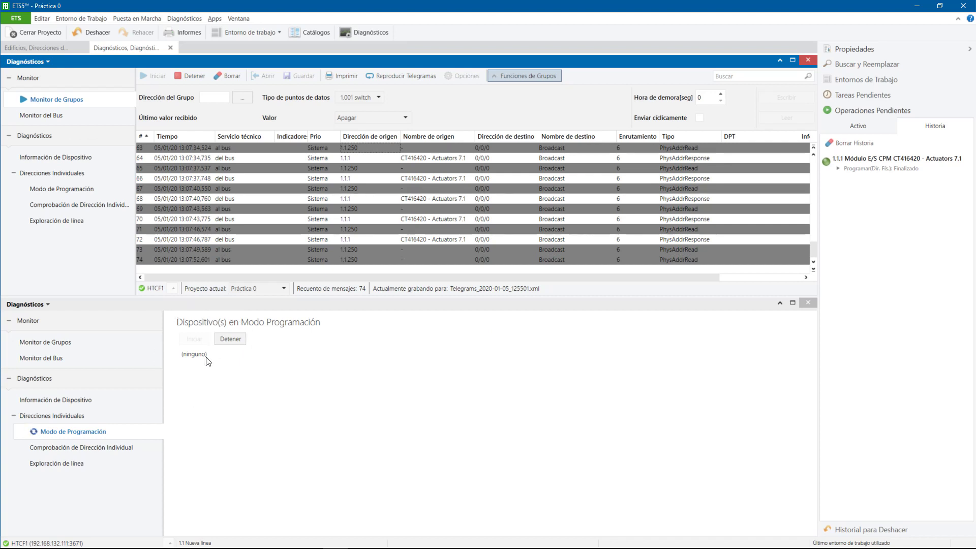
pyautogui.click(339, 239)
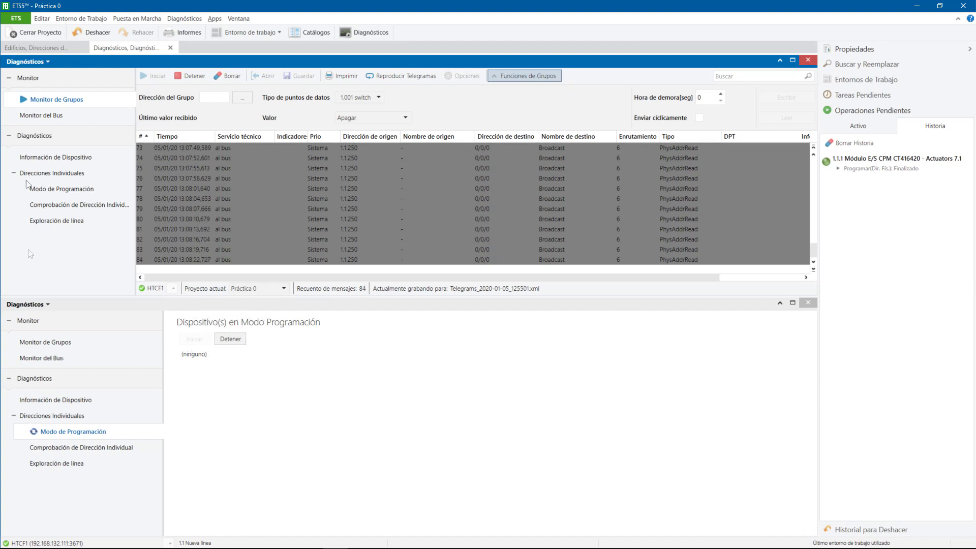
pyautogui.click(51, 100)
pyautogui.click(24, 101)
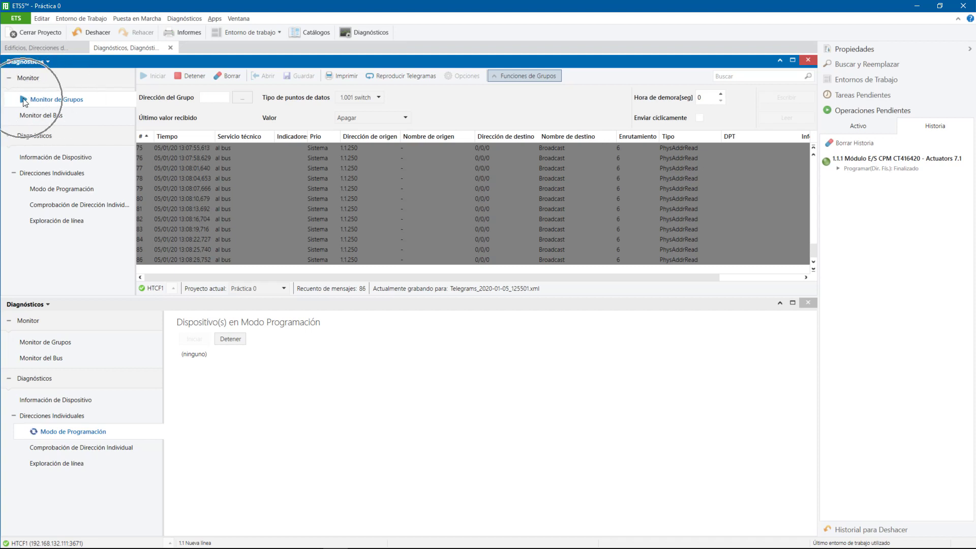
pyautogui.click(24, 101)
pyautogui.click(24, 100)
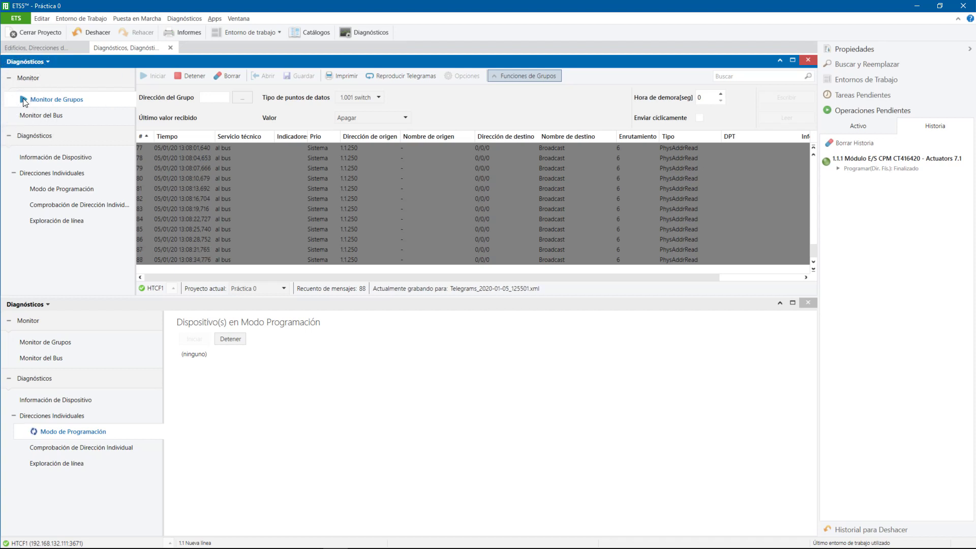
pyautogui.click(150, 83)
# - Stop the search for devices in programming mode in the lower Diagnósticos panel
pyautogui.click(43, 436)
pyautogui.click(43, 436)
pyautogui.press('ctrl')
pyautogui.press('ctrl')
pyautogui.press('ctrl')
pyautogui.press('ctrl')
pyautogui.press('ctrl')
pyautogui.press('ctrl')
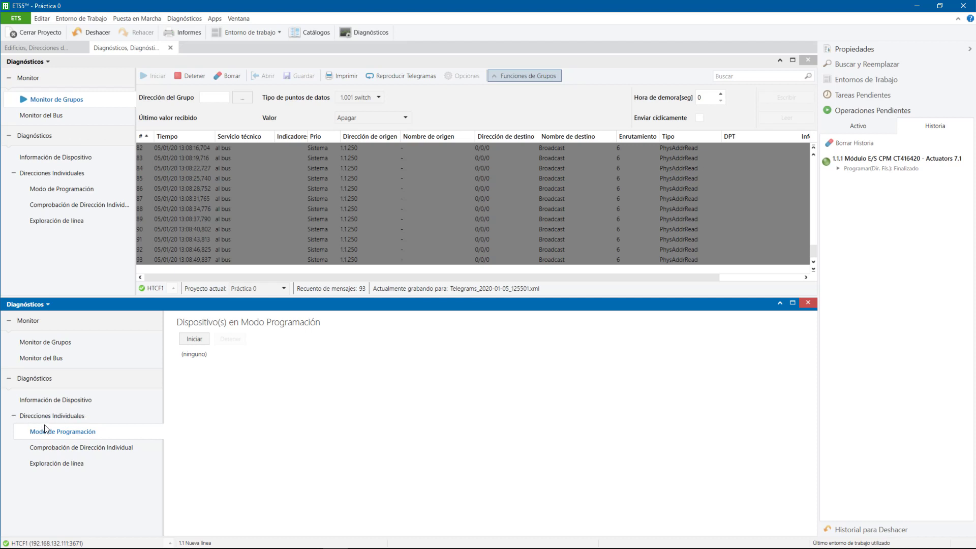
# - Open Comprobación de Dirección Individual, set Dirección Individual to 1.1.1 and check its existence twice
pyautogui.click(51, 450)
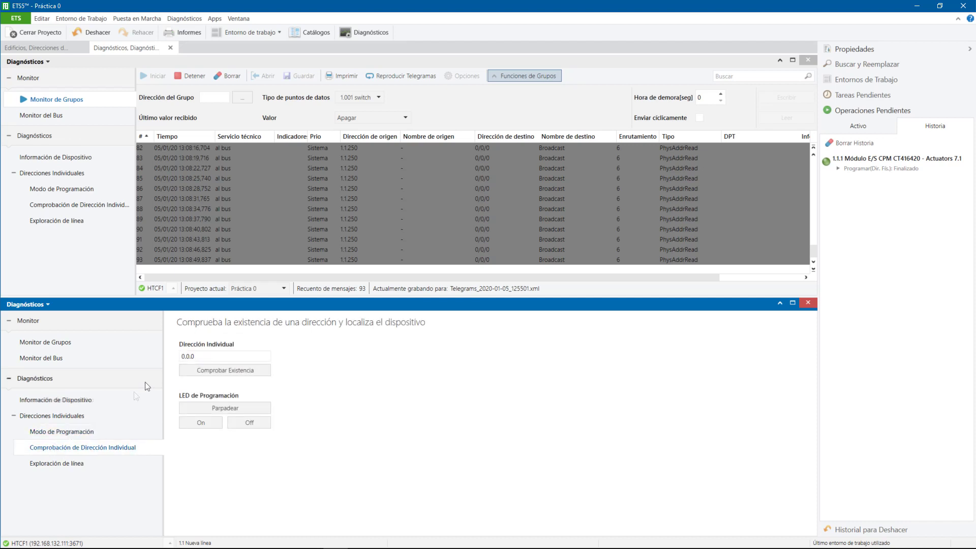
pyautogui.moveTo(196, 357); pyautogui.dragTo(155, 357)
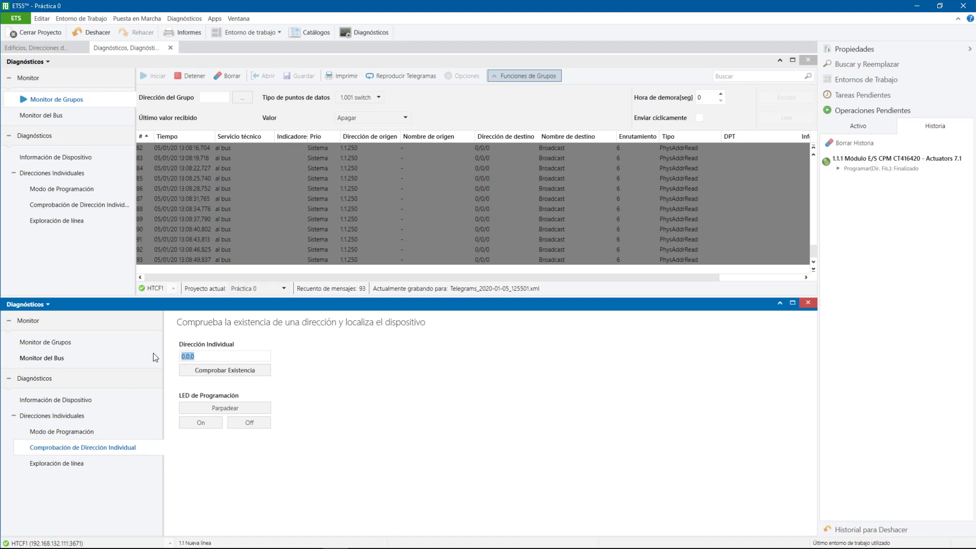
pyautogui.write('1.1.1')
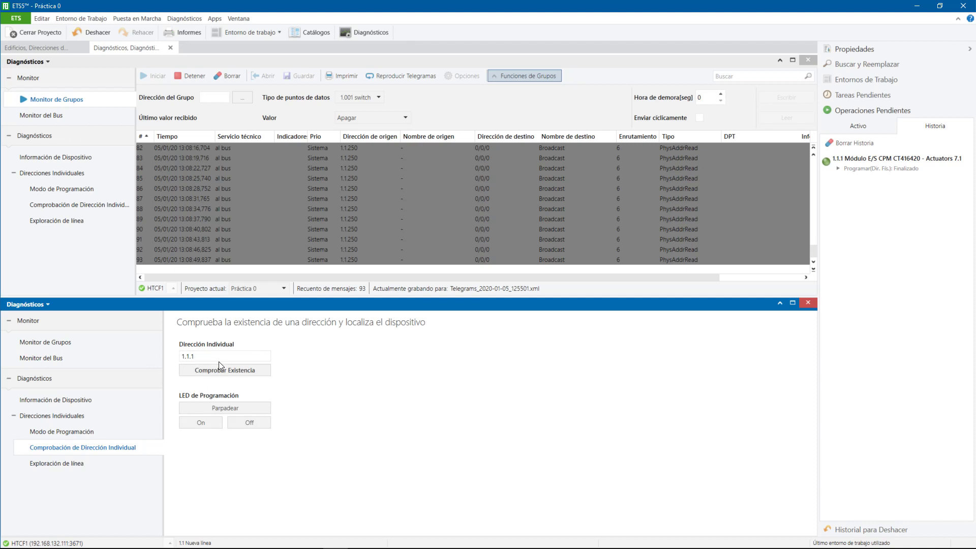
pyautogui.click(250, 370)
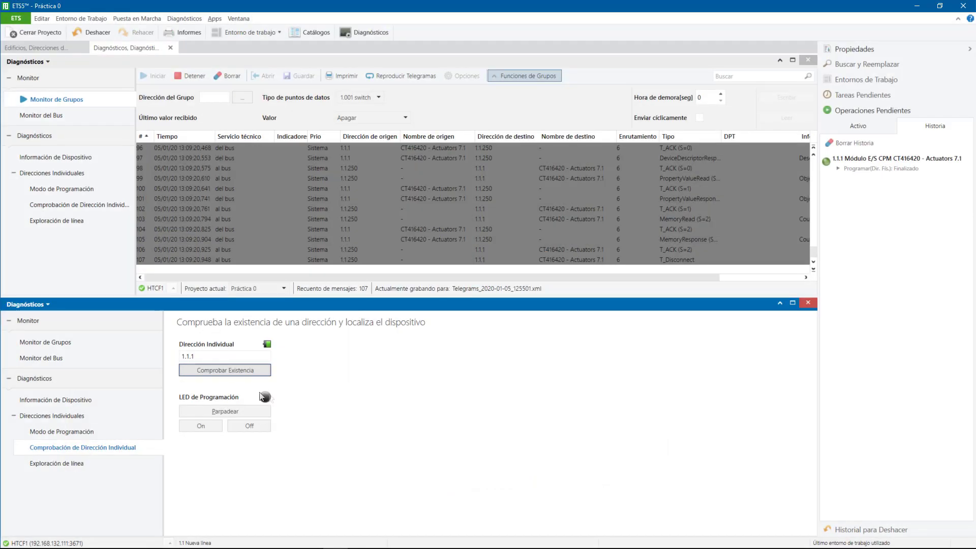
pyautogui.click(240, 370)
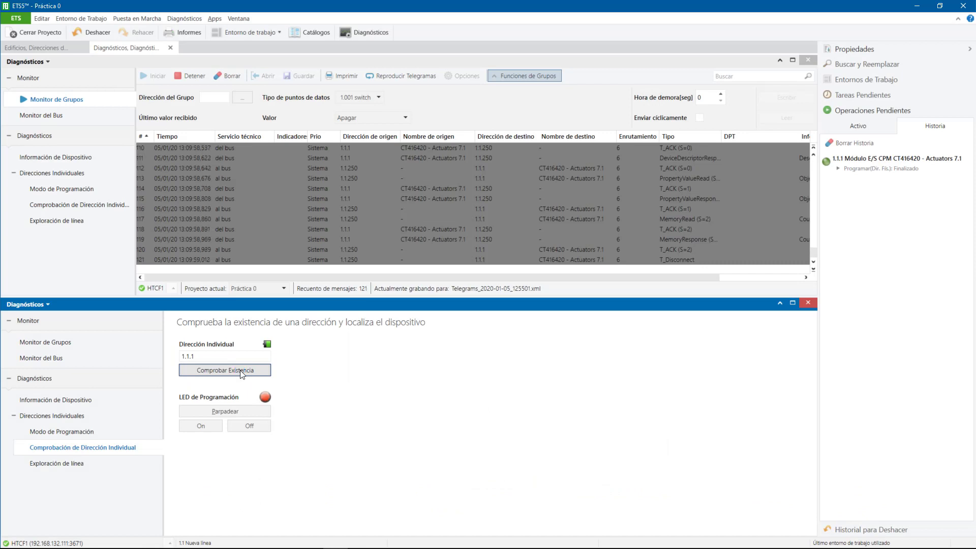
# - Switch the programming LED of device 1.1.1 off and on again
pyautogui.click(268, 400)
pyautogui.click(260, 426)
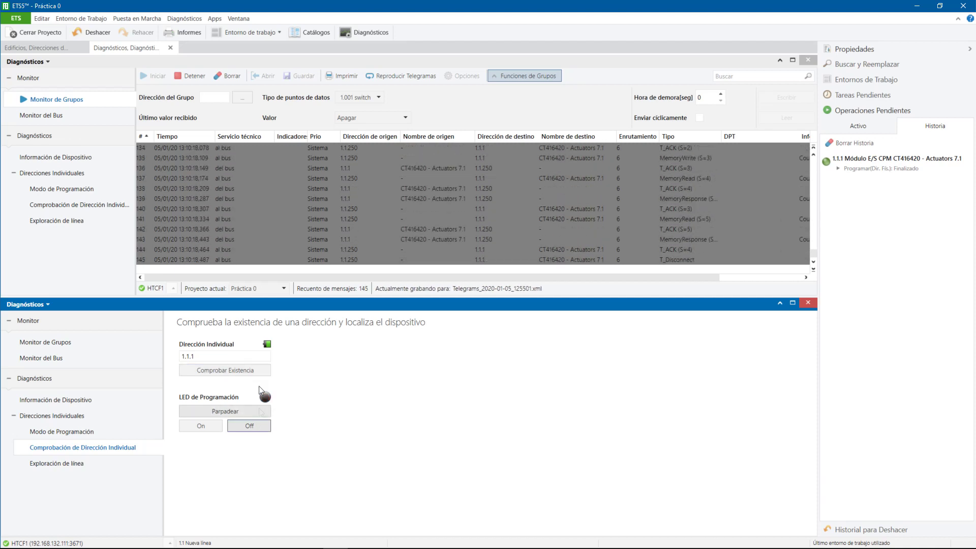
pyautogui.click(209, 427)
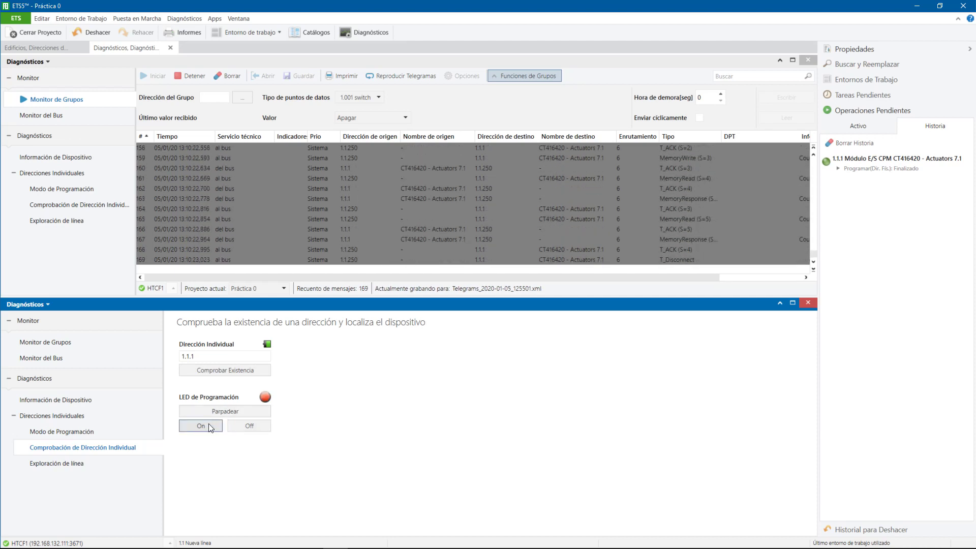
# - Make the programming LED of device 1.1.1 blink and stop it, switching between ETS5 and the PowerPoint actuator slide
pyautogui.click(233, 411)
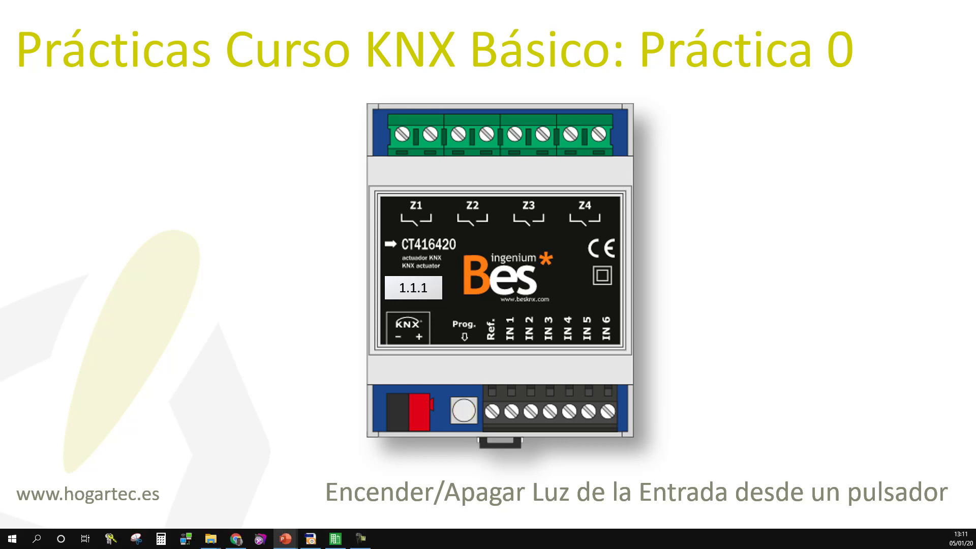
pyautogui.click(285, 539)
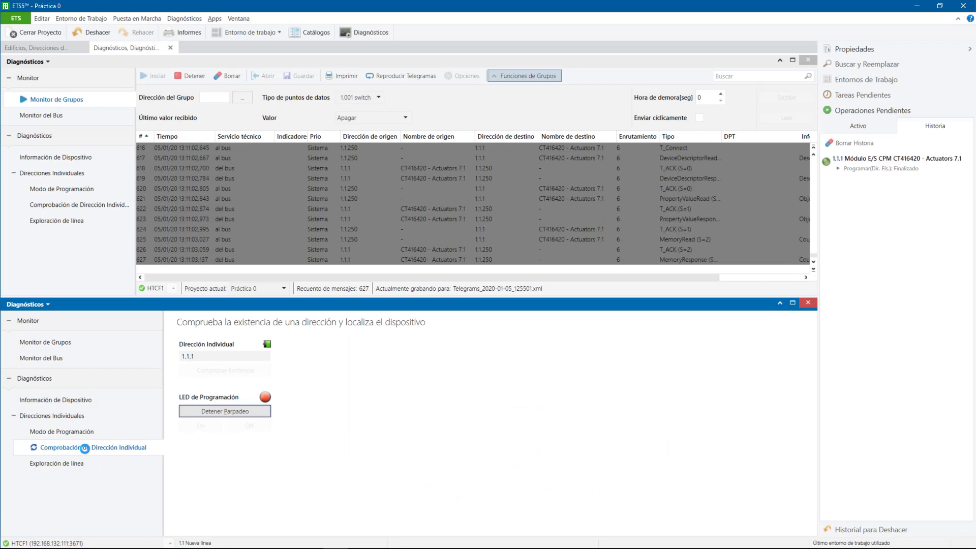
pyautogui.click(254, 411)
pyautogui.hotkey('alt', 'Tab')
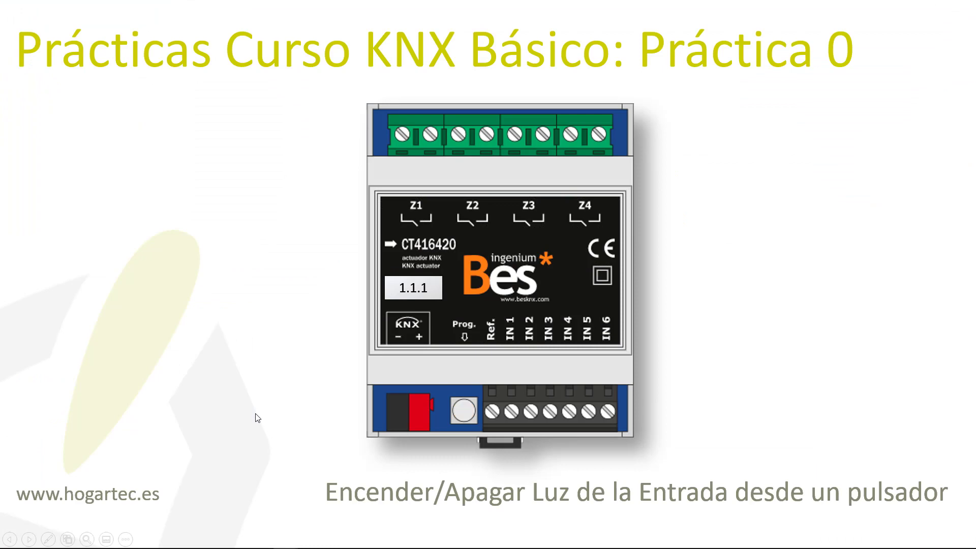
pyautogui.hotkey('alt', 'Tab')
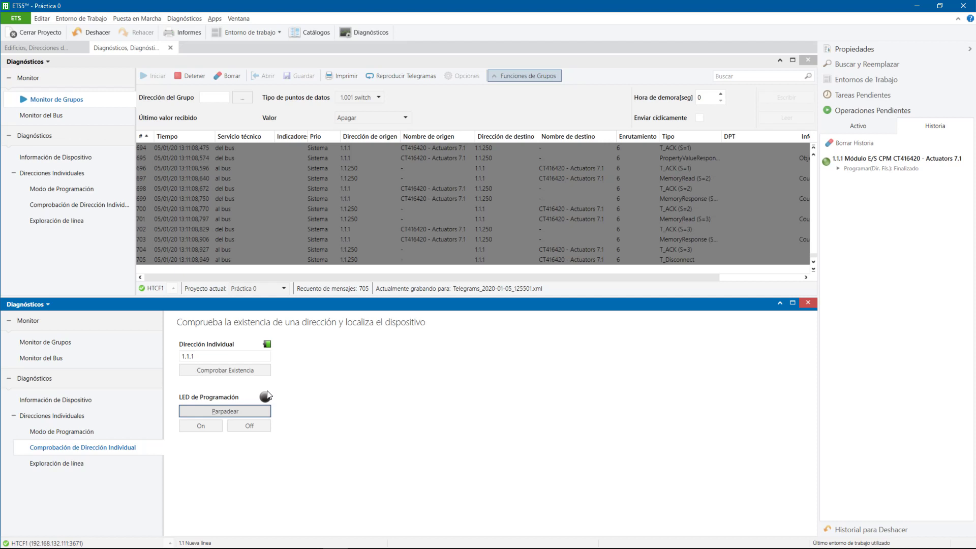
# - Review the Direcciones Individuales tools and run the LED blinking for 1.1.1 once more from Comprobación de Dirección Individual, stopping it at the end
pyautogui.click(80, 468)
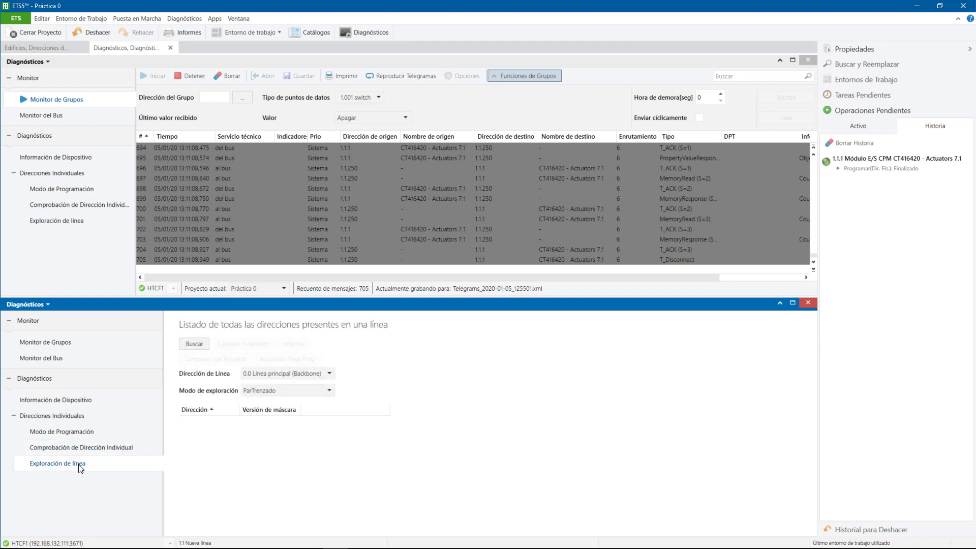
pyautogui.click(72, 433)
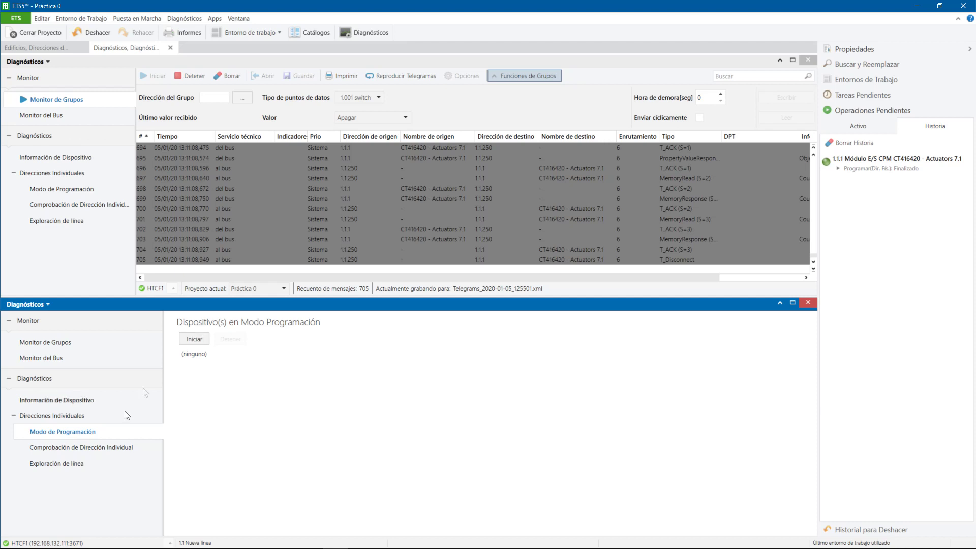
pyautogui.click(121, 447)
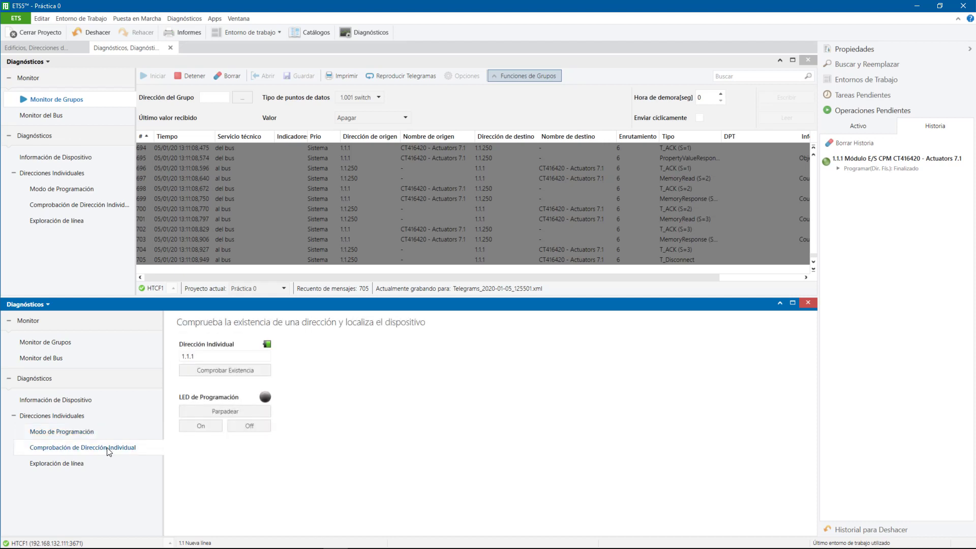
pyautogui.click(220, 411)
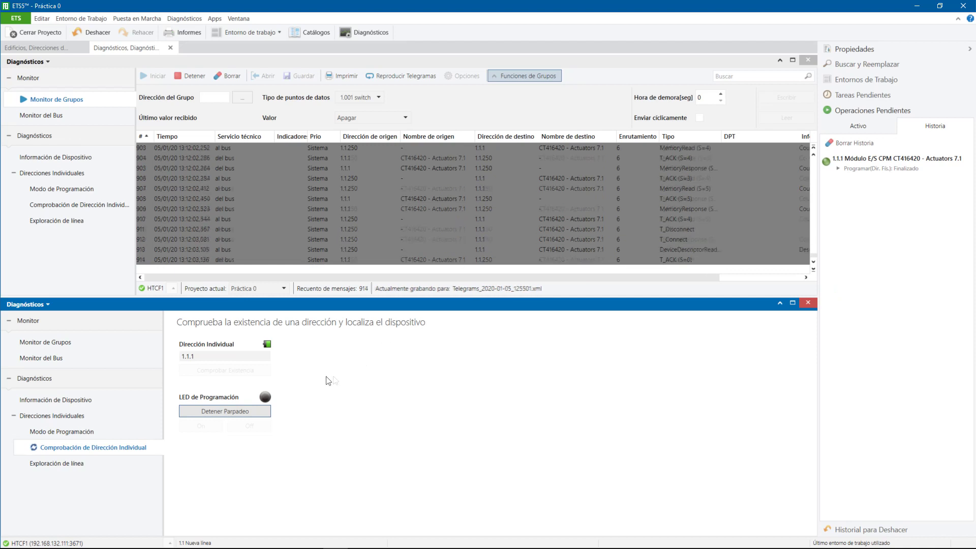
pyautogui.click(226, 412)
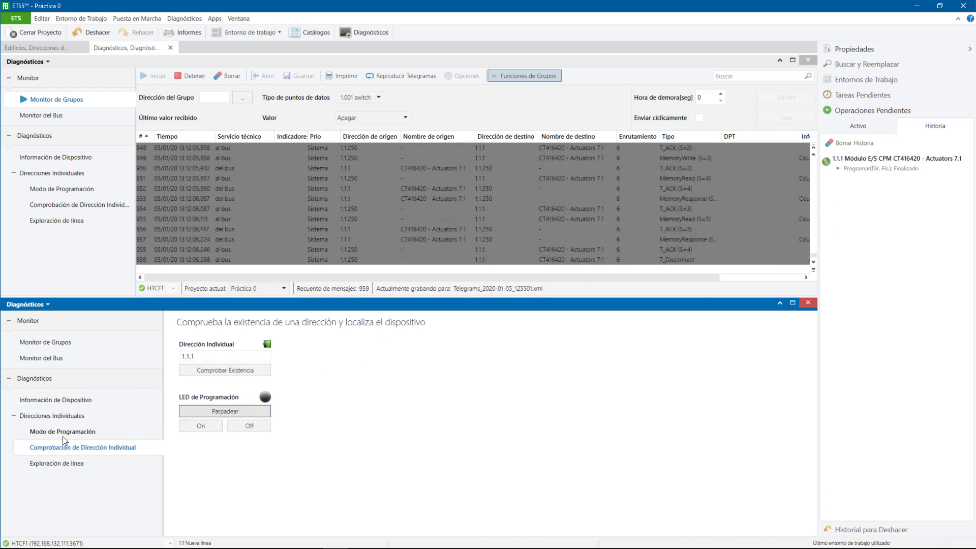
# - Start an Exploración de línea scan of 0.0 Línea principal (Backbone) and cancel it
pyautogui.click(71, 464)
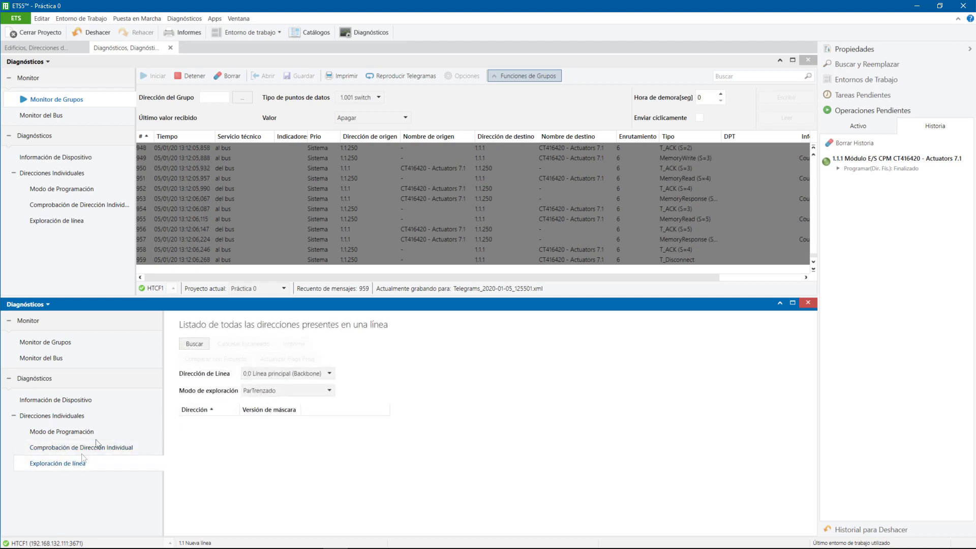
pyautogui.click(195, 345)
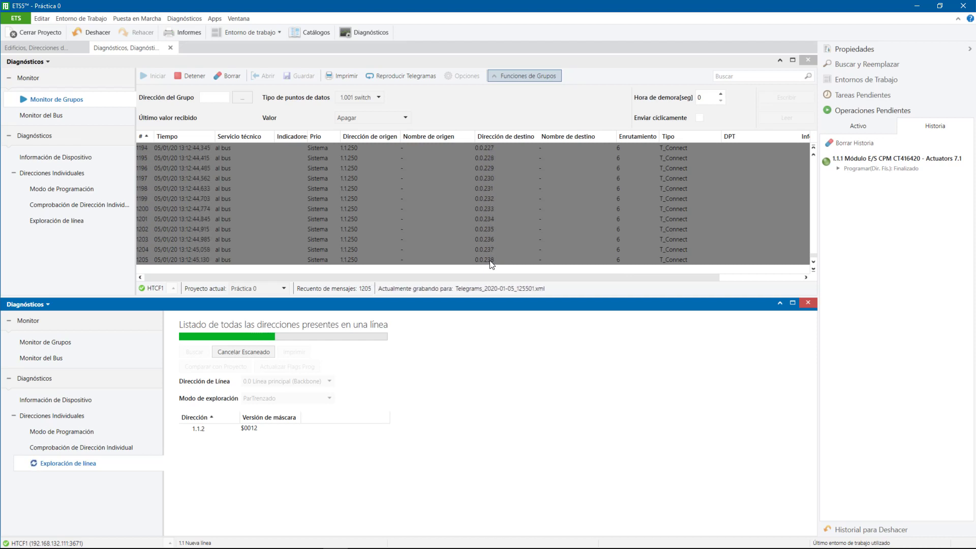
pyautogui.click(243, 352)
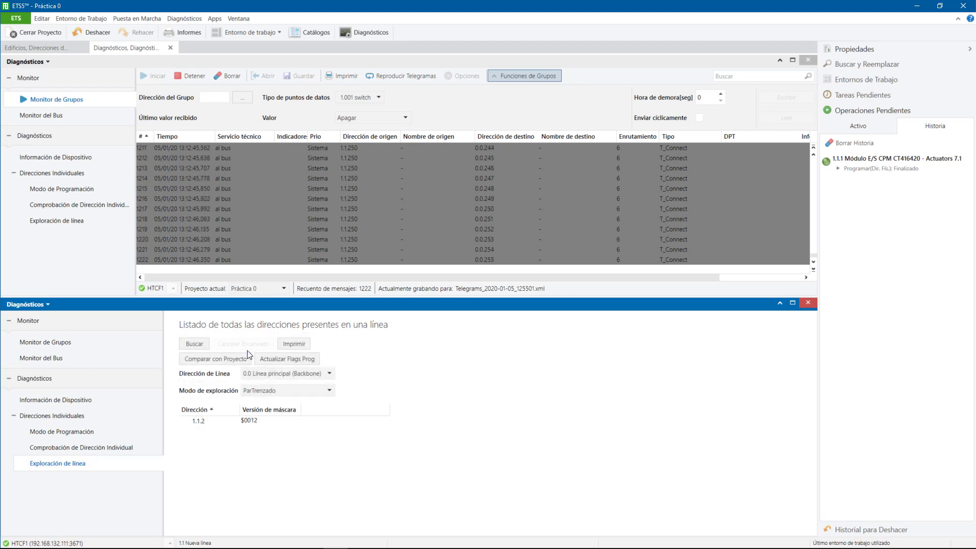
# - Set Dirección de Línea to 1.1 Nueva línea and scan it for all addresses present
pyautogui.click(267, 374)
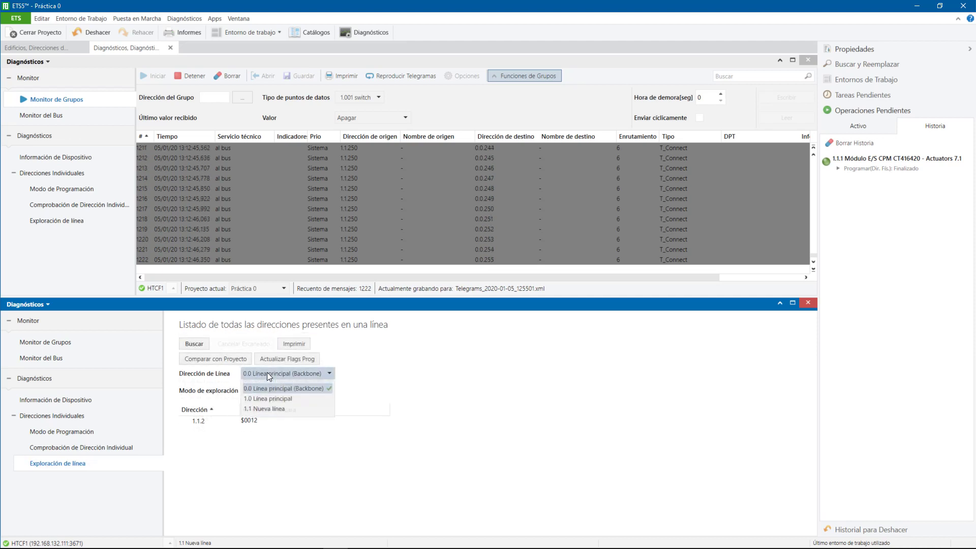
pyautogui.click(272, 409)
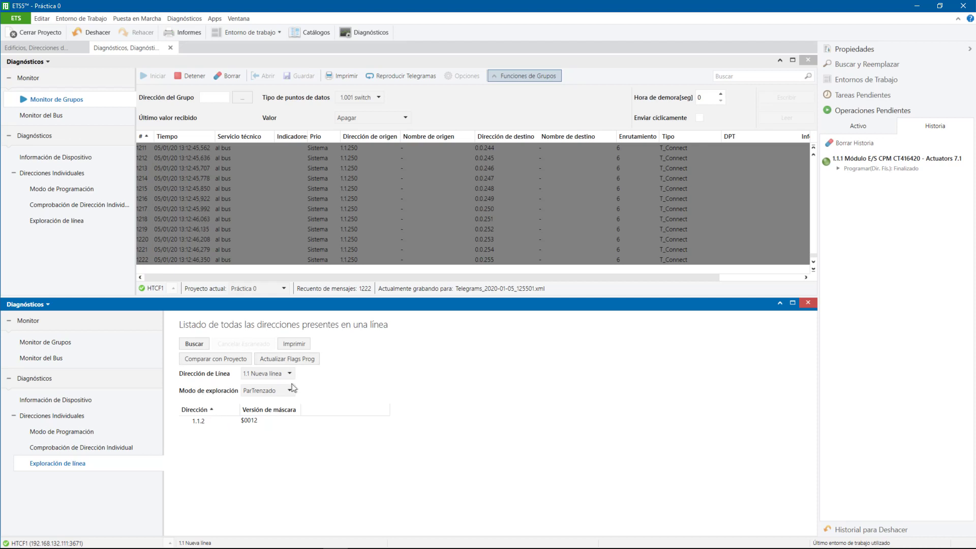
pyautogui.click(263, 375)
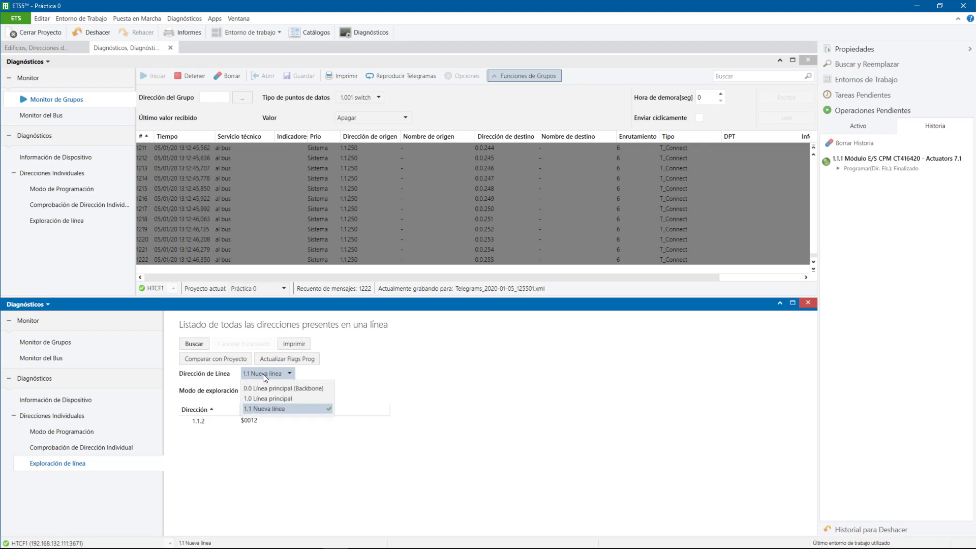
pyautogui.click(269, 409)
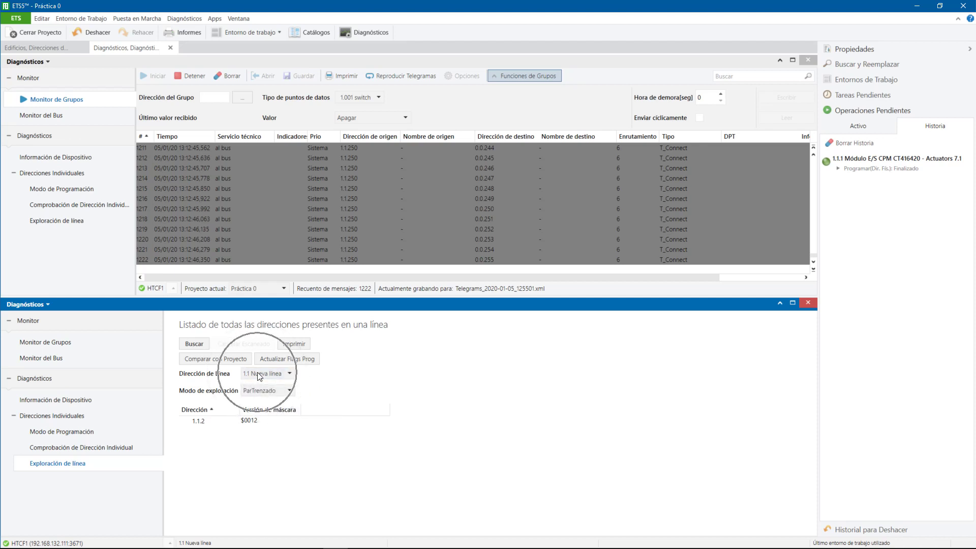
pyautogui.click(194, 344)
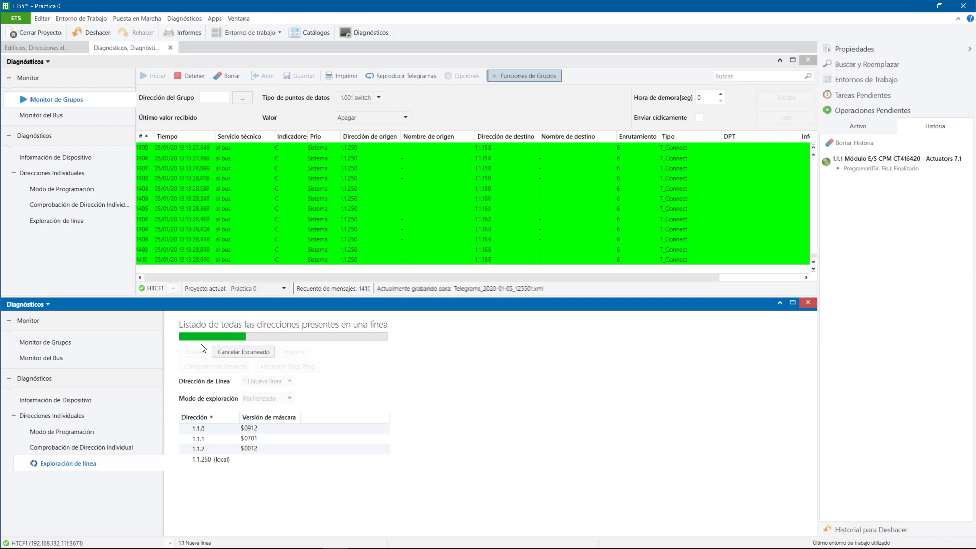
pyautogui.click(465, 78)
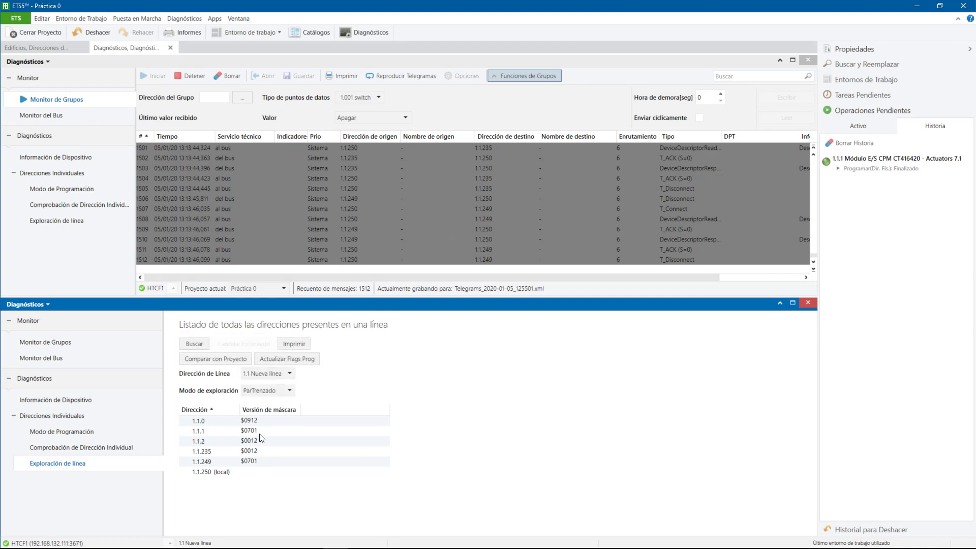
# - Go through the addresses found on line 1.1 and compare the scan list with the project
pyautogui.click(209, 432)
pyautogui.click(209, 440)
pyautogui.click(207, 432)
pyautogui.click(209, 440)
pyautogui.click(214, 451)
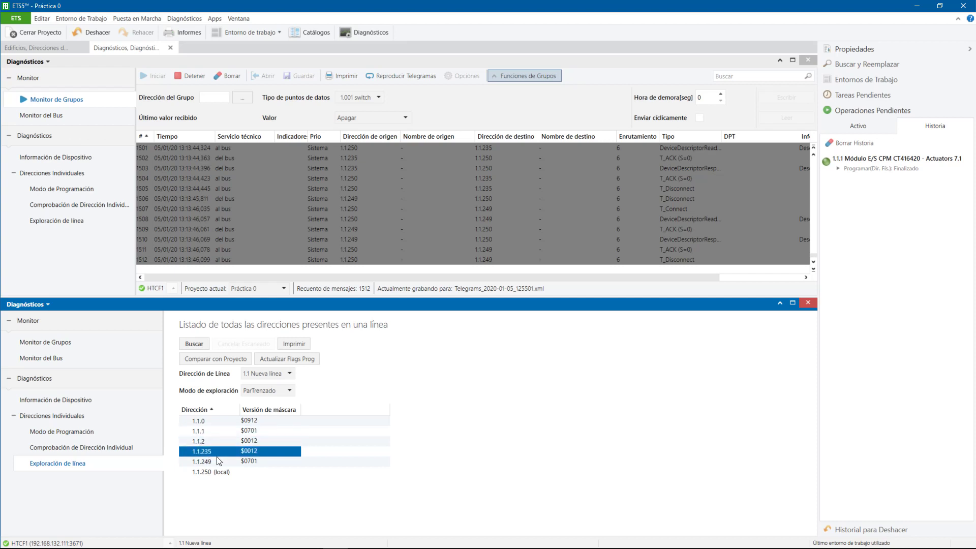
pyautogui.click(222, 358)
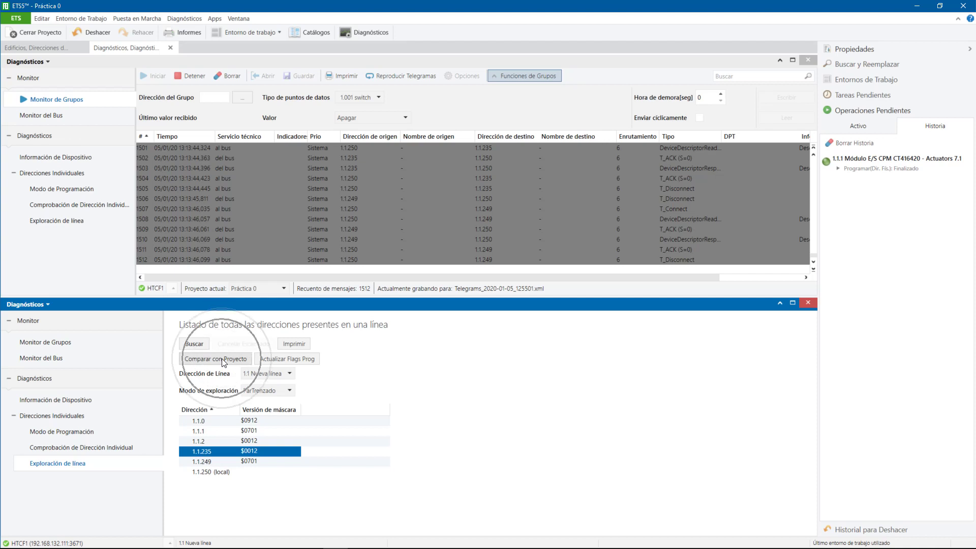
# - Review the project comparison marks of the scanned addresses from 1.1.0 to 1.1.250 and update the programming flags
pyautogui.click(206, 419)
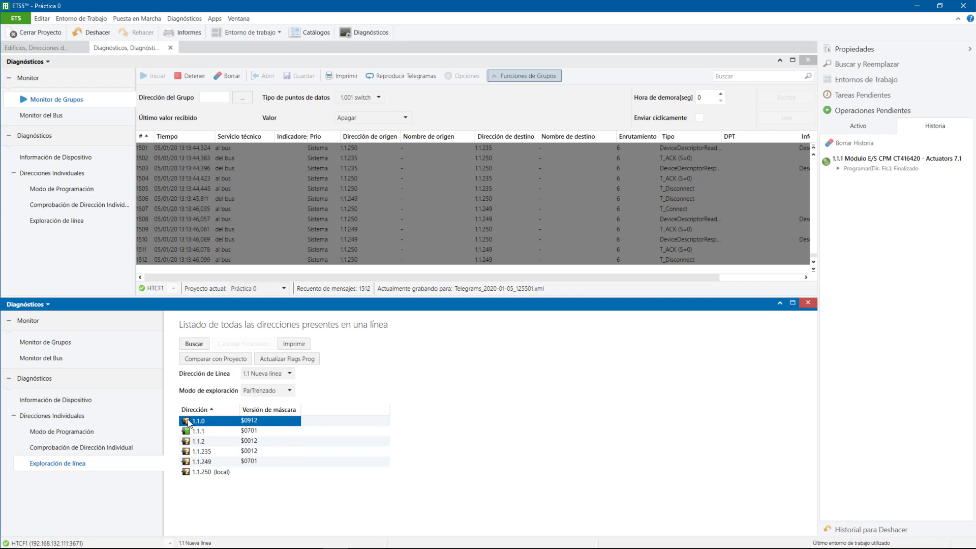
pyautogui.click(189, 431)
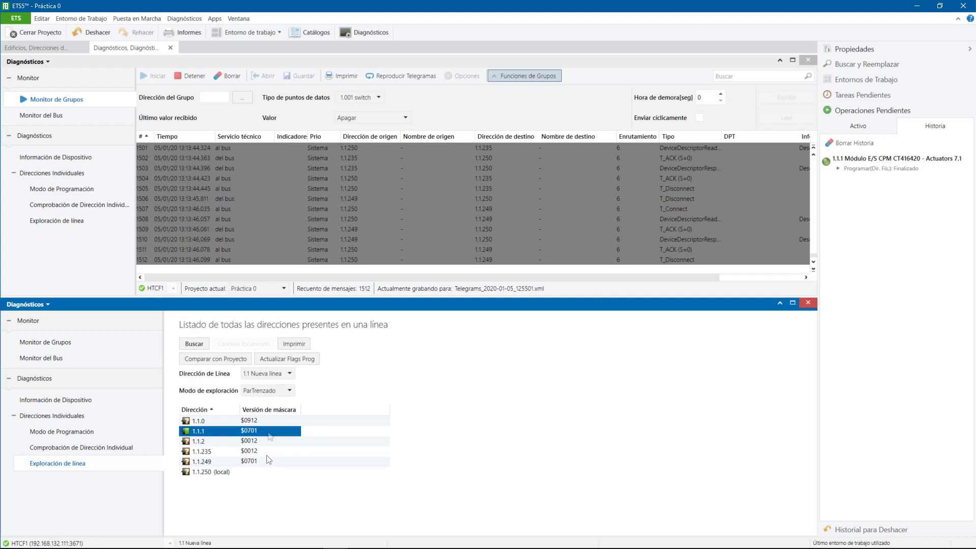
pyautogui.click(213, 442)
pyautogui.click(217, 451)
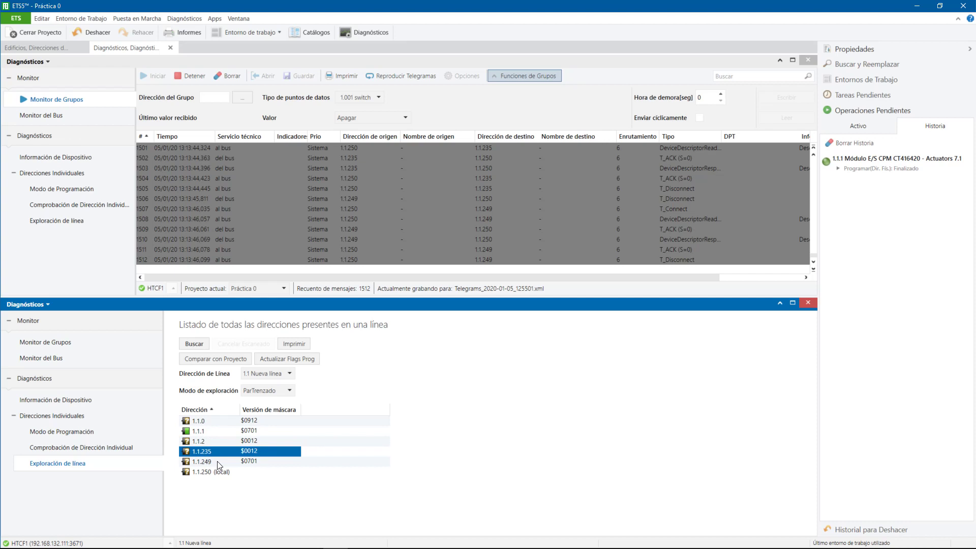
pyautogui.click(219, 461)
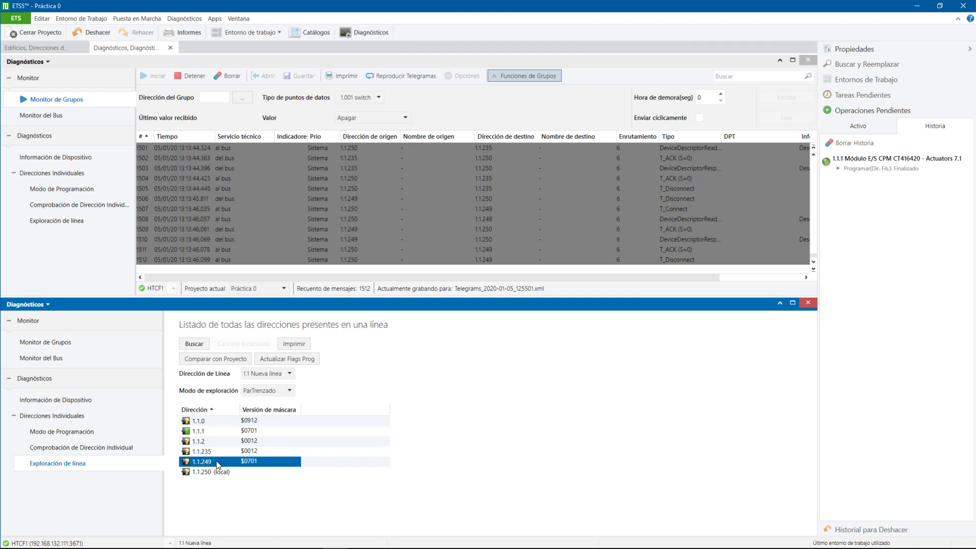
pyautogui.click(236, 474)
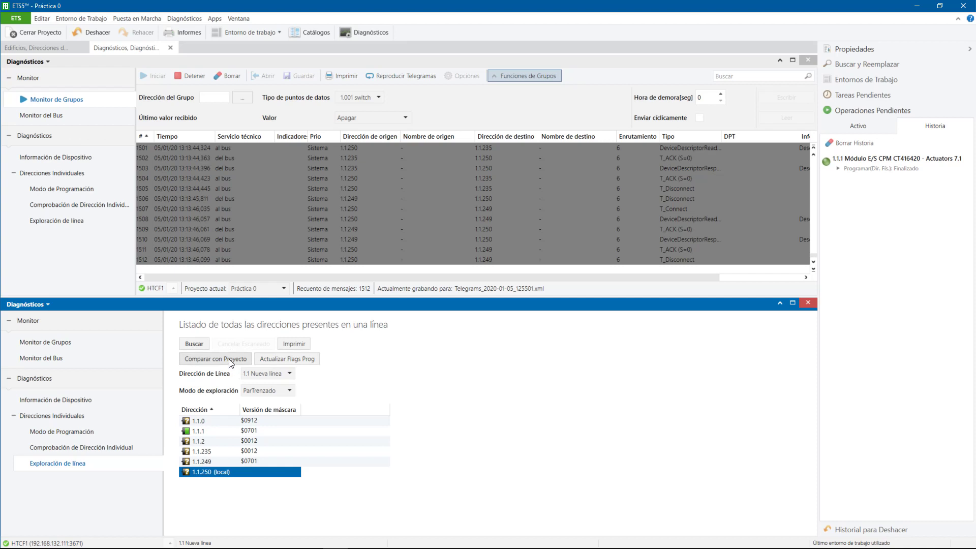
pyautogui.click(291, 358)
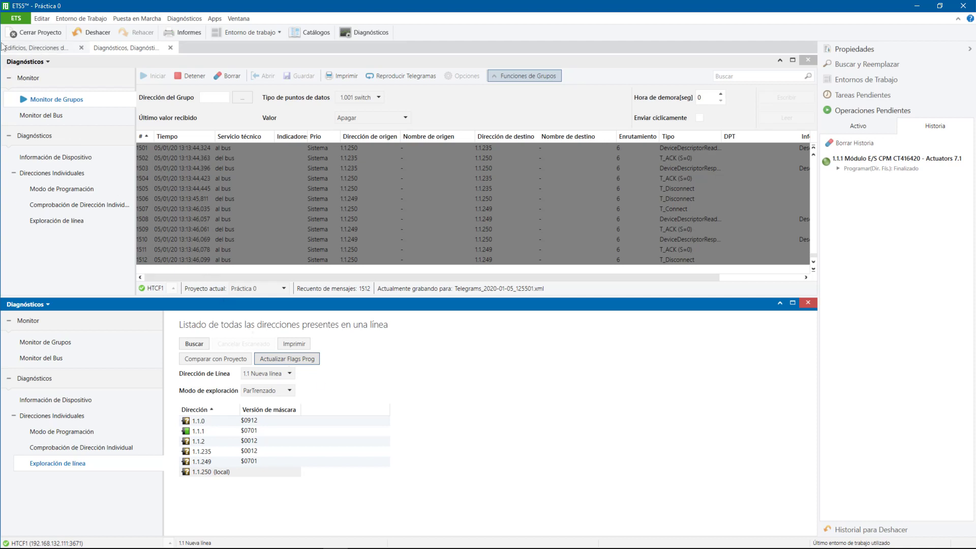
# - Examine the programming flags of device 1.1.1 in Entrada under Edificios, alternating with the line scan results
pyautogui.click(24, 49)
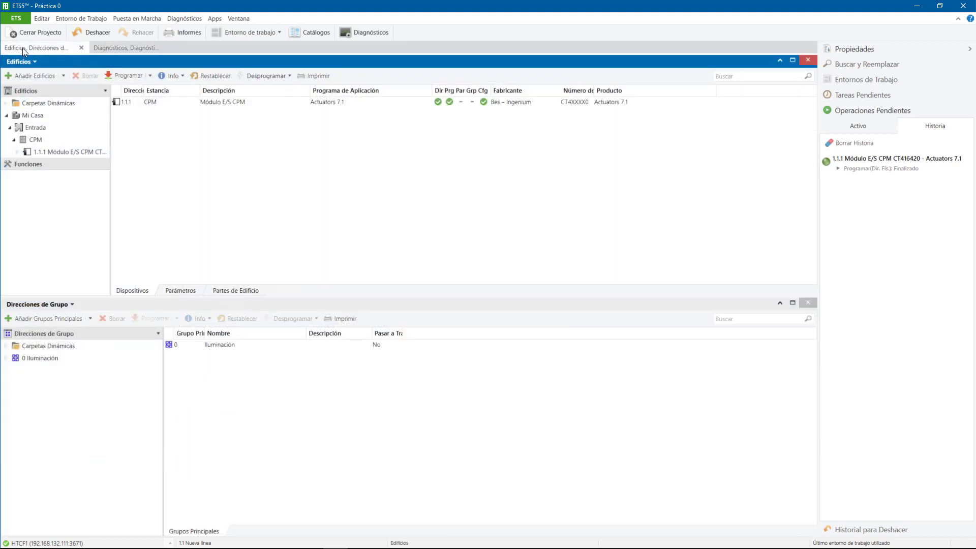
pyautogui.click(20, 99)
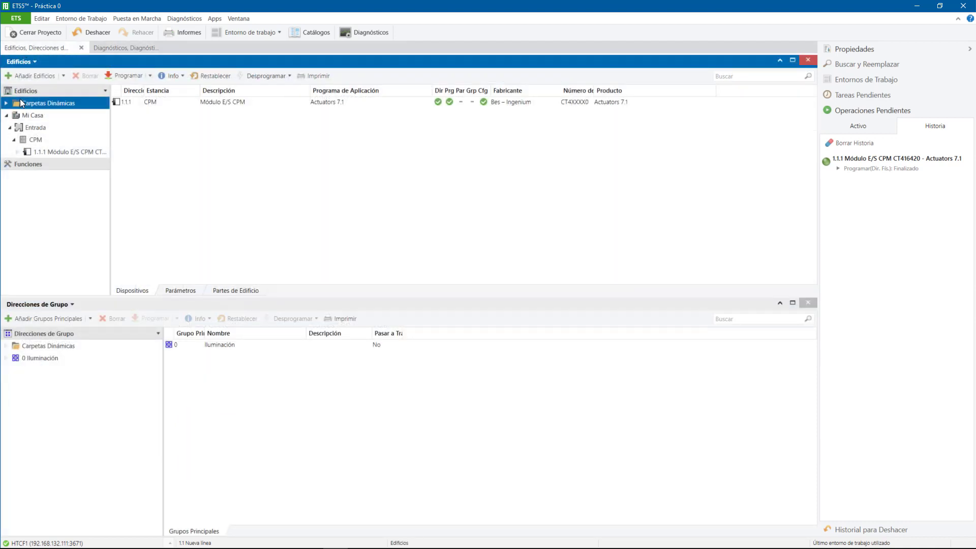
pyautogui.click(34, 128)
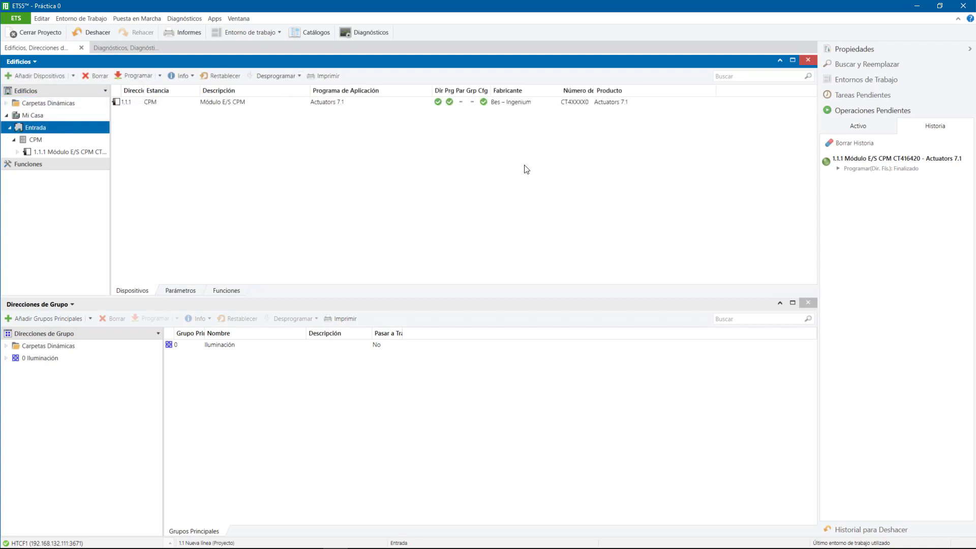
pyautogui.click(461, 103)
pyautogui.click(474, 99)
pyautogui.click(135, 47)
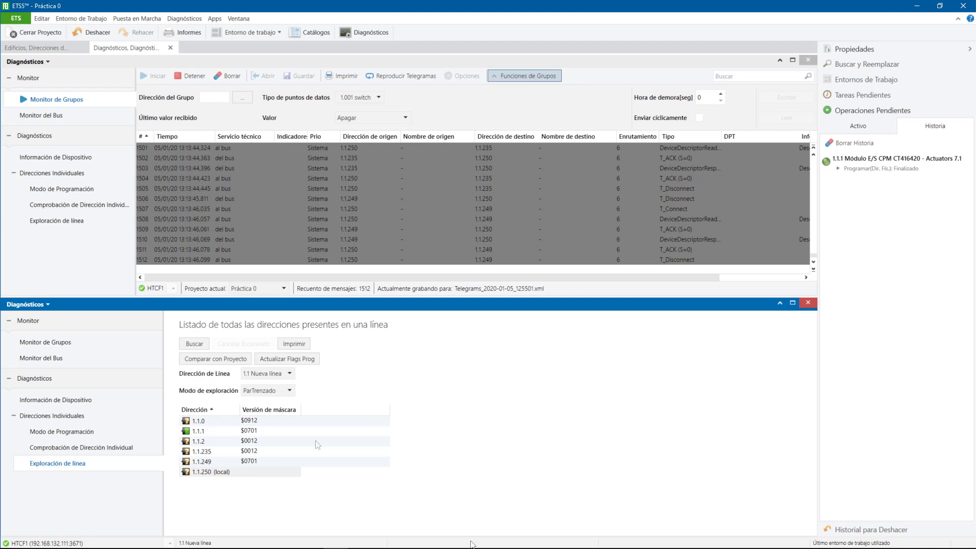
pyautogui.click(50, 47)
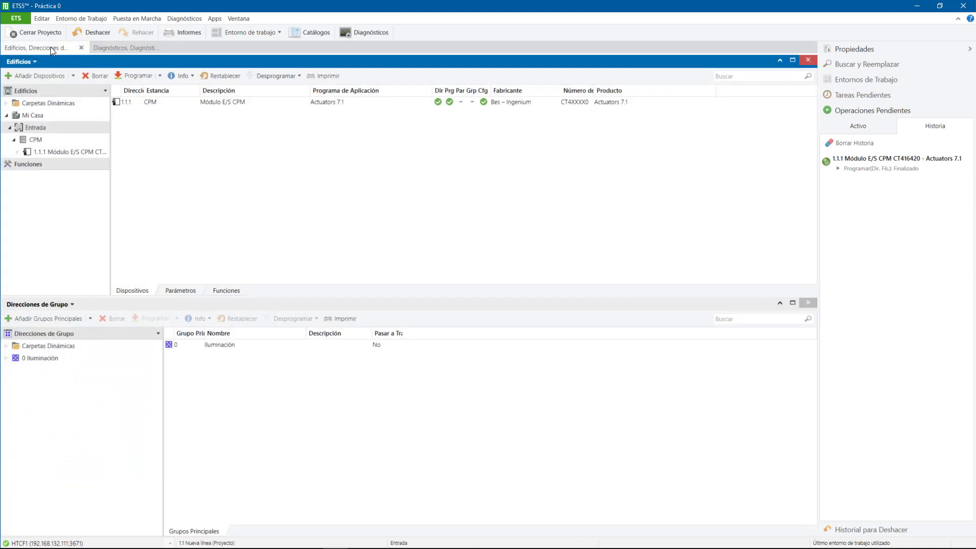
pyautogui.click(32, 128)
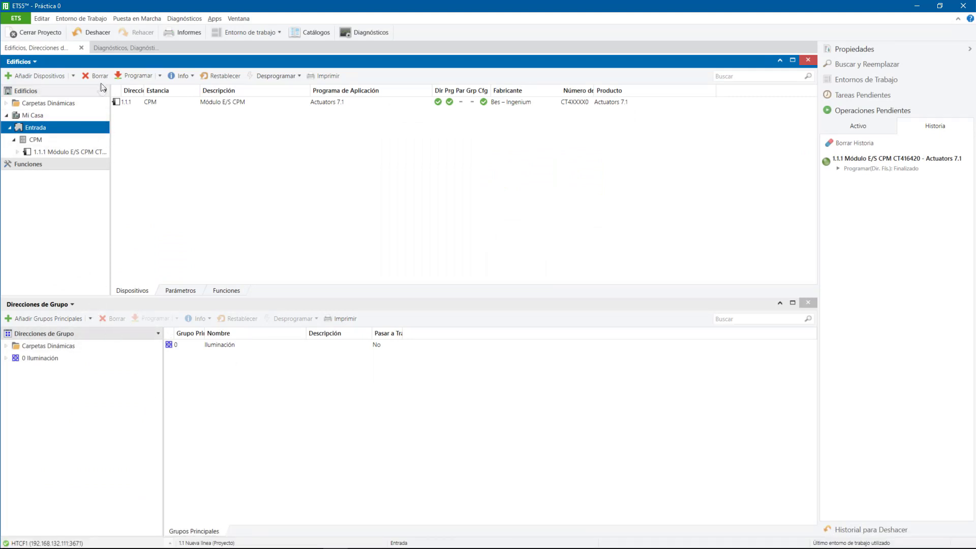
pyautogui.click(114, 48)
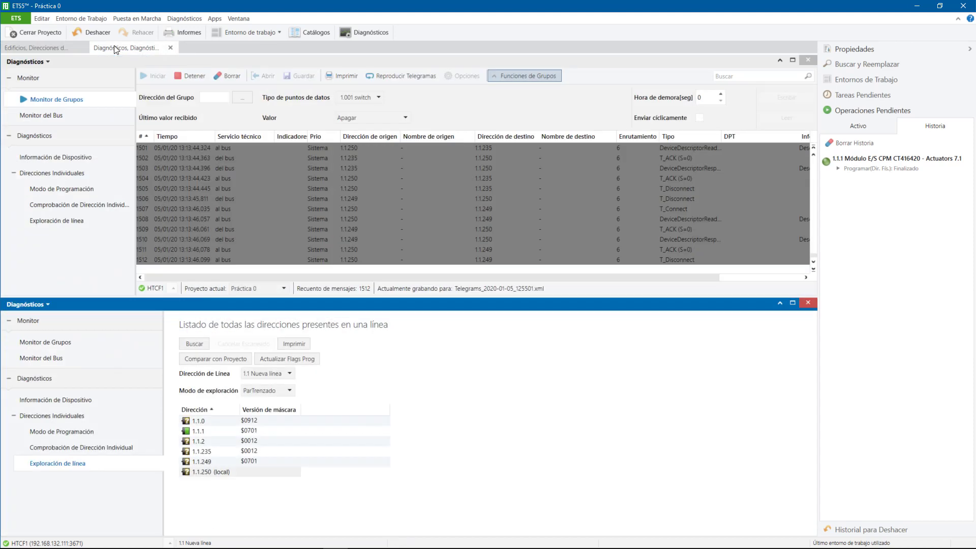
pyautogui.click(41, 47)
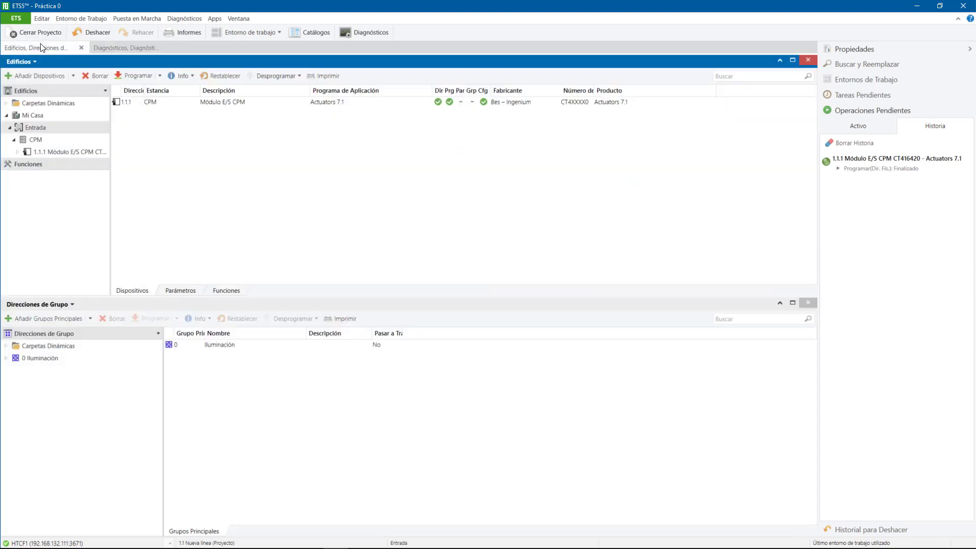
pyautogui.click(122, 48)
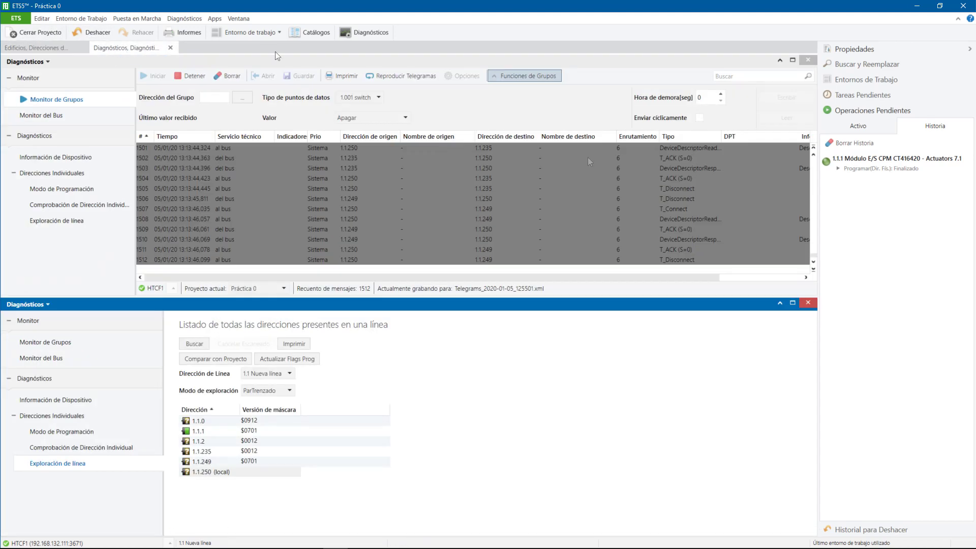
# - Stop the running group monitor and start a new one in a Diagnósticos view that replaces Direcciones de Grupo below Edificios
pyautogui.click(193, 76)
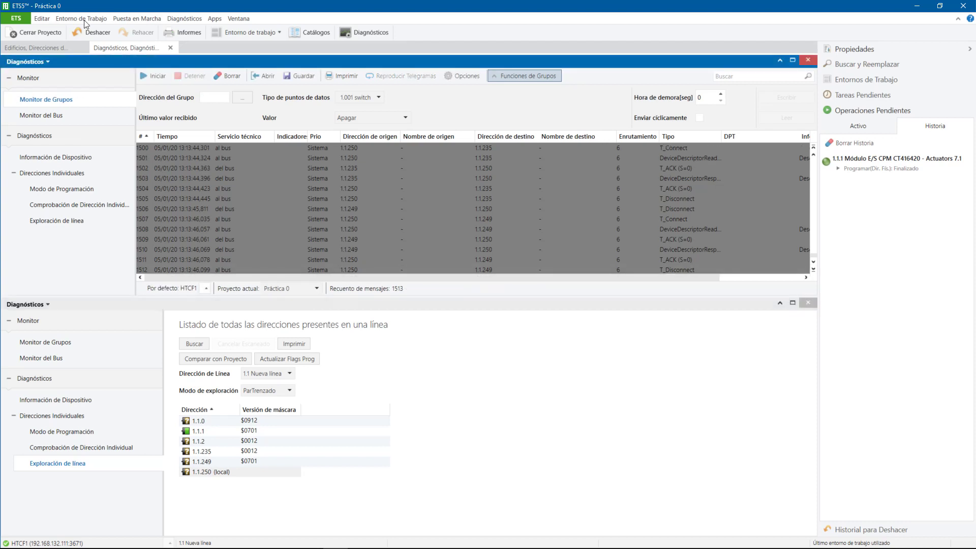
pyautogui.click(58, 44)
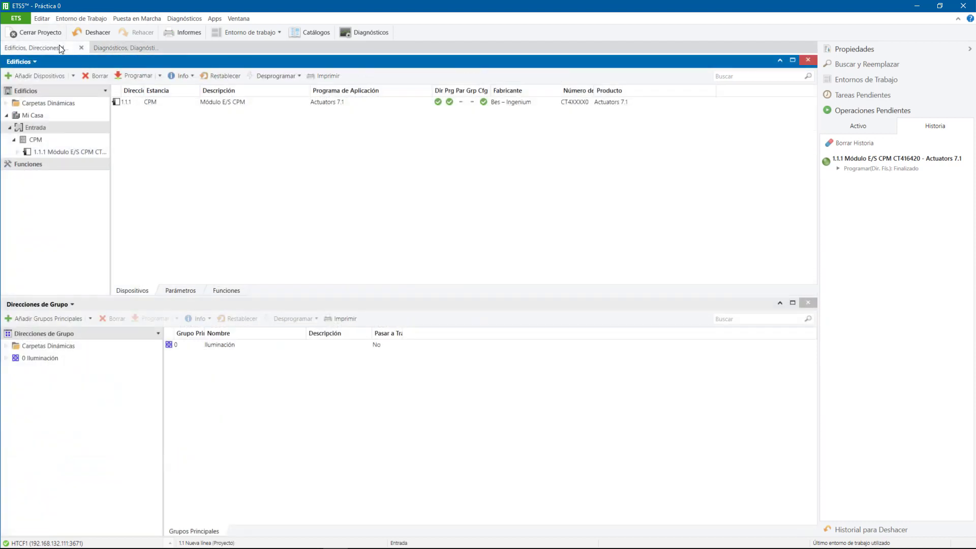
pyautogui.click(55, 305)
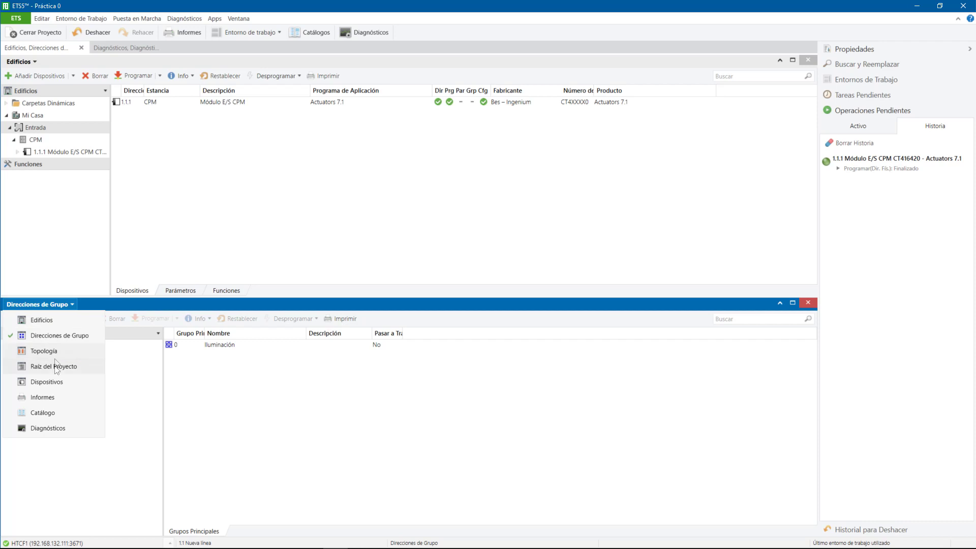
pyautogui.click(56, 426)
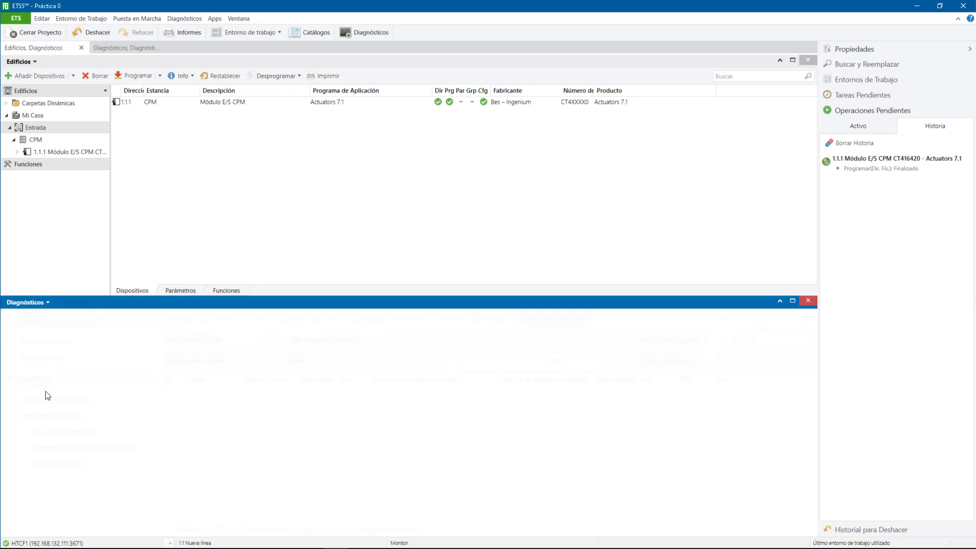
pyautogui.click(182, 319)
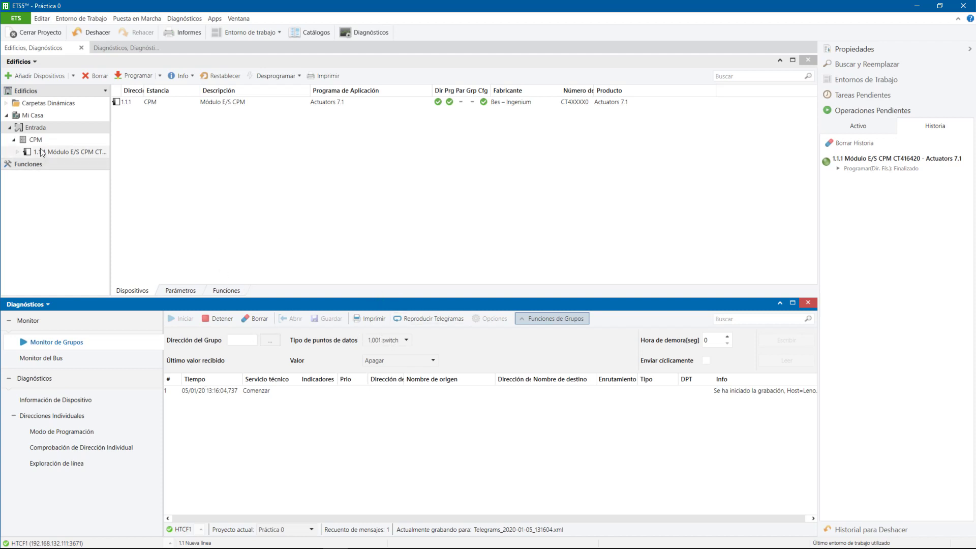
# - Run Programar Aplicación on the Entrada room to download only the application to its device
pyautogui.rightClick(32, 129)
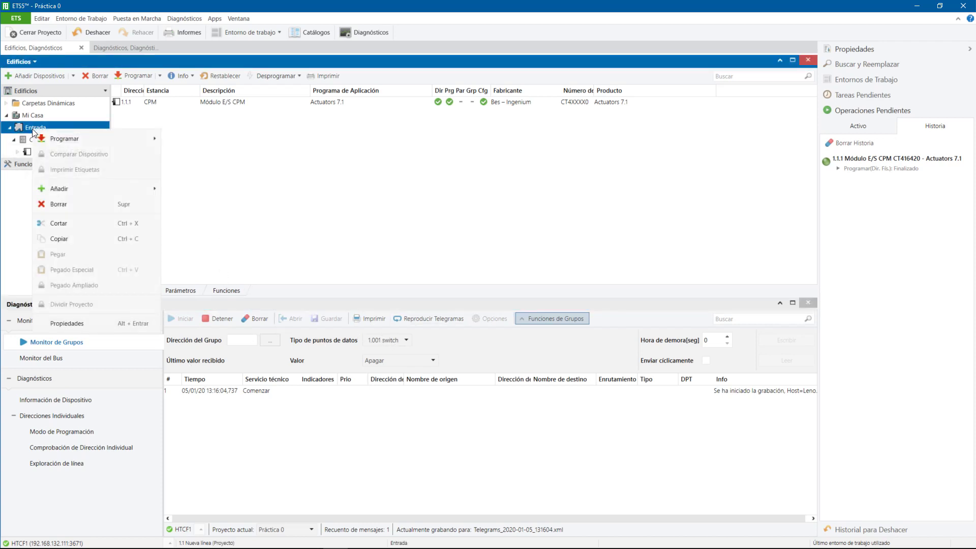
pyautogui.moveTo(72, 142)
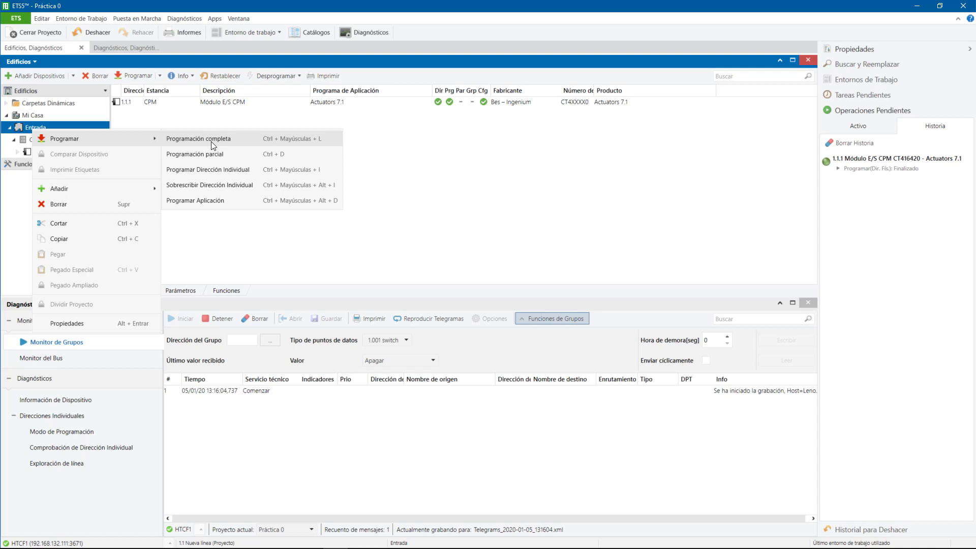
pyautogui.click(205, 200)
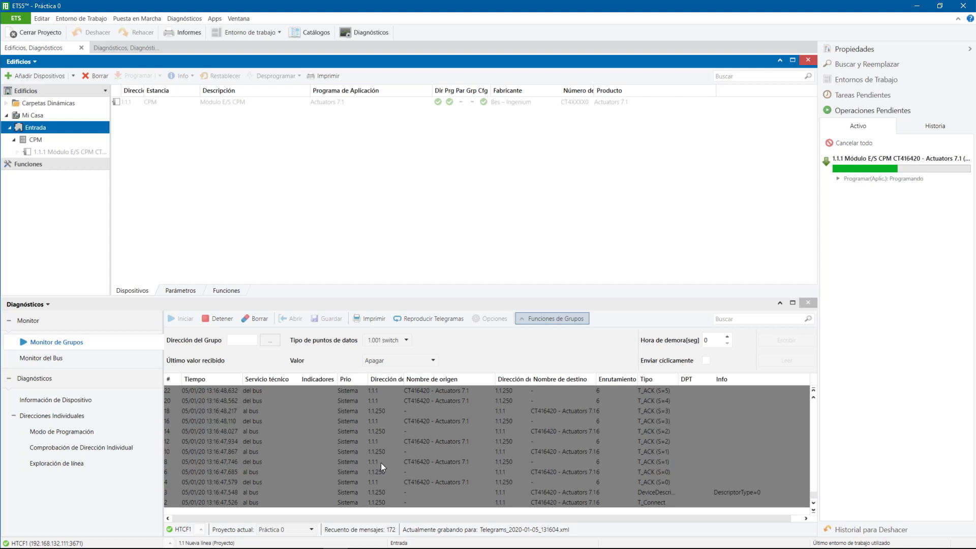
# - Widen the Dirección de origen and Dirección de destino columns and examine the telegrams exchanged between 1.1.250 and 1.1.1
pyautogui.doubleClick(405, 381)
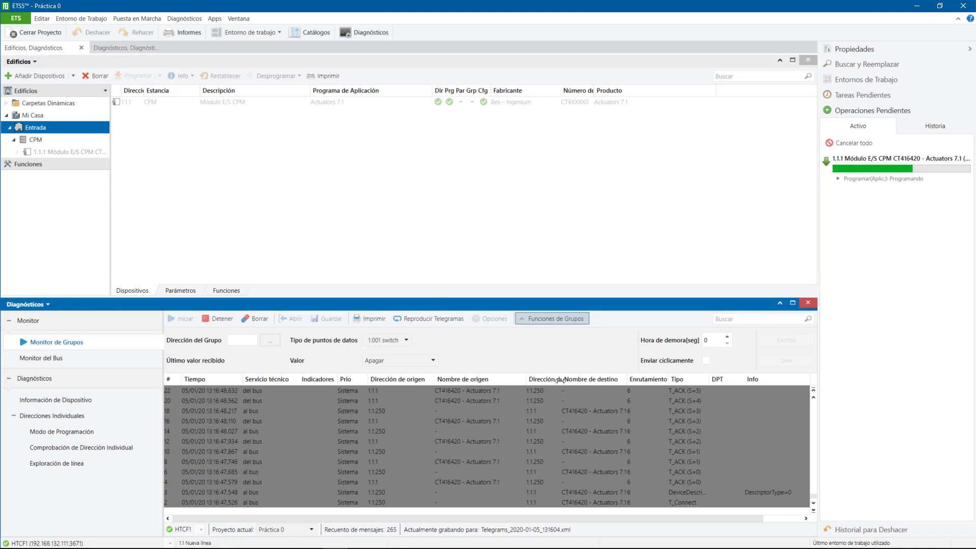
pyautogui.doubleClick(562, 380)
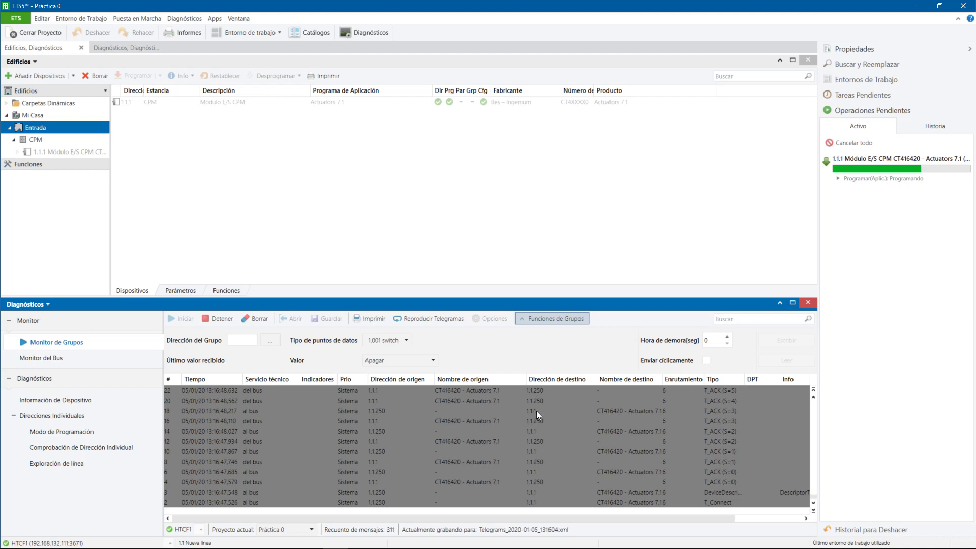
pyautogui.click(550, 412)
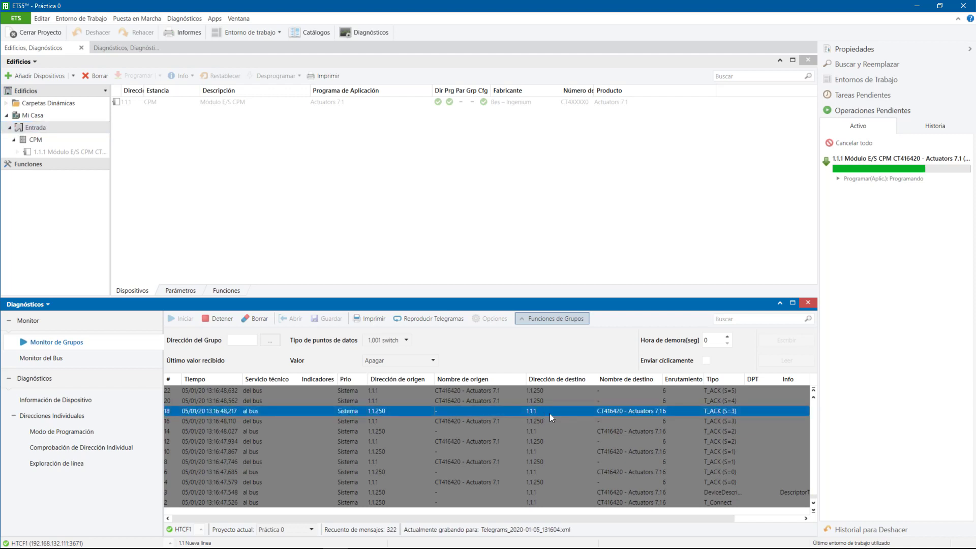
pyautogui.click(377, 420)
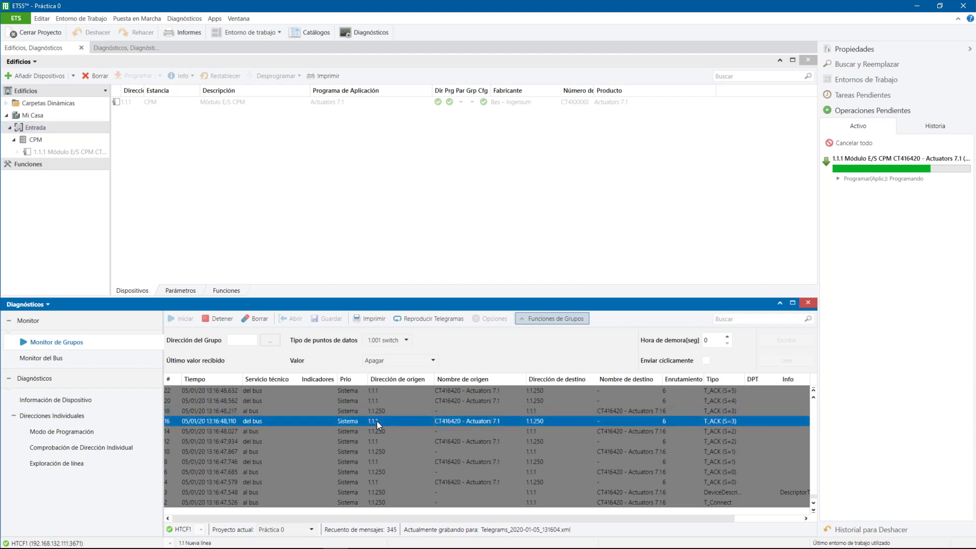
pyautogui.click(536, 431)
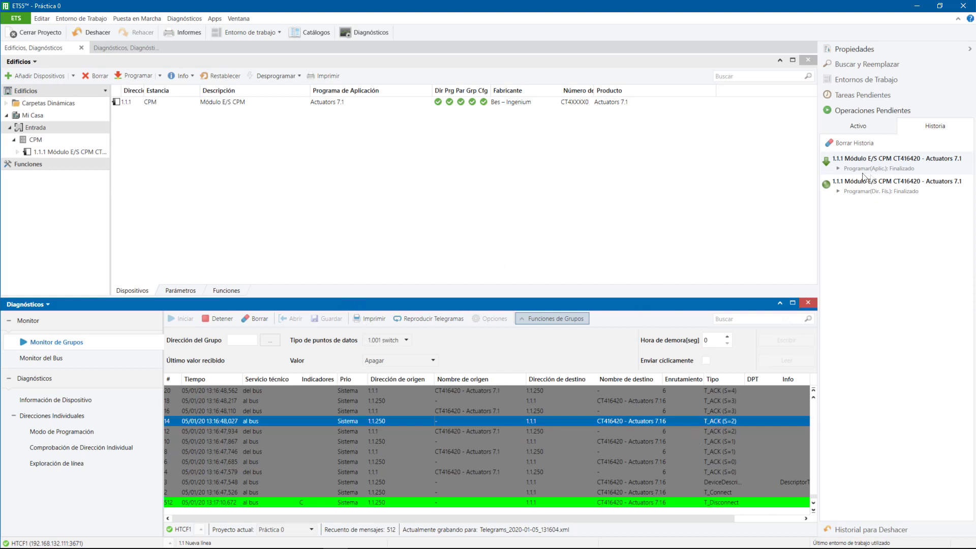
# - Expand the Programar(Aplic.) entry of device 1.1.1 in the operations history to read its connection and times
pyautogui.click(829, 189)
pyautogui.click(829, 189)
pyautogui.click(832, 166)
pyautogui.click(837, 168)
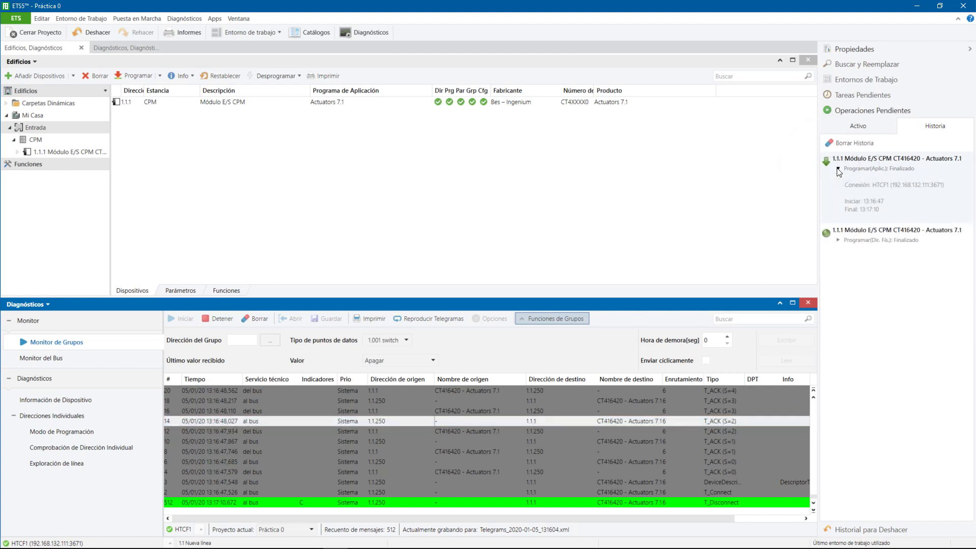
pyautogui.click(896, 184)
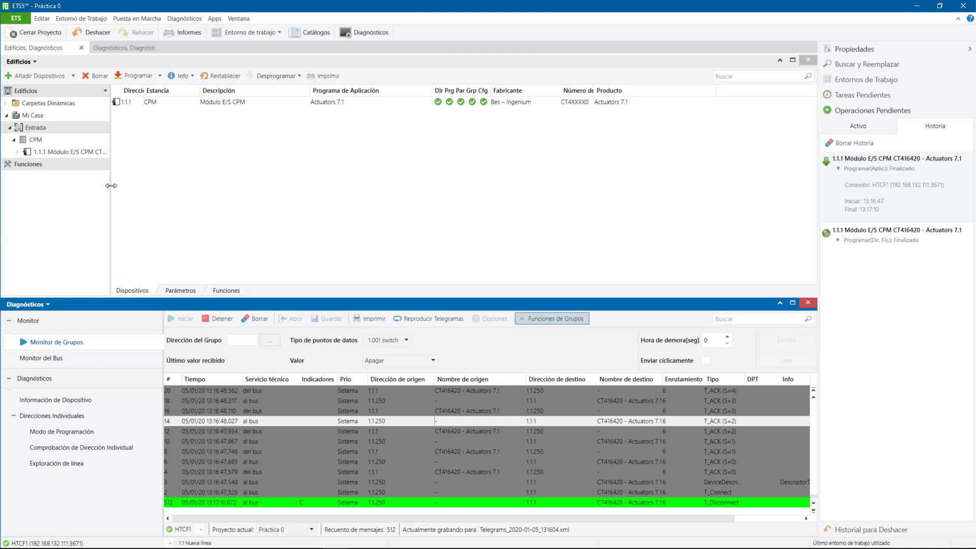
# - Stop the group monitor and switch the Diagnósticos view below Edificios back to Direcciones de Grupo
pyautogui.click(218, 316)
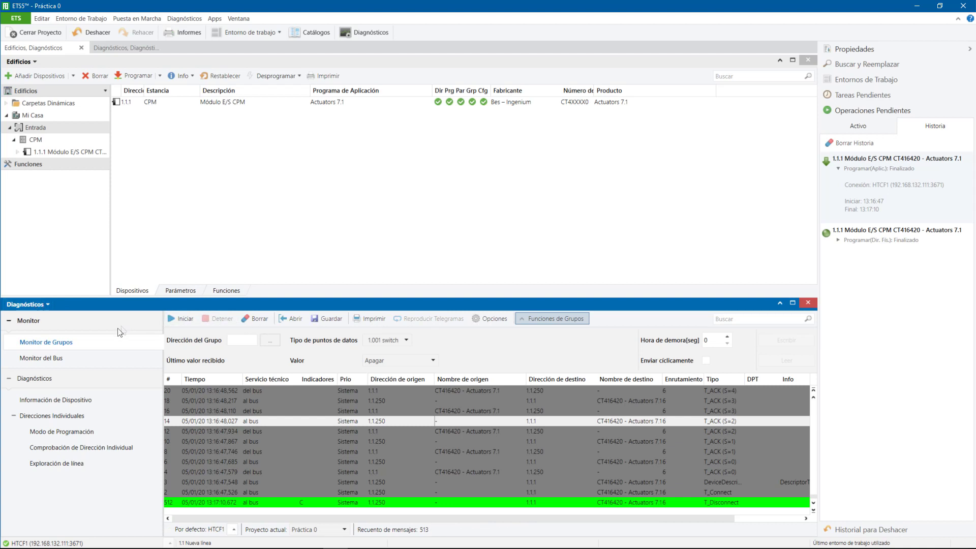
pyautogui.click(41, 305)
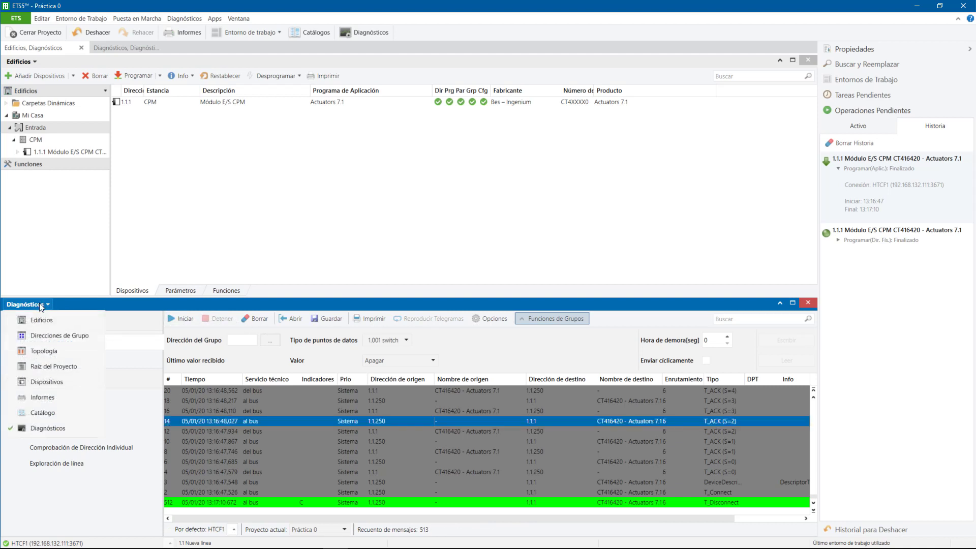
pyautogui.click(48, 334)
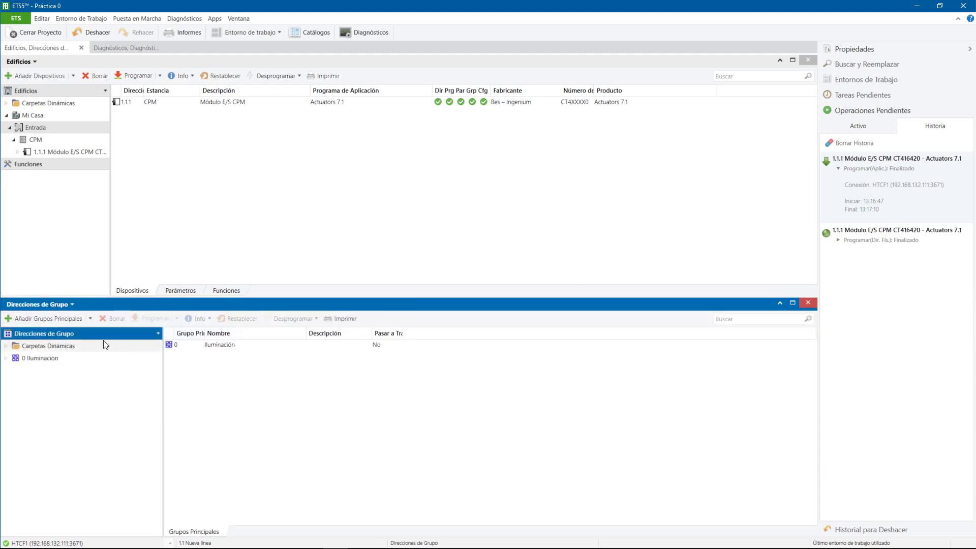
# - Check the Dir, Prg, Par, Grp and Cfg status marks of device 1.1.1 in the Edificios view
pyautogui.click(119, 47)
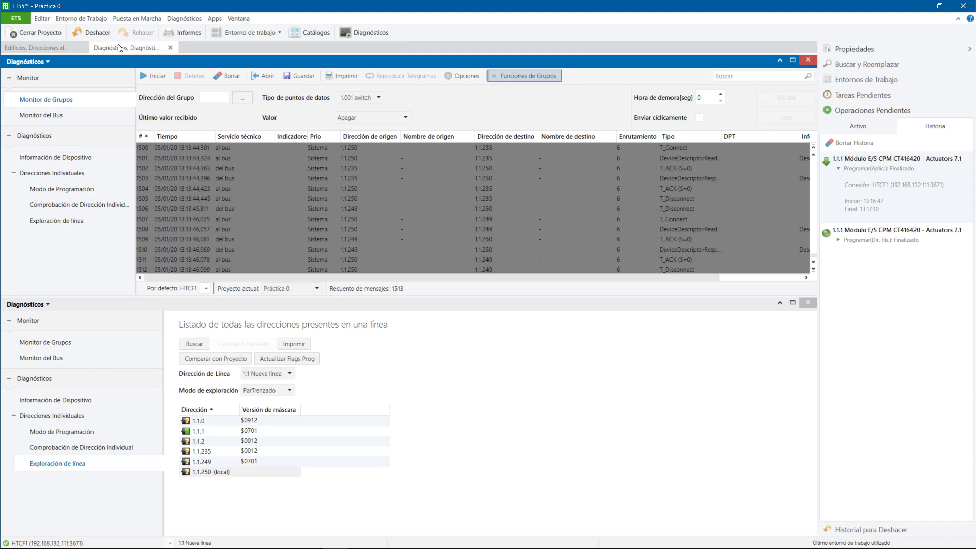
pyautogui.click(44, 48)
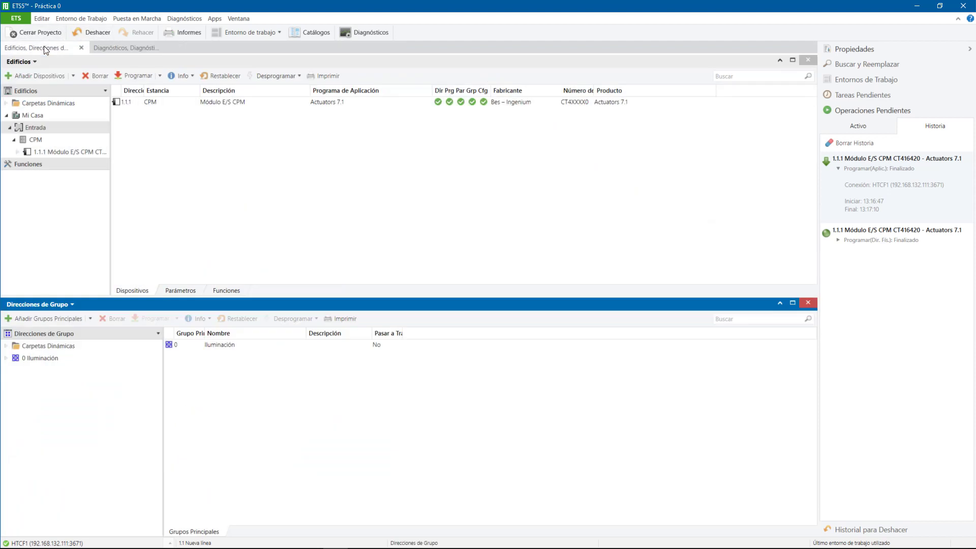
pyautogui.click(445, 105)
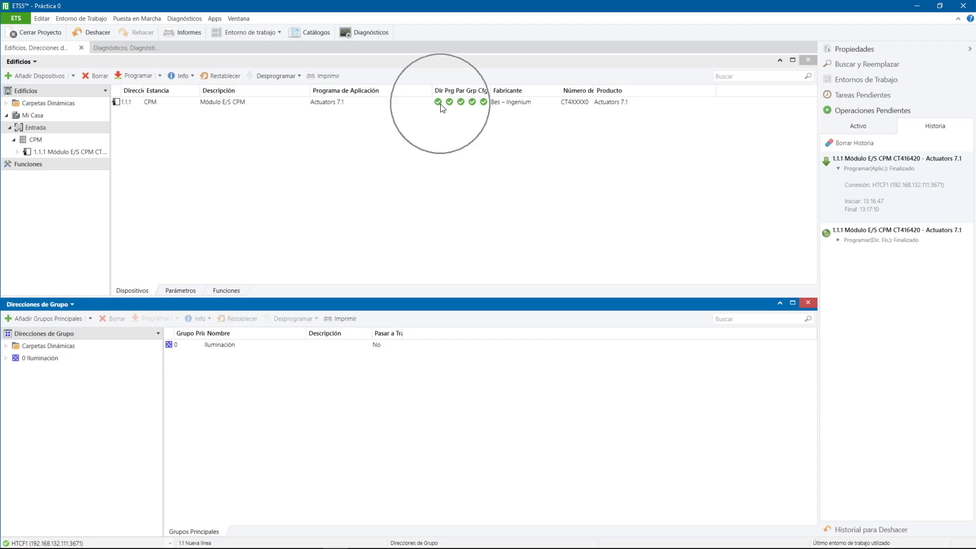
pyautogui.click(449, 106)
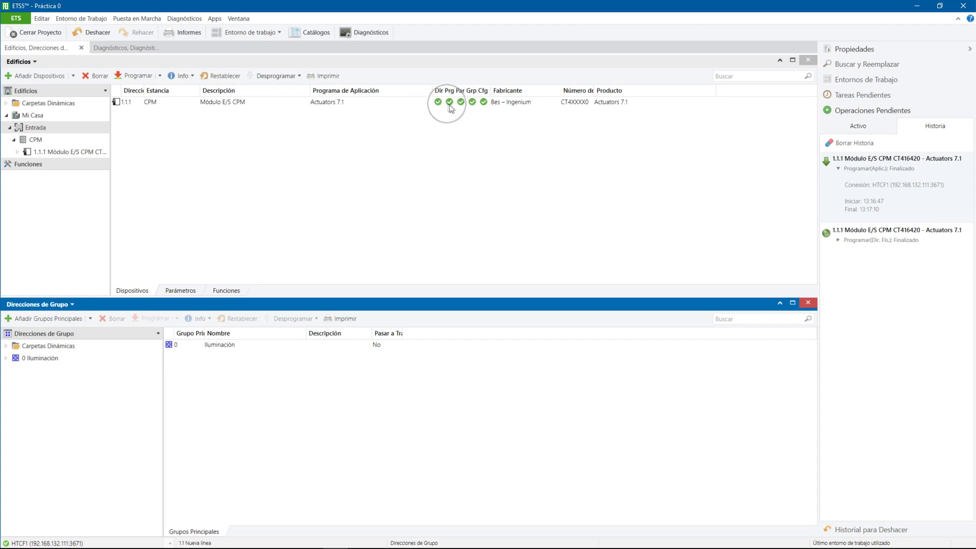
pyautogui.click(482, 105)
pyautogui.click(461, 104)
pyautogui.press('ctrl')
pyautogui.press('ctrl')
# - Go to the project overview and review the copy, restore-point and export commands available for project Práctica 0
pyautogui.click(16, 19)
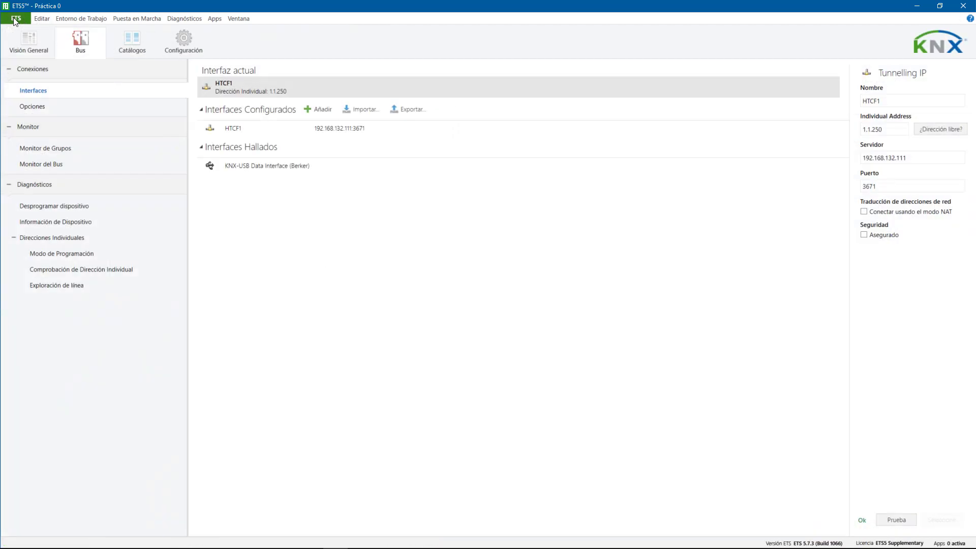
pyautogui.click(29, 42)
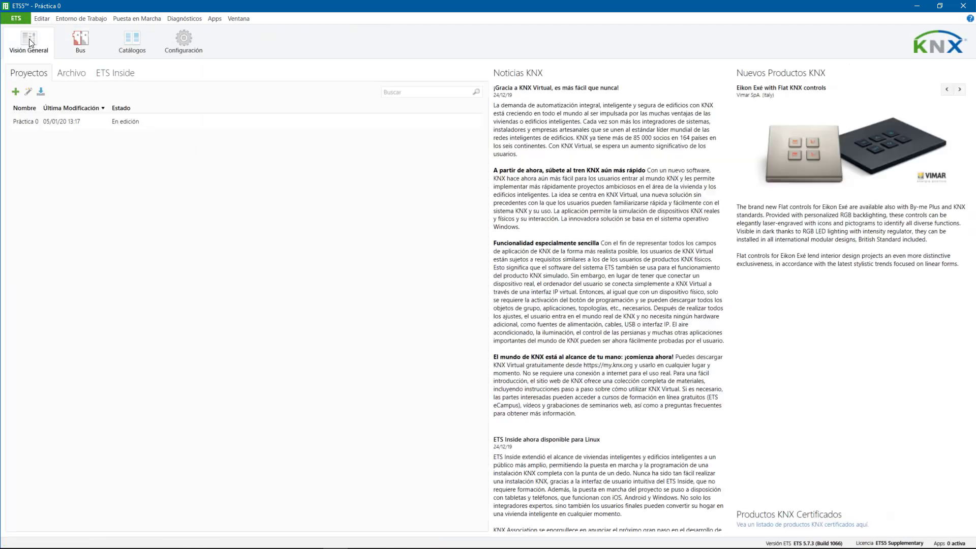
pyautogui.click(61, 126)
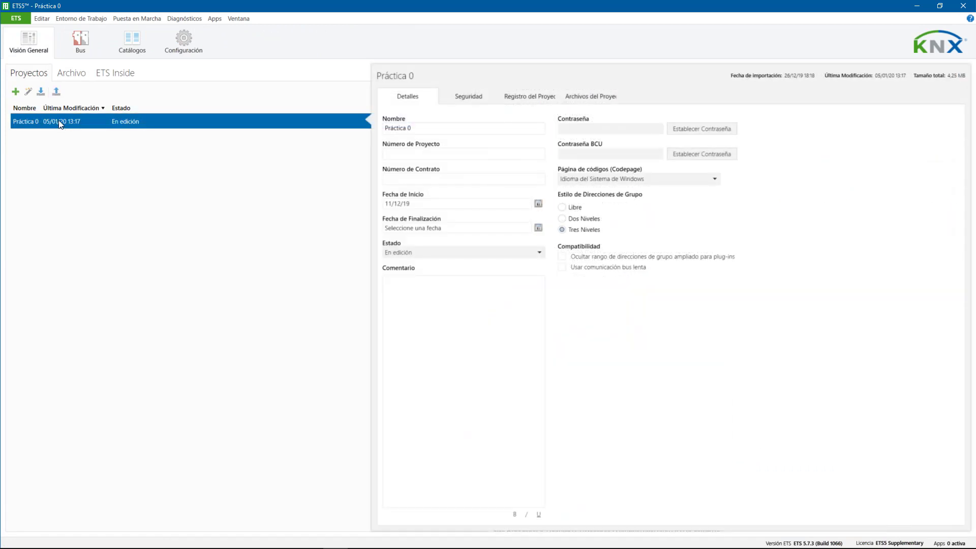
pyautogui.rightClick(60, 122)
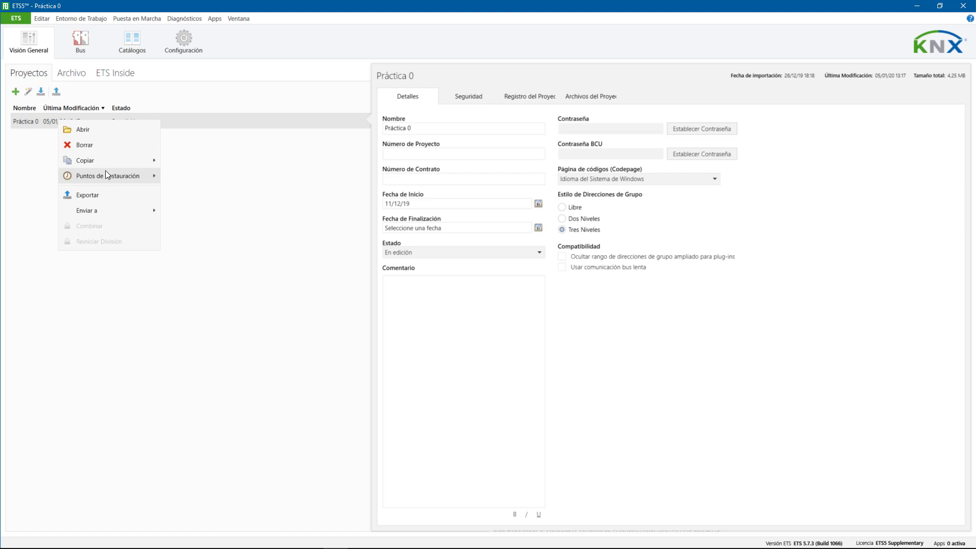
pyautogui.moveTo(103, 162)
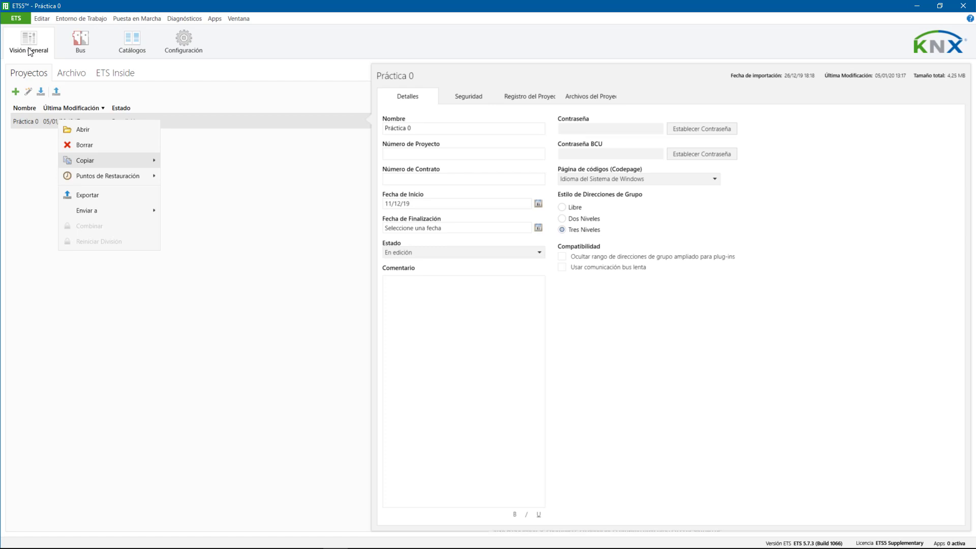
pyautogui.click(31, 51)
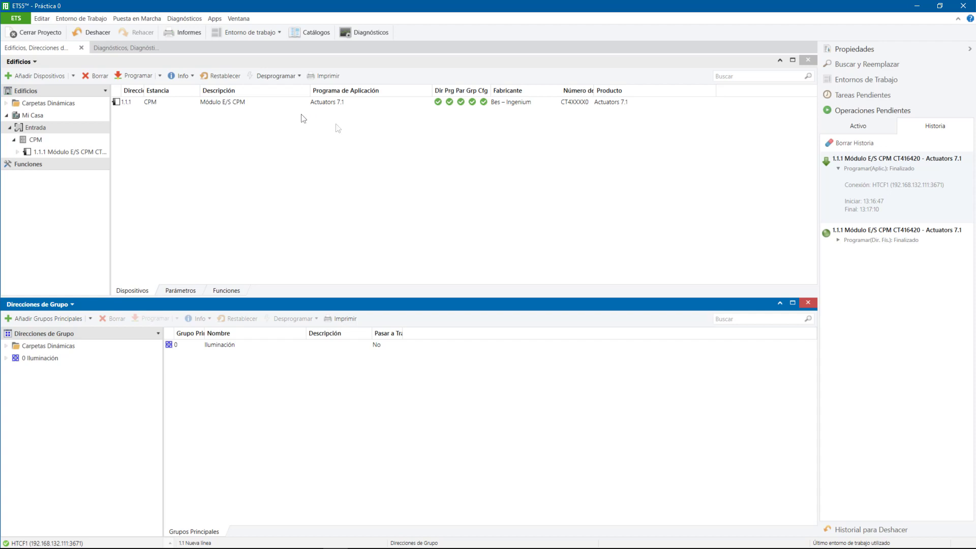
# - Show Monitor del Bus in the Diagnósticos view that holds the line scan, and clear the group monitor's telegram list
pyautogui.click(117, 47)
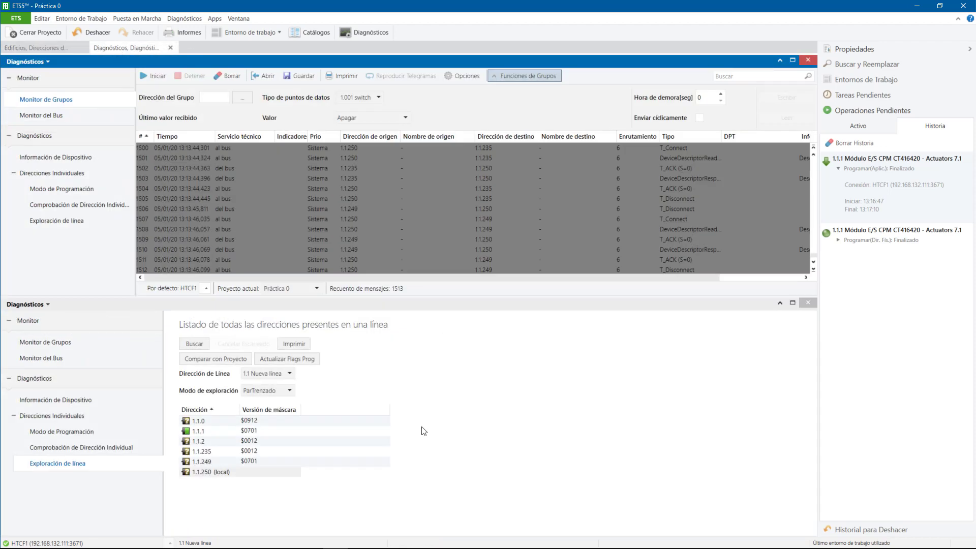
pyautogui.click(53, 359)
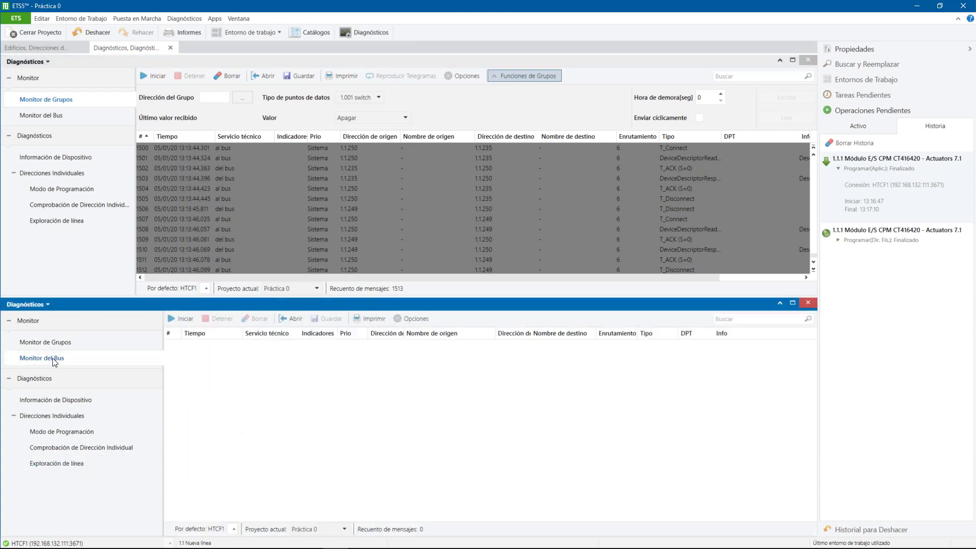
pyautogui.moveTo(163, 404); pyautogui.dragTo(135, 394)
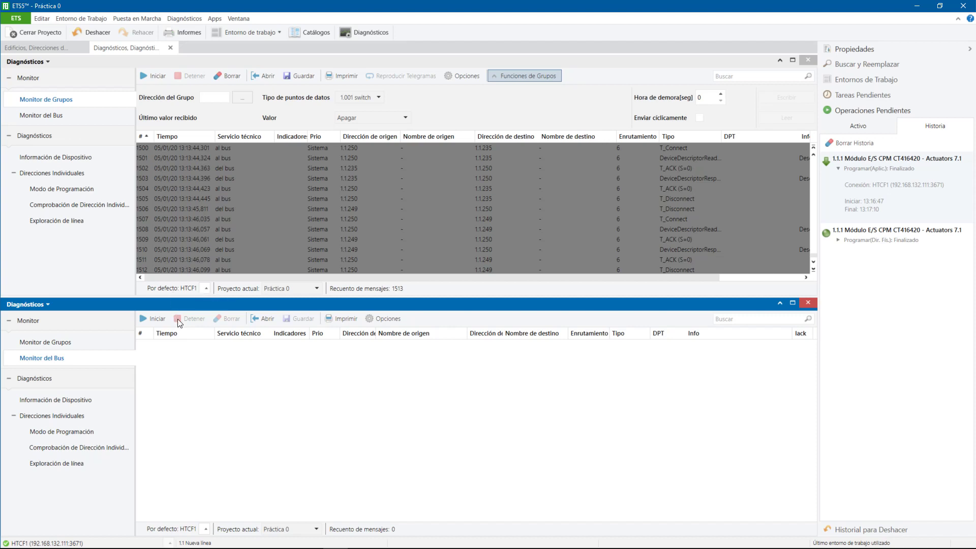
pyautogui.click(237, 76)
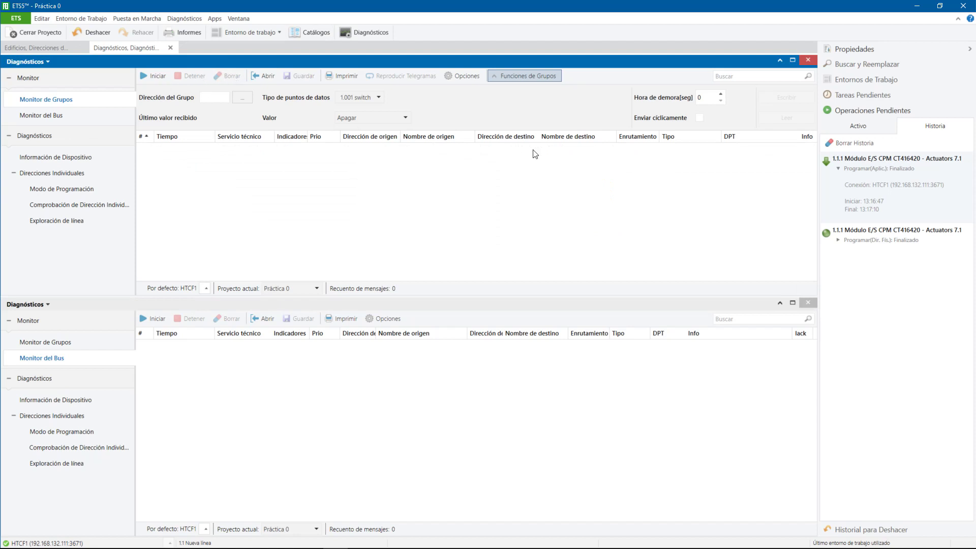
# - Review the group monitor's General, Grabando, Coloración and Condiciones options without changing them
pyautogui.click(463, 78)
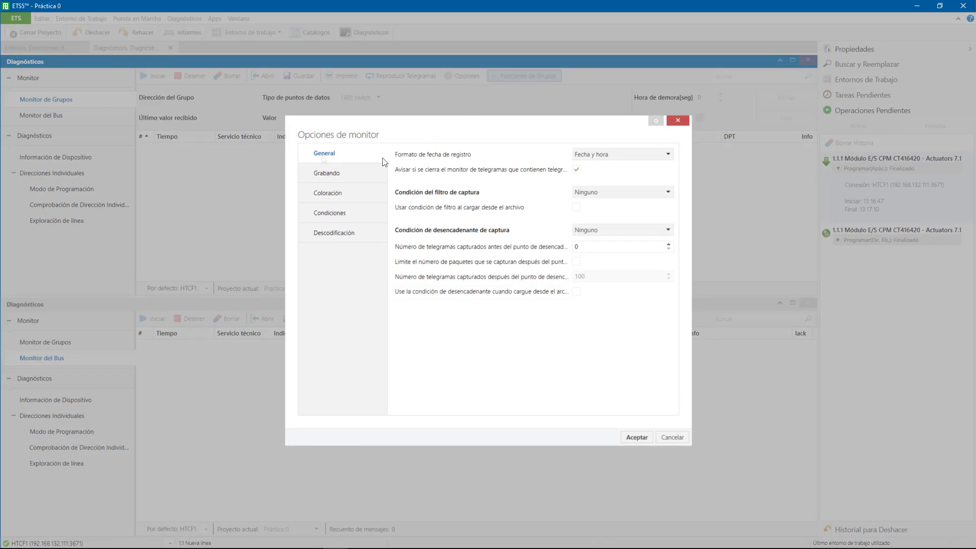
pyautogui.click(335, 174)
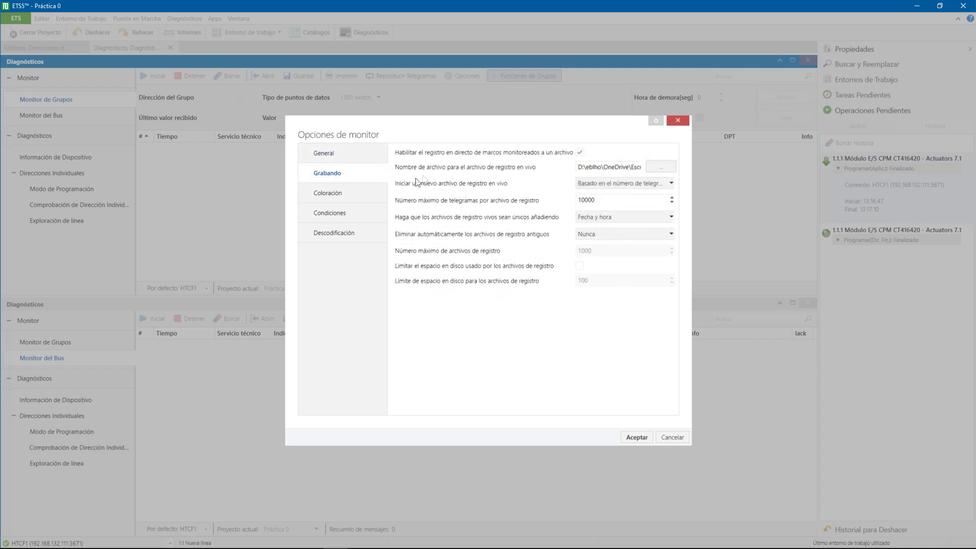
pyautogui.click(328, 194)
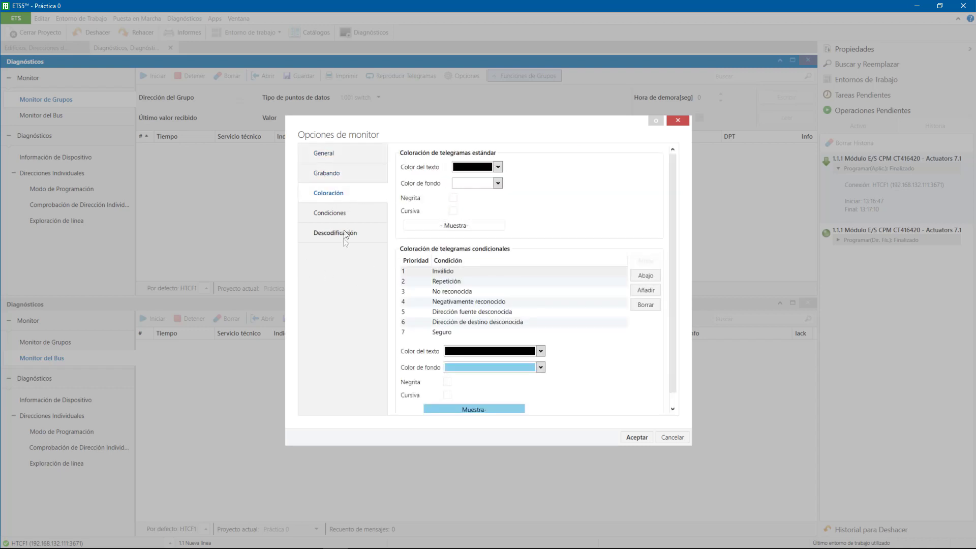
pyautogui.click(340, 213)
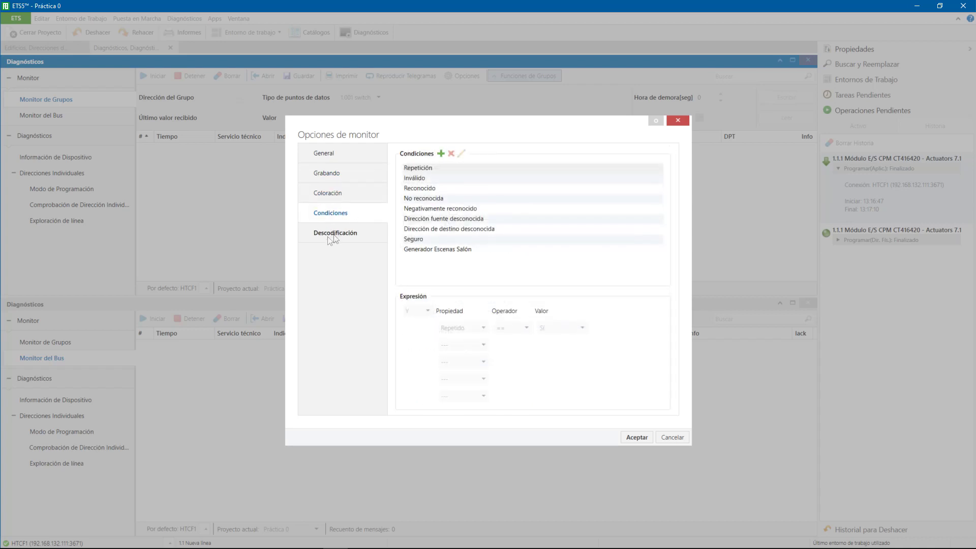
pyautogui.click(672, 437)
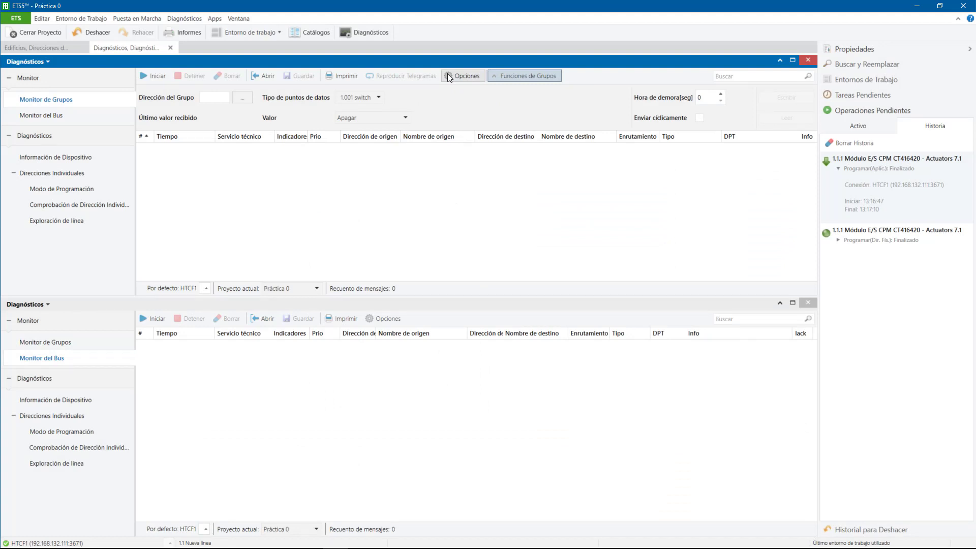
# - Start the group monitor on HTCF1 and set the bus monitor's interface to KNX-USB Data Interface (Berker)
pyautogui.click(146, 75)
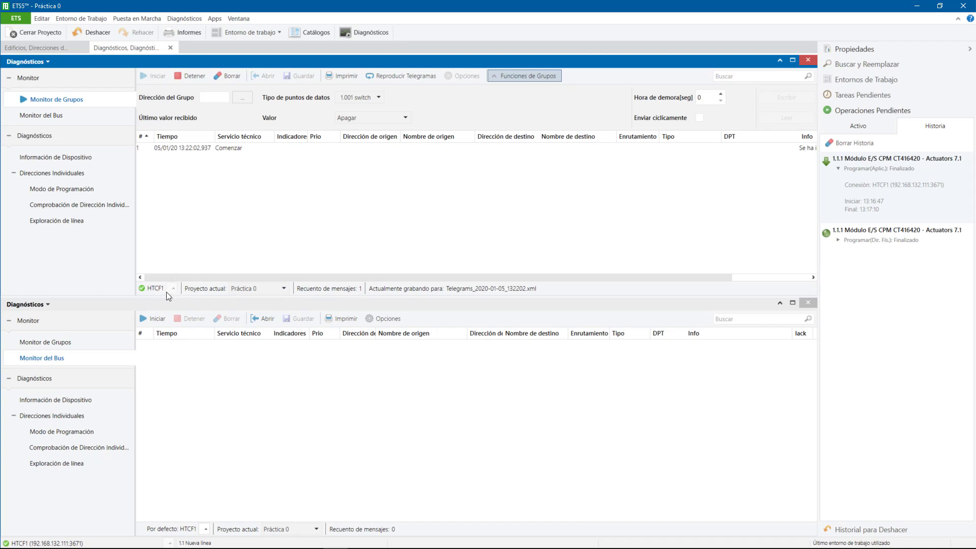
pyautogui.click(205, 529)
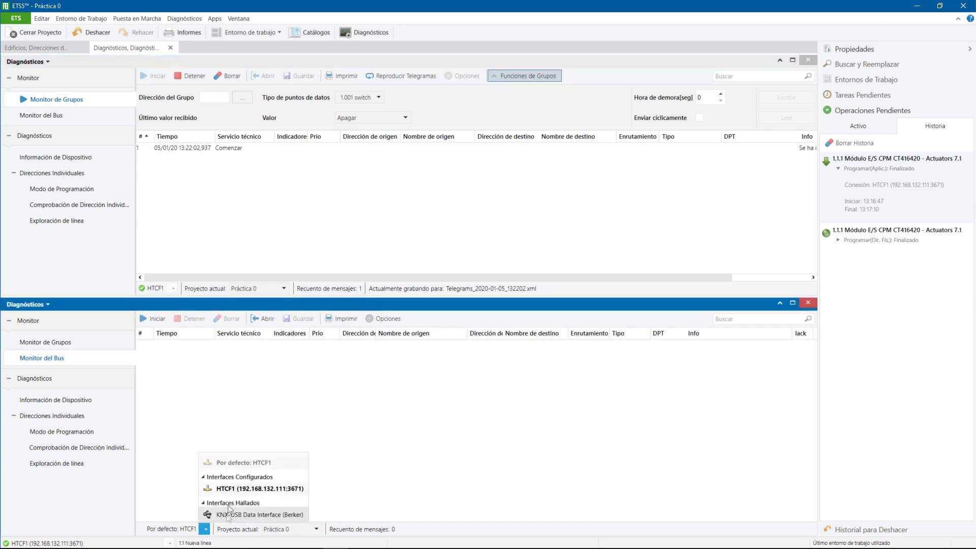
pyautogui.click(240, 514)
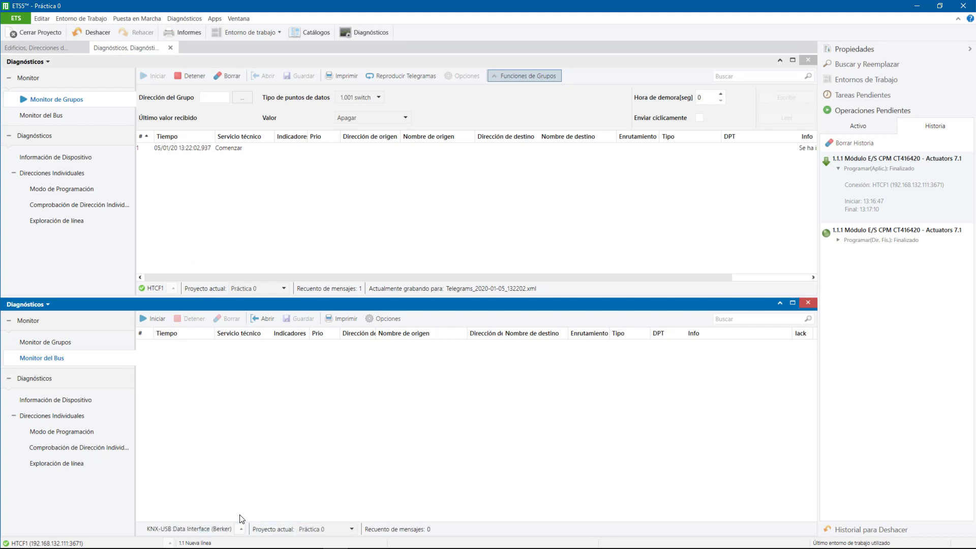
# - Test the connection of the KNX-USB Data Interface (Berker) in the bus interface settings
pyautogui.click(15, 18)
pyautogui.click(80, 40)
pyautogui.click(280, 166)
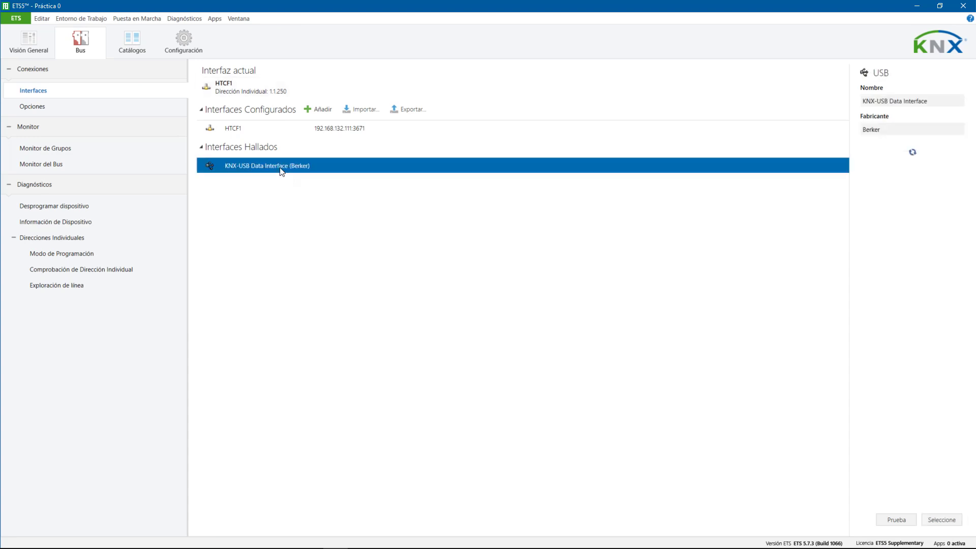
pyautogui.click(898, 517)
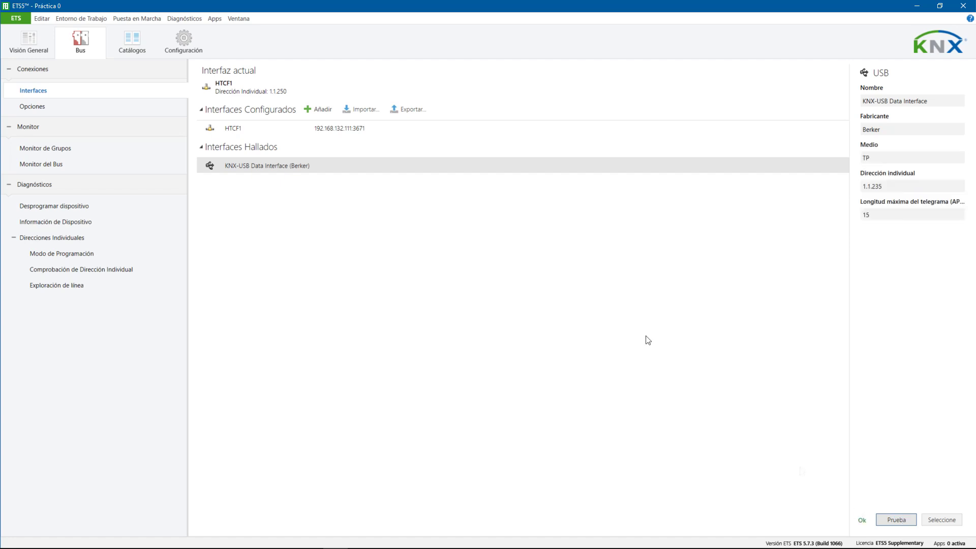
# - Return to the project's diagnostics and start the bus monitor over the KNX-USB Data Interface (Berker)
pyautogui.click(20, 18)
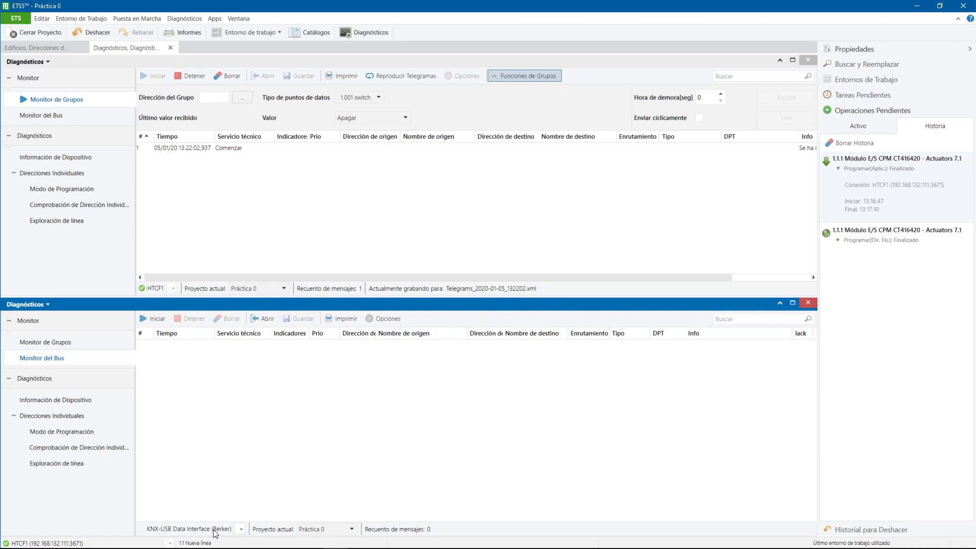
pyautogui.click(150, 321)
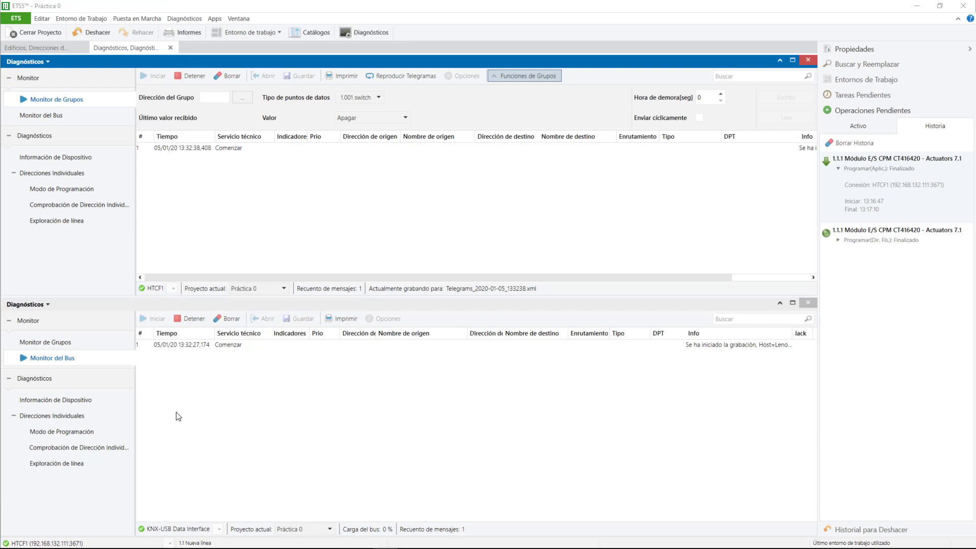
pyautogui.click(179, 416)
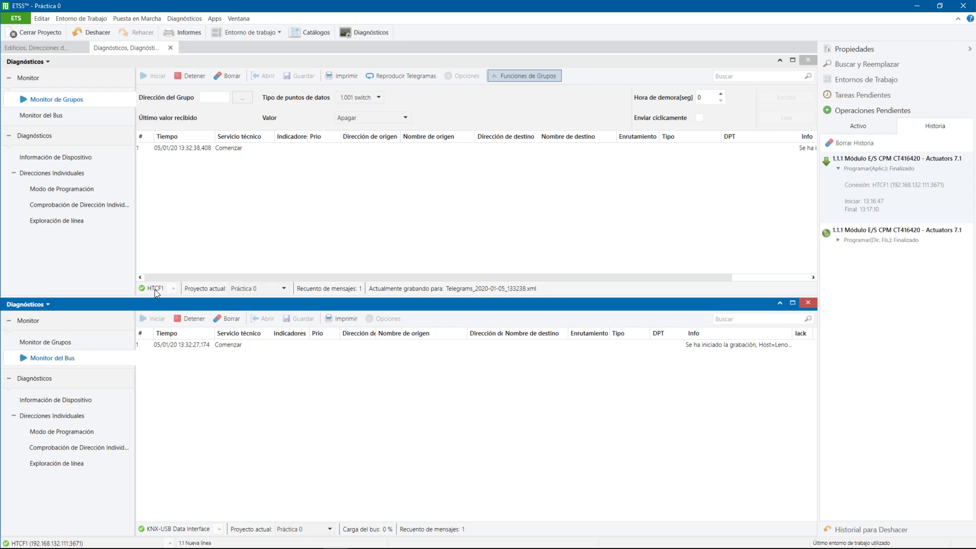
# - Compare the details of the KNX-USB Data Interface (Berker) with those of the current HTCF1 interface
pyautogui.click(17, 19)
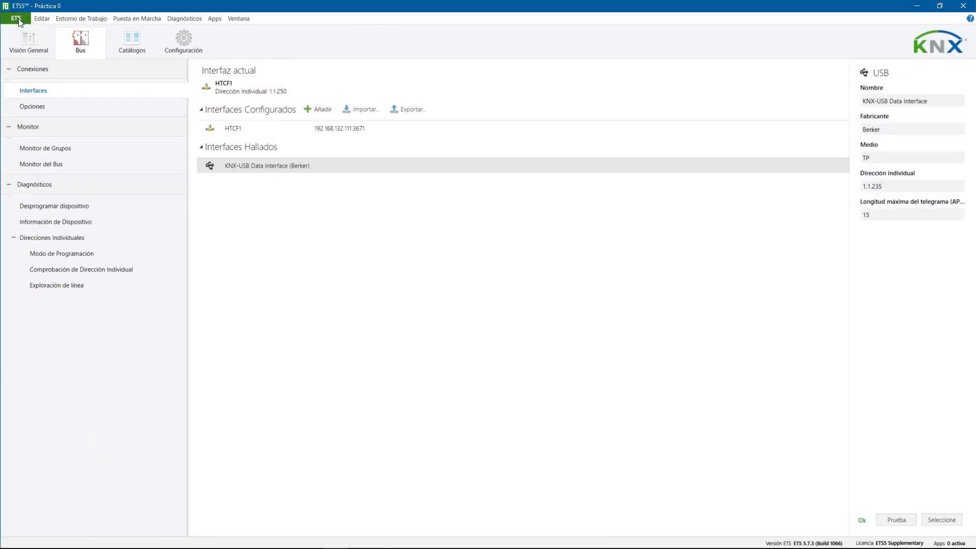
pyautogui.click(252, 164)
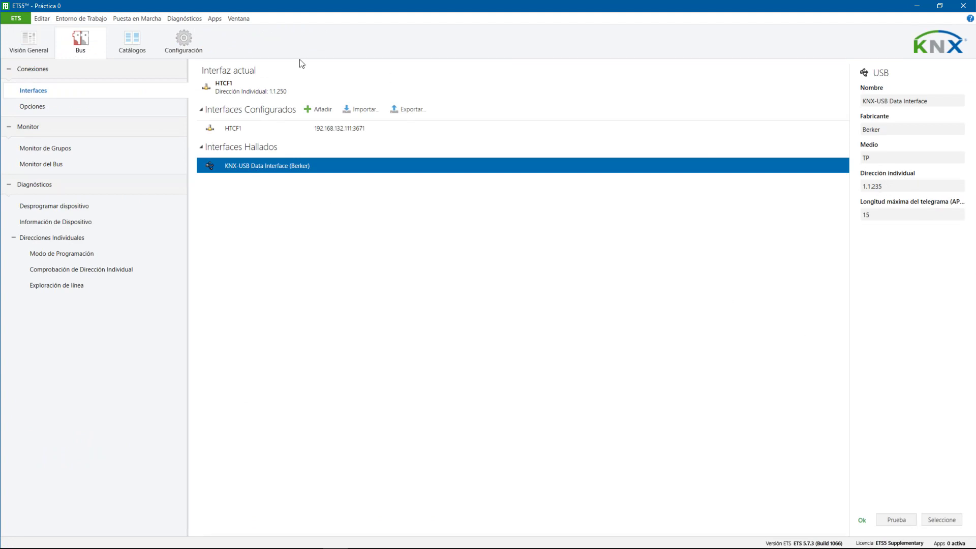
pyautogui.click(283, 84)
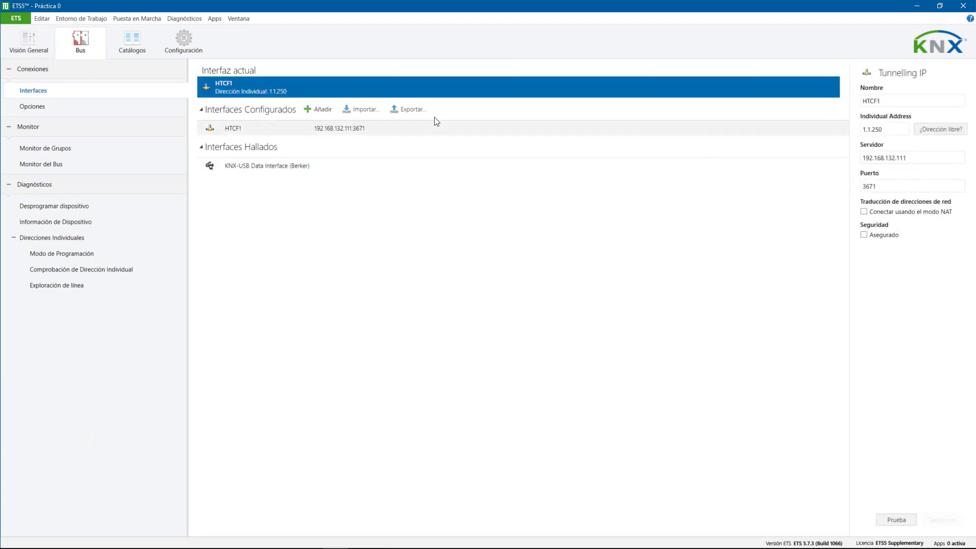
pyautogui.click(16, 18)
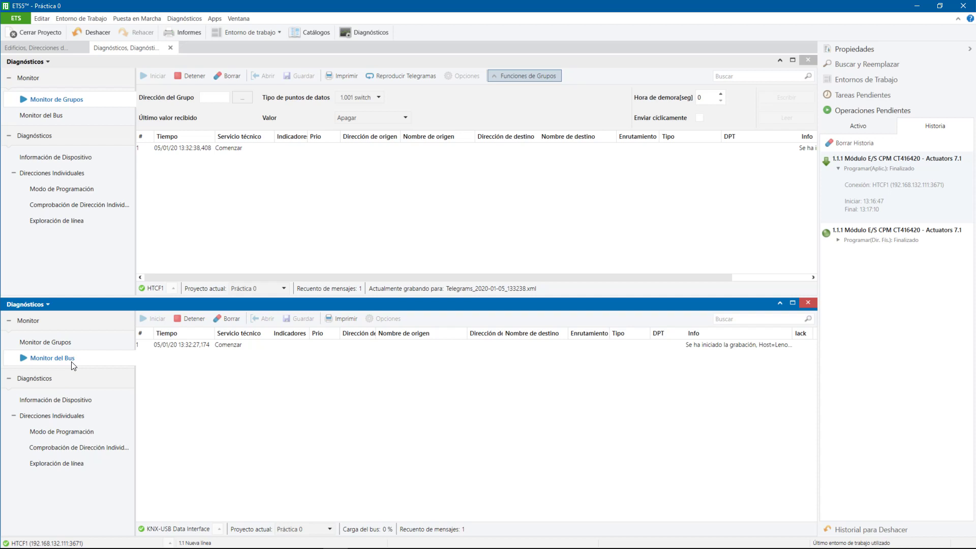
# - Switch the stopped group monitor to KNX-USB Data Interface (Berker) and try to start it while the bus monitor is running
pyautogui.click(191, 77)
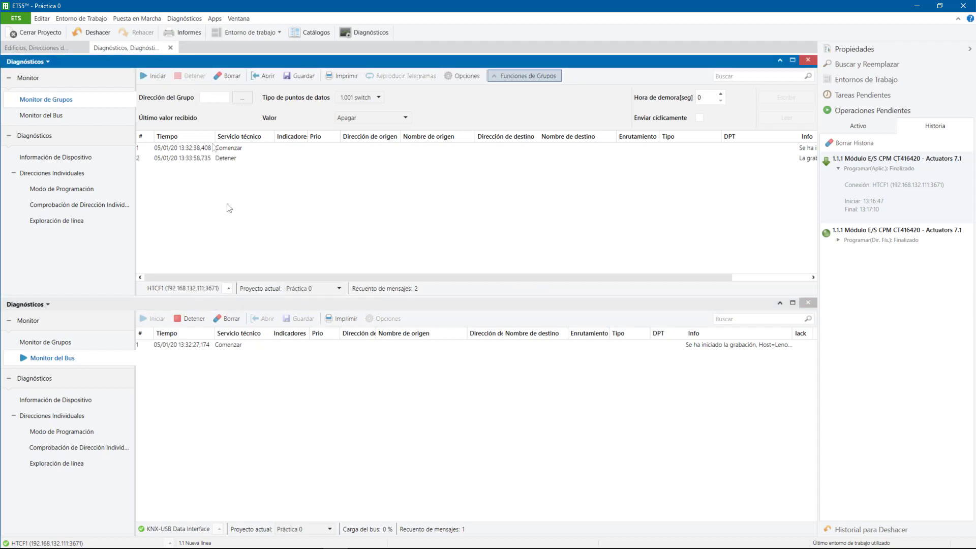
pyautogui.click(227, 288)
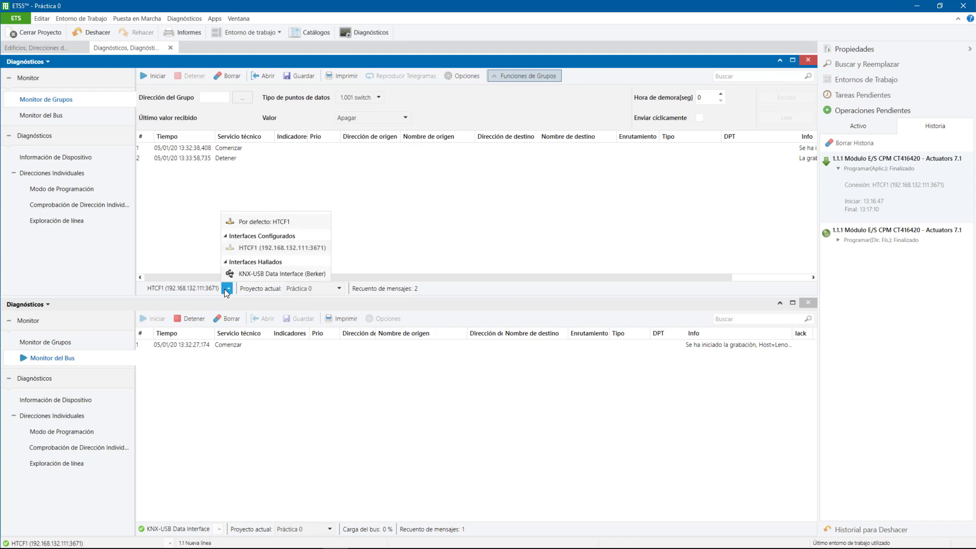
pyautogui.click(250, 275)
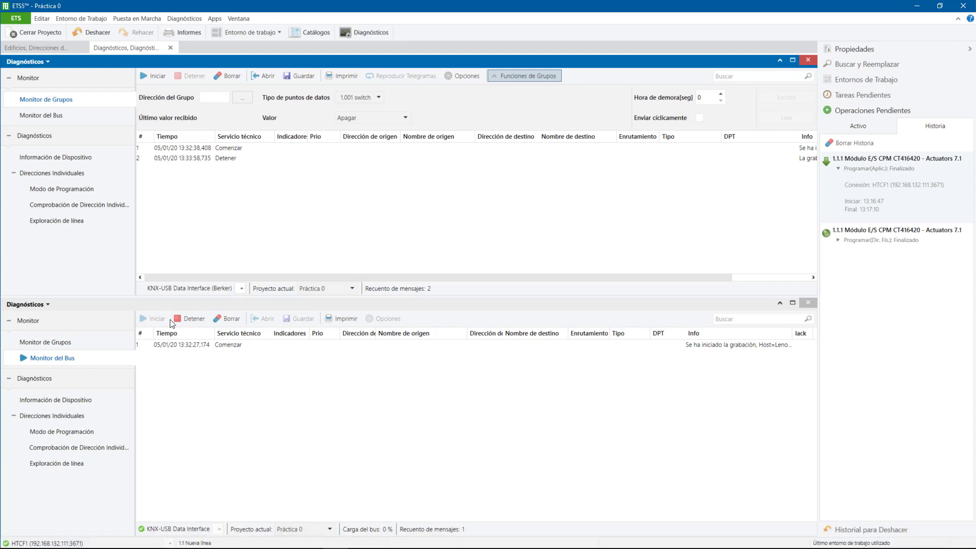
pyautogui.press('ctrl')
pyautogui.click(156, 77)
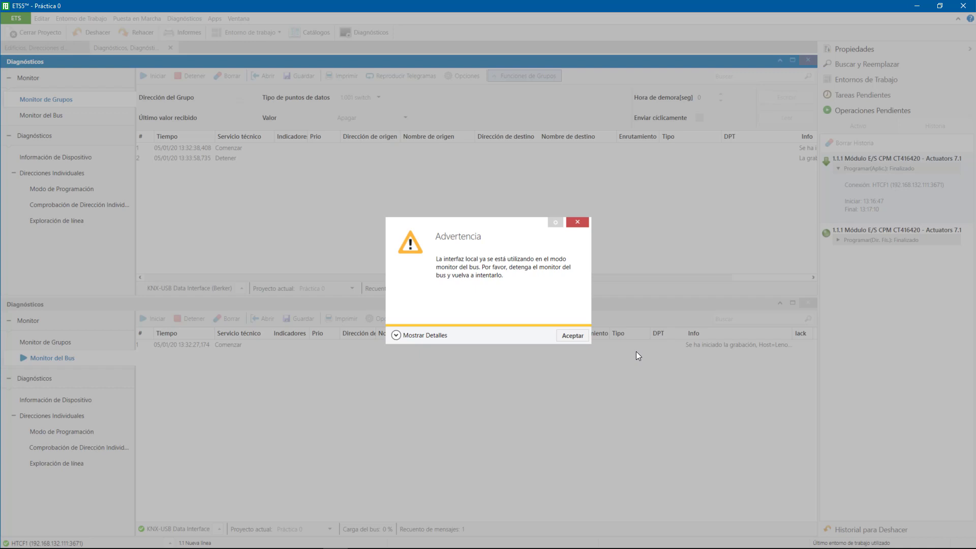
# - Dismiss the warning, review the group monitor's available interfaces and stop the bus monitor
pyautogui.click(582, 334)
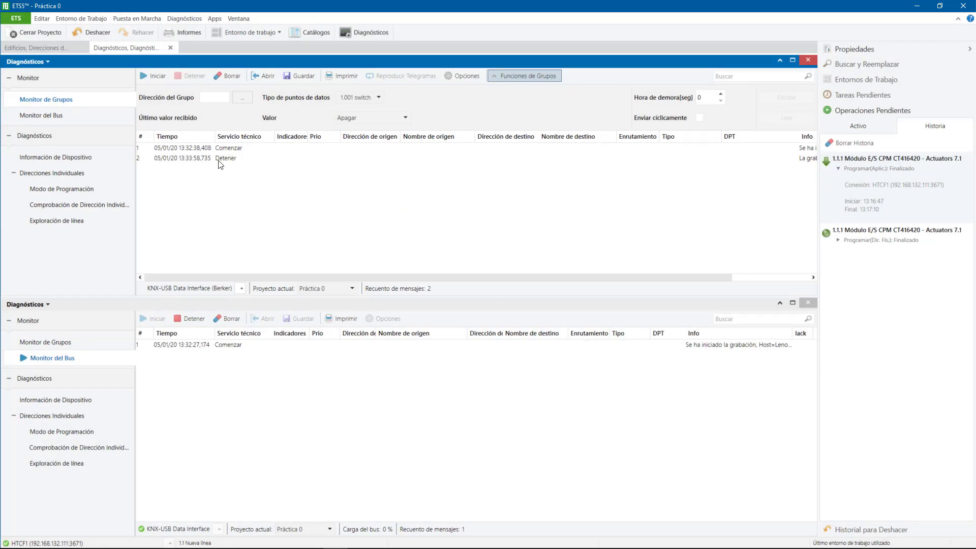
pyautogui.click(242, 288)
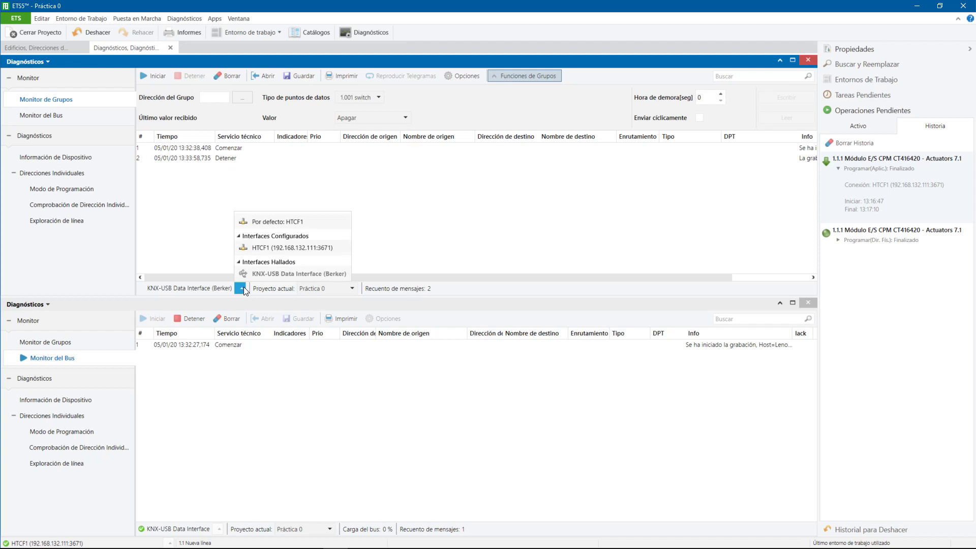
pyautogui.click(457, 274)
pyautogui.click(196, 322)
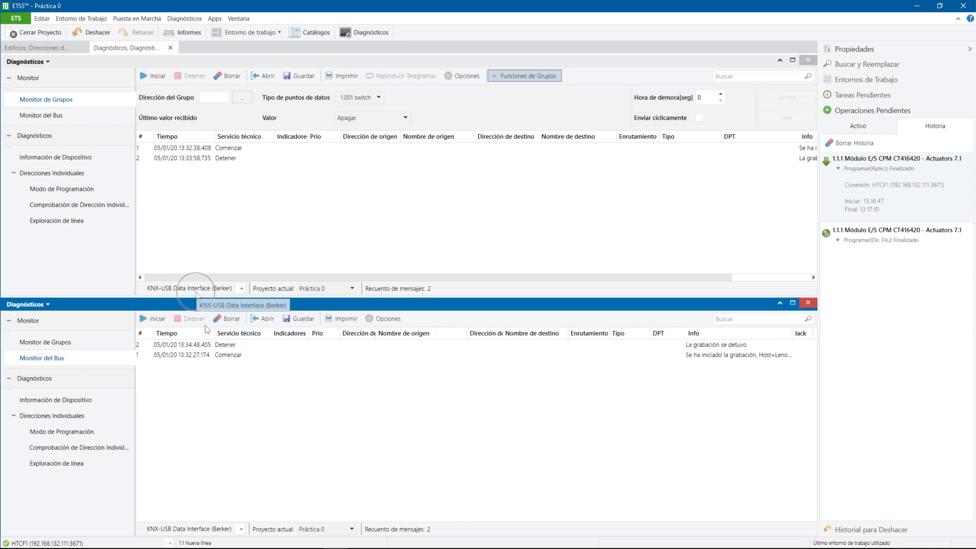
# - Start the group monitor over KNX-USB Data Interface (Berker) and try to start the bus monitor on the same interface
pyautogui.click(151, 74)
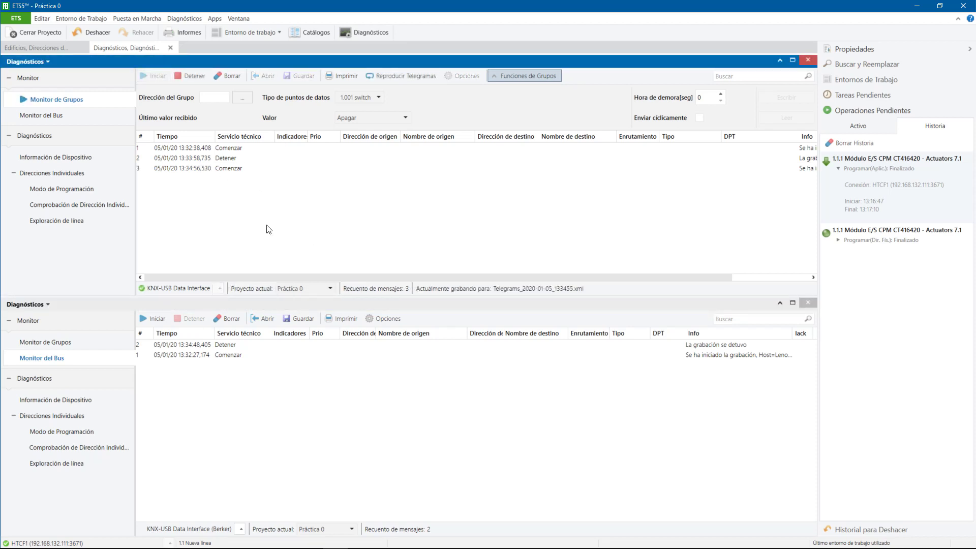
pyautogui.click(154, 319)
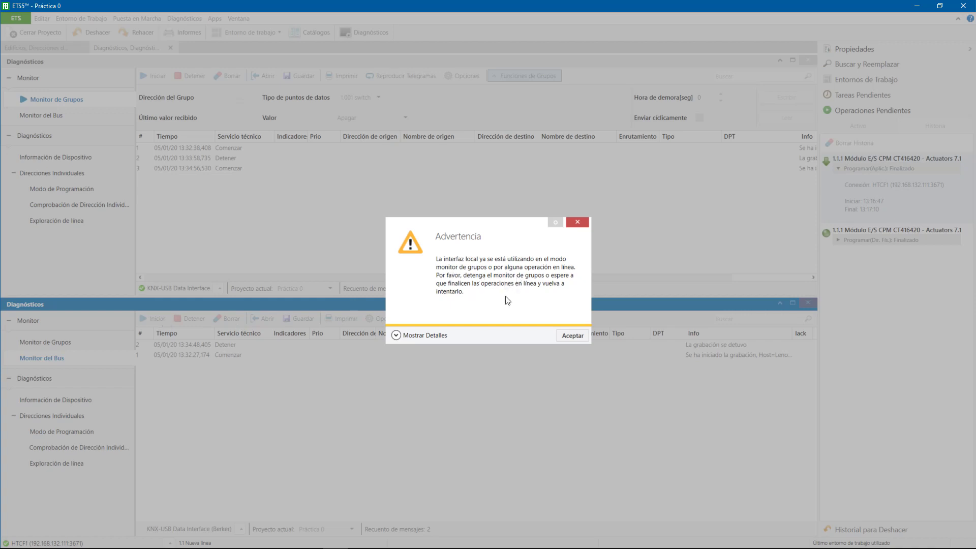
pyautogui.click(578, 223)
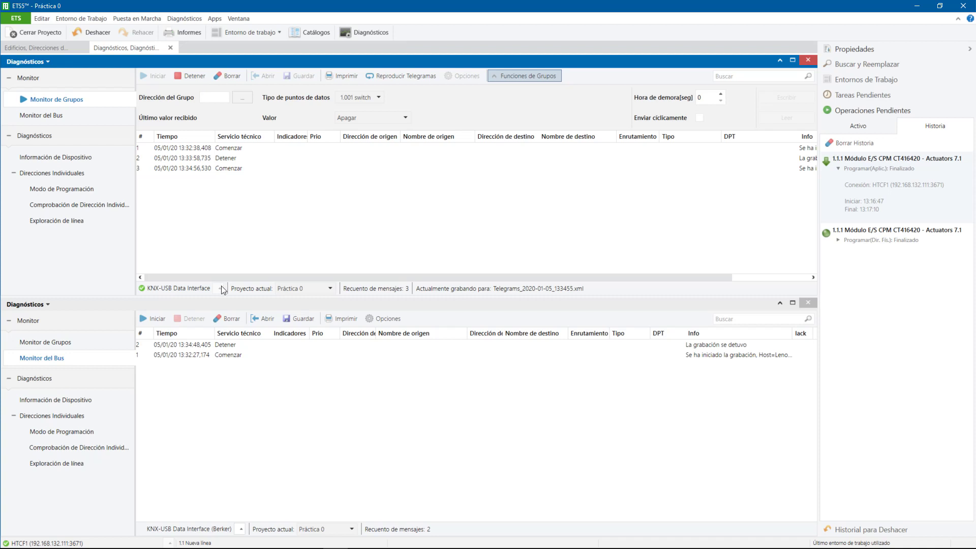
# - Stop the group monitor and switch its interface to HTCF1 (192.168.132.111:3671)
pyautogui.click(189, 72)
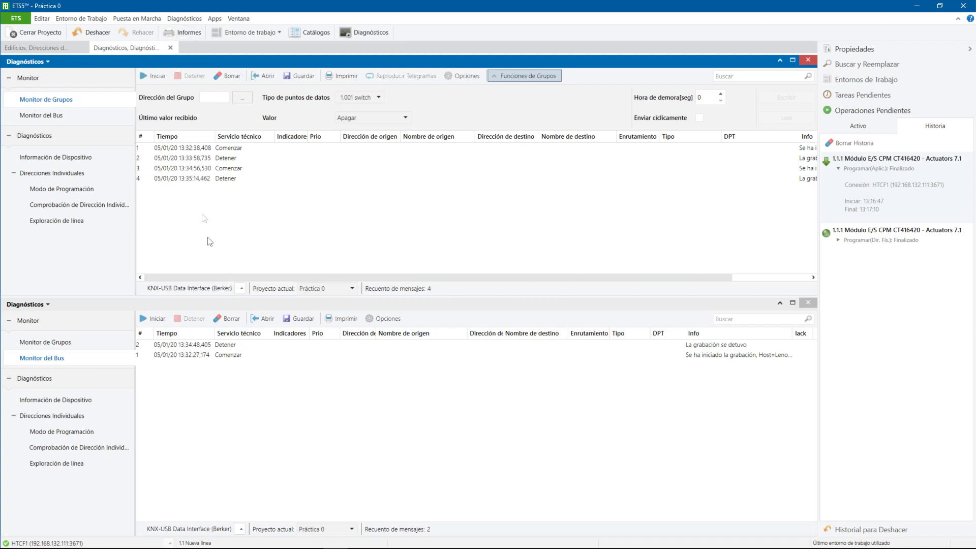
pyautogui.click(242, 288)
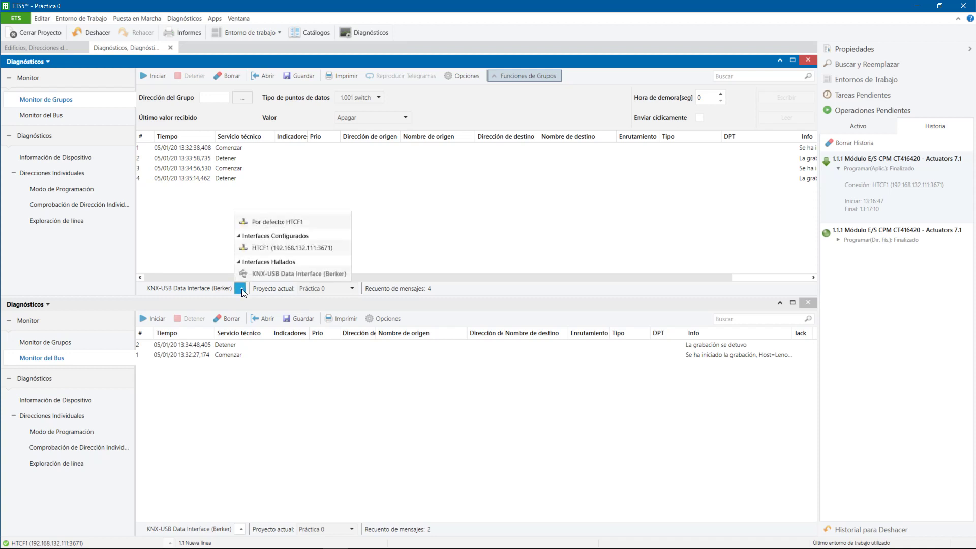
pyautogui.click(261, 248)
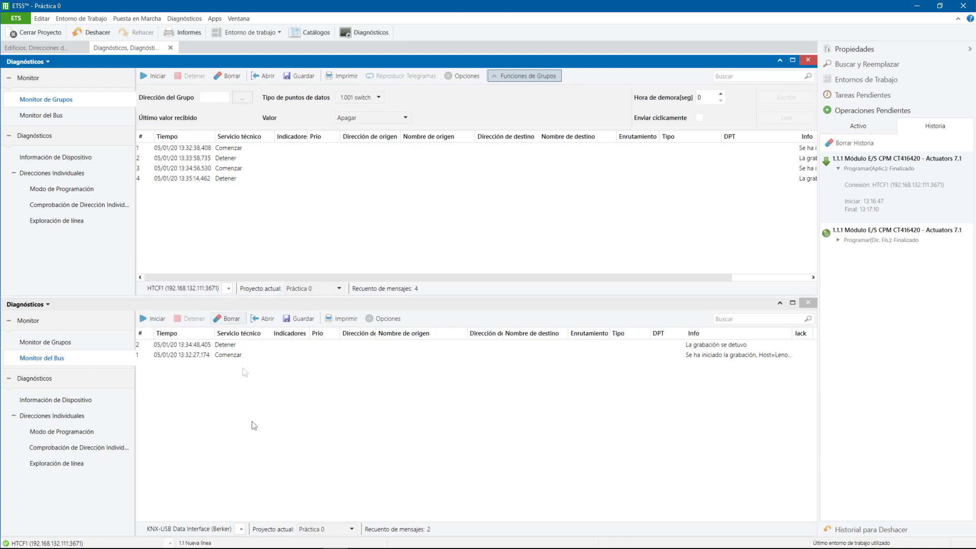
# - Clear both monitors' telegram lists and start the group monitor over HTCF1 and the bus monitor over KNX-USB Data Interface (Berker)
pyautogui.click(230, 75)
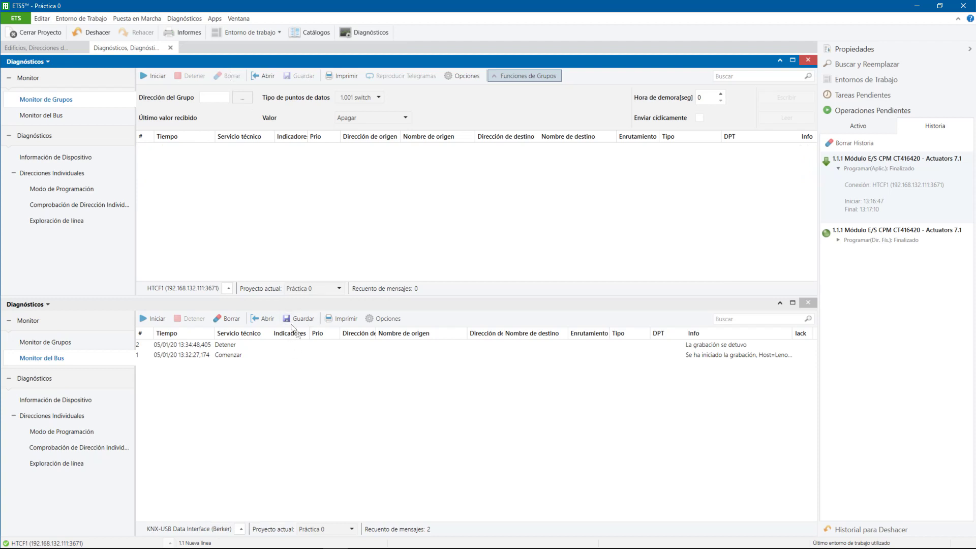
pyautogui.click(231, 319)
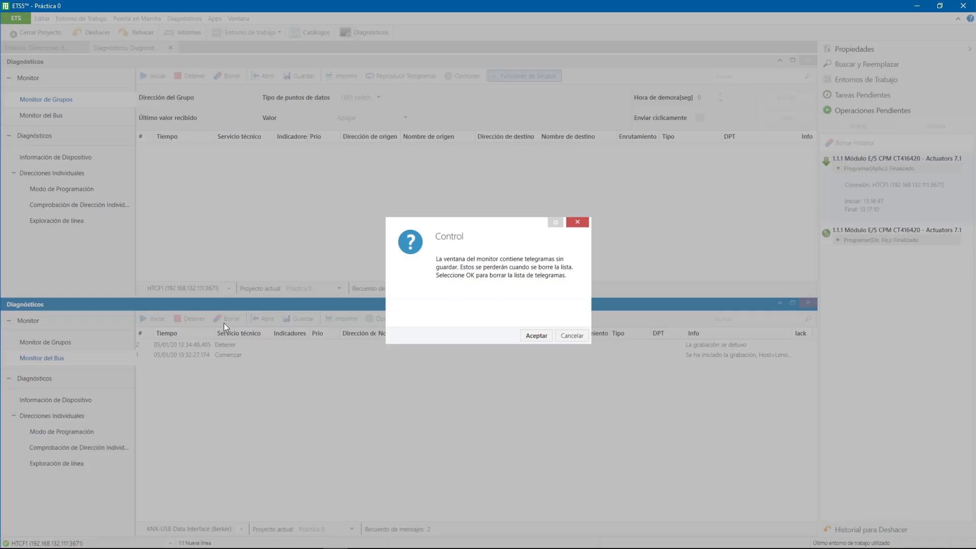
pyautogui.click(544, 334)
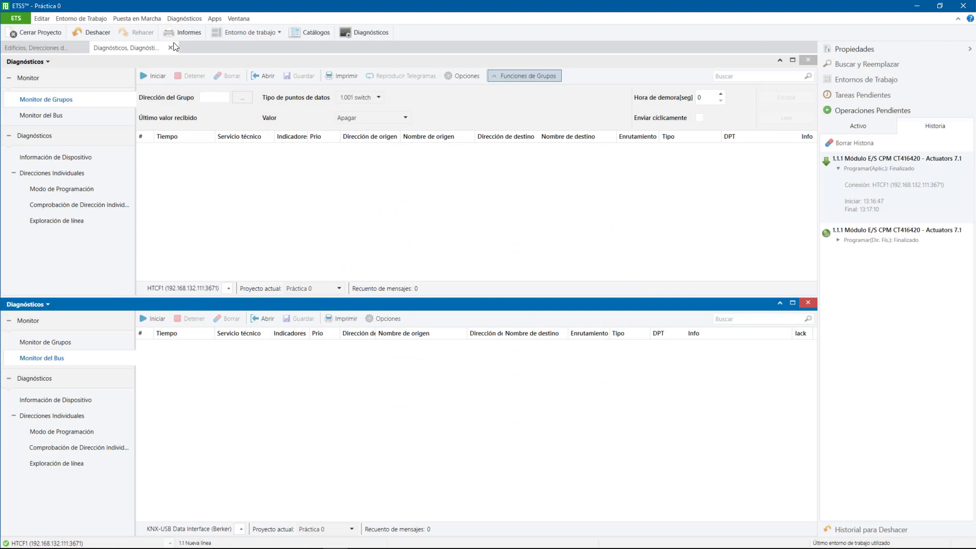
pyautogui.click(160, 75)
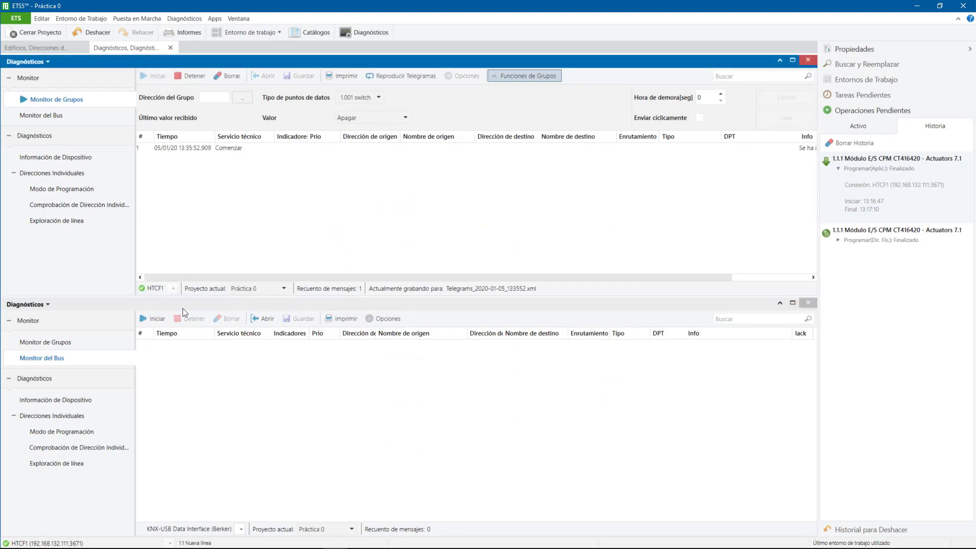
pyautogui.click(155, 319)
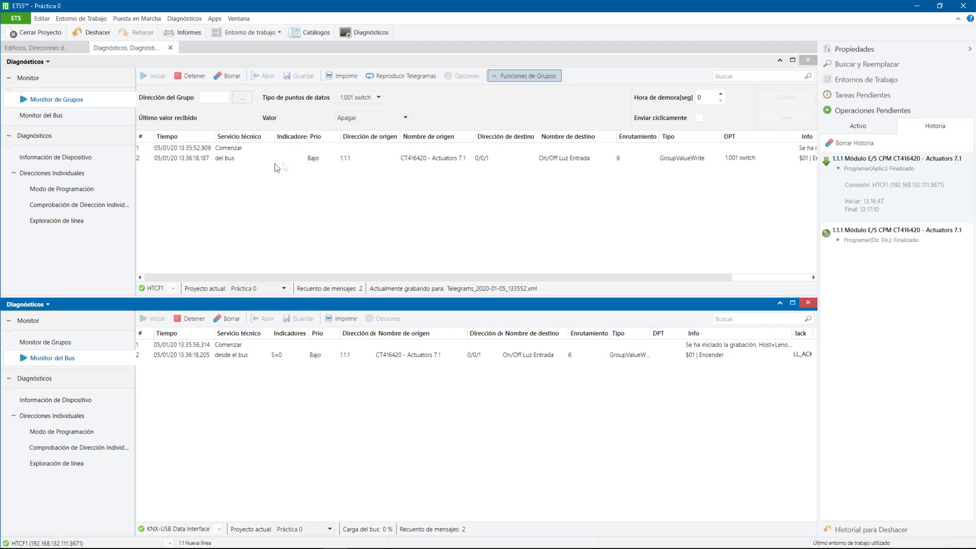
# - Collapse the properties sidebar and widen the bus monitor's Iack column to inspect the 0/0/1 telegram in both monitors
pyautogui.click(355, 158)
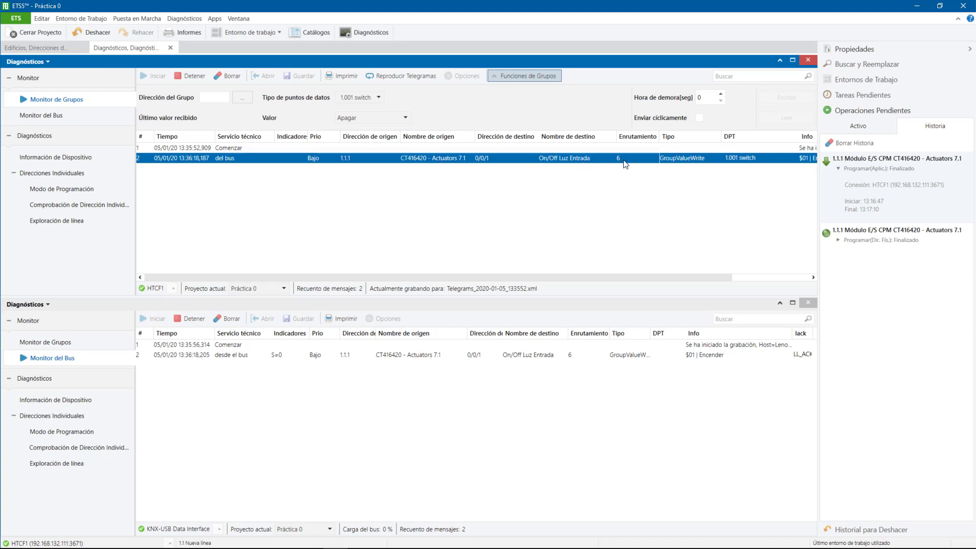
pyautogui.click(970, 50)
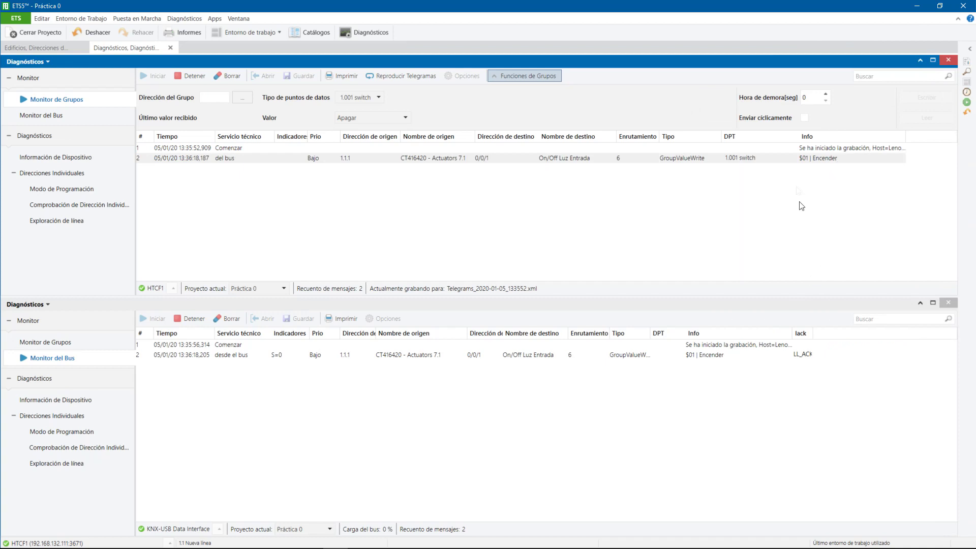
pyautogui.moveTo(811, 337); pyautogui.dragTo(819, 337)
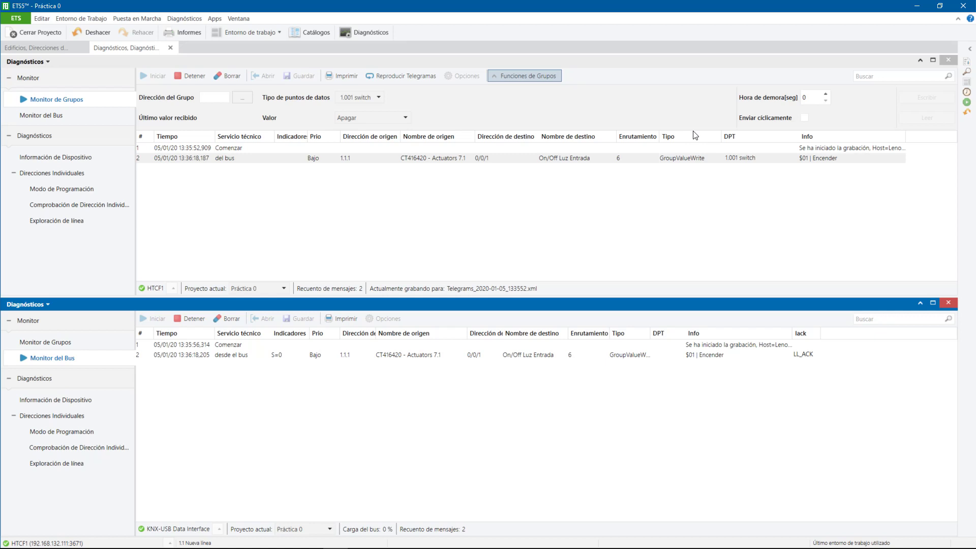
pyautogui.click(811, 359)
# - Compare the Info values of the 0/0/1 telegrams in both monitors and examine their Iack values in the bus monitor
pyautogui.click(818, 166)
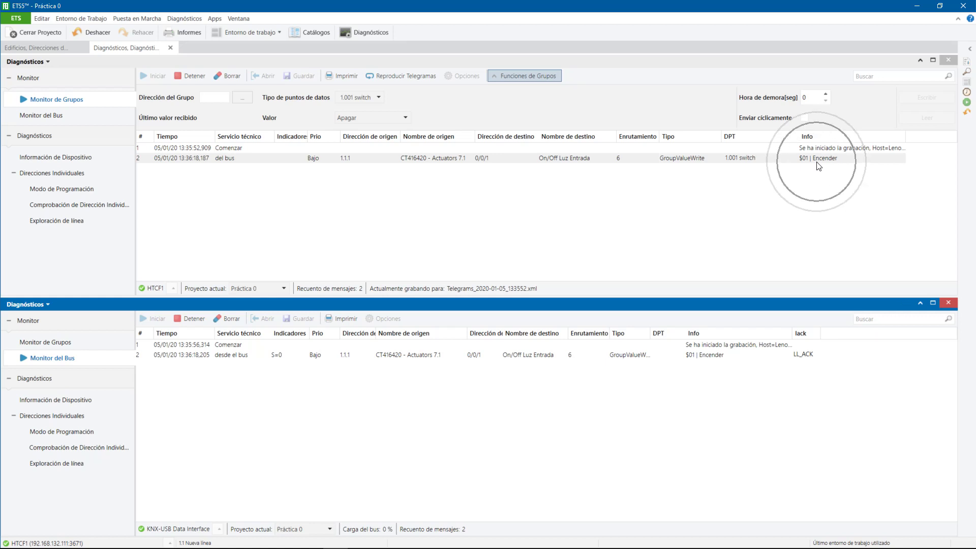
pyautogui.click(725, 357)
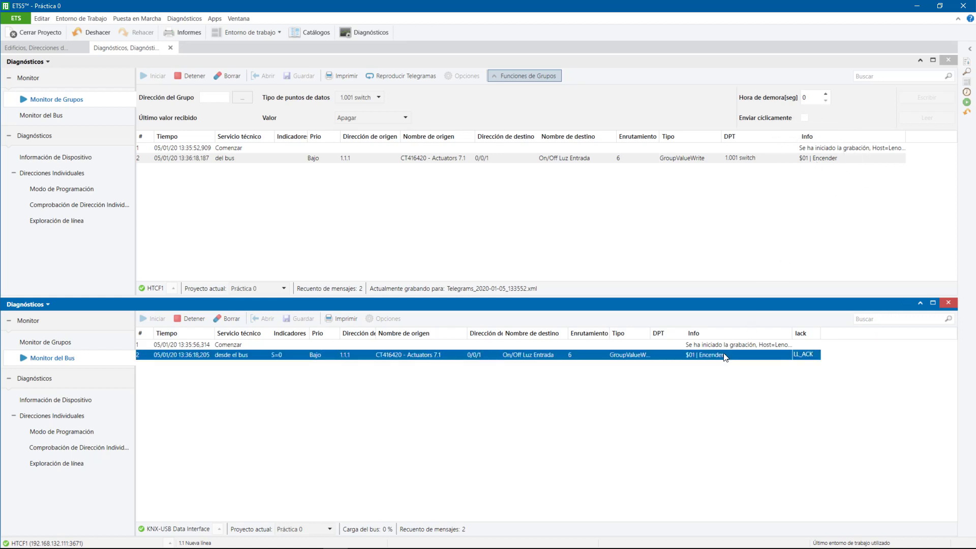
pyautogui.click(822, 157)
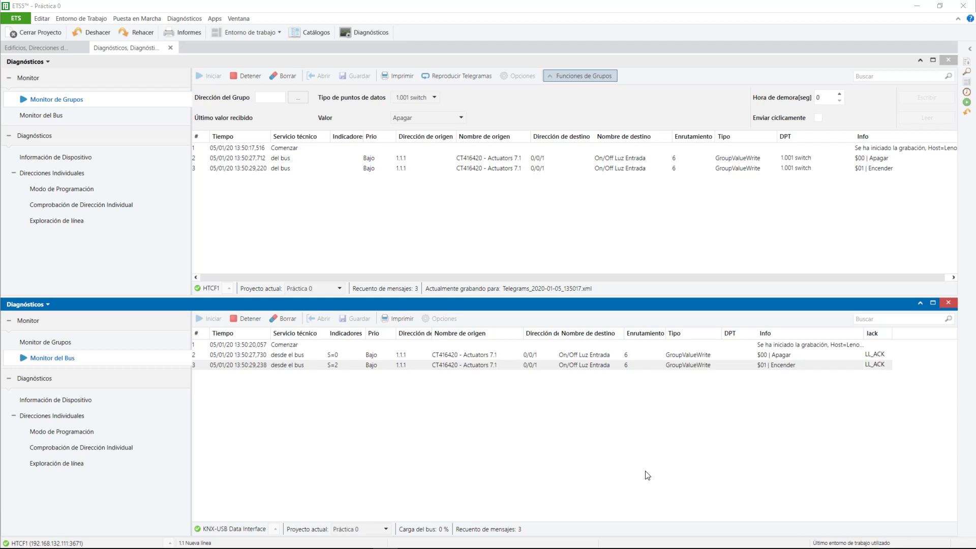
pyautogui.click(879, 355)
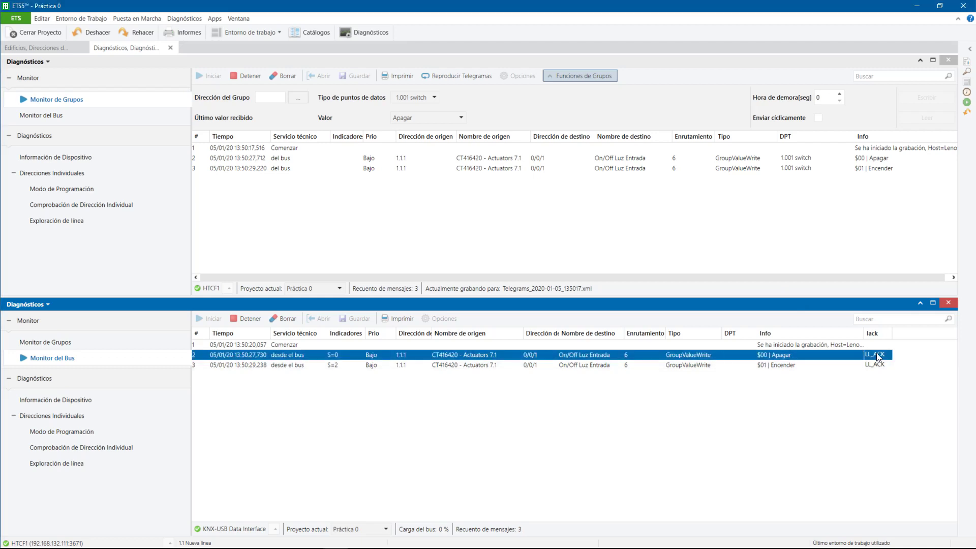
pyautogui.click(878, 365)
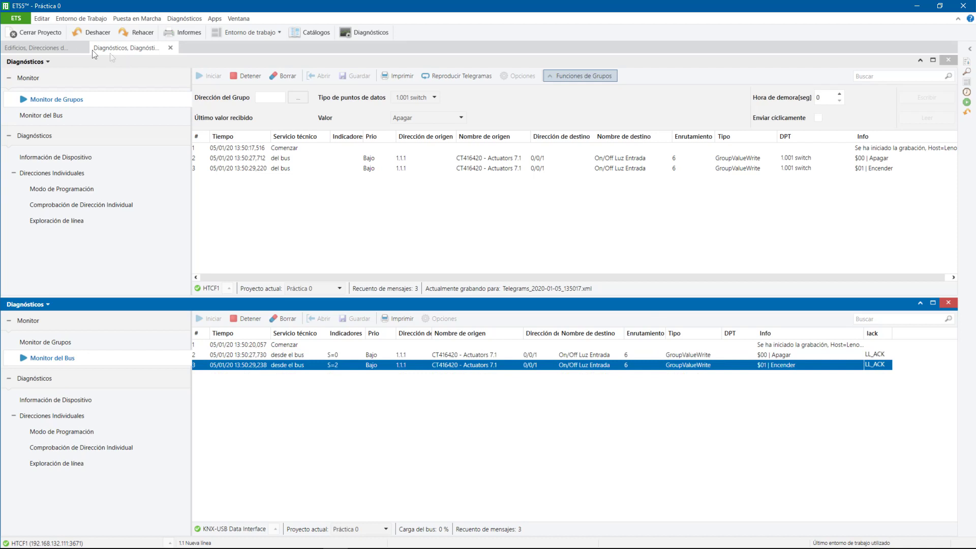
# - Return to the buildings and group addresses workspace and select device 1.1.1 to show its communication objects
pyautogui.click(57, 47)
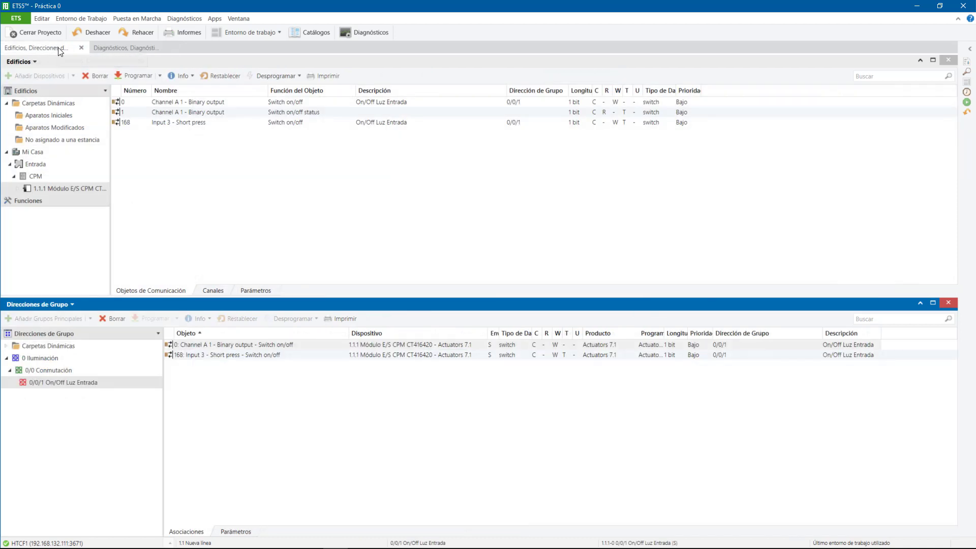
pyautogui.click(83, 190)
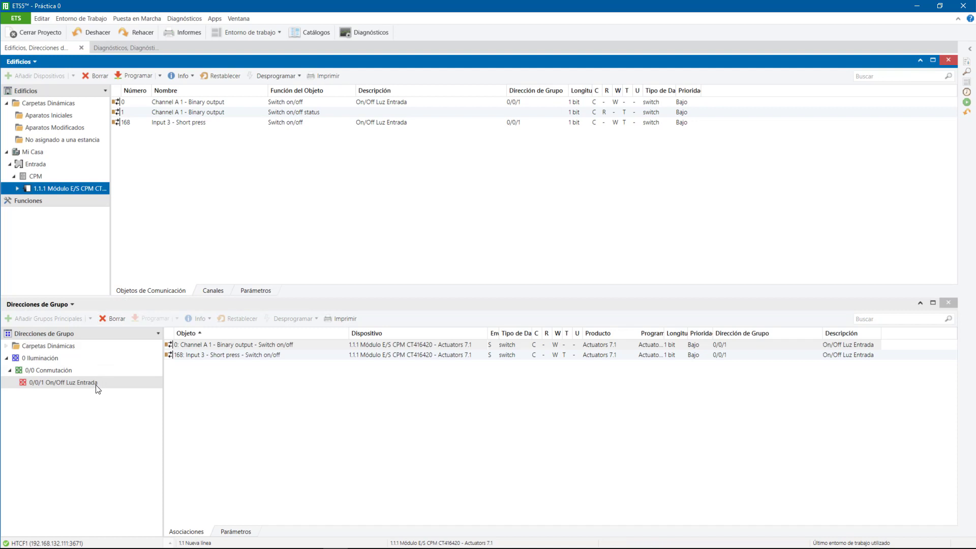
pyautogui.click(126, 48)
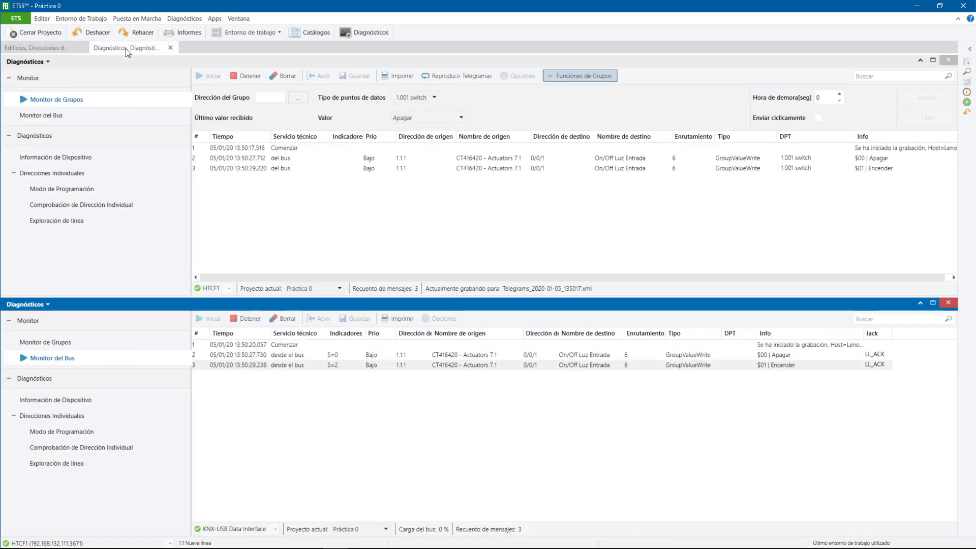
pyautogui.click(64, 52)
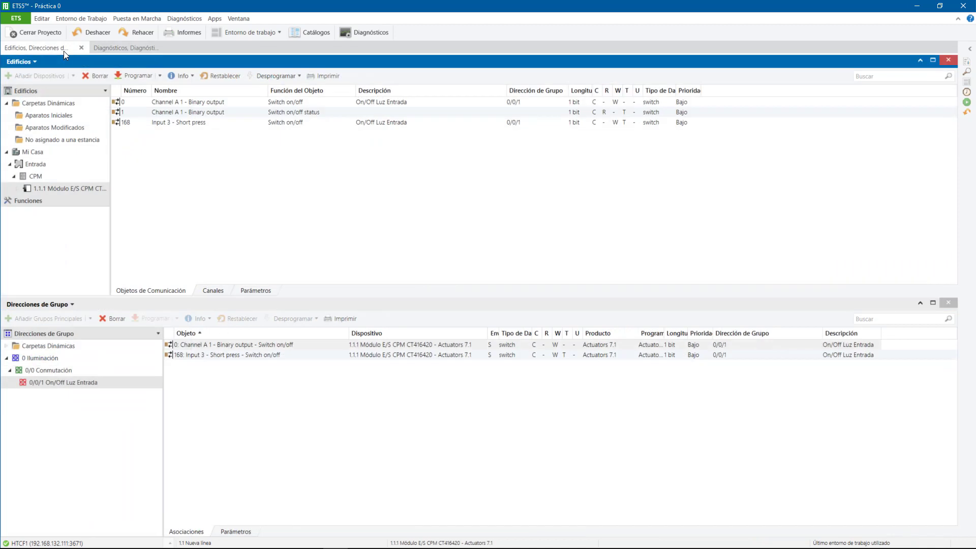
# - Delete the association of object 0, Channel A 1 - Binary output, from group address 0/0/1 On/Off Luz Entrada
pyautogui.click(436, 103)
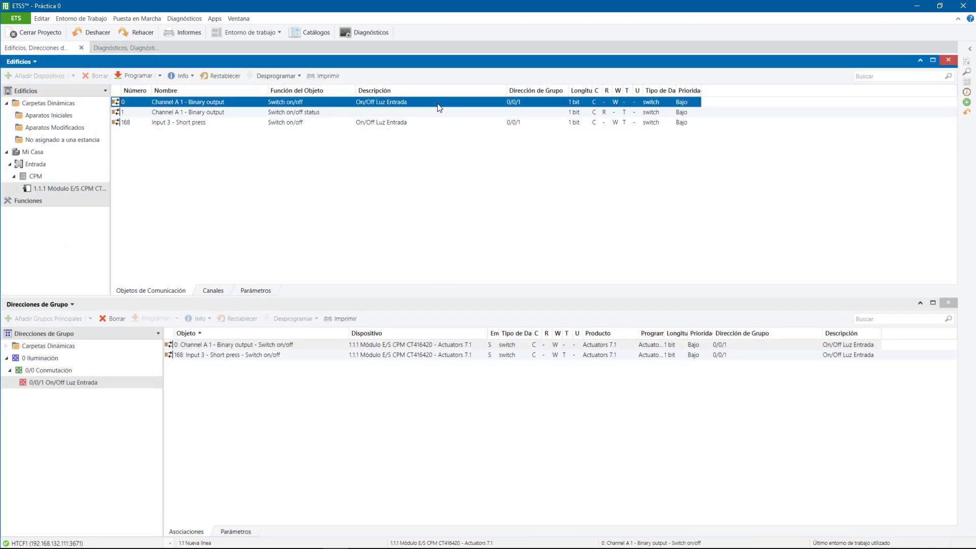
pyautogui.click(520, 103)
pyautogui.rightClick(520, 105)
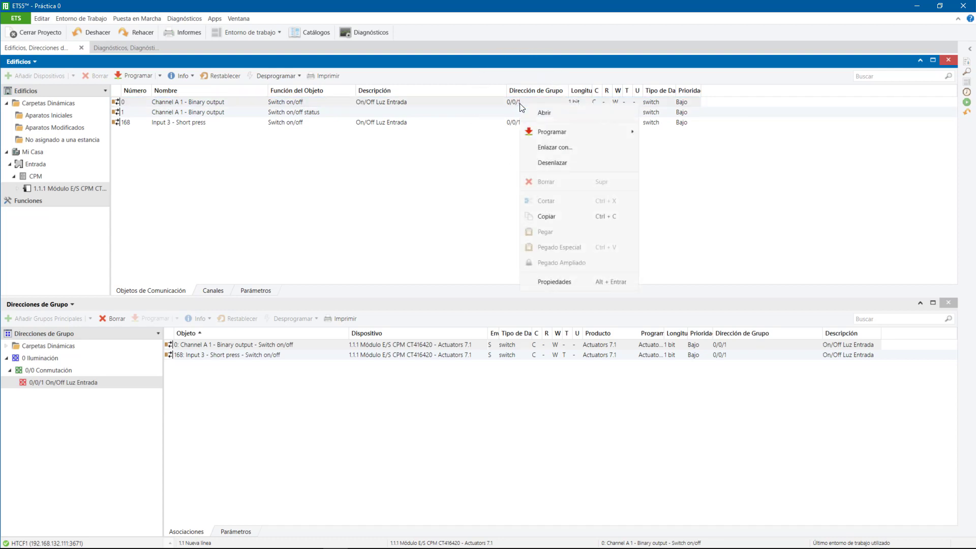
pyautogui.click(499, 454)
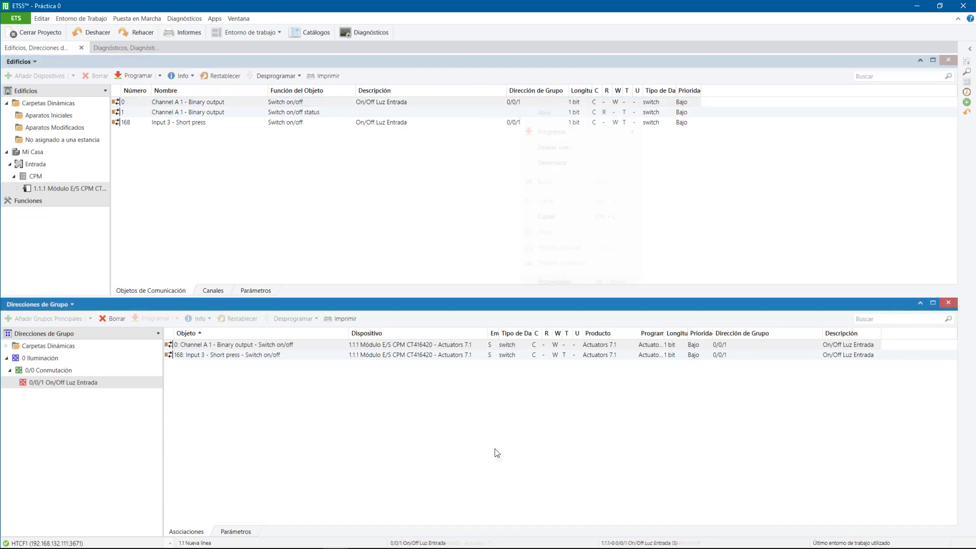
pyautogui.click(479, 346)
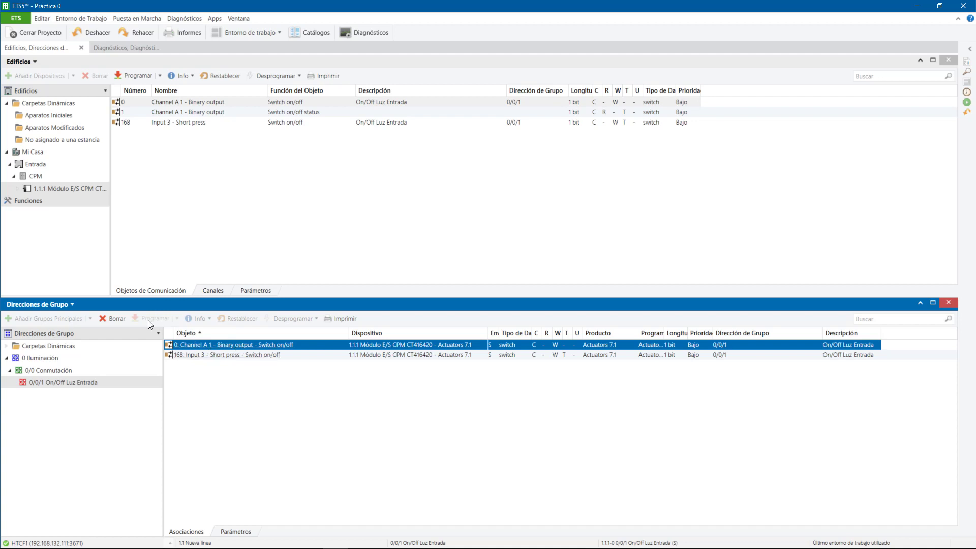
pyautogui.click(116, 318)
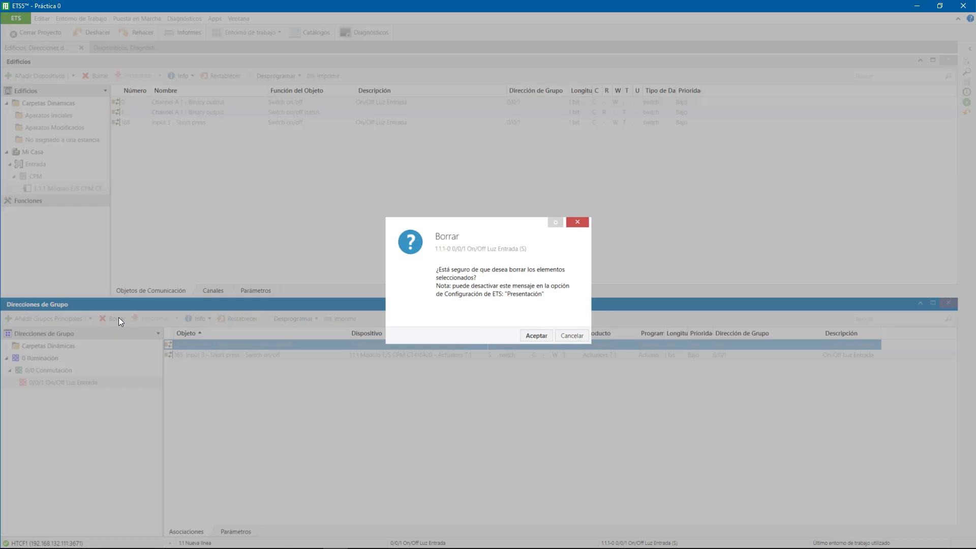
pyautogui.click(542, 338)
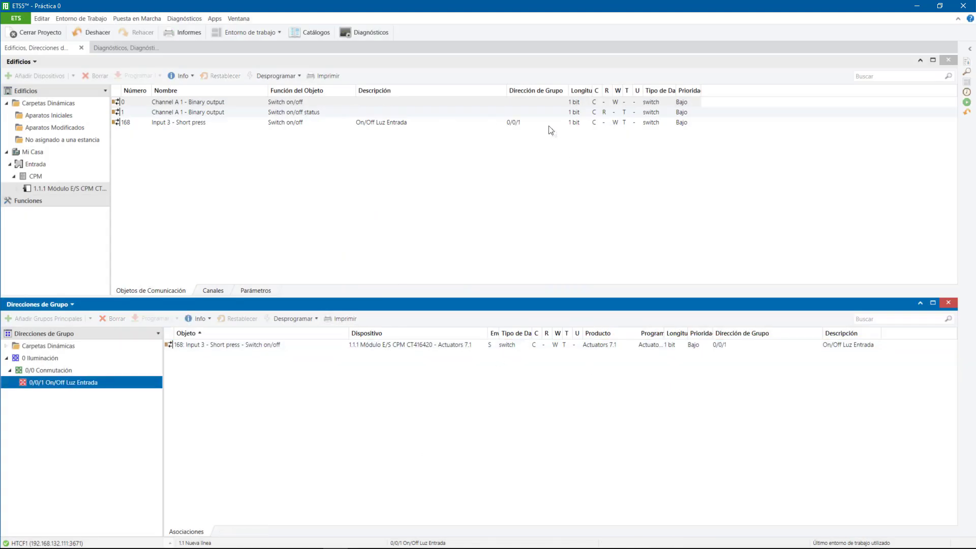
# - Show the modified devices (Aparatos Modificados) to check the programming status of device 1.1.1
pyautogui.click(521, 109)
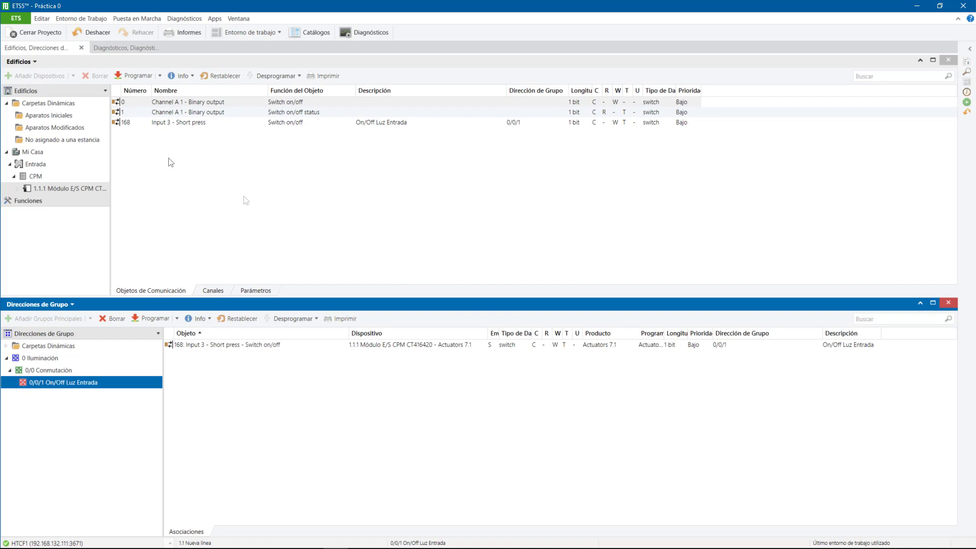
pyautogui.click(45, 115)
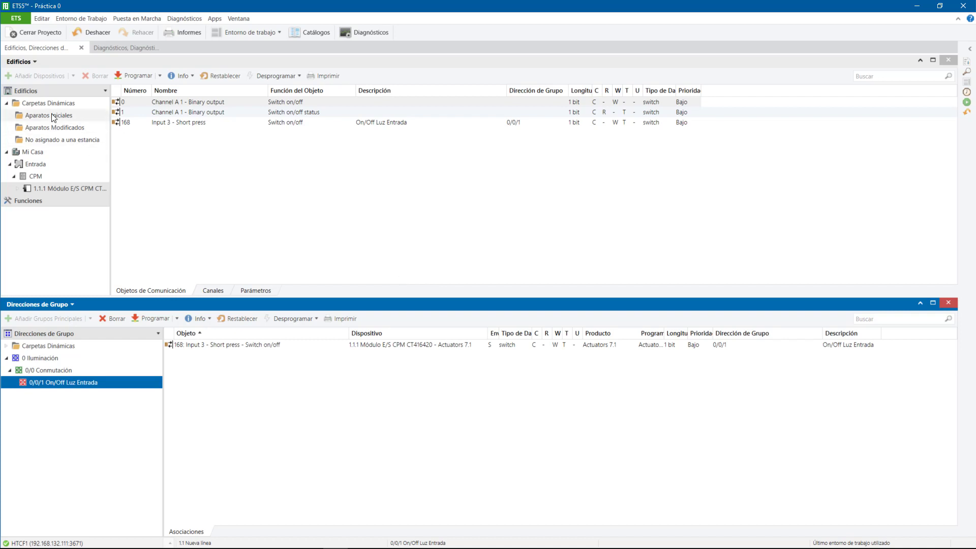
pyautogui.click(35, 128)
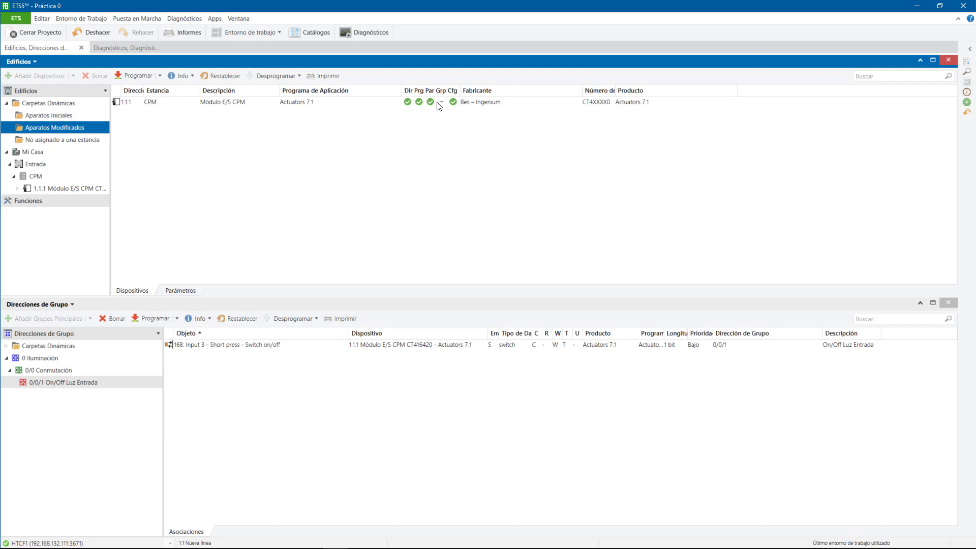
# - Download the changes to modified device 1.1.1 Módulo E/S CPM with a partial programming (Programación parcial)
pyautogui.click(324, 102)
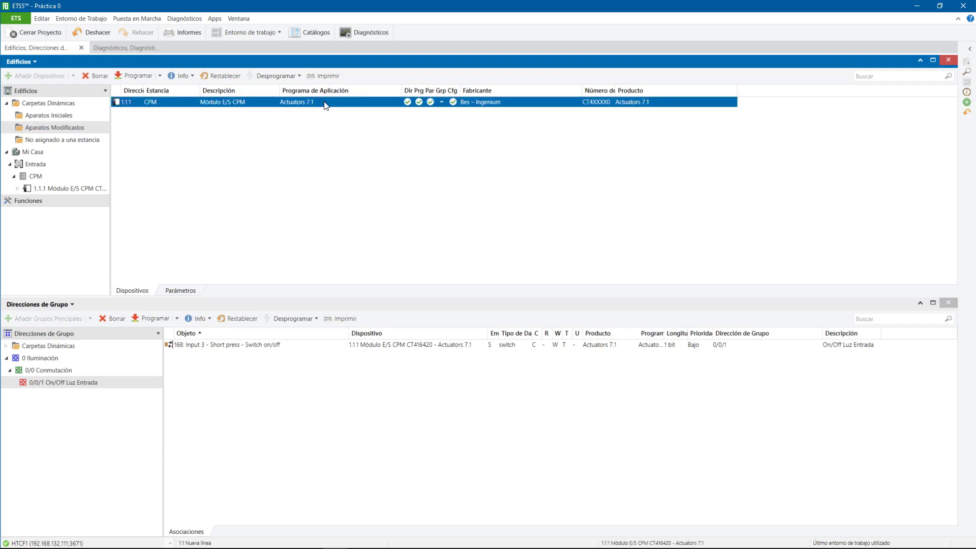
pyautogui.rightClick(325, 102)
pyautogui.moveTo(361, 131)
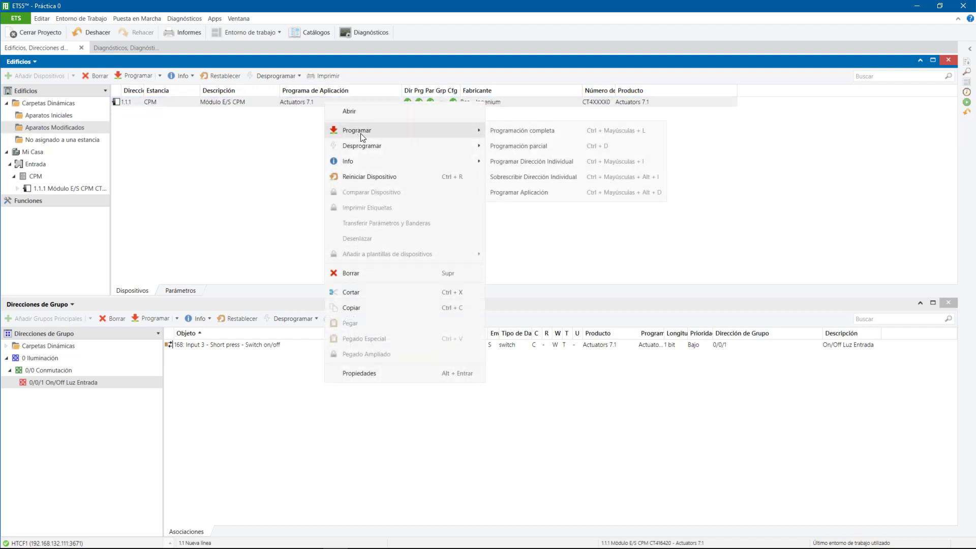
pyautogui.click(564, 147)
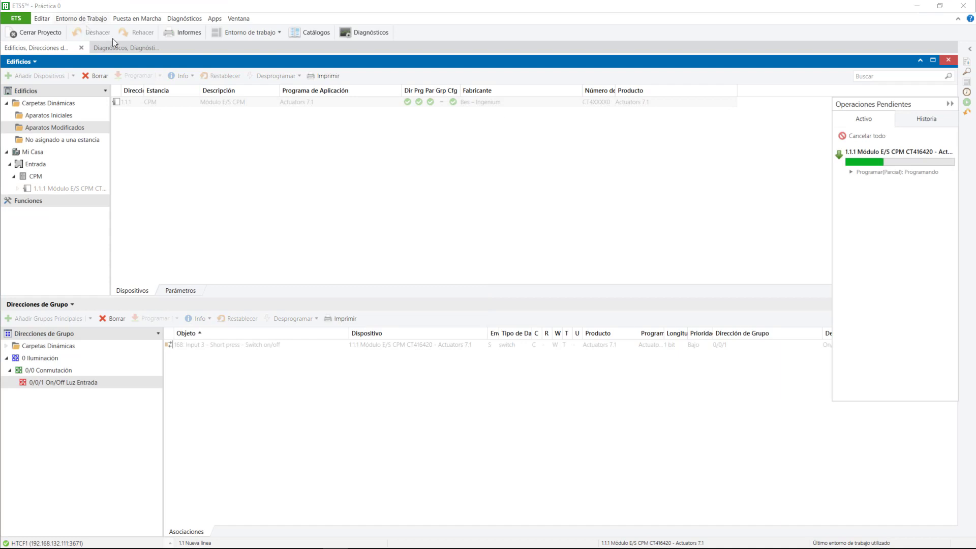
# - Return to the diagnostics workspace, hide the pending operations, and compare the final programming telegrams and repeated T_Disconnect entries in both monitors
pyautogui.click(128, 48)
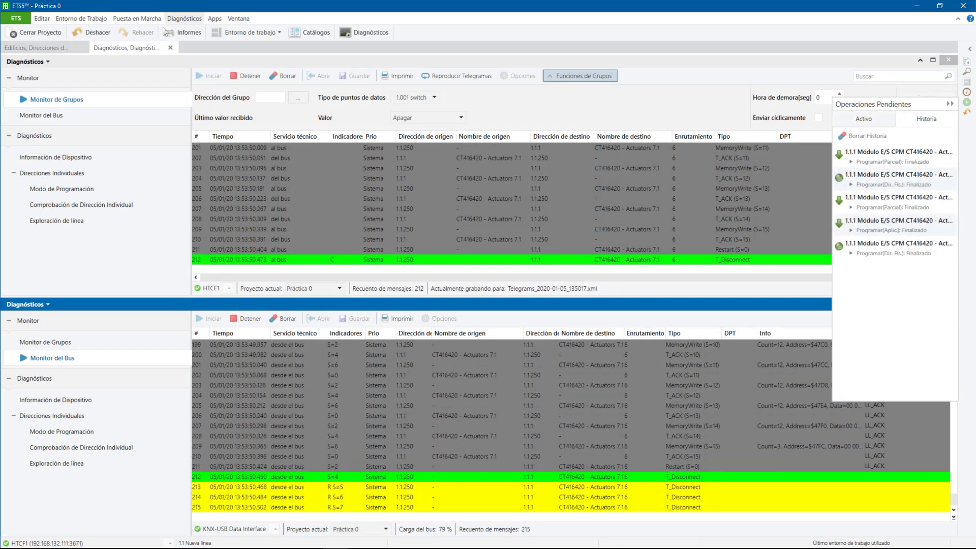
pyautogui.click(950, 105)
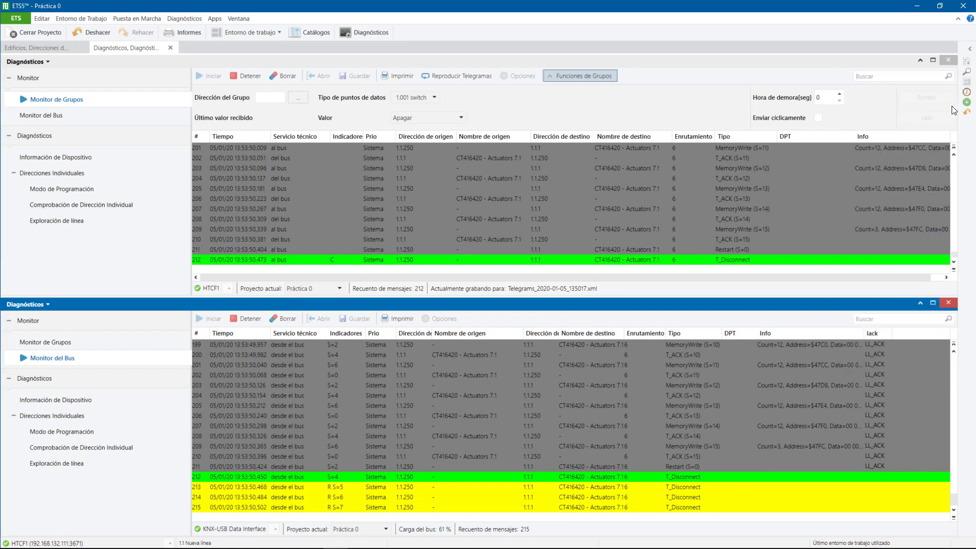
pyautogui.click(487, 259)
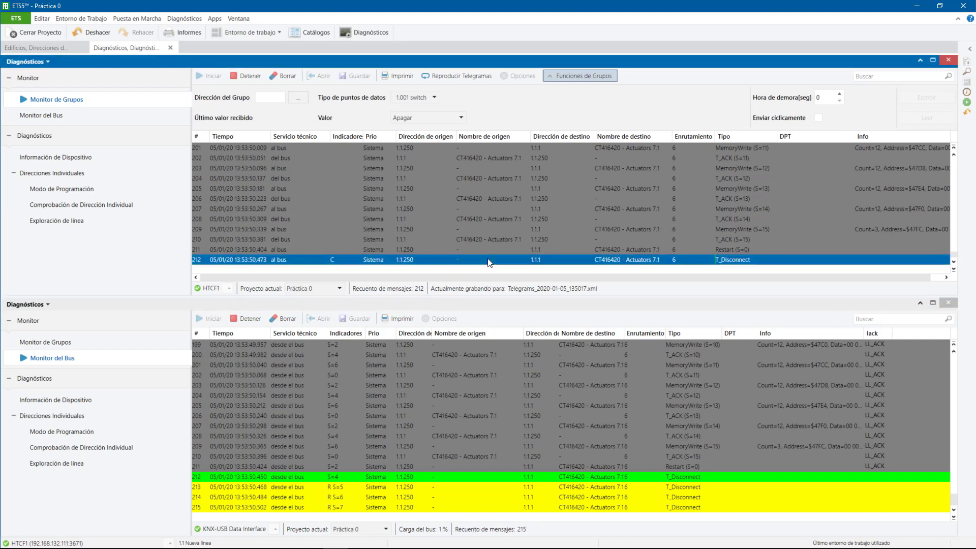
pyautogui.press('Up')
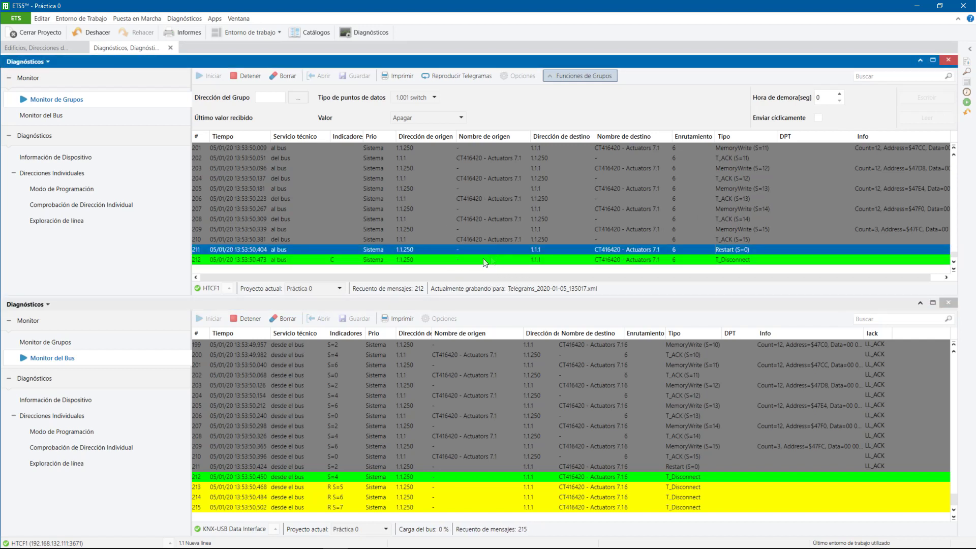
pyautogui.click(462, 228)
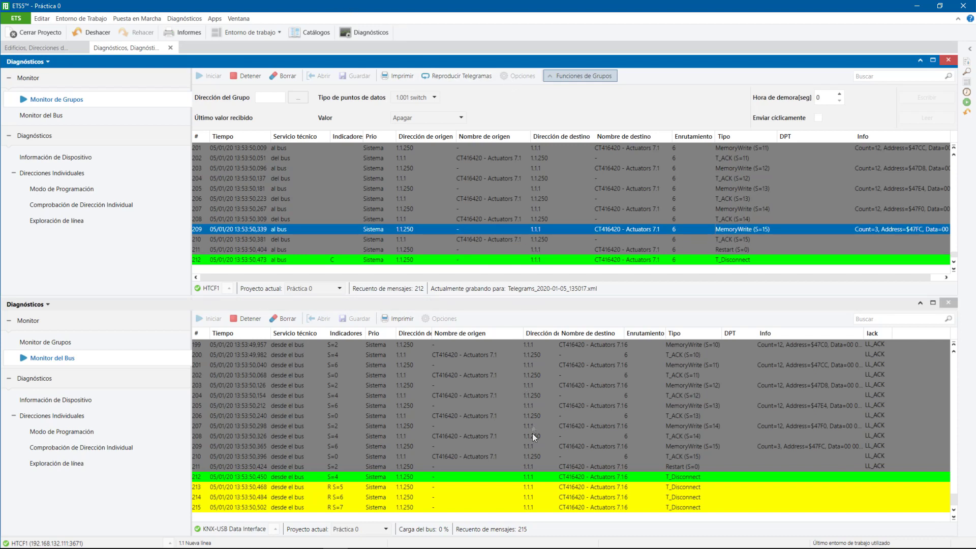
pyautogui.click(544, 497)
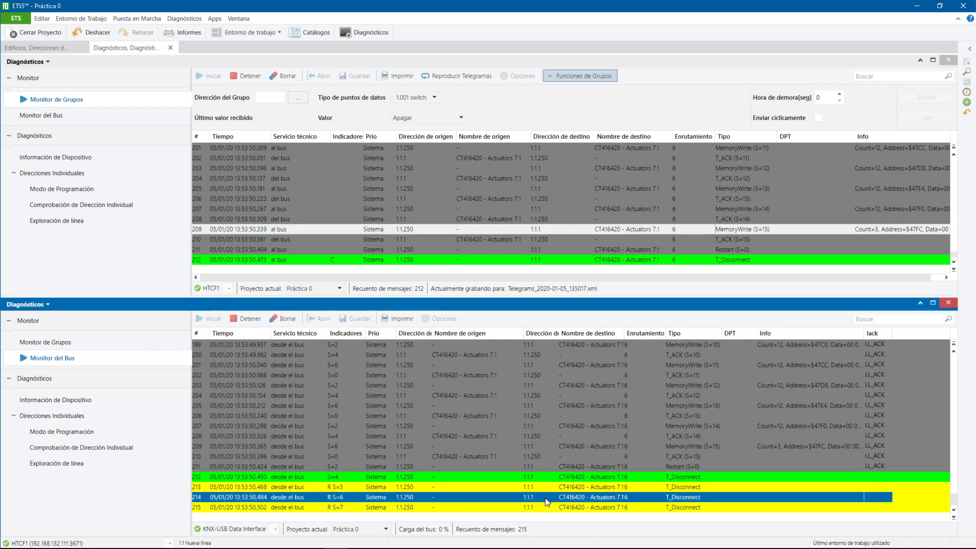
pyautogui.click(543, 505)
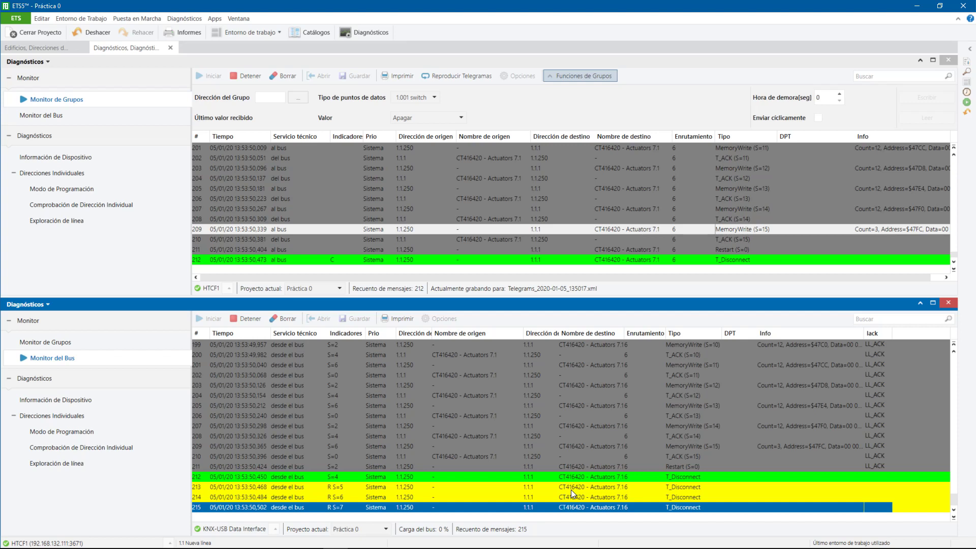
pyautogui.click(346, 486)
pyautogui.click(348, 497)
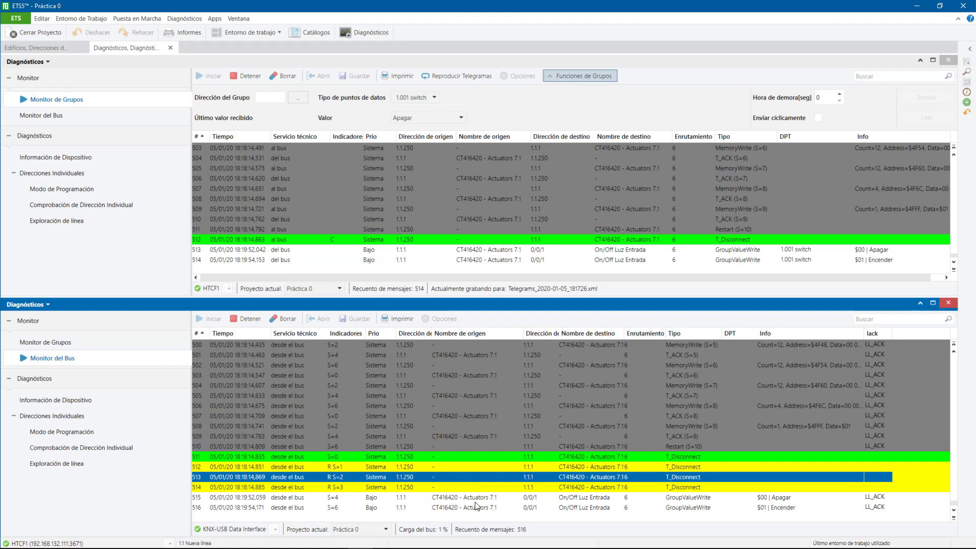
# - Compare the source, destination and Iack values of the newest 0/0/1 GroupValueWrite telegrams in the group and bus monitors
pyautogui.press('ctrl')
pyautogui.press('ctrl')
pyautogui.press('ctrl')
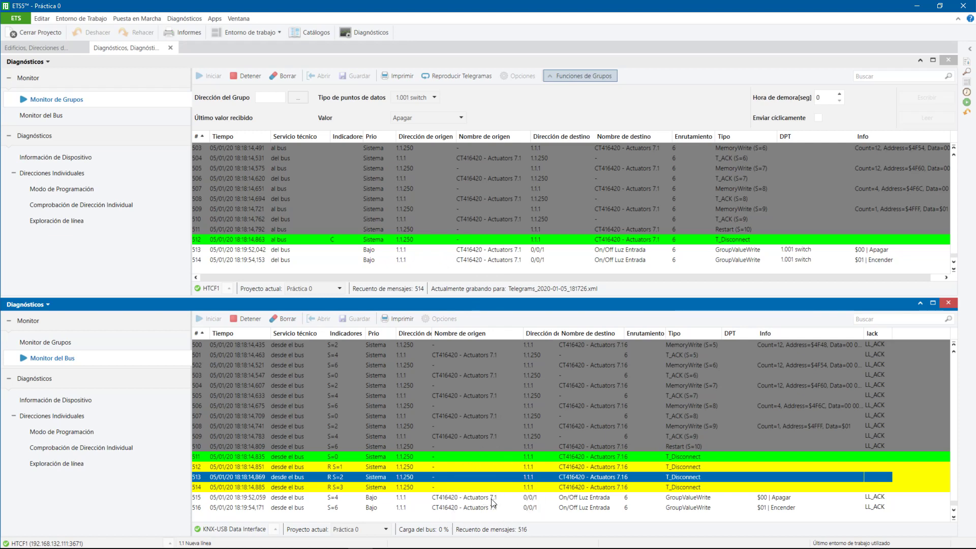
pyautogui.press('ctrl')
pyautogui.press('ctrl')
pyautogui.press('ctrl')
pyautogui.press('ctrl')
pyautogui.press('ctrl')
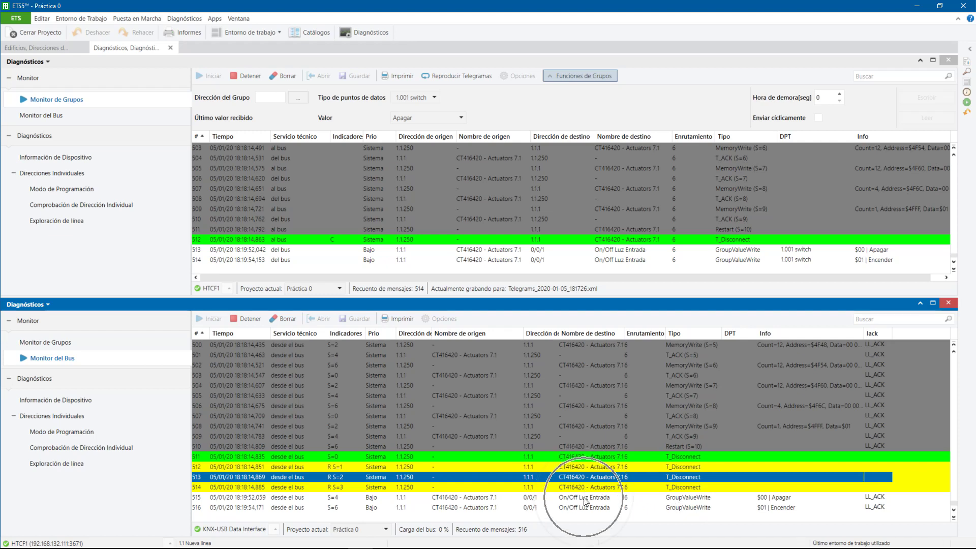
pyautogui.press('ctrl')
pyautogui.press('ctrl')
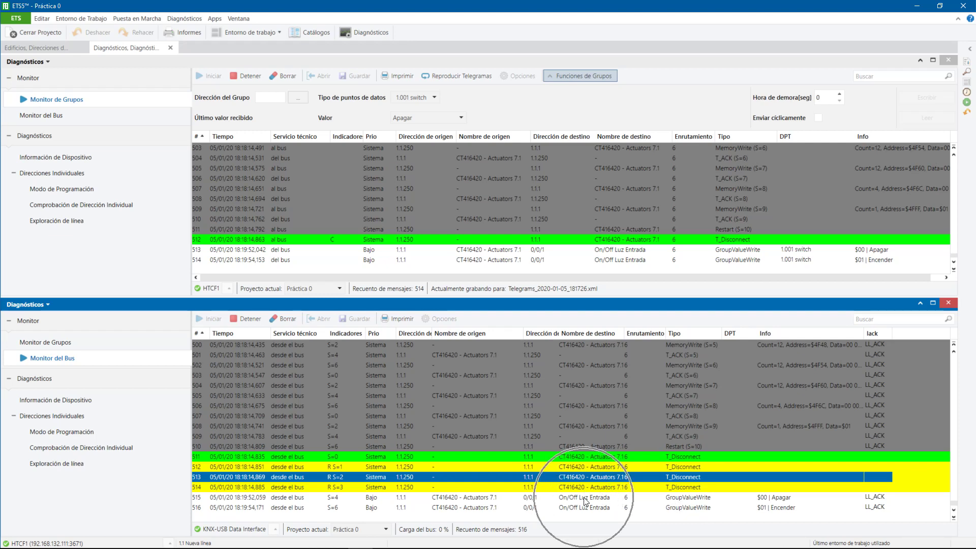
pyautogui.press('ctrl')
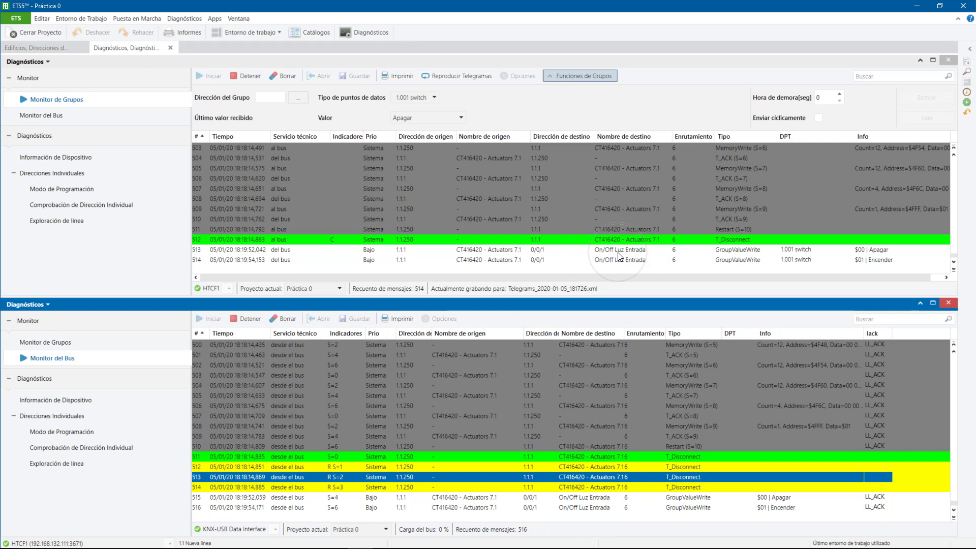
pyautogui.press('ctrl')
pyautogui.press('ctrl')
pyautogui.press('ctrl')
pyautogui.press('ctrl')
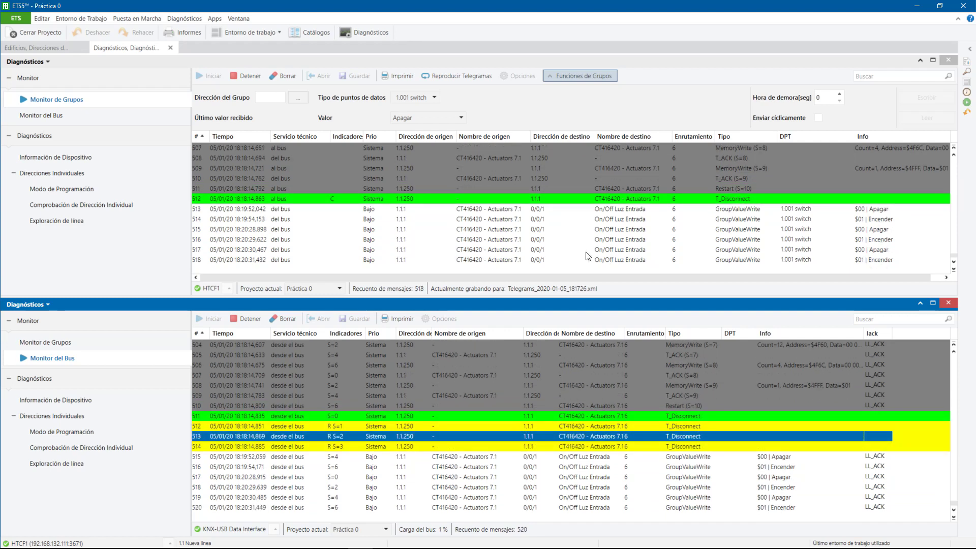
# - Stop and restart the group monitor recording twice to test how the 0/0/1 telegrams are acknowledged in the bus monitor
pyautogui.click(255, 75)
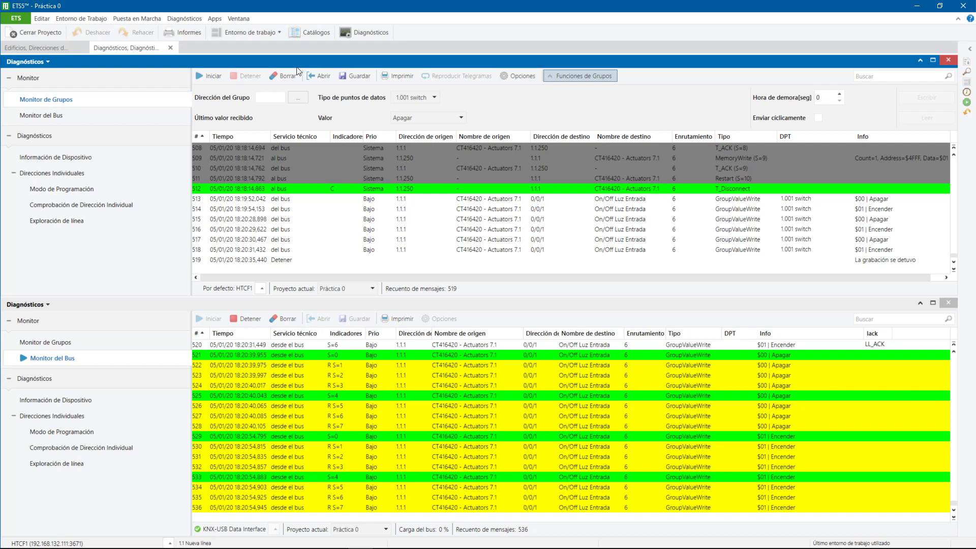
pyautogui.click(203, 75)
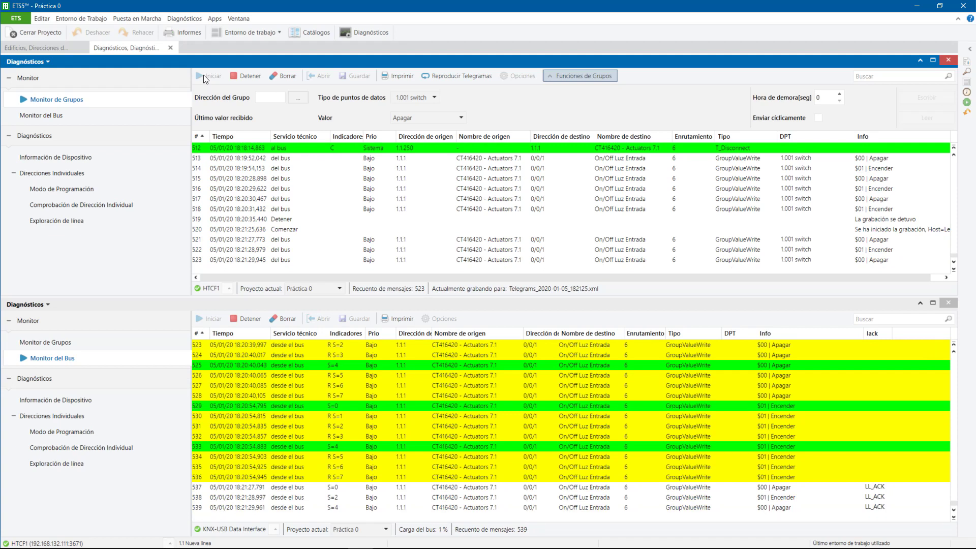
pyautogui.click(248, 76)
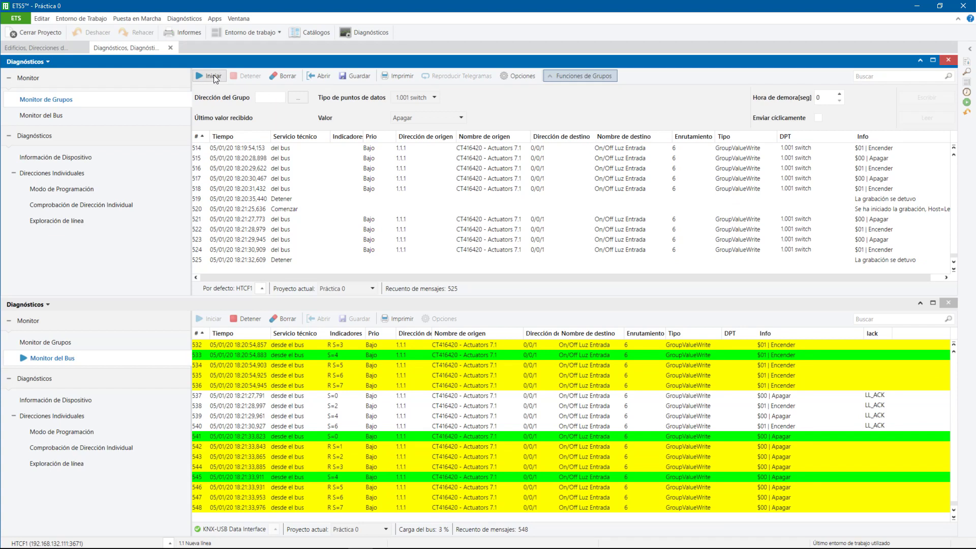
pyautogui.click(214, 76)
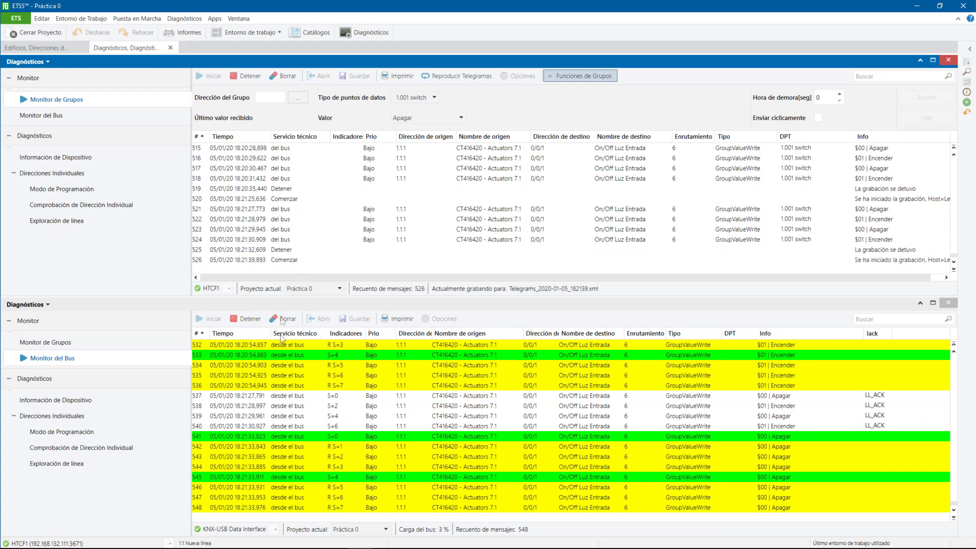
# - Stop and restart the bus monitor recording, and do the same with the group monitor to repeat the acknowledgement test
pyautogui.click(247, 320)
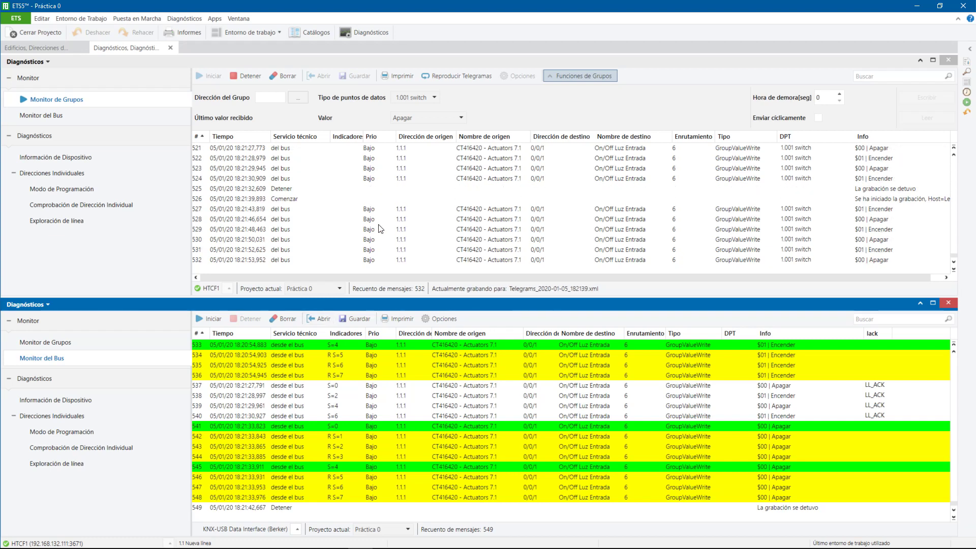
pyautogui.click(209, 316)
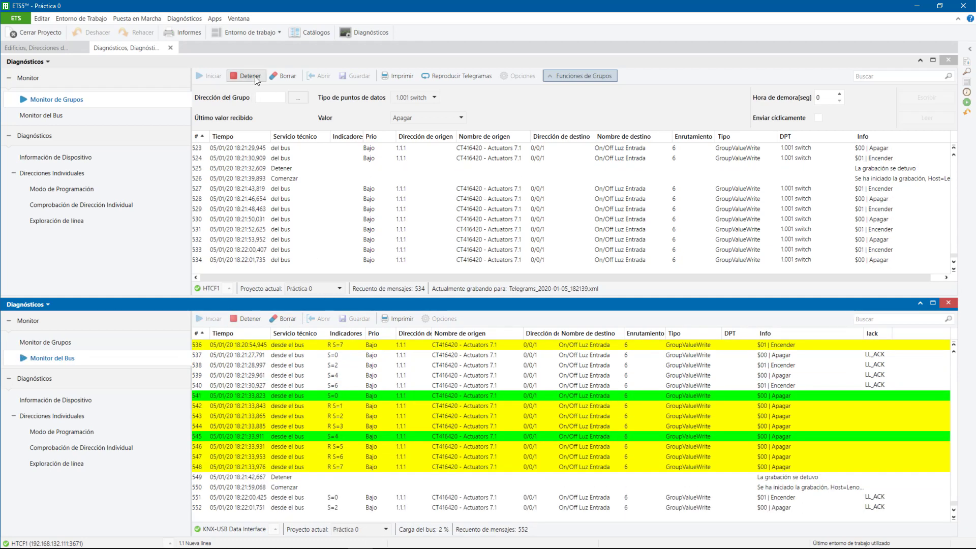
pyautogui.click(254, 77)
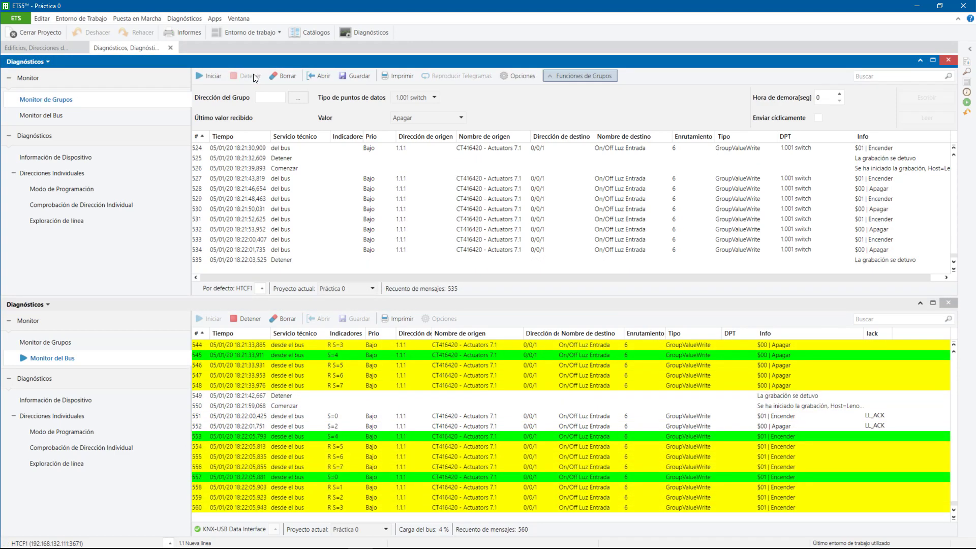
pyautogui.click(209, 75)
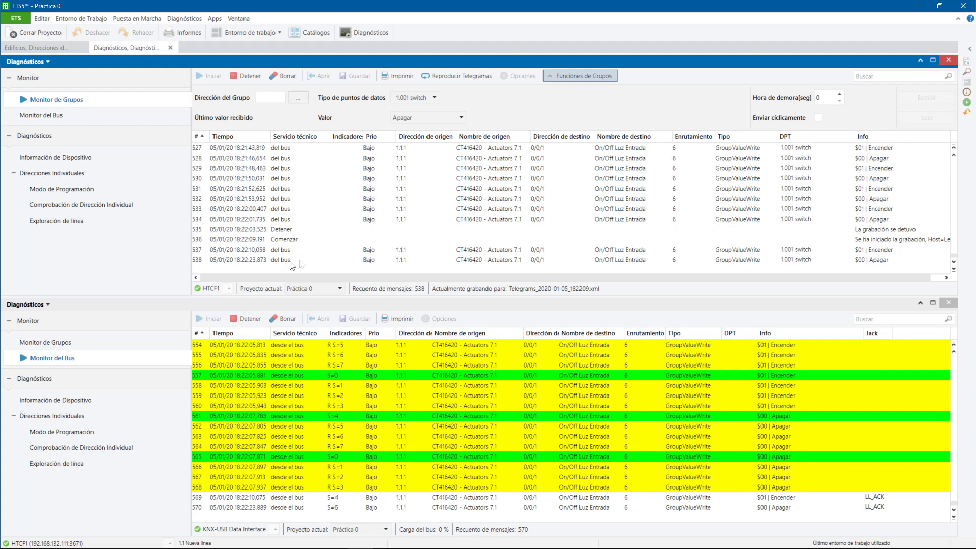
# - Compare the latest 0/0/1 Apagar telegram in both monitors and examine its source, destination, routing and Info fields
pyautogui.click(292, 262)
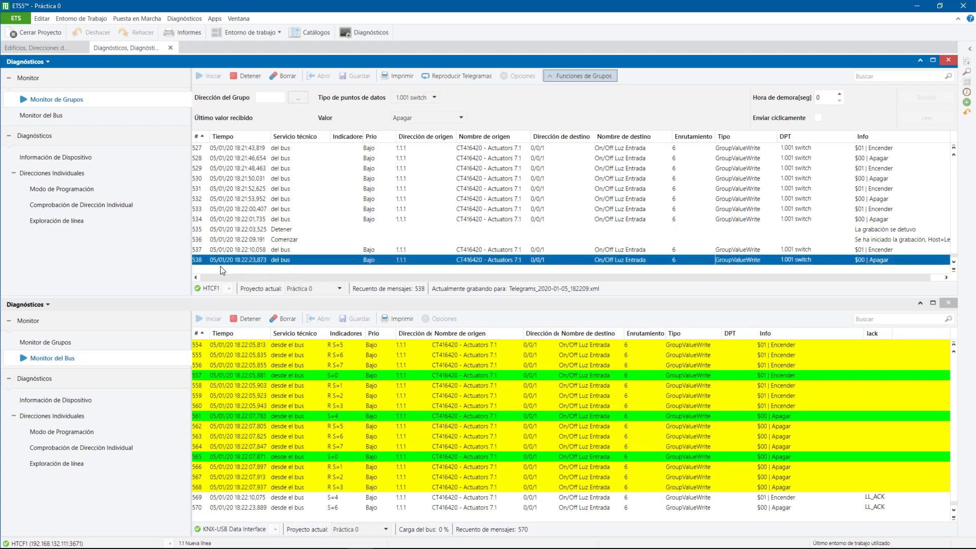
pyautogui.click(316, 507)
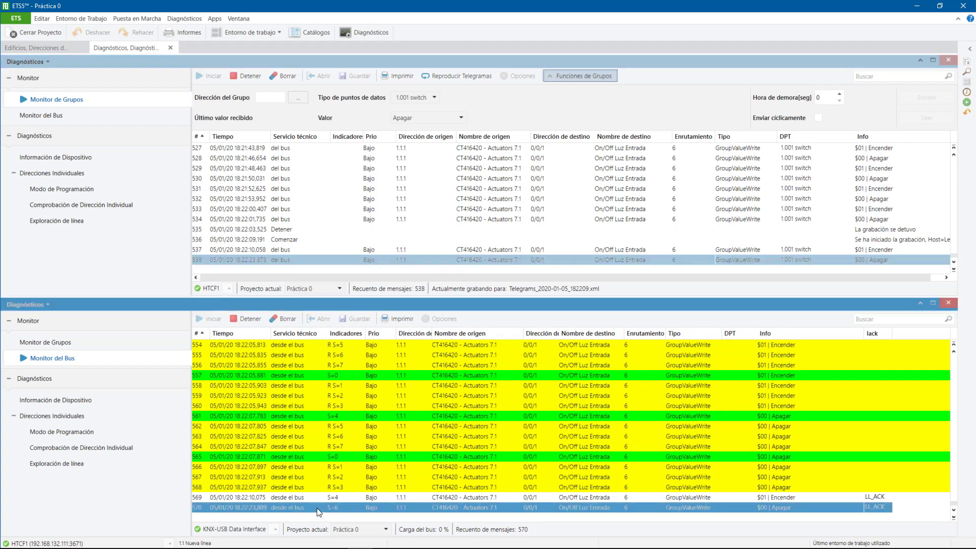
pyautogui.click(297, 261)
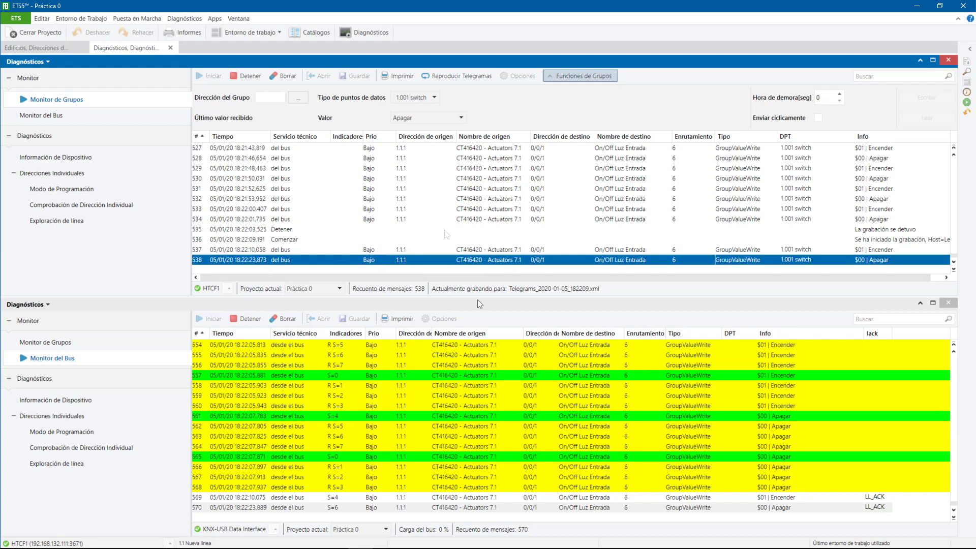
pyautogui.click(473, 260)
pyautogui.click(627, 261)
pyautogui.click(679, 262)
pyautogui.press('ctrl')
pyautogui.press('ctrl')
pyautogui.press('ctrl')
pyautogui.press('ctrl')
pyautogui.press('ctrl')
pyautogui.press('ctrl')
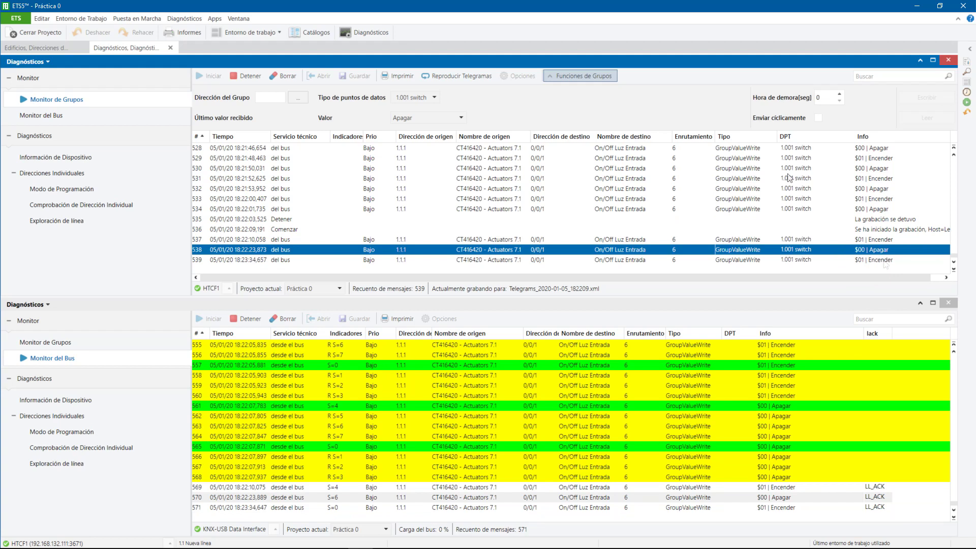
# - Examine the C, R, W and T flags of the object linked to group address 0/0/1, and check the latest telegrams in the monitors
pyautogui.click(44, 47)
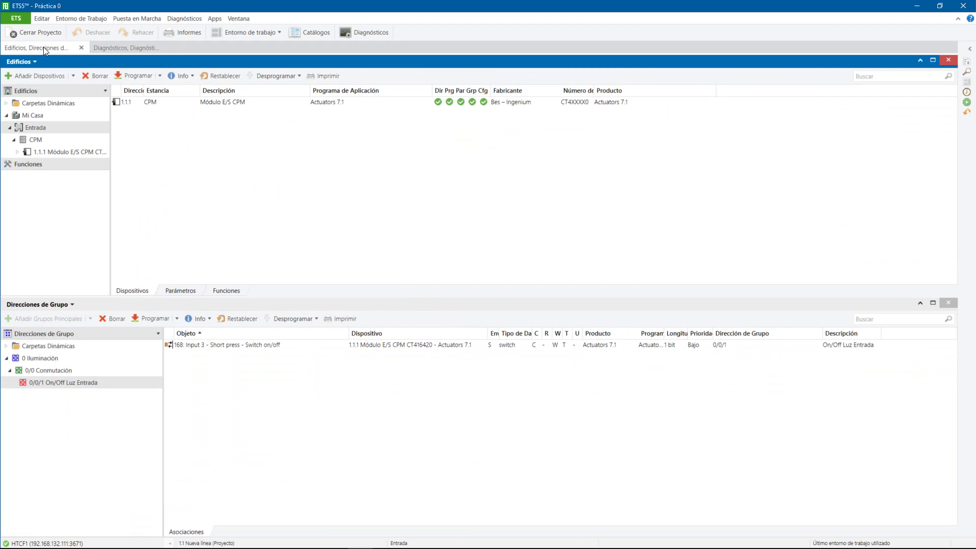
pyautogui.click(109, 382)
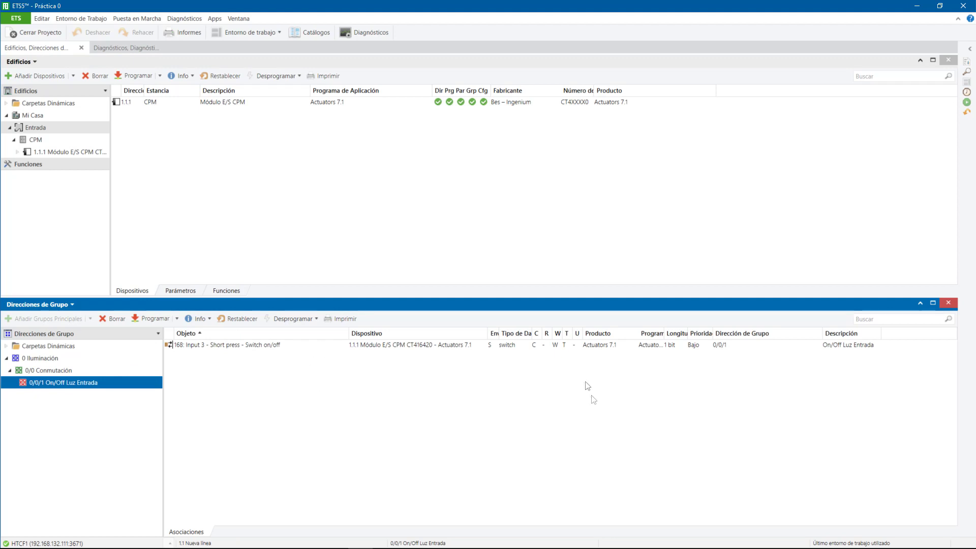
pyautogui.click(537, 349)
pyautogui.click(545, 350)
pyautogui.click(556, 345)
pyautogui.click(565, 349)
pyautogui.click(152, 46)
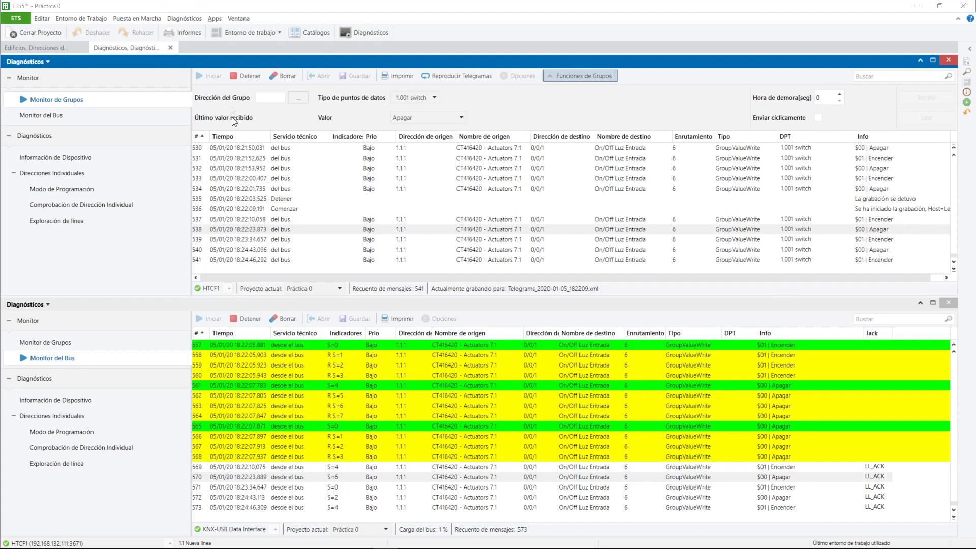
pyautogui.click(61, 47)
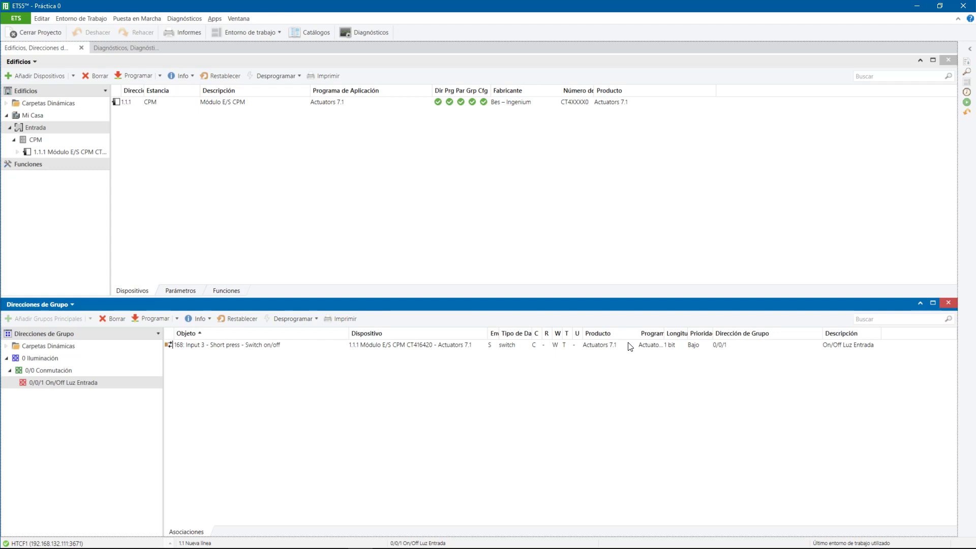
# - Review the association fields of object 168, Input 3 - Short press, and narrow the Dirección de Grupo column
pyautogui.click(208, 350)
pyautogui.click(209, 351)
pyautogui.click(567, 348)
pyautogui.click(720, 347)
pyautogui.moveTo(747, 339)
pyautogui.mouseDown()
pyautogui.moveTo(678, 338)
pyautogui.moveTo(753, 341)
pyautogui.mouseUp()
pyautogui.moveTo(821, 333); pyautogui.dragTo(786, 333)
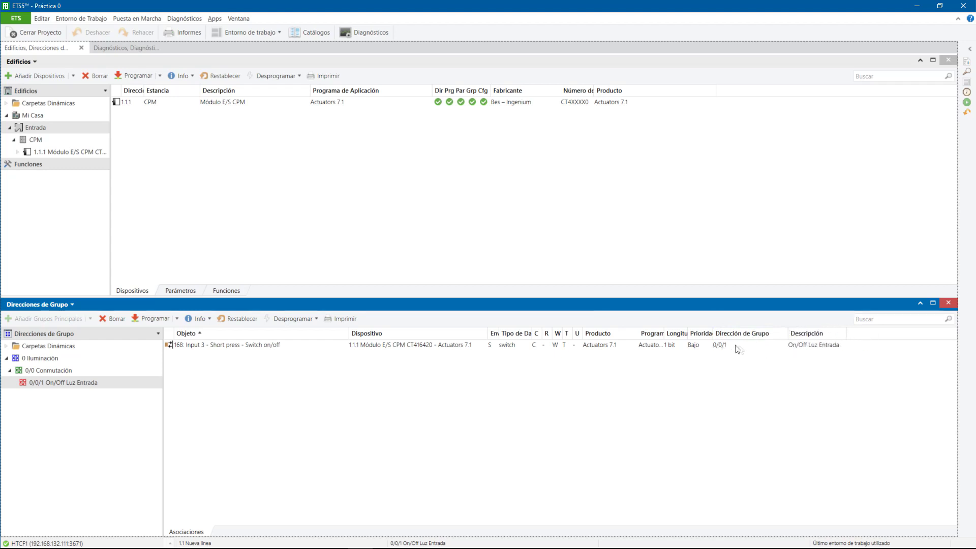
pyautogui.click(819, 349)
# - Show the communication objects of device 1.1.1 Módulo E/S CPM
pyautogui.click(429, 371)
pyautogui.click(430, 371)
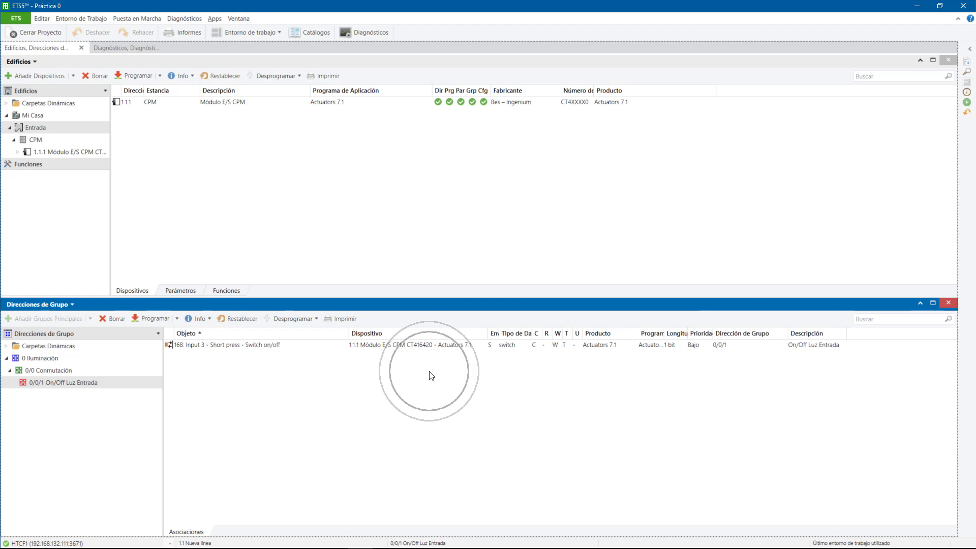
pyautogui.click(81, 152)
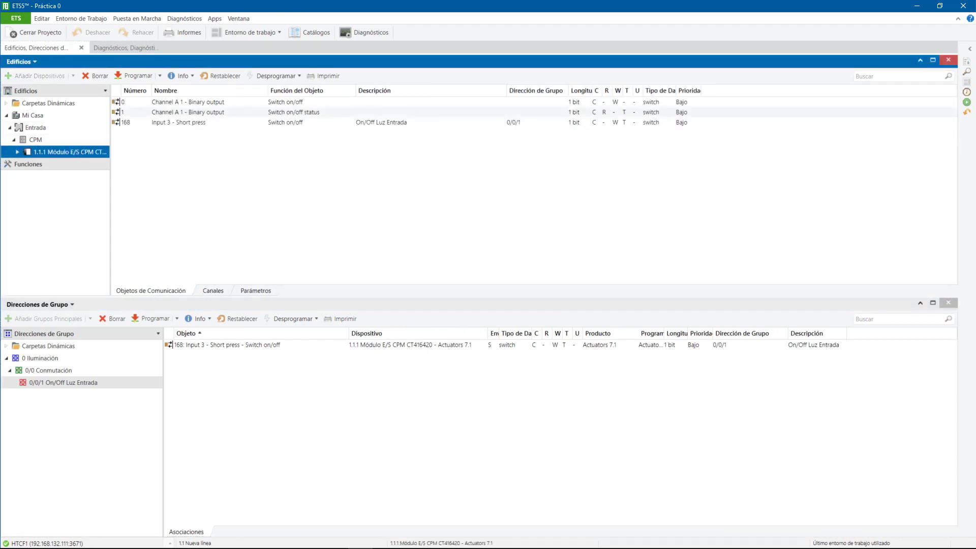
# - Link object 0, Channel A 1 - Binary output Switch on/off, to group address 0/0/1 and check device 1.1.1's programming flags among the modified devices
pyautogui.click(362, 102)
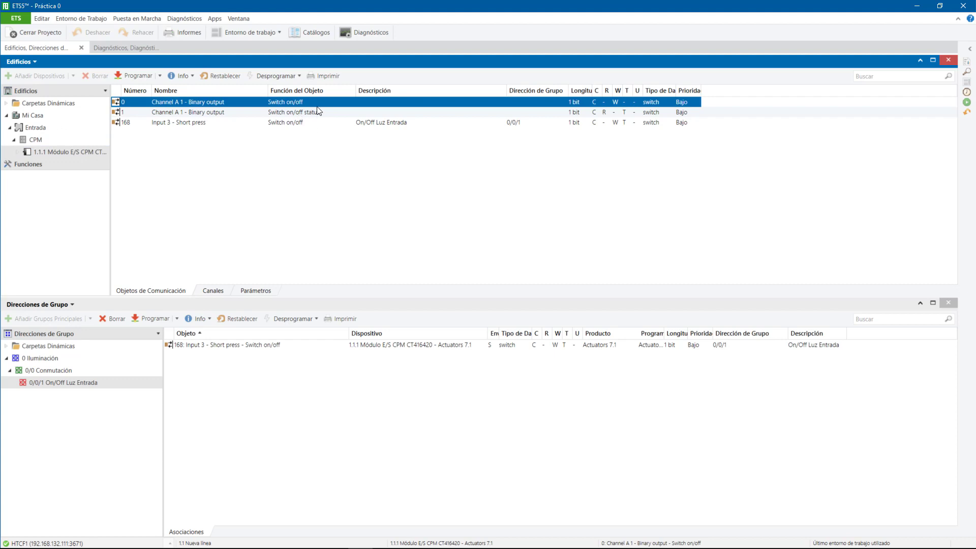
pyautogui.moveTo(319, 105); pyautogui.dragTo(435, 384)
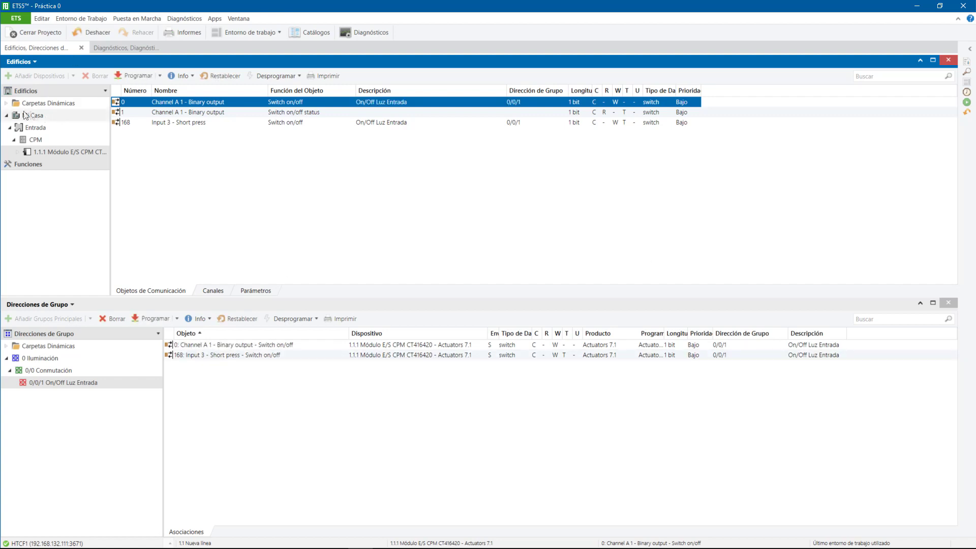
pyautogui.click(7, 104)
pyautogui.click(50, 127)
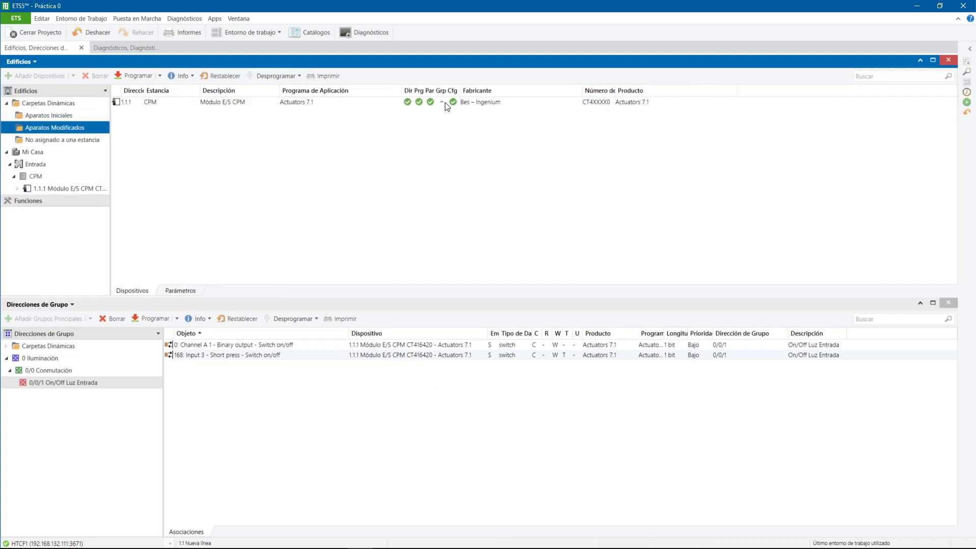
pyautogui.click(446, 106)
pyautogui.click(446, 105)
# - Run a partial programming of device 1.1.1 Módulo E/S CPM
pyautogui.click(69, 188)
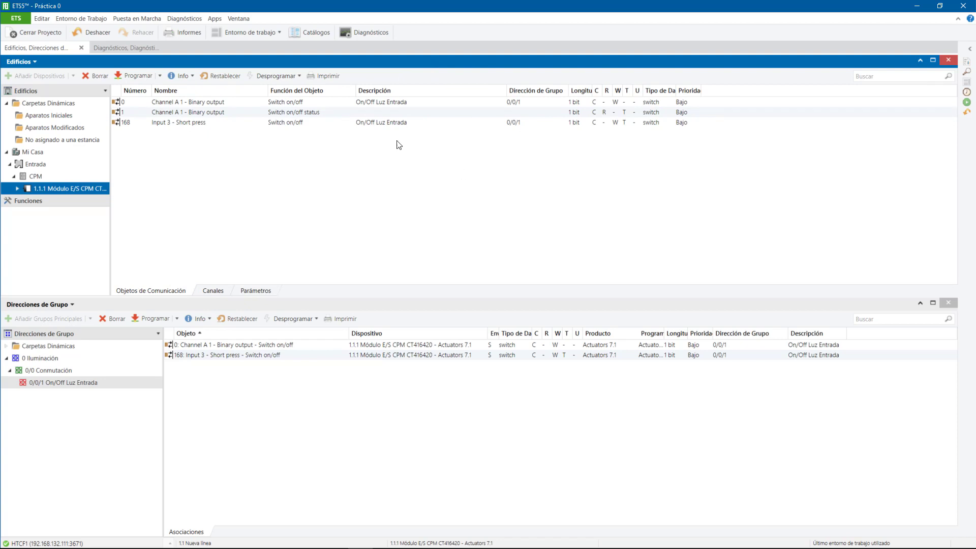
pyautogui.rightClick(86, 192)
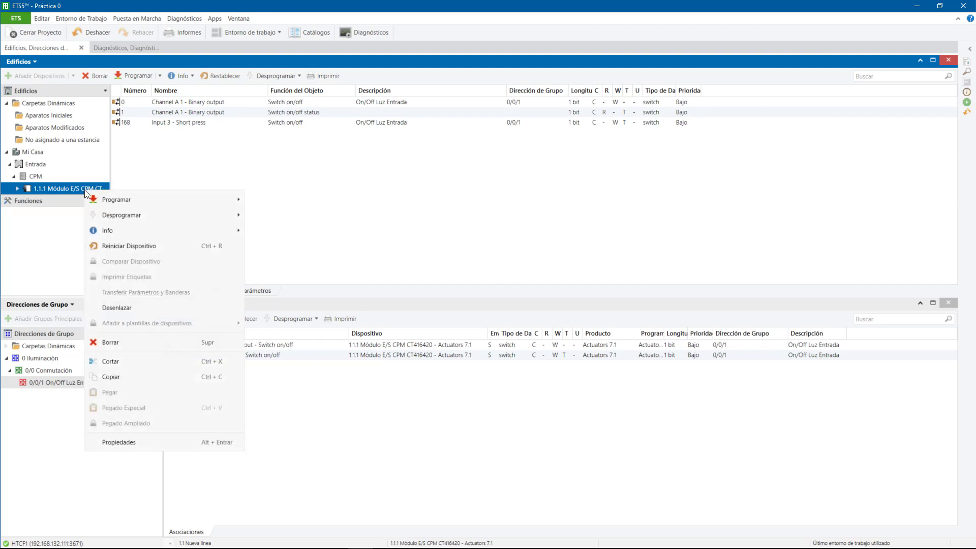
pyautogui.moveTo(133, 204)
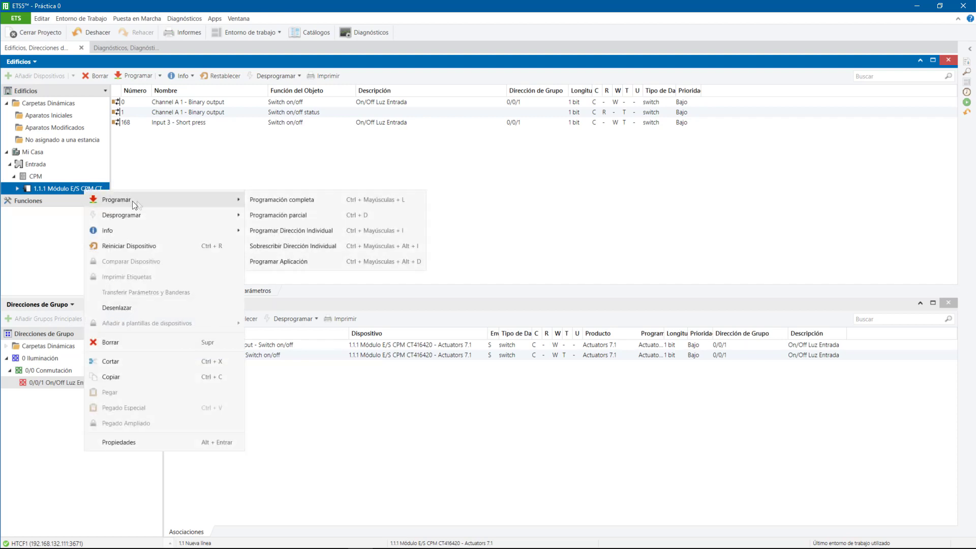
pyautogui.click(309, 218)
# - Examine the new 0/0/1 telegrams and their acknowledgements in both monitors, hide the pending operations, and return to the buildings view
pyautogui.click(149, 49)
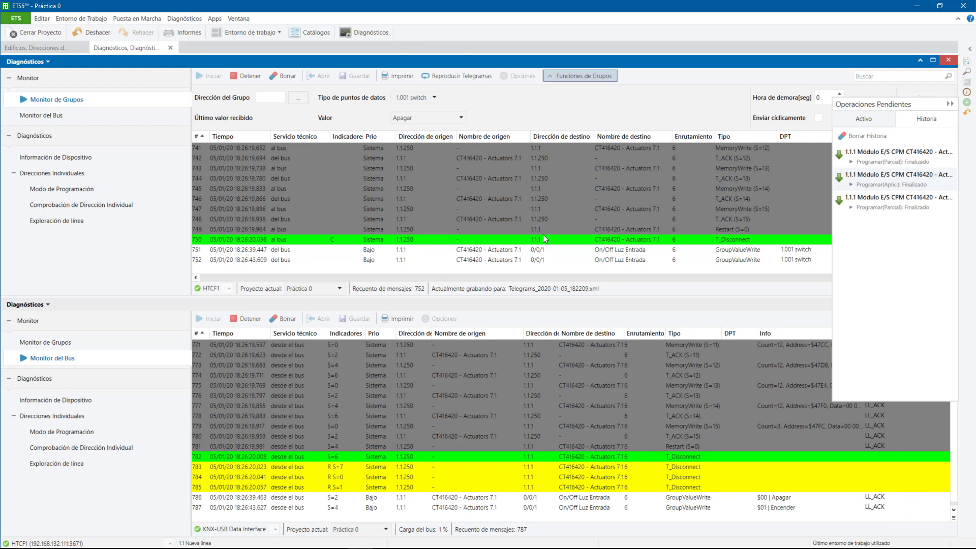
pyautogui.click(949, 104)
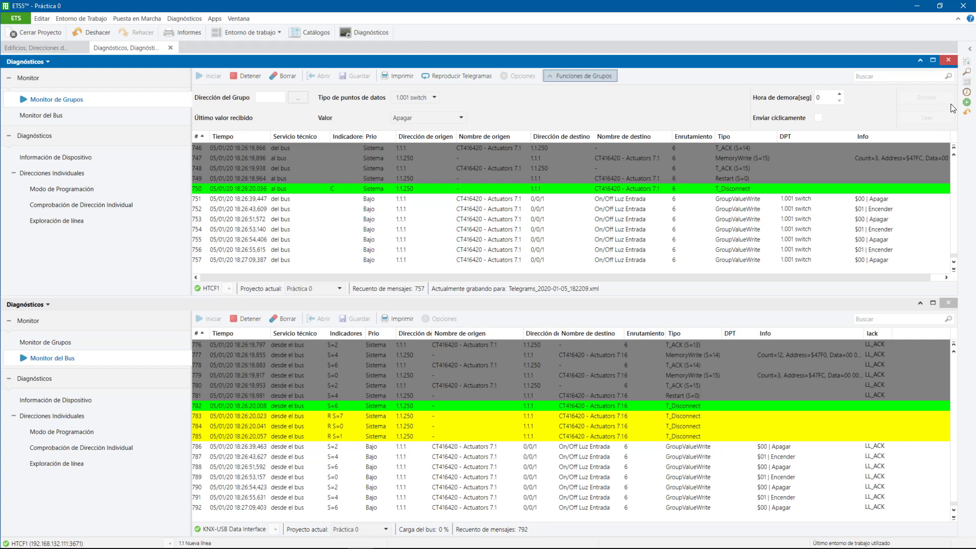
pyautogui.click(62, 47)
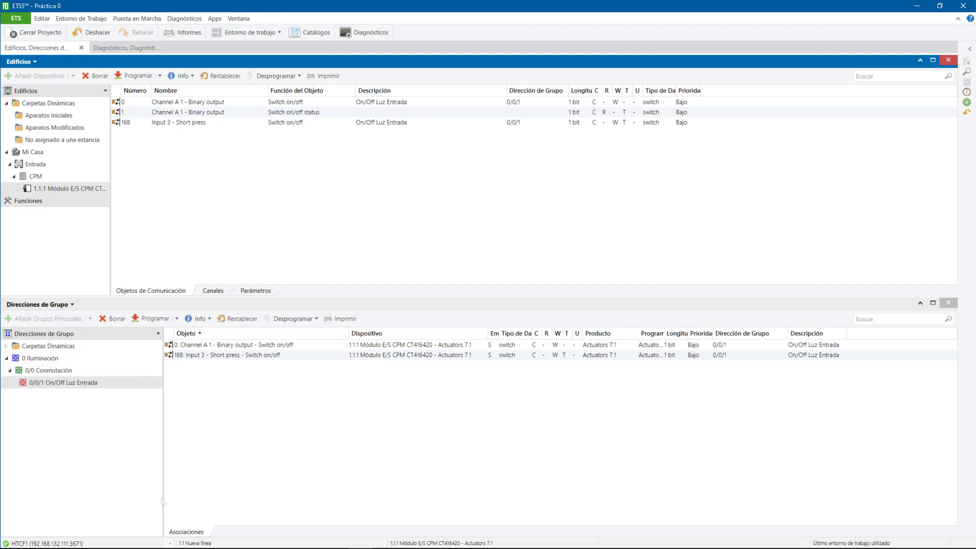
# - Switch to the Prácticas Curso Básico PDF, review Práctica 0's Vista de Edificios and Vista de Grupos sections, and return to ETS5
pyautogui.moveTo(226, 543)
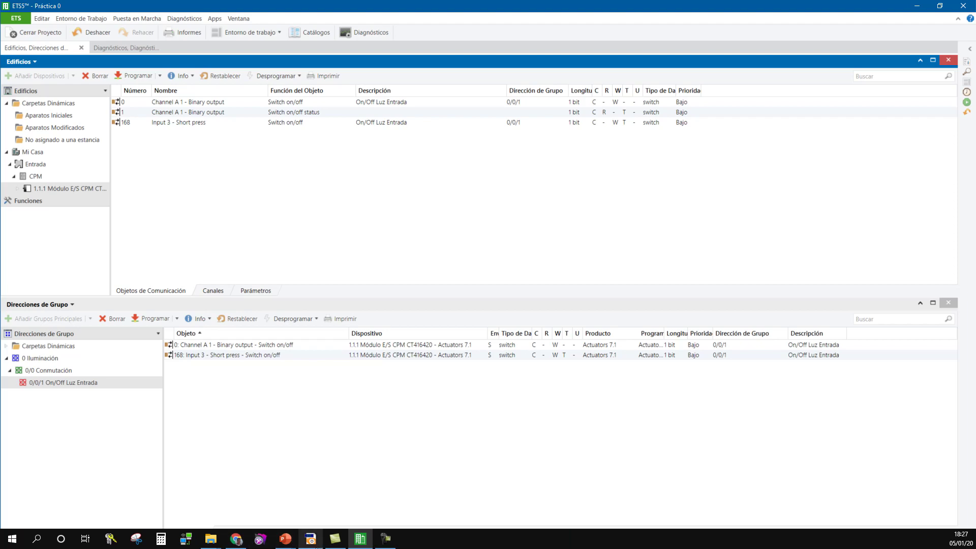
pyautogui.click(310, 540)
pyautogui.scroll(-10, 446, 391)
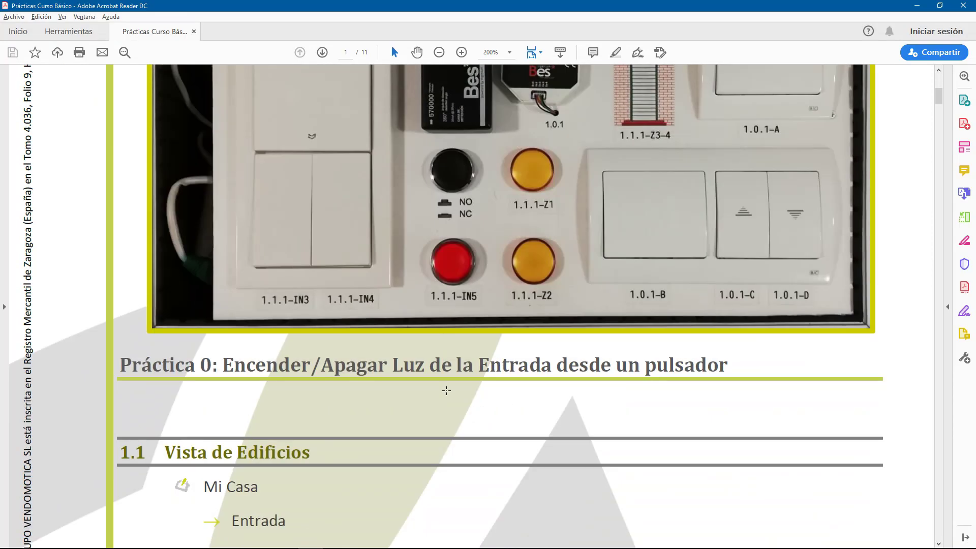
pyautogui.scroll(-5, 446, 390)
pyautogui.scroll(-3, 316, 315)
pyautogui.scroll(3, 317, 315)
pyautogui.scroll(1, 316, 315)
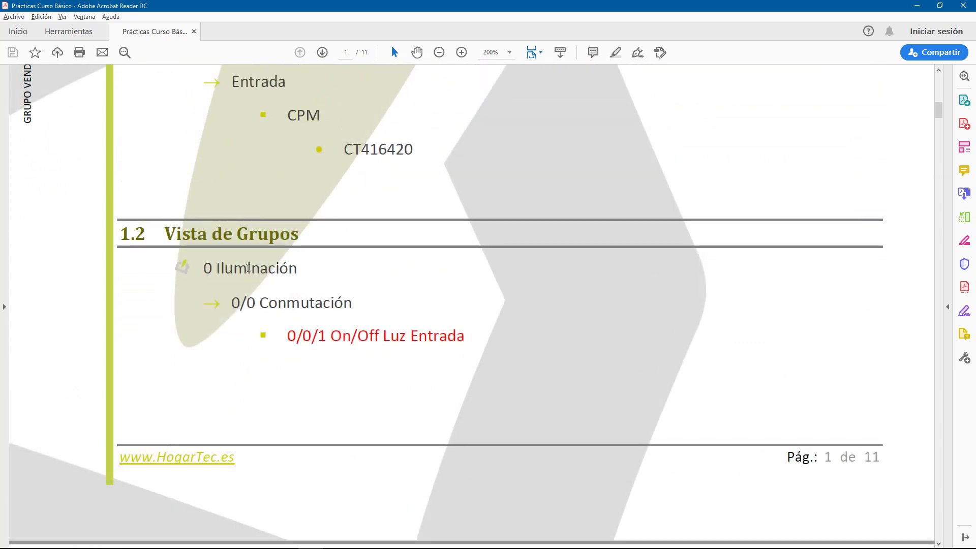
pyautogui.scroll(2, 399, 368)
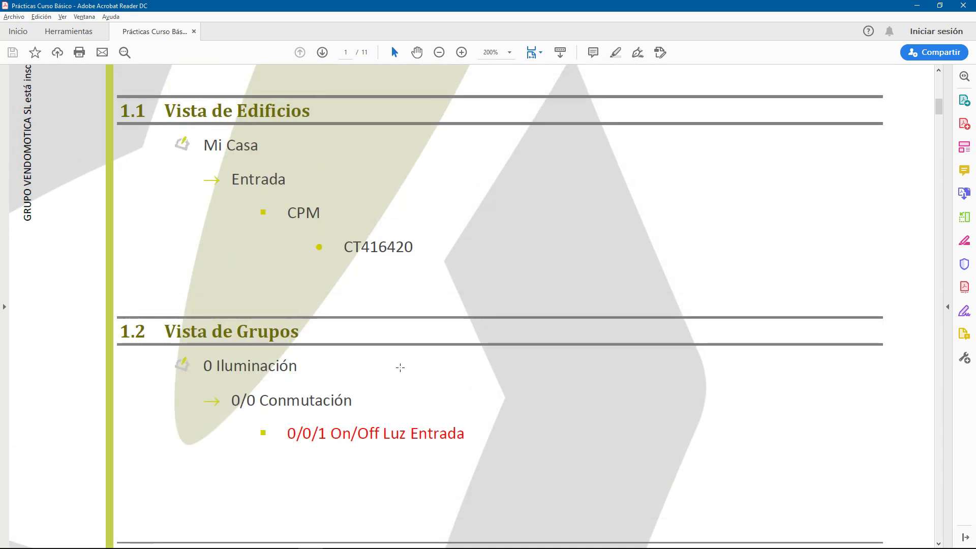
pyautogui.click(917, 6)
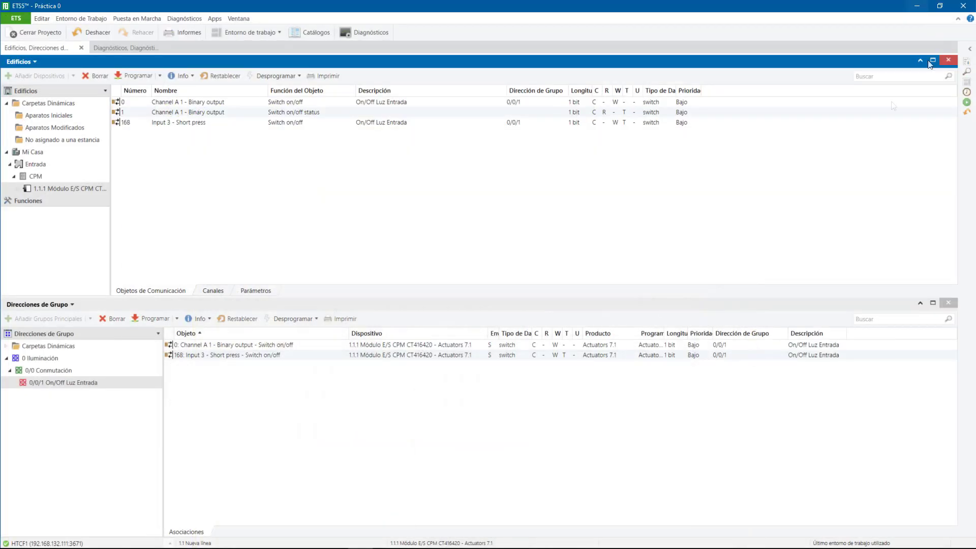
# - Add an intermediate group named Estados under main group 0 Iluminación
pyautogui.rightClick(47, 362)
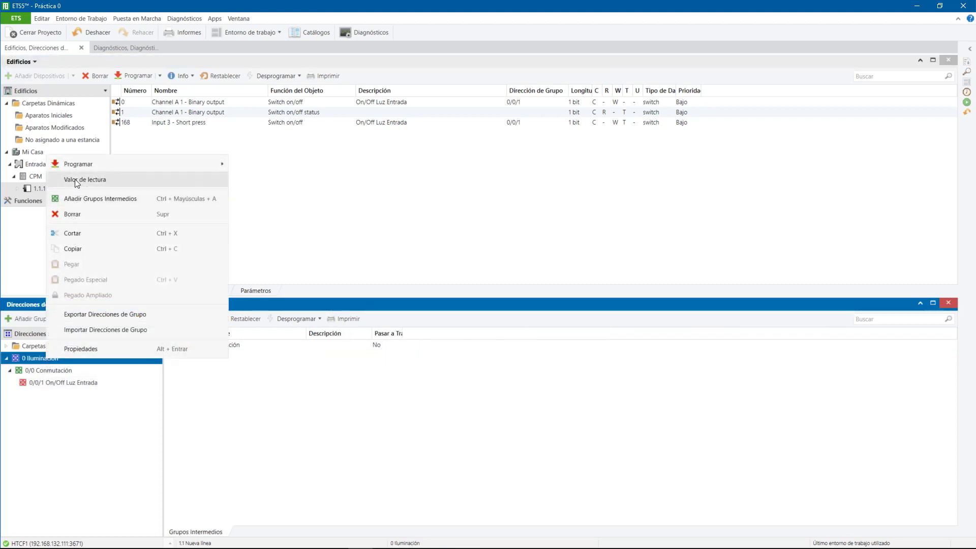
pyautogui.click(87, 198)
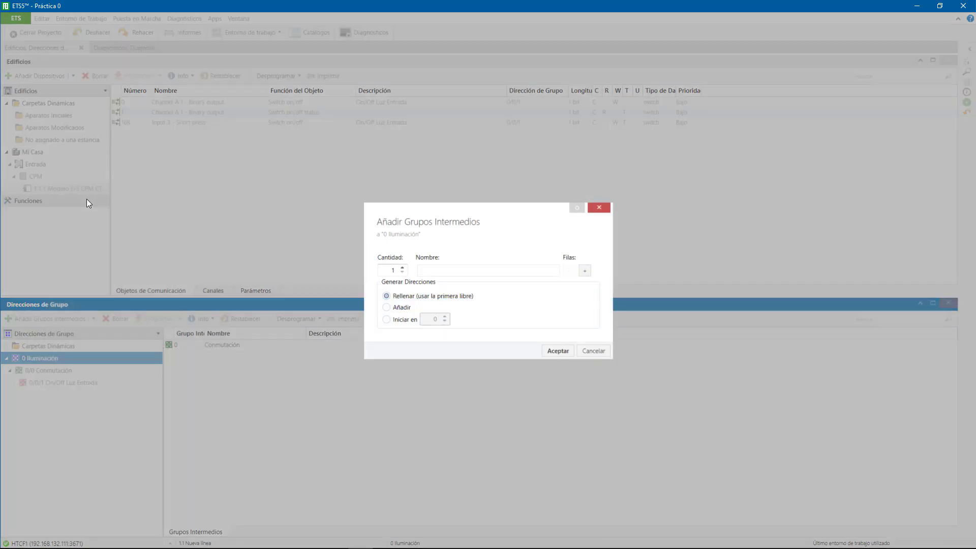
pyautogui.write('Estados')
pyautogui.click(556, 350)
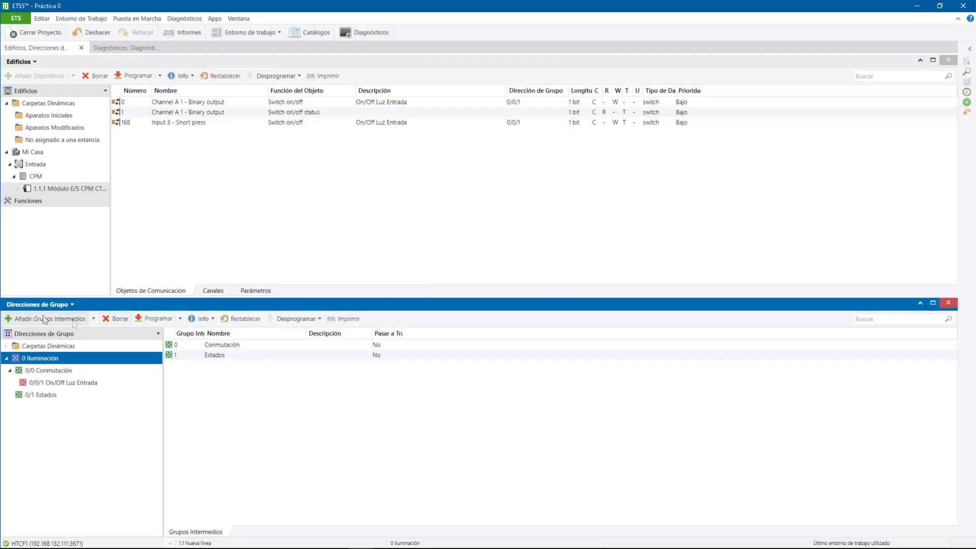
# - Add a group address named Estado On/Off Luz Entrada to intermediate group 0/1 Estados
pyautogui.click(45, 397)
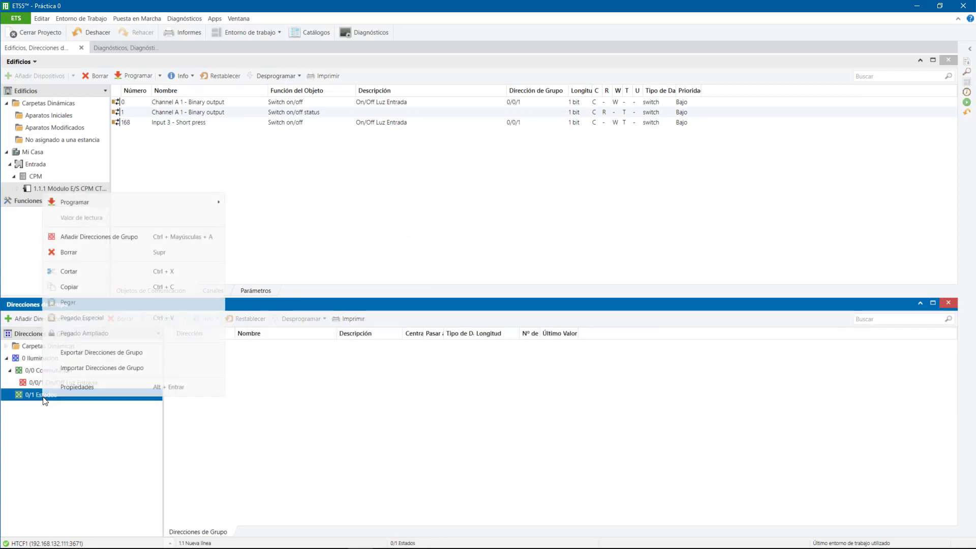
pyautogui.rightClick(44, 397)
pyautogui.click(59, 236)
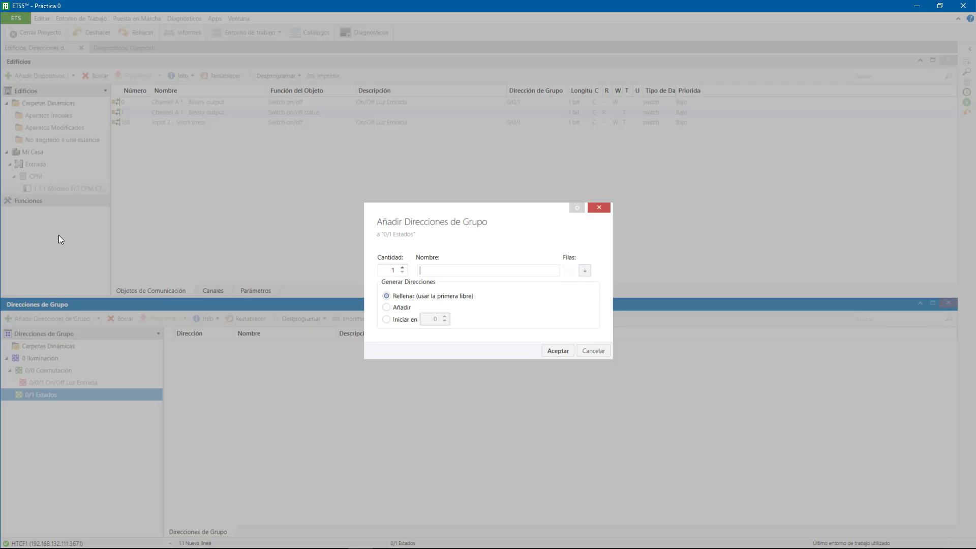
pyautogui.write('Estado On/Off Luz Entrada')
pyautogui.click(557, 351)
# - Link object 1, Channel A 1 - Binary output Switch on/off status, to group address 0/1/0 Estado On/Off Luz Entrada
pyautogui.click(10, 395)
pyautogui.click(47, 408)
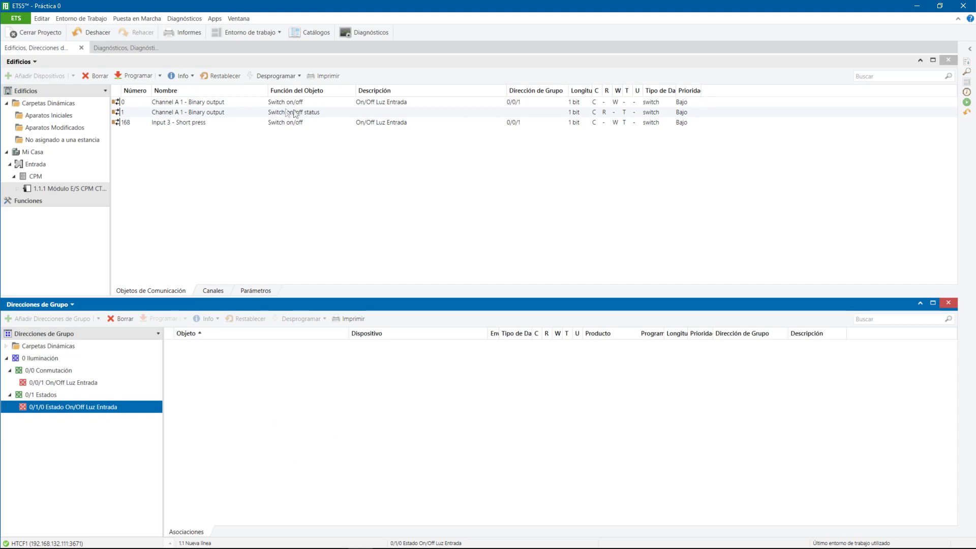
pyautogui.click(334, 113)
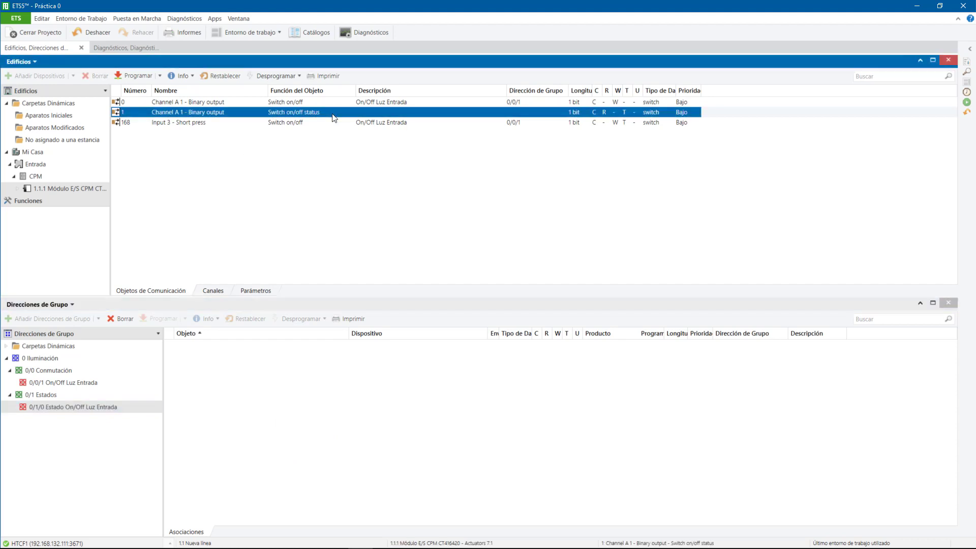
pyautogui.moveTo(334, 118); pyautogui.dragTo(212, 375)
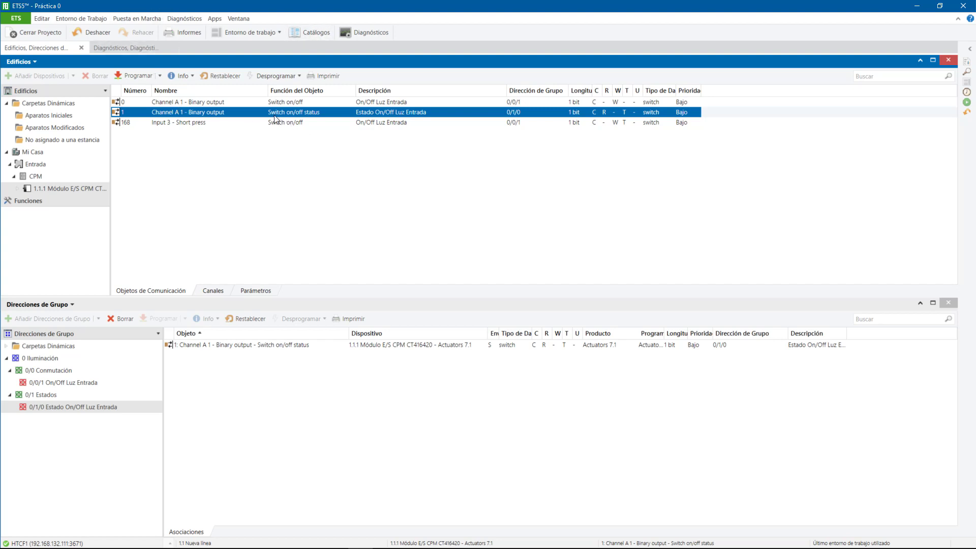
# - Compare the function, description, group address and flags of output objects 0 and 1 of device 1.1.1
pyautogui.click(307, 101)
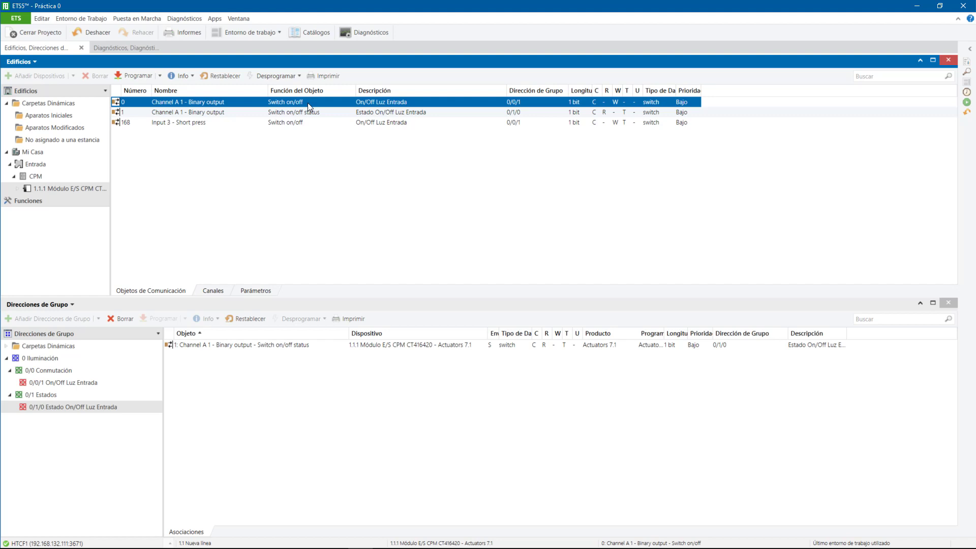
pyautogui.click(335, 115)
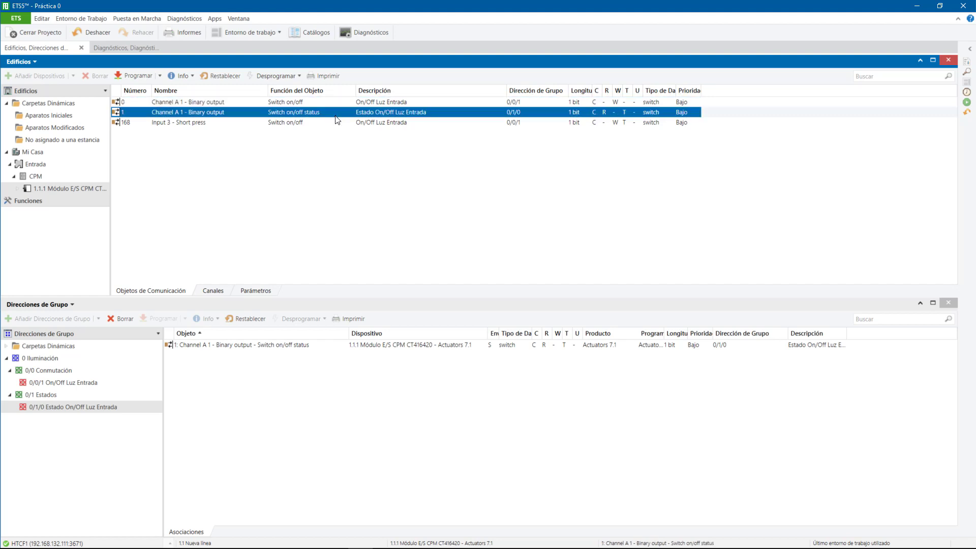
pyautogui.click(411, 103)
pyautogui.click(422, 114)
pyautogui.click(422, 102)
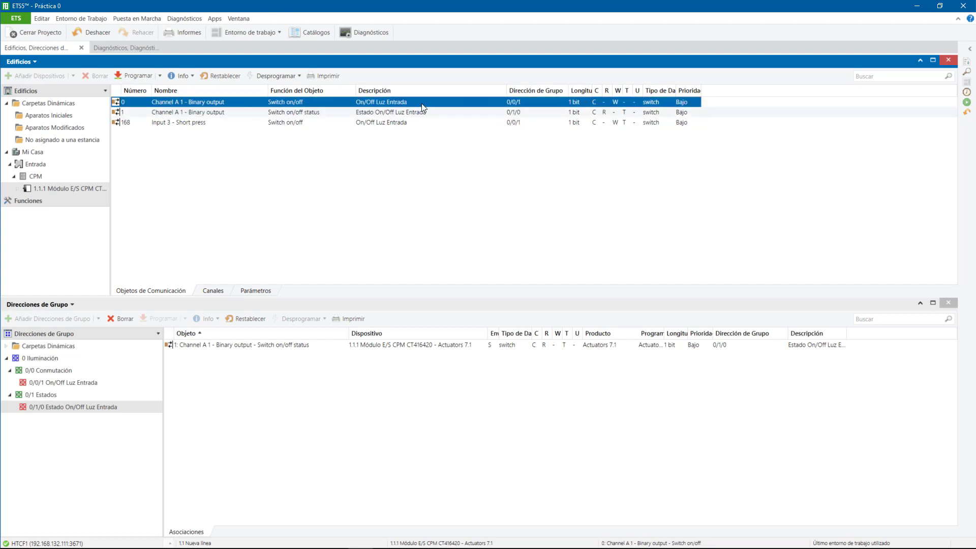
pyautogui.click(604, 117)
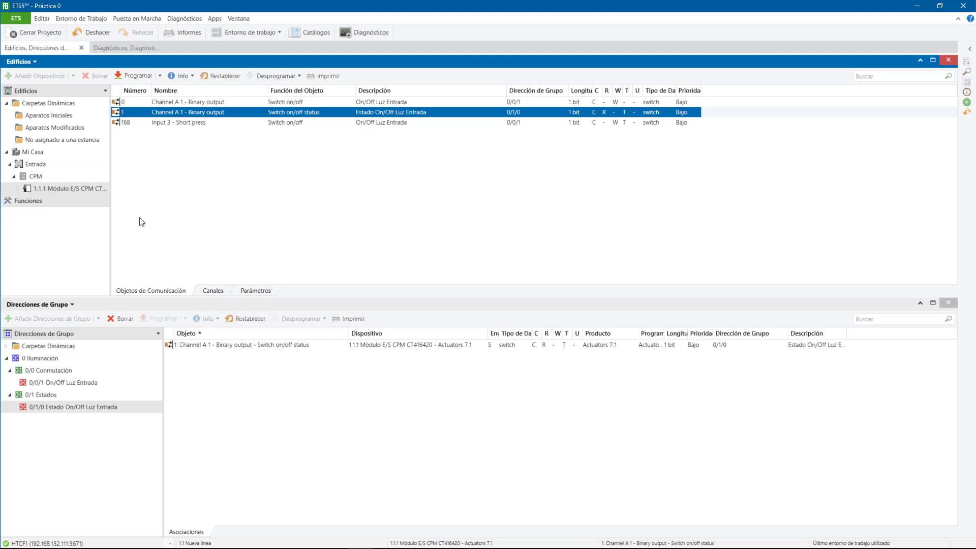
# - Download the 0/1/0 status link to device 1.1.1 Módulo E/S CPM with a partial programming
pyautogui.click(64, 188)
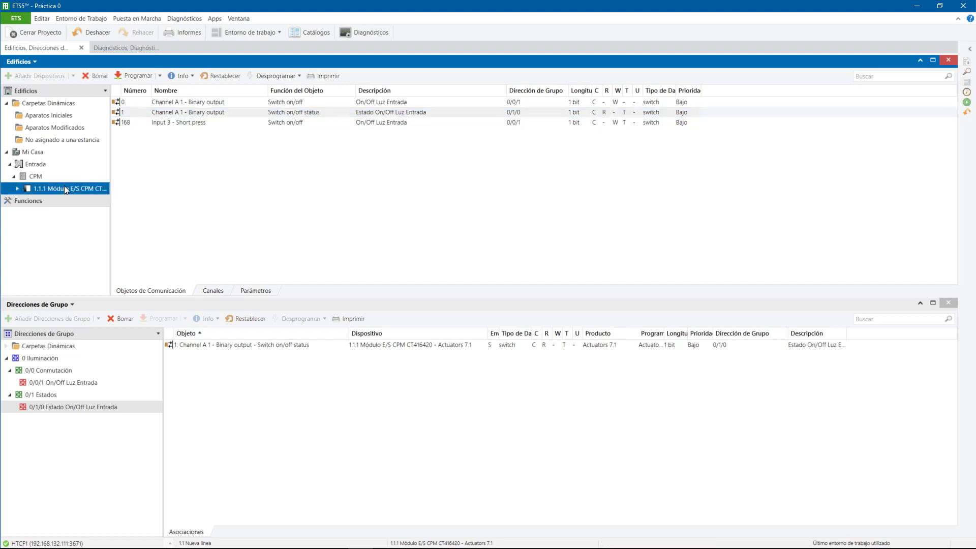
pyautogui.rightClick(64, 187)
pyautogui.moveTo(100, 198)
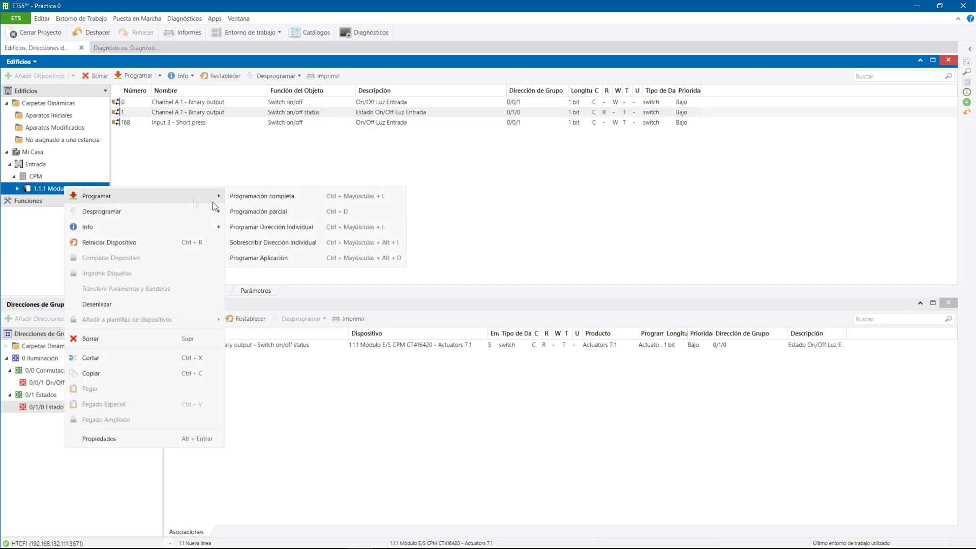
pyautogui.click(250, 212)
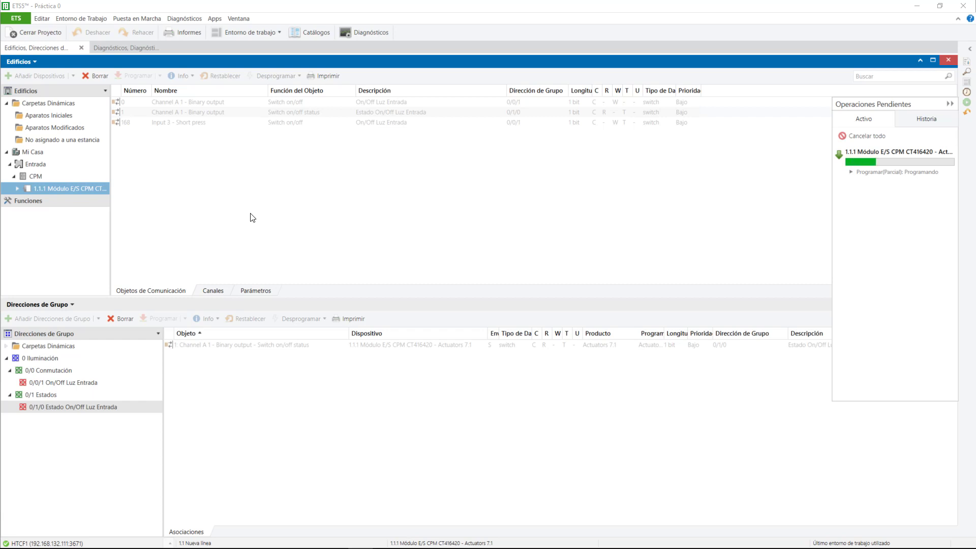
# - Hide the pending operations and compare the latest 0/0/1 command and 0/1/0 status telegrams in the group and bus monitors
pyautogui.click(135, 47)
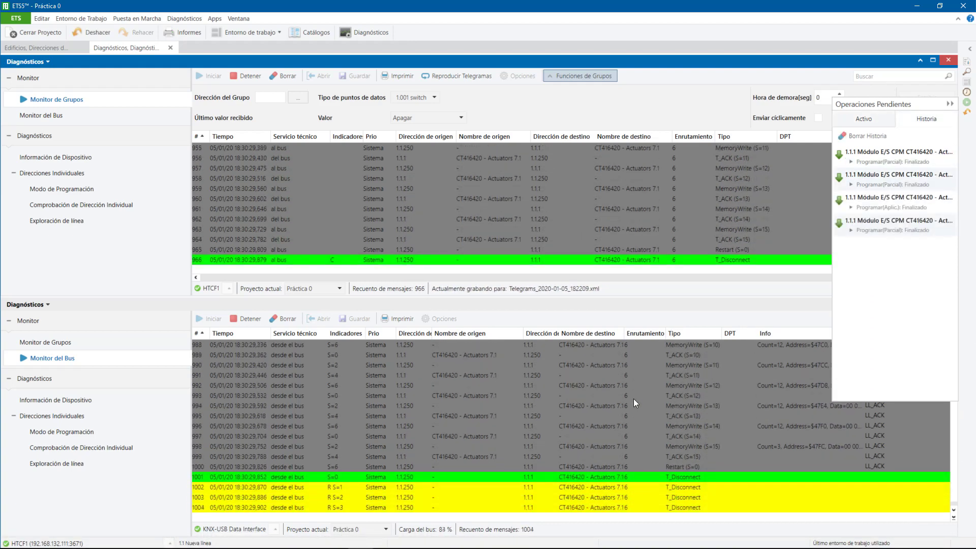
pyautogui.click(949, 104)
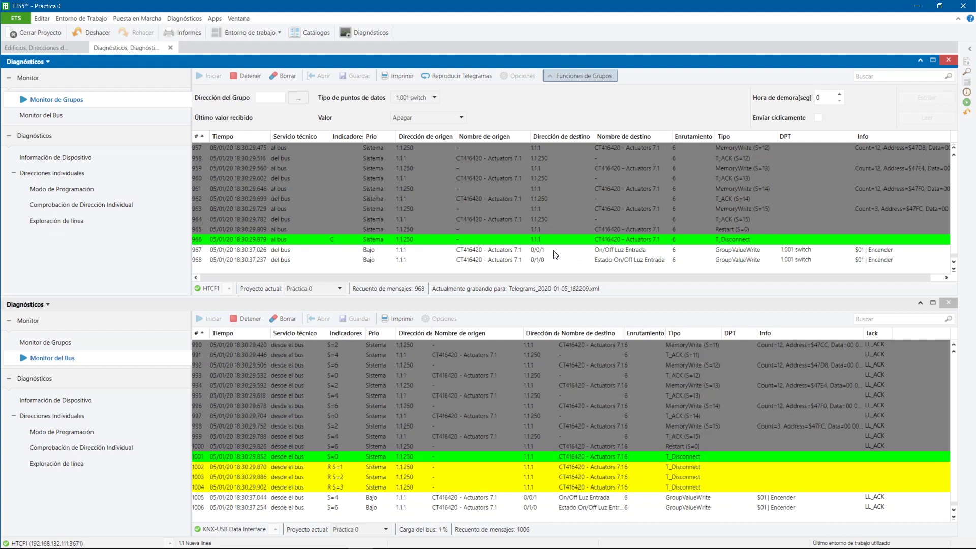
pyautogui.click(554, 254)
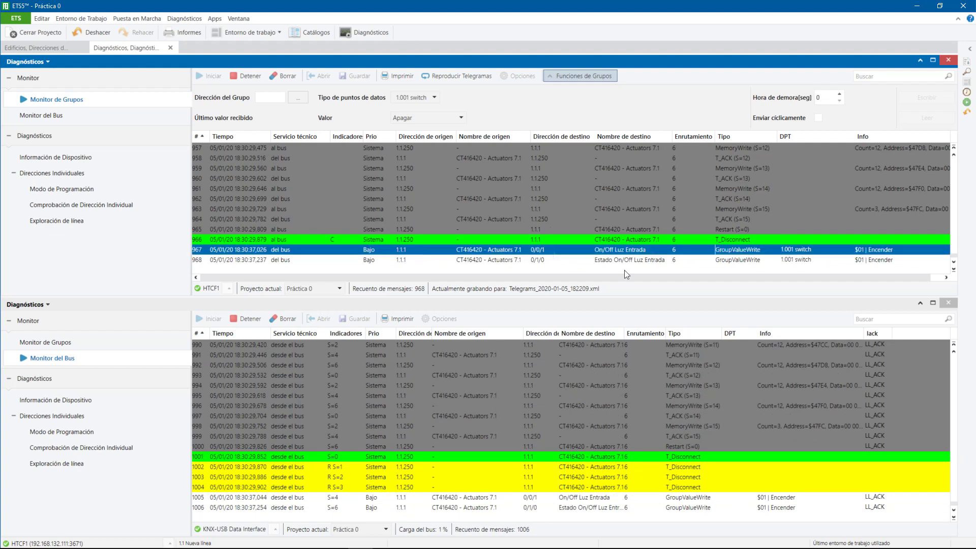
pyautogui.click(832, 261)
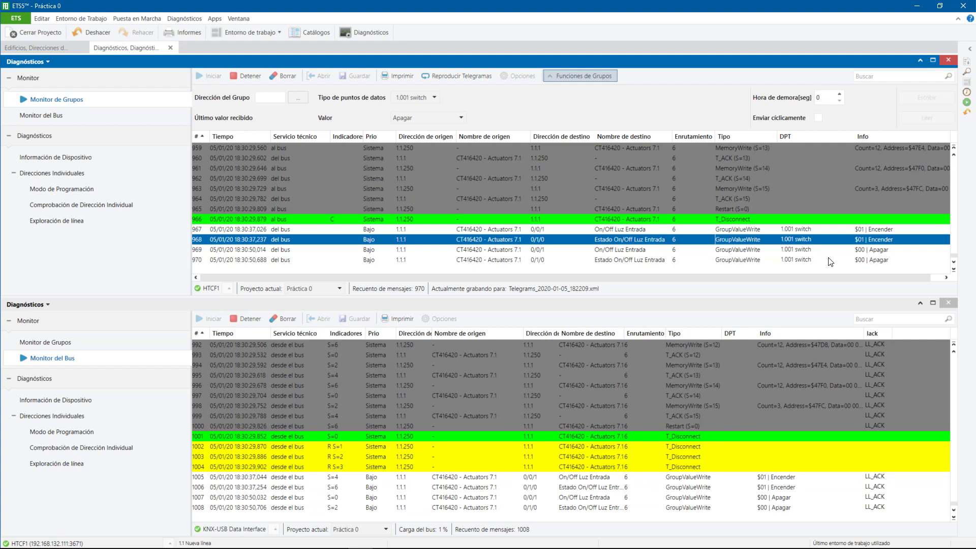
# - Return to the group addresses and show the associations of 0/1/0 Estado On/Off Luz Entrada
pyautogui.click(52, 50)
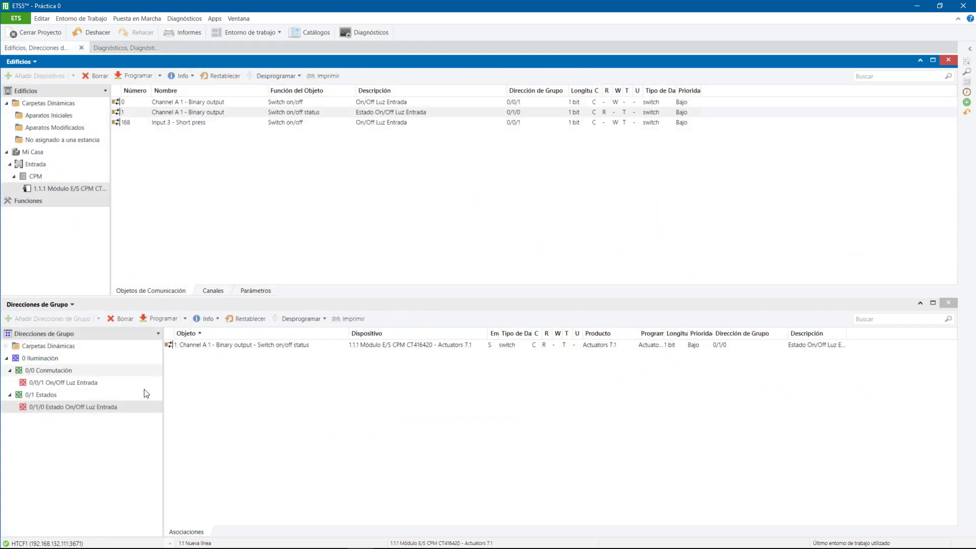
pyautogui.click(127, 410)
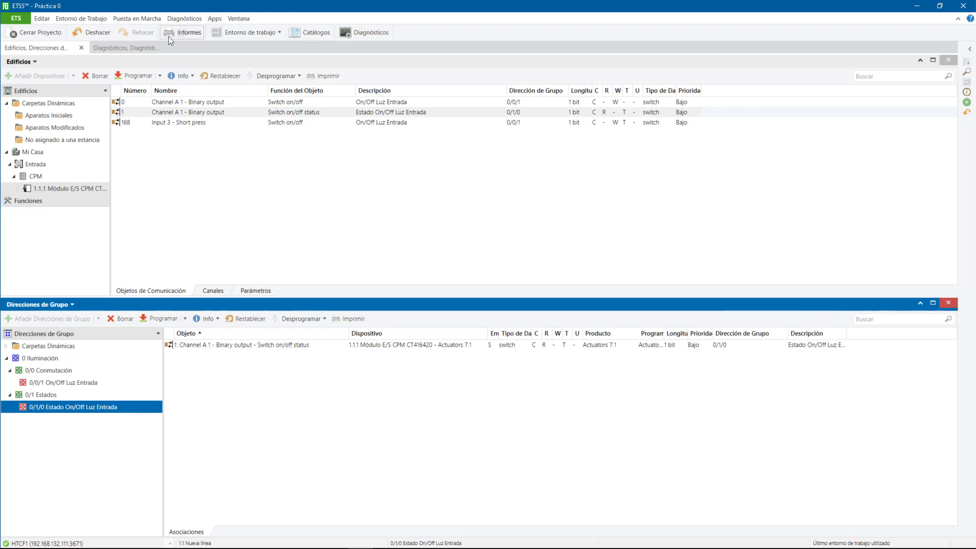
# - Stop the recordings of the group and bus monitors and restart only the group monitor
pyautogui.click(144, 47)
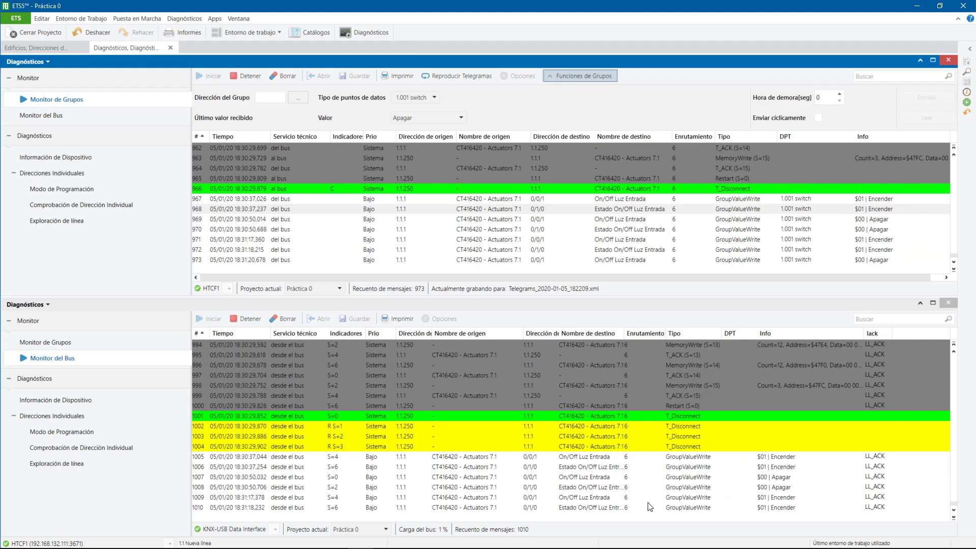
pyautogui.click(250, 76)
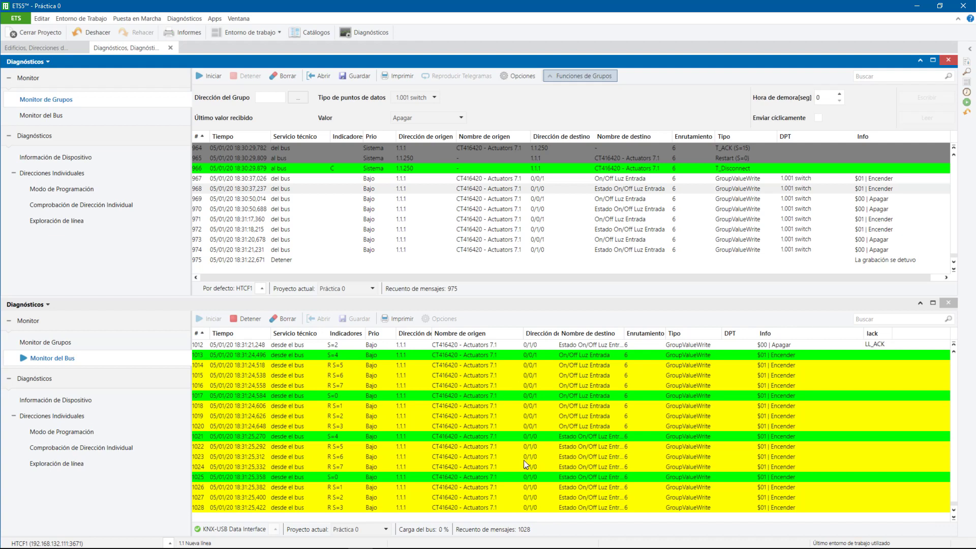
pyautogui.click(40, 44)
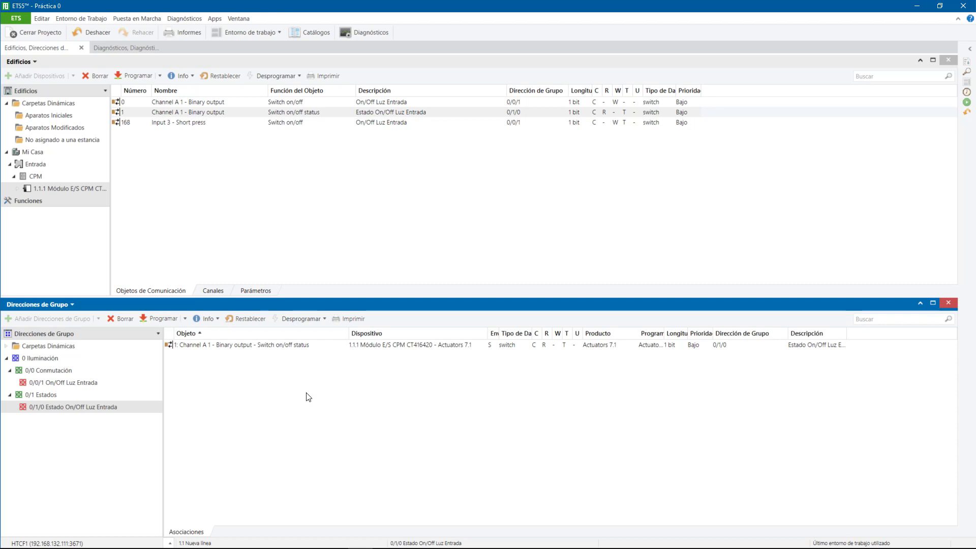
pyautogui.click(142, 47)
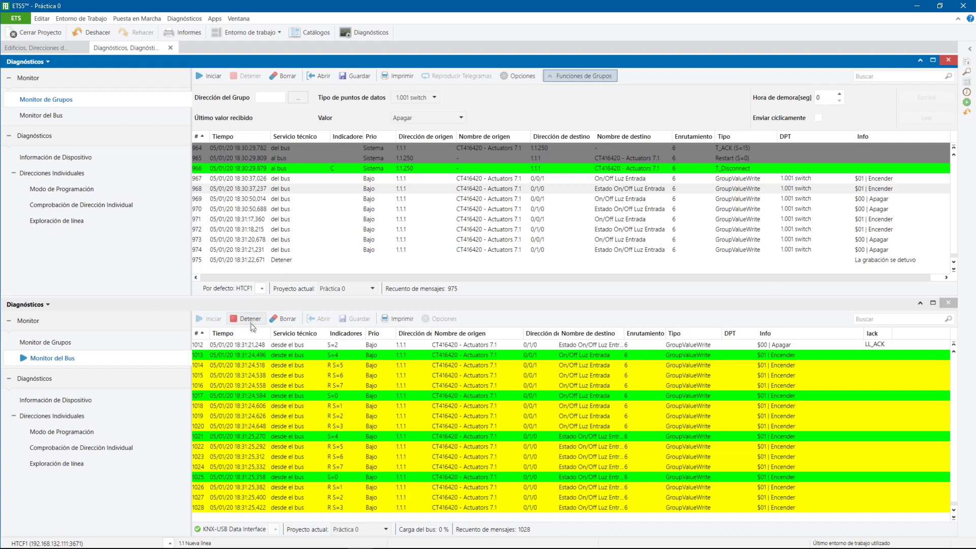
pyautogui.click(246, 319)
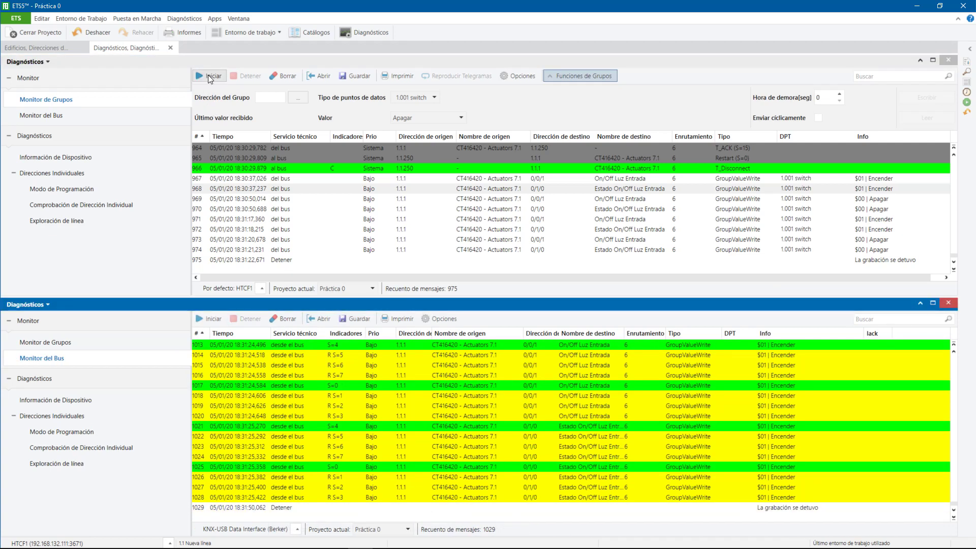
pyautogui.click(209, 75)
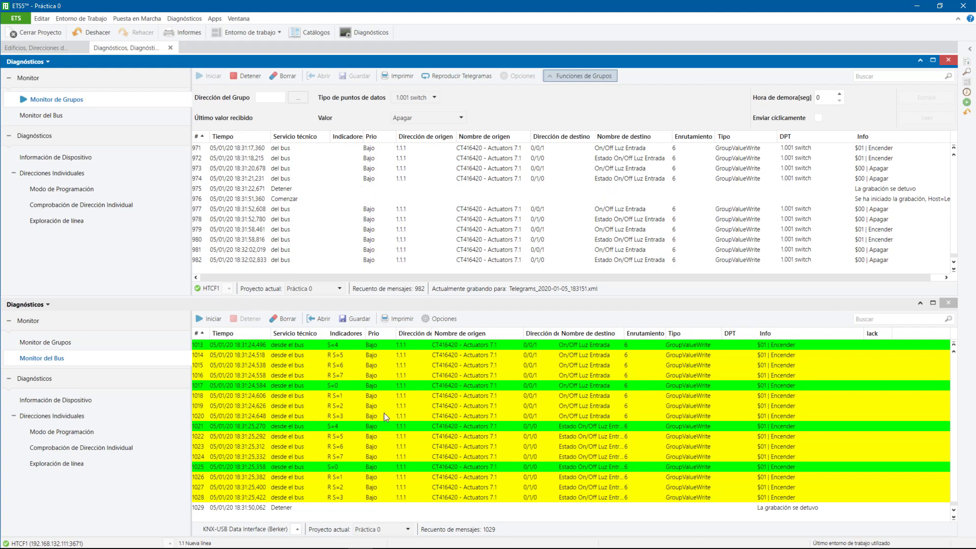
# - Write the value Encender to group address 0/0/1 On/Off Luz Entrada from the group monitor
pyautogui.click(297, 97)
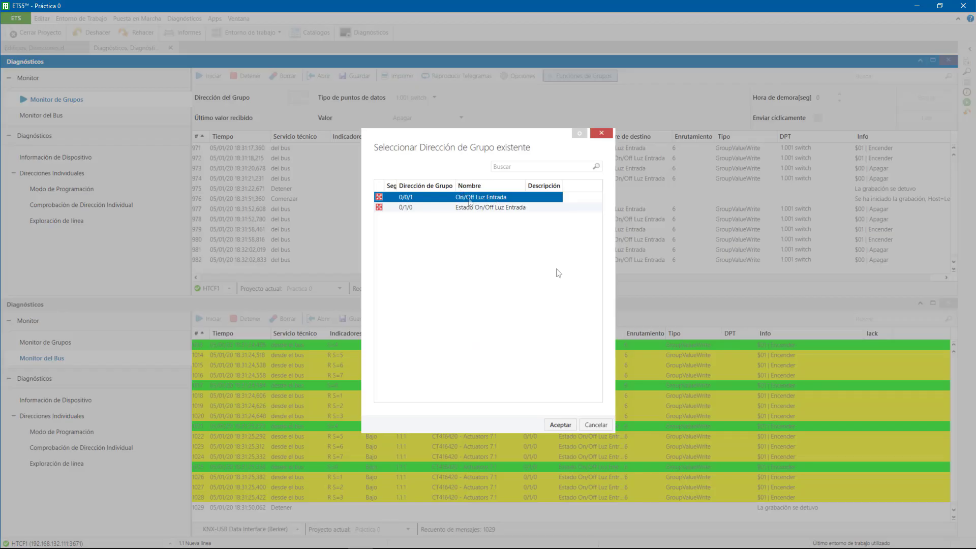
pyautogui.click(568, 423)
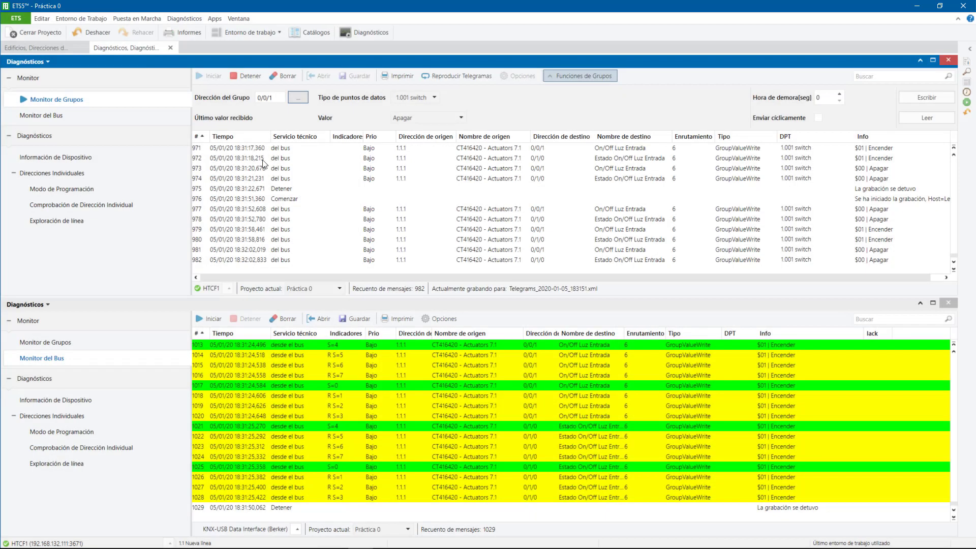
pyautogui.click(432, 119)
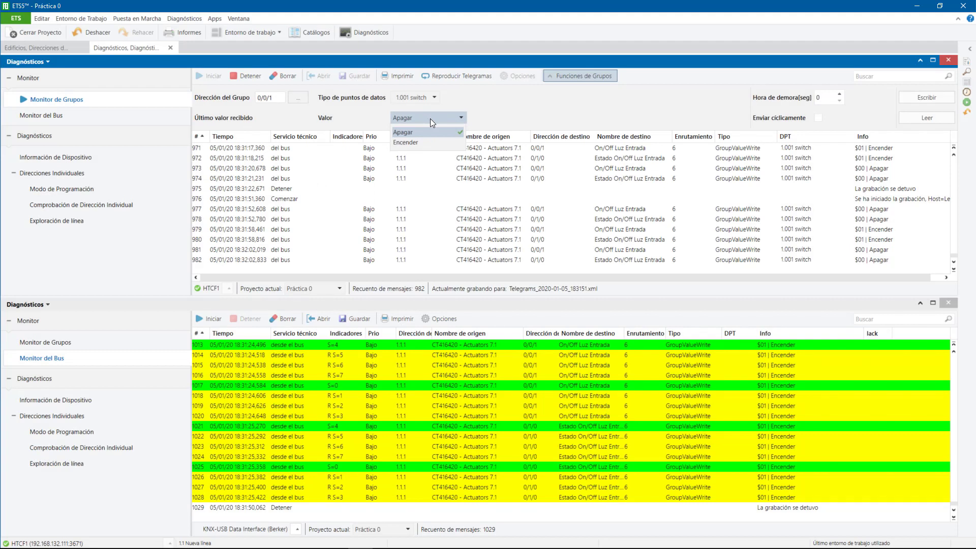
pyautogui.click(419, 142)
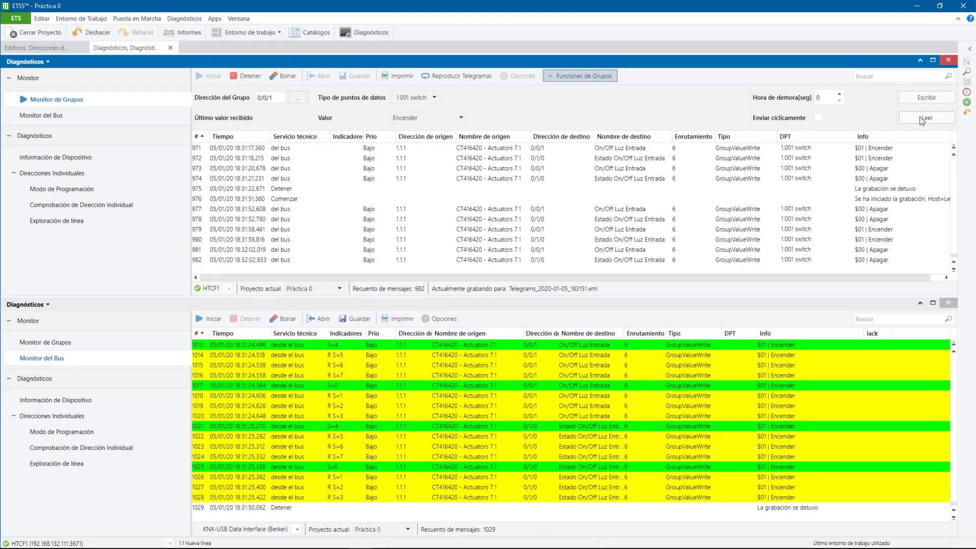
pyautogui.click(930, 100)
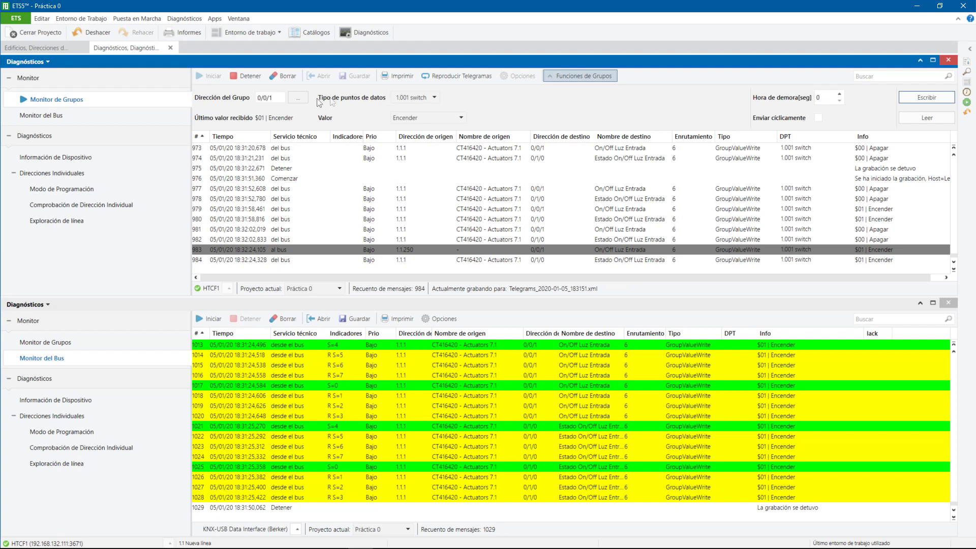
# - Write the value Apagar to group address 0/0/1 from the group monitor
pyautogui.click(456, 118)
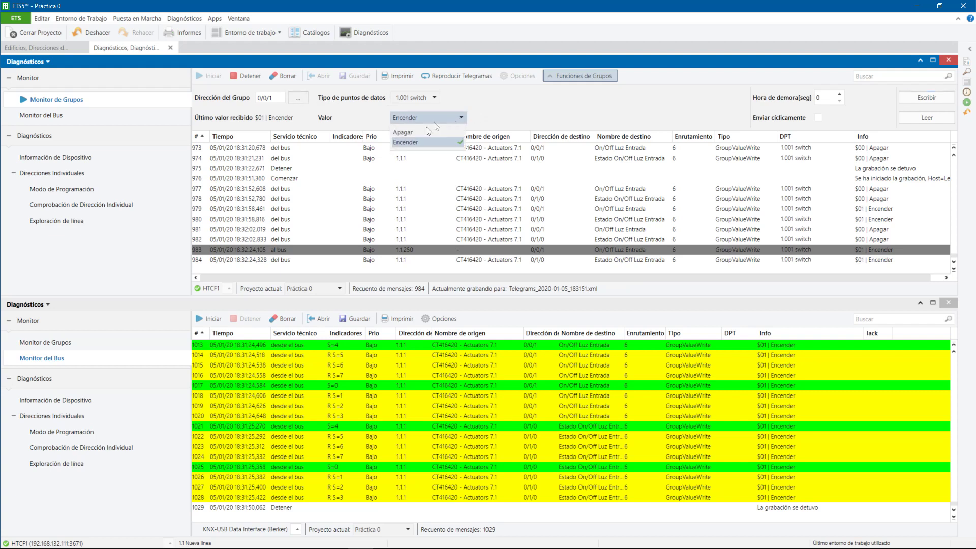
pyautogui.click(422, 132)
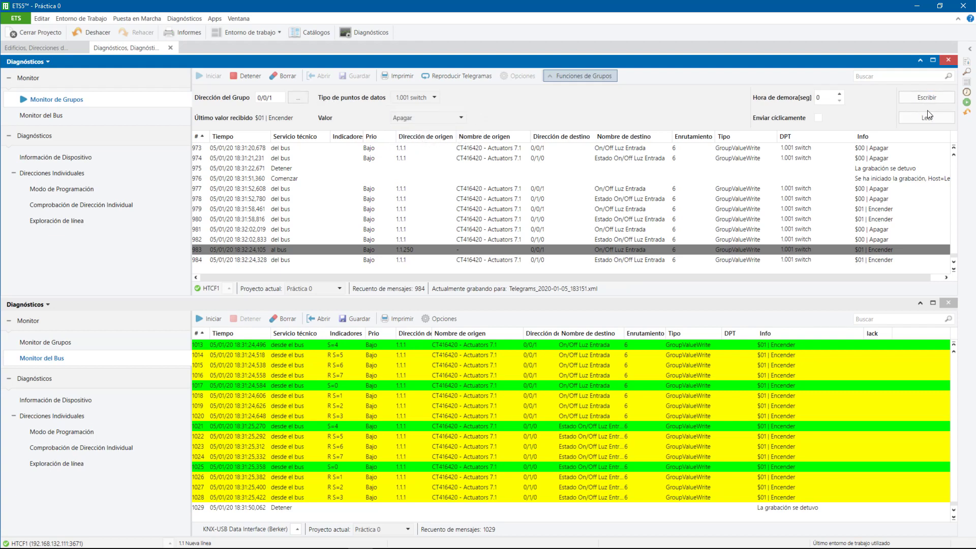
pyautogui.click(923, 95)
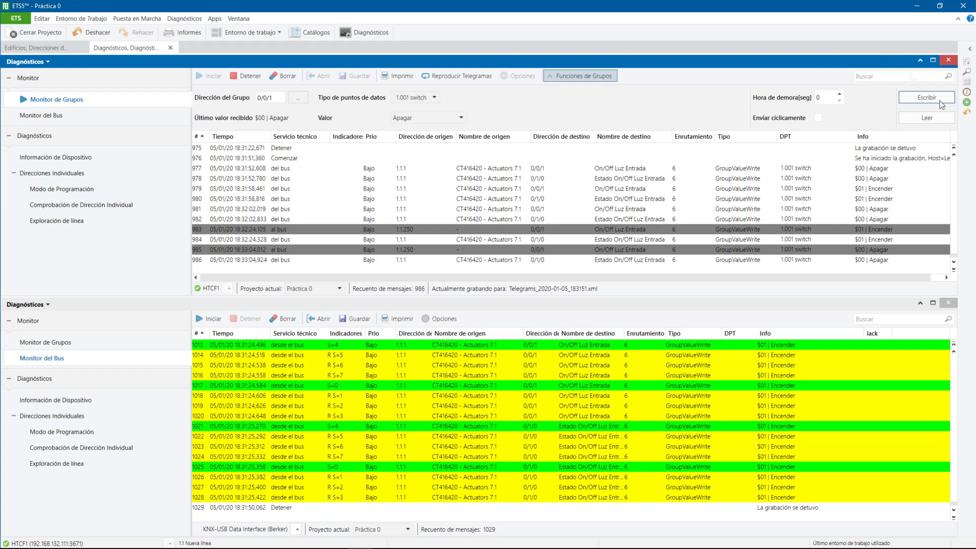
# - Send read requests from the group monitor to 0/0/1 and to 0/1/0 Estado On/Off Luz Entrada
pyautogui.click(927, 118)
pyautogui.click(927, 119)
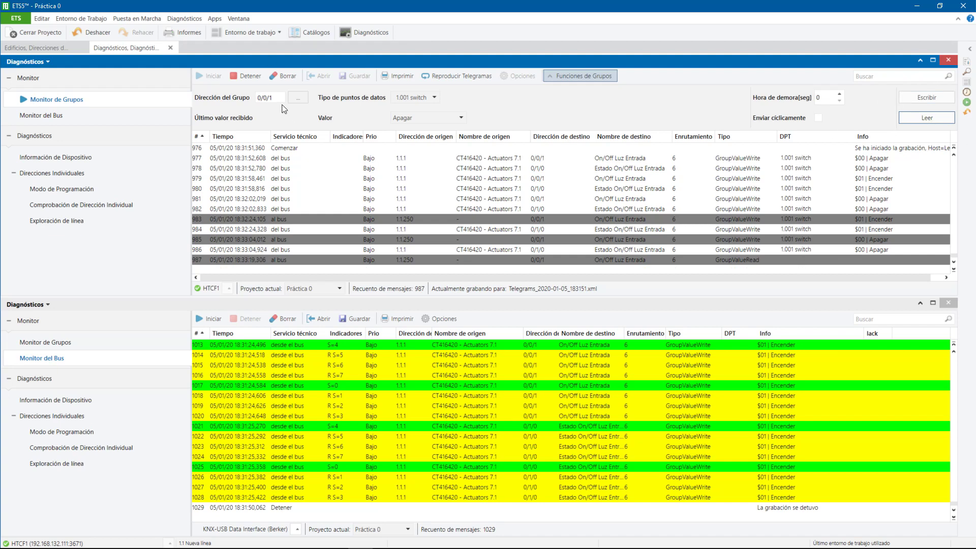
pyautogui.click(297, 97)
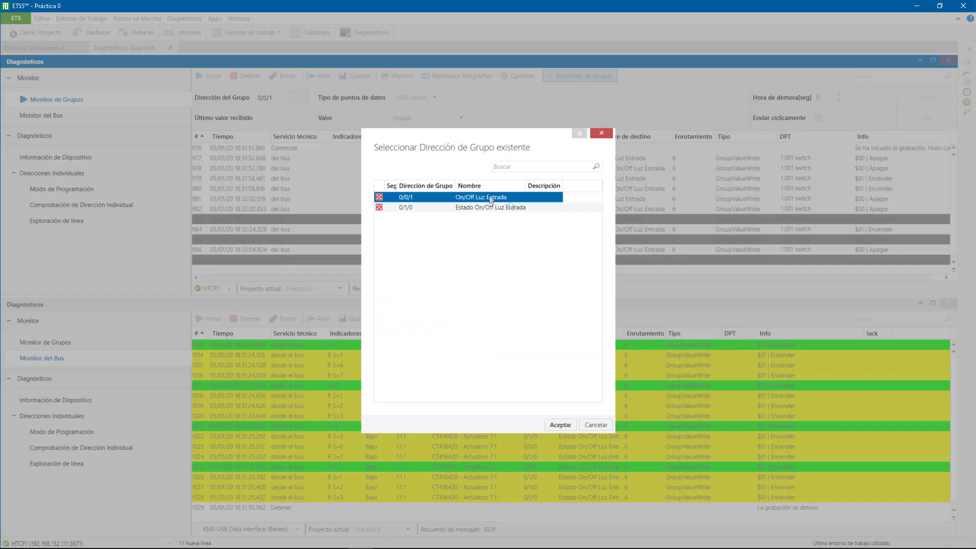
pyautogui.click(528, 207)
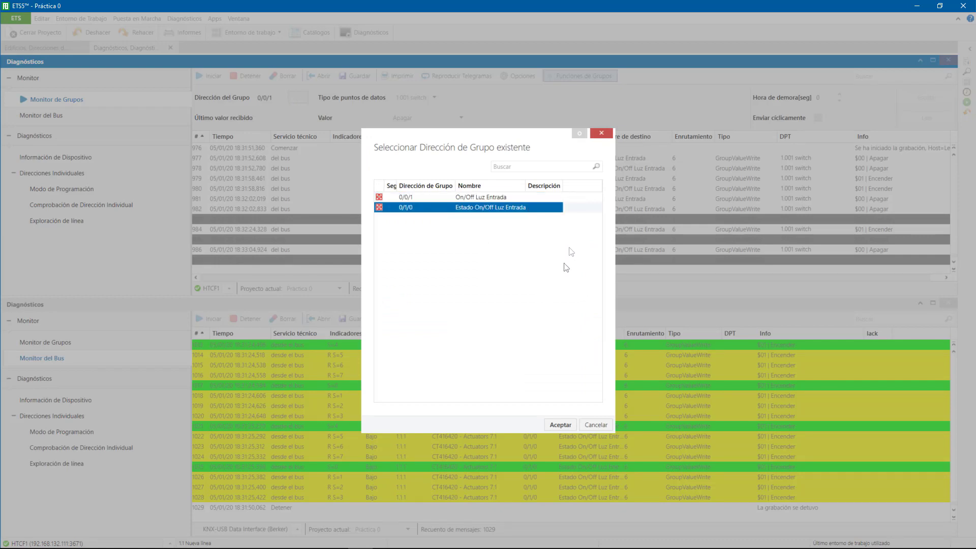
pyautogui.click(560, 424)
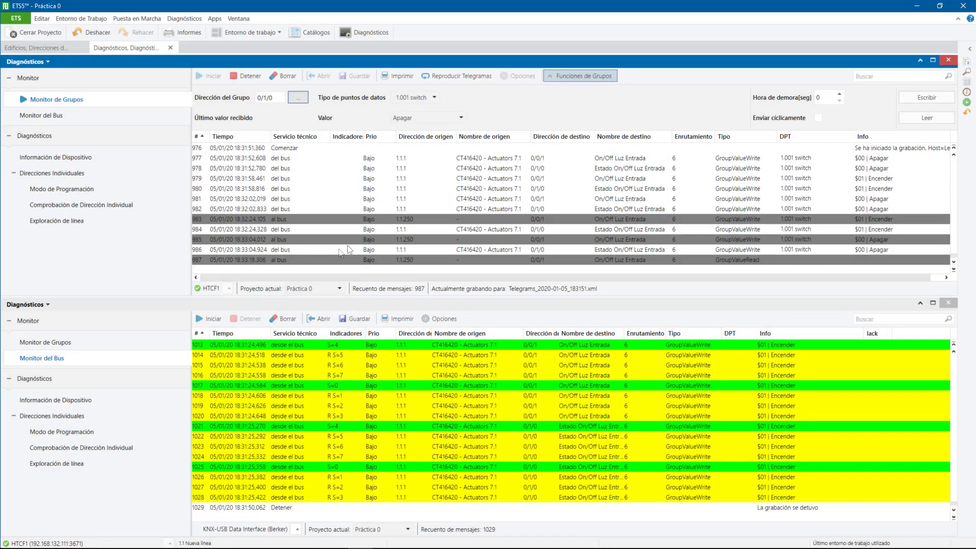
pyautogui.click(925, 118)
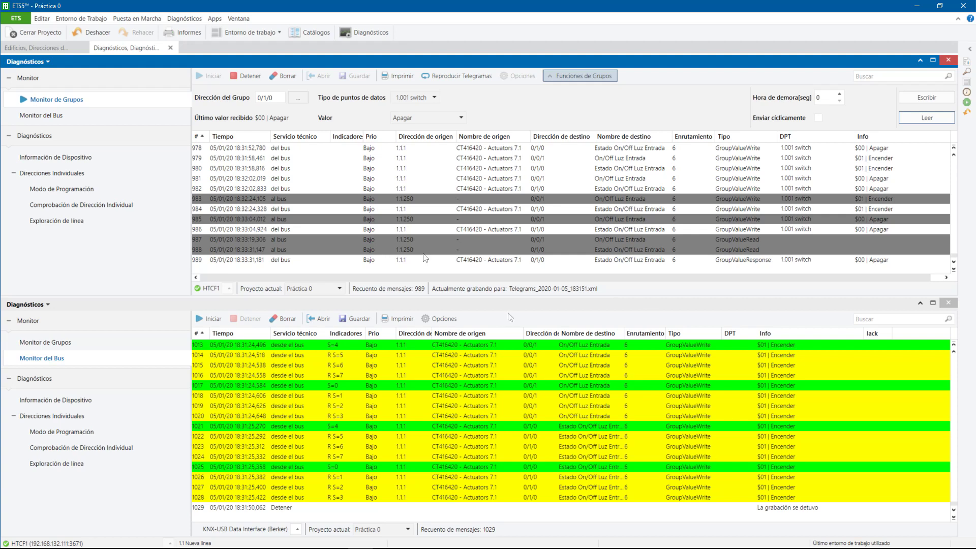
# - Examine the flags of object 168 Input 3 - Short press, especially W, and the associations of 0/0/1 On/Off Luz Entrada
pyautogui.click(57, 50)
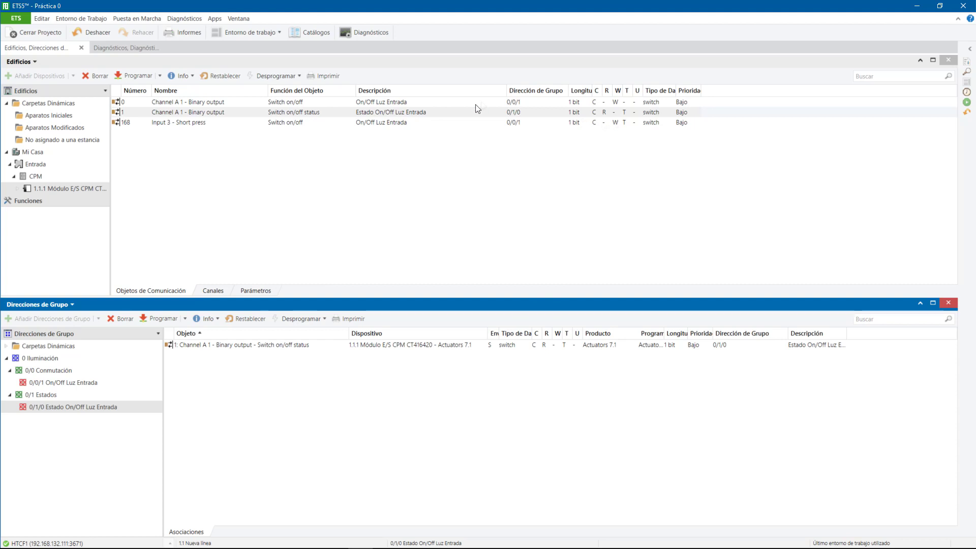
pyautogui.click(467, 123)
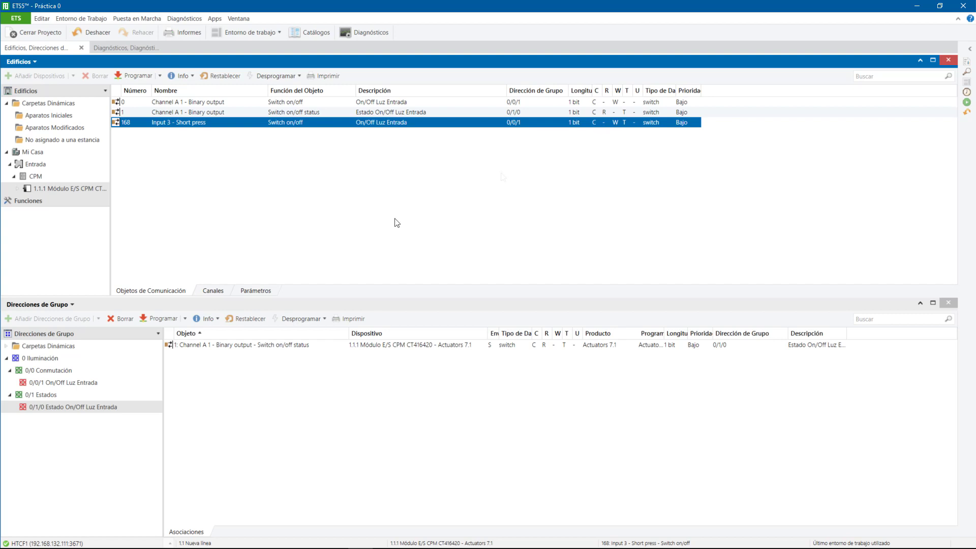
pyautogui.click(97, 386)
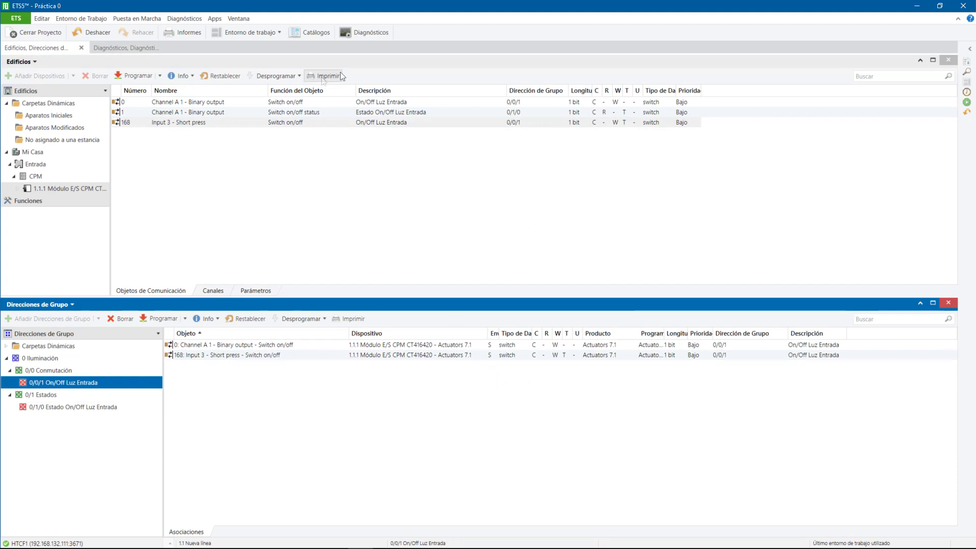
pyautogui.click(222, 122)
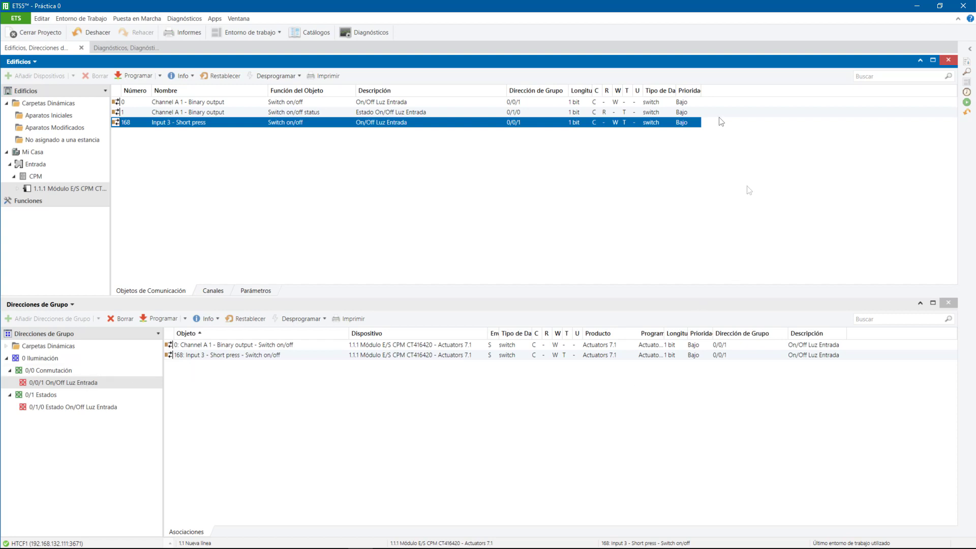
pyautogui.click(616, 127)
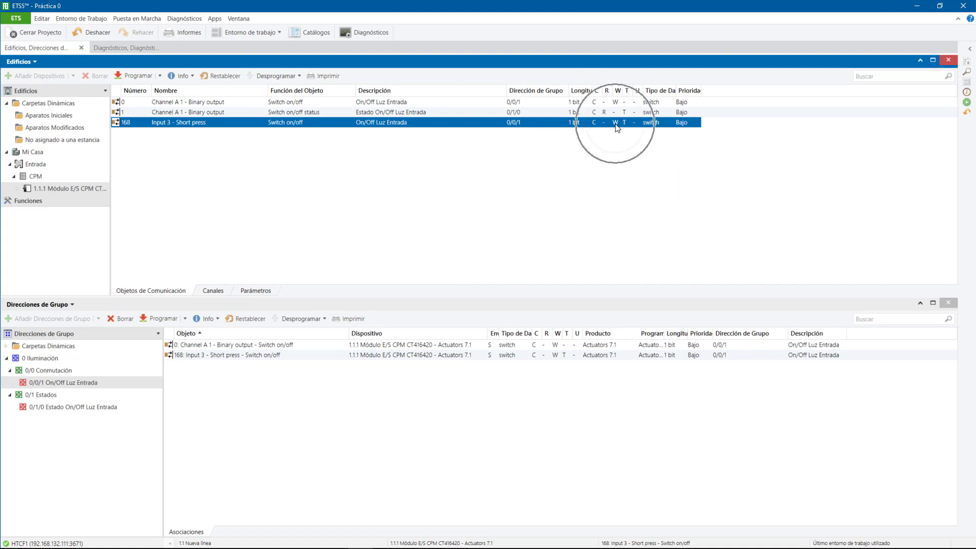
pyautogui.click(616, 127)
pyautogui.click(616, 127)
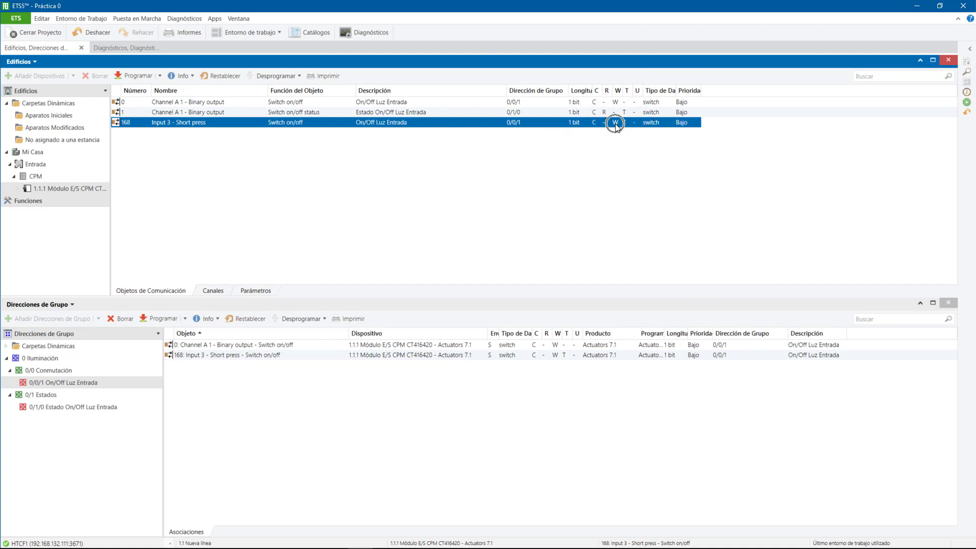